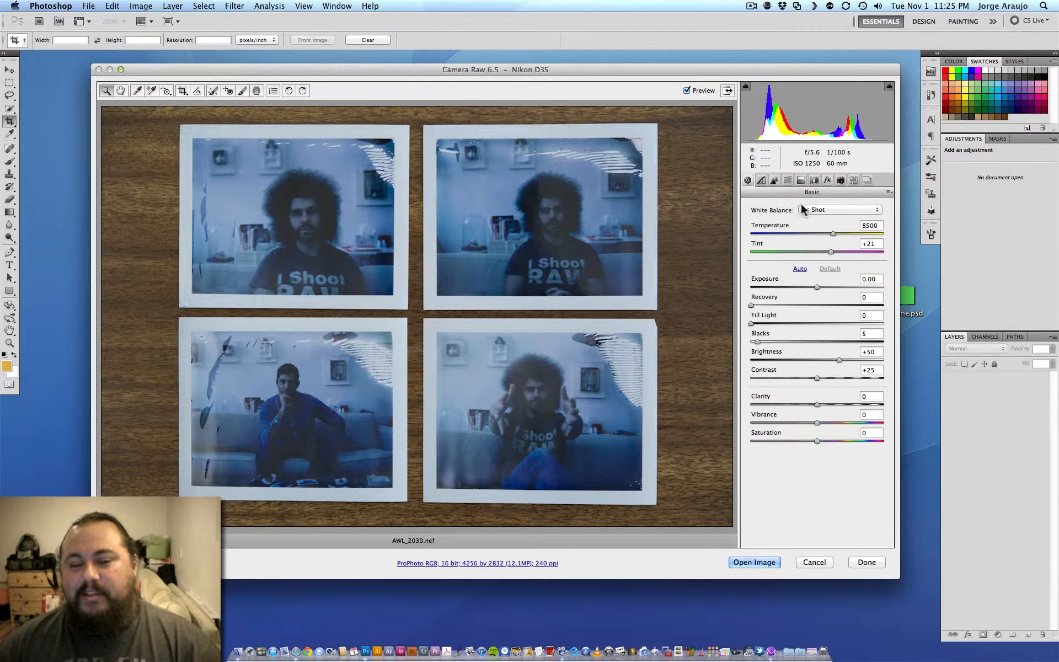
Enable lens profile corrections, set the lens make to Nikon and check the available lens models.
left_click(814, 181)
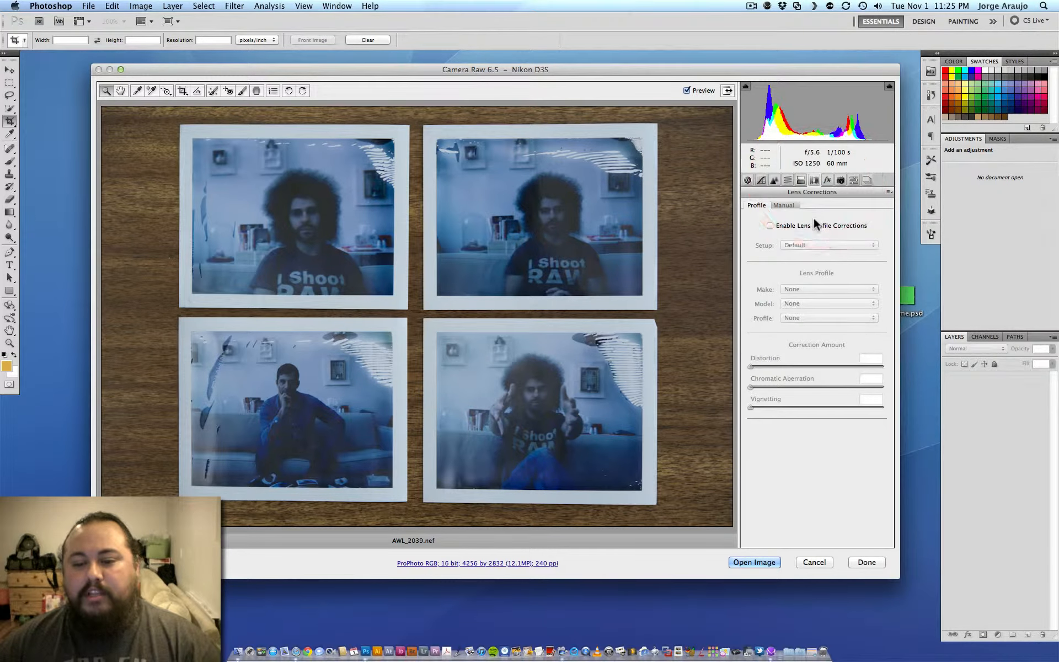
left_click(815, 224)
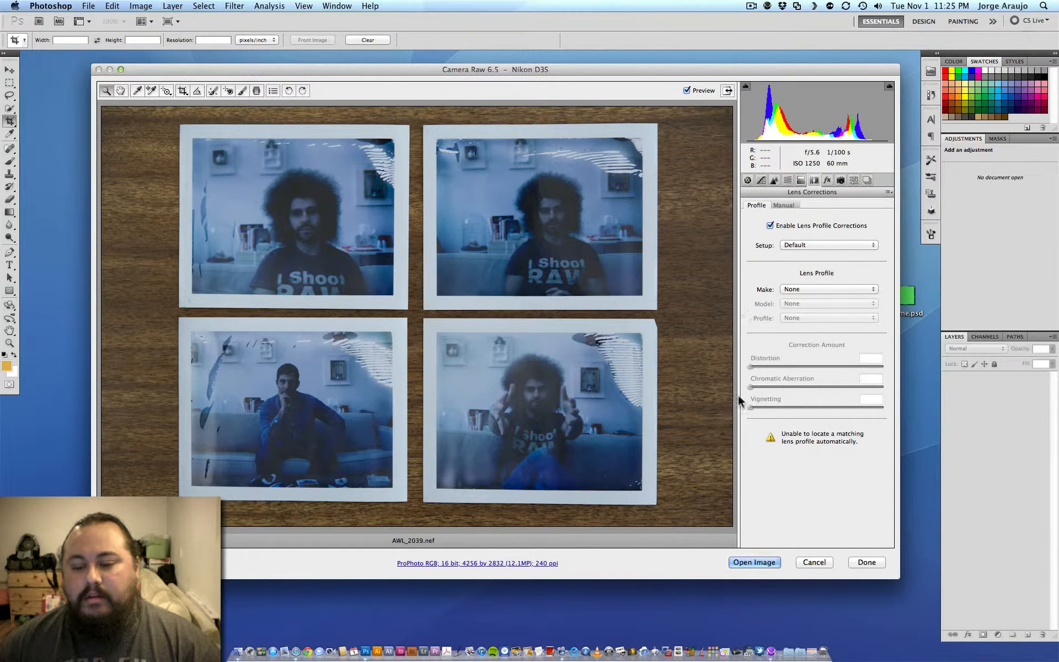
left_click(800, 287)
left_click(794, 340)
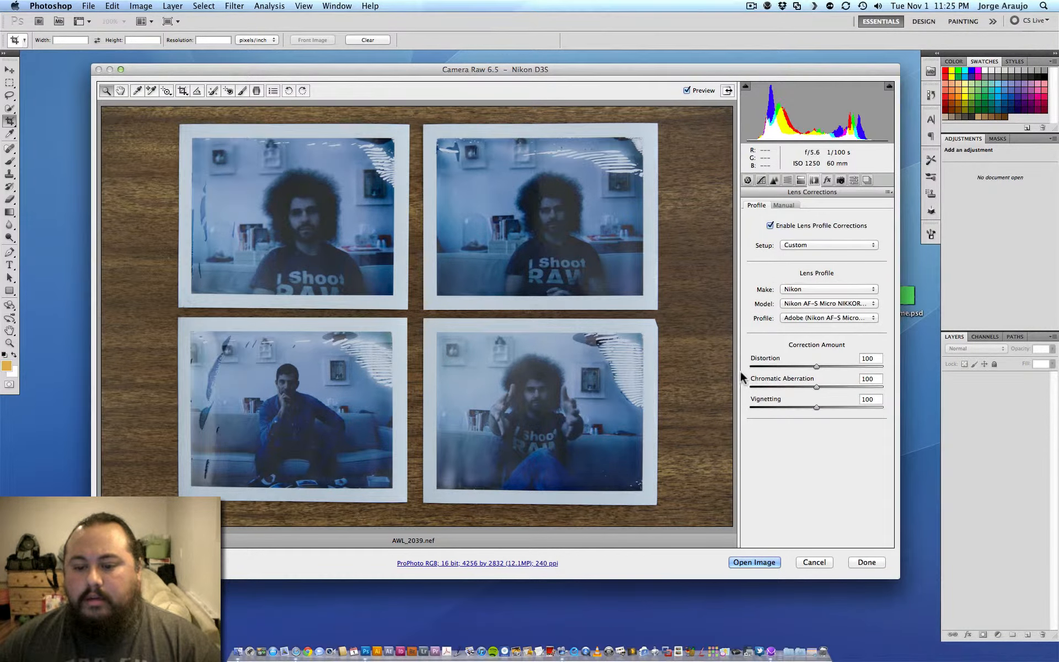
left_click(798, 304)
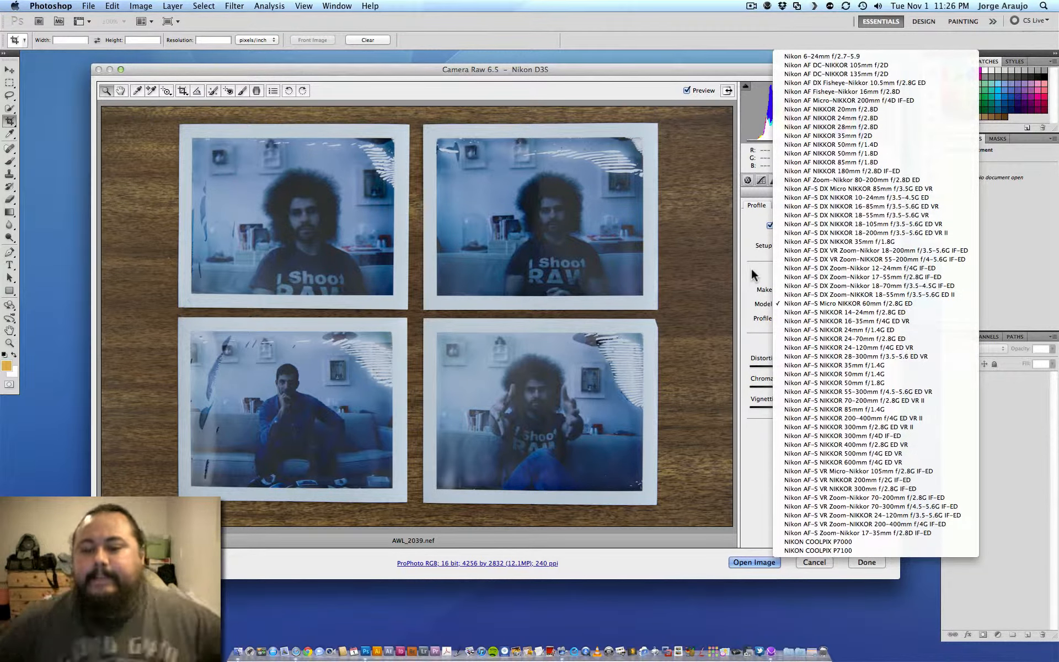
left_click(715, 263)
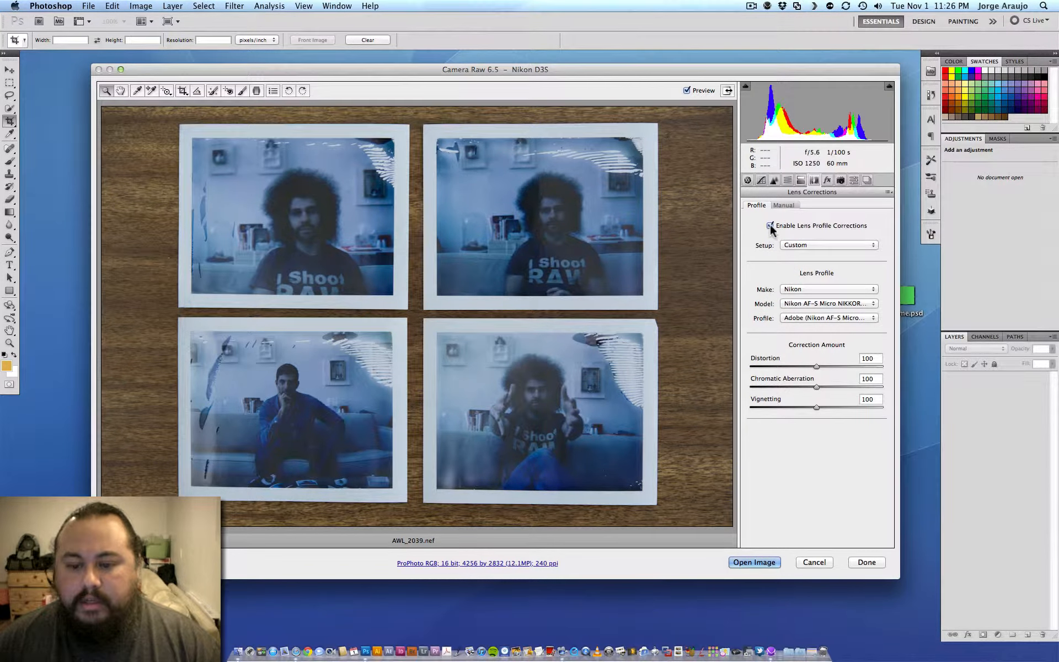
Toggle the lens profile corrections off and on to compare the photo with and without them.
left_click(770, 225)
left_click(770, 225)
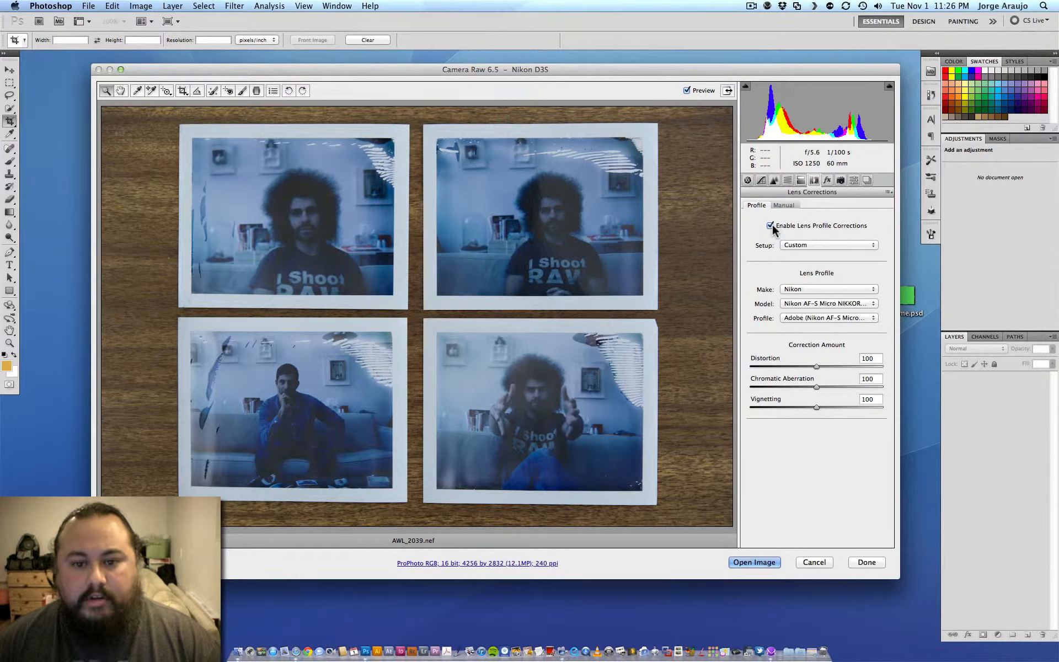
left_click(770, 225)
left_click(770, 225)
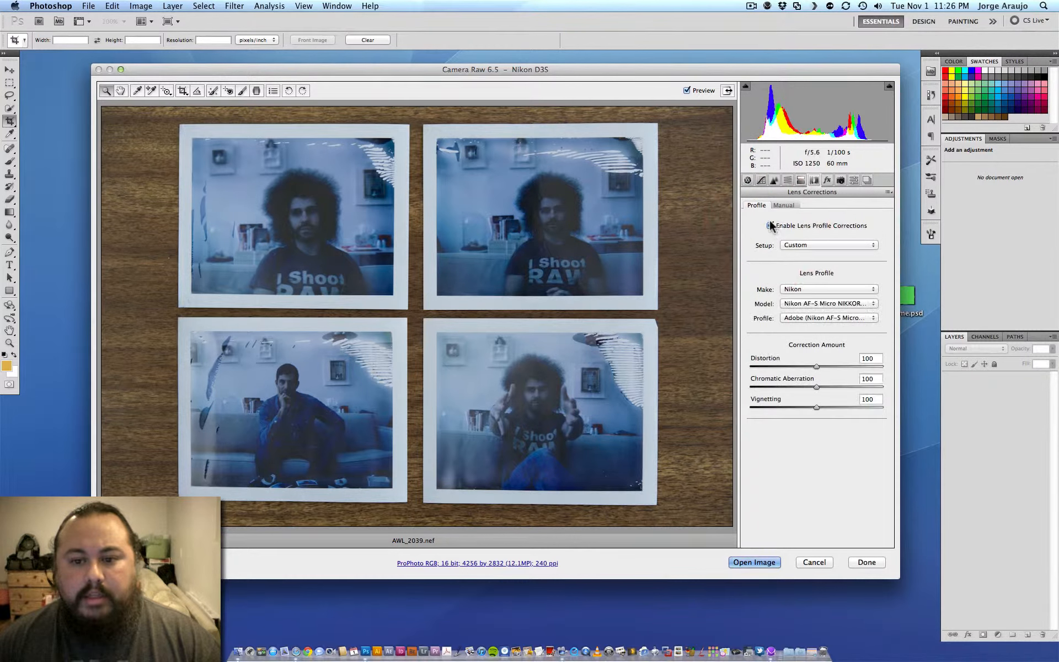
Set the sharpening Amount to 50 and Masking to 76, previewing the mask while adjusting it.
left_click(801, 180)
left_click(787, 181)
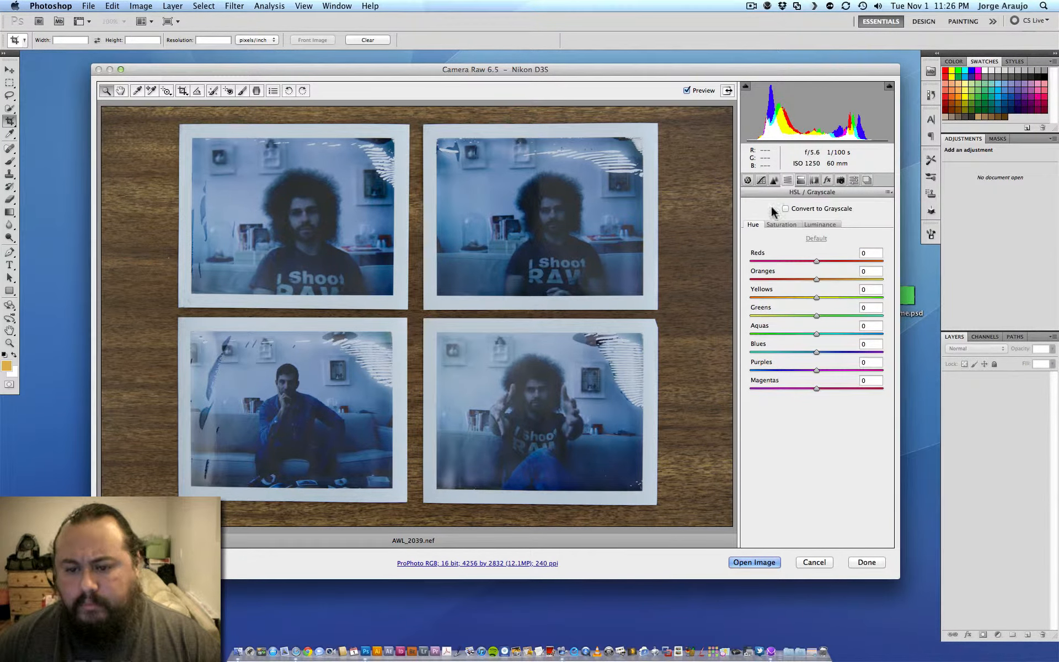
left_click(774, 181)
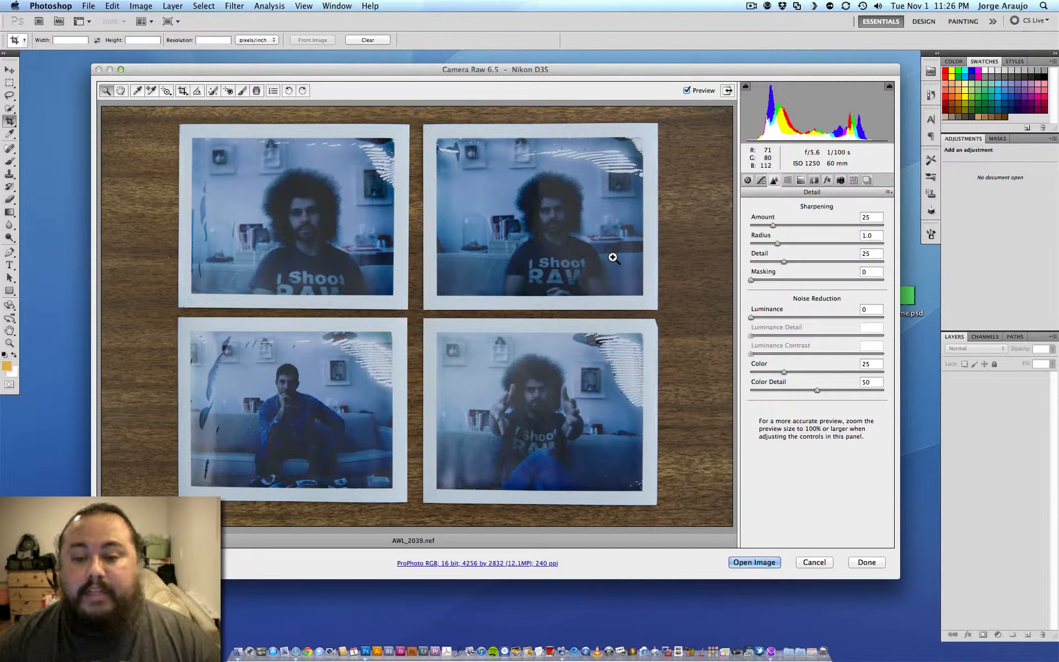
left_click_drag(773, 225, 795, 226)
left_click_drag(750, 280, 852, 284, "alt")
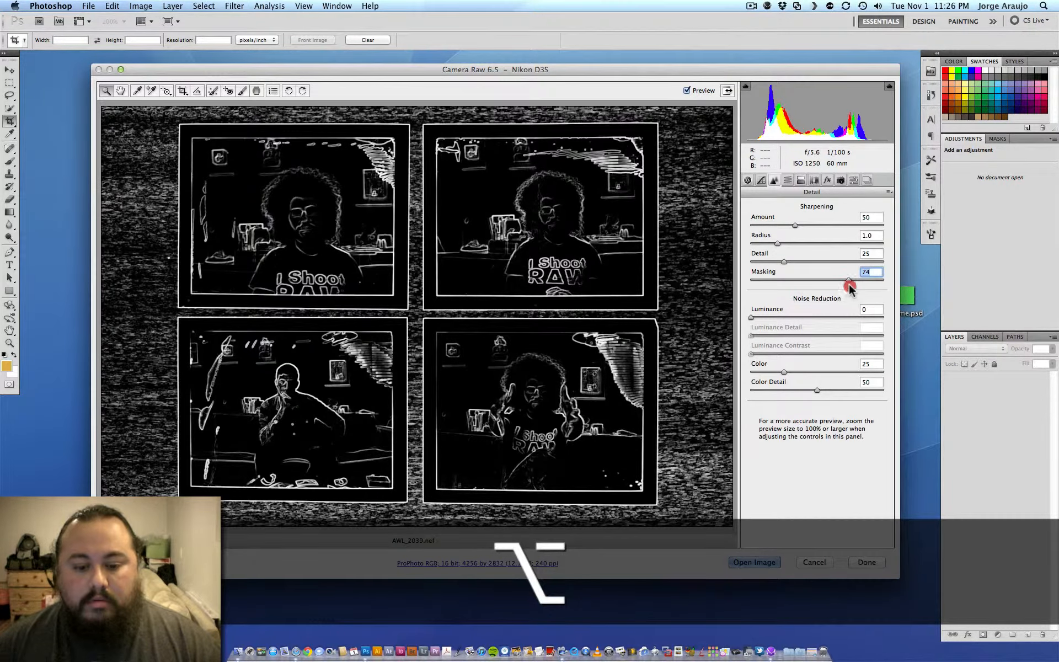
left_click_drag(846, 282, 852, 284, "alt")
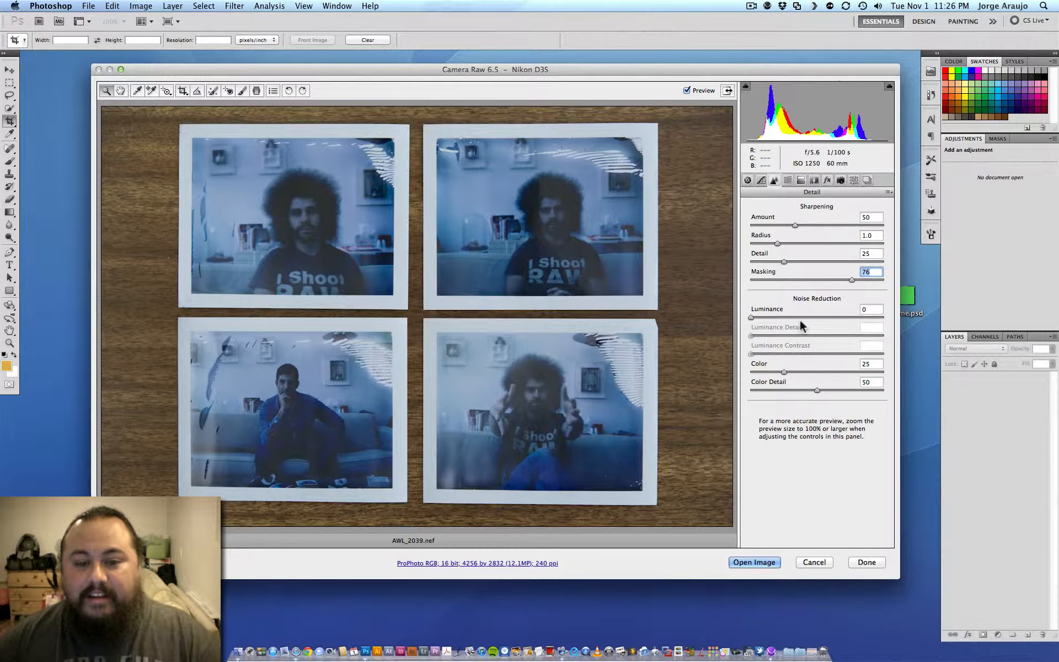
Compare the Auto, Daylight, Cloudy and Shade white balance presets and settle on Auto.
left_click(761, 181)
left_click(748, 180)
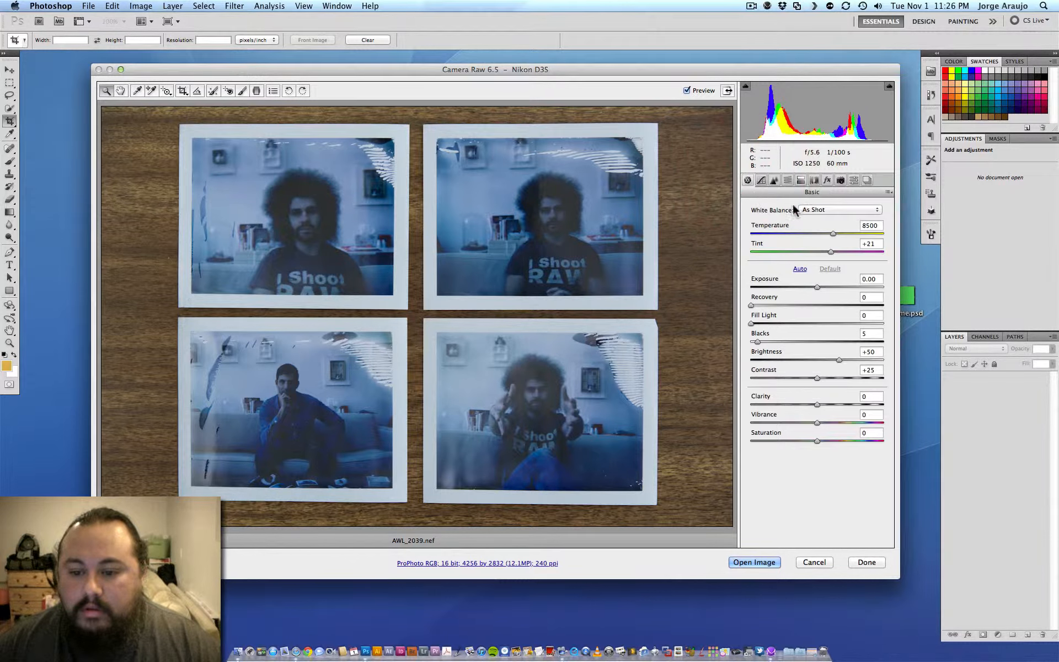
left_click(821, 214)
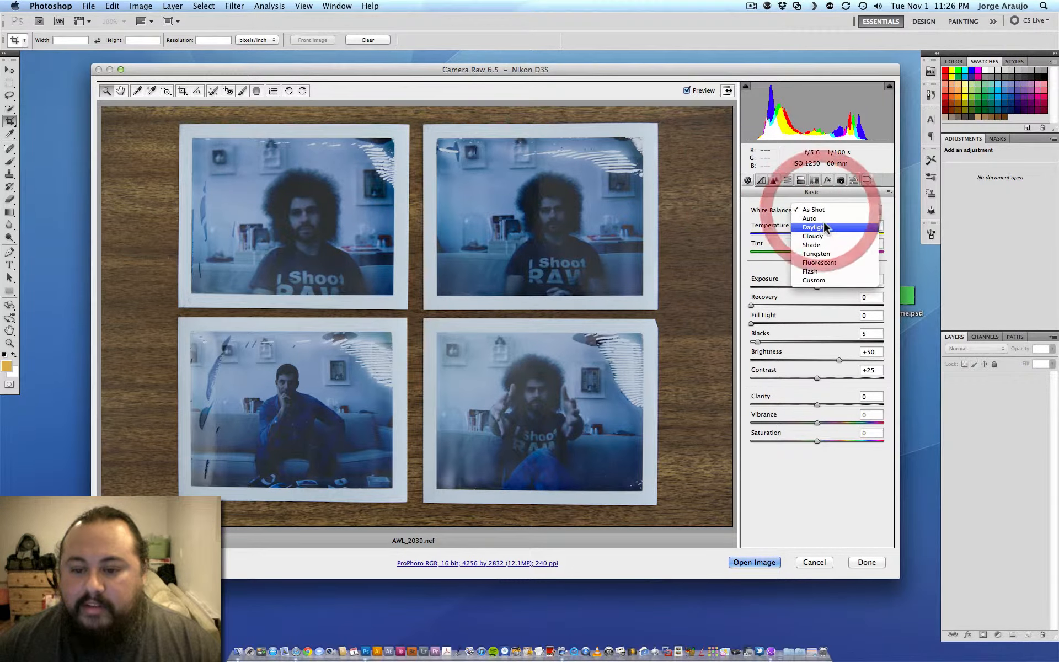
left_click(822, 219)
left_click(822, 210)
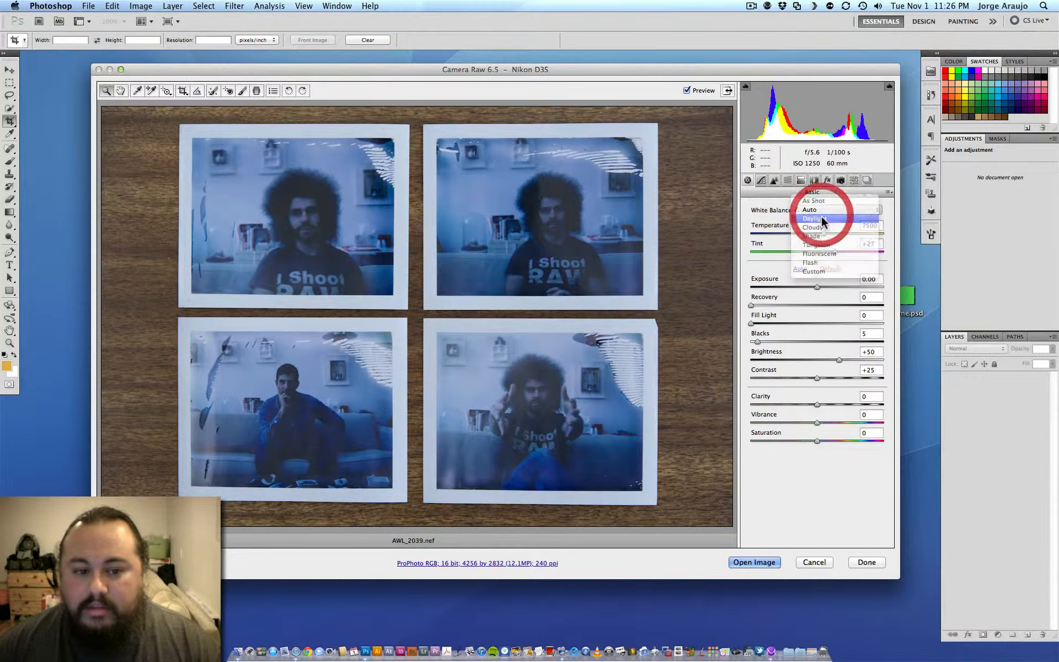
left_click(822, 219)
left_click(822, 211)
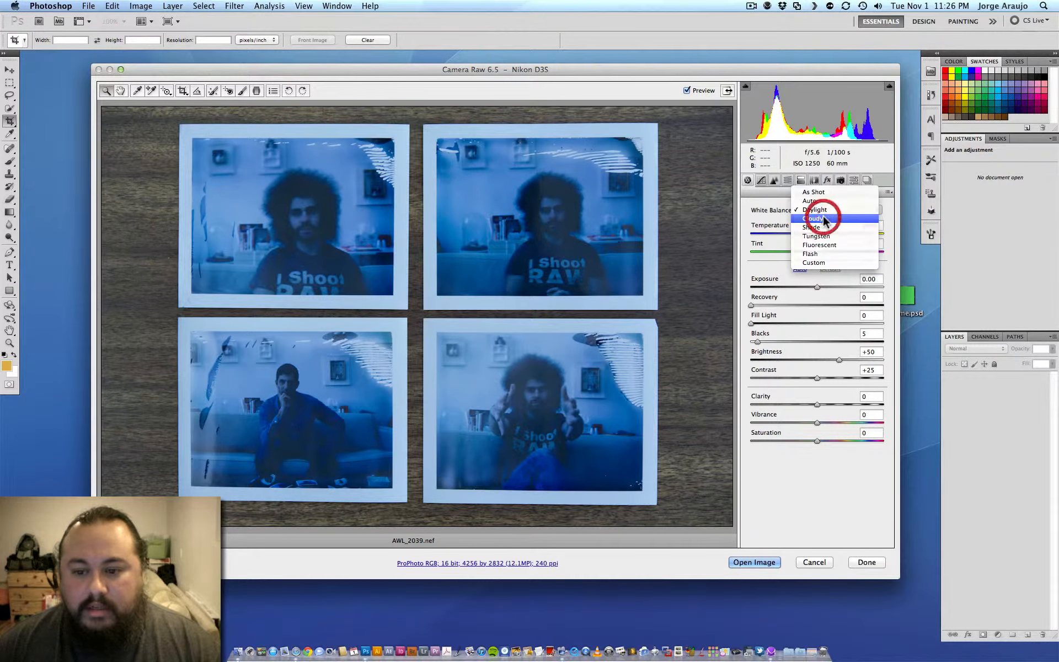
left_click(825, 218)
left_click(824, 210)
left_click(824, 218)
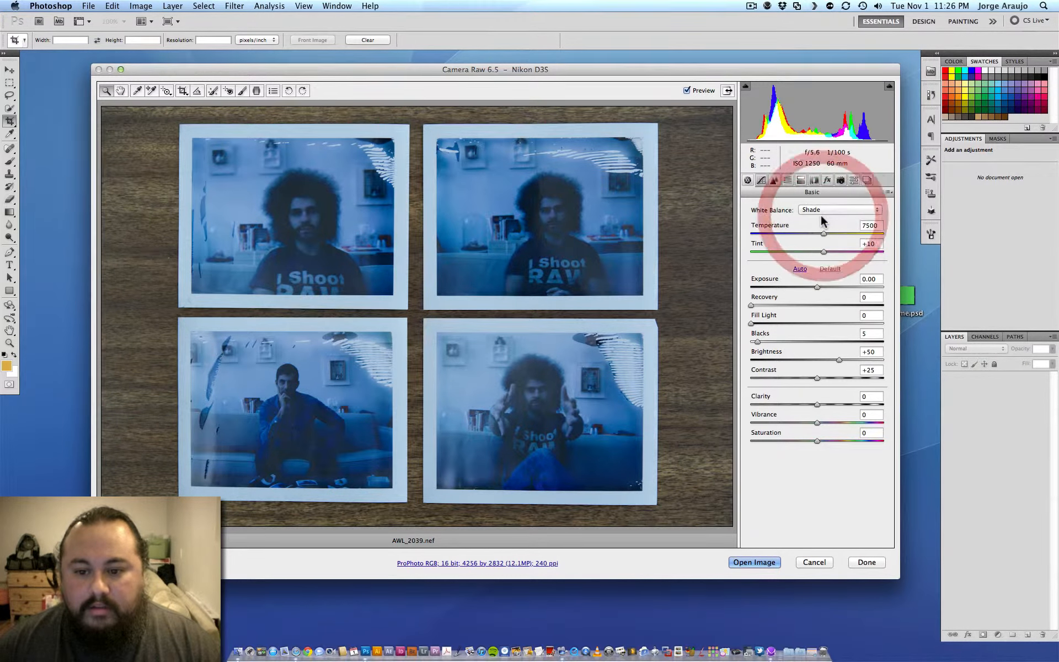
left_click(823, 210)
left_click(825, 182)
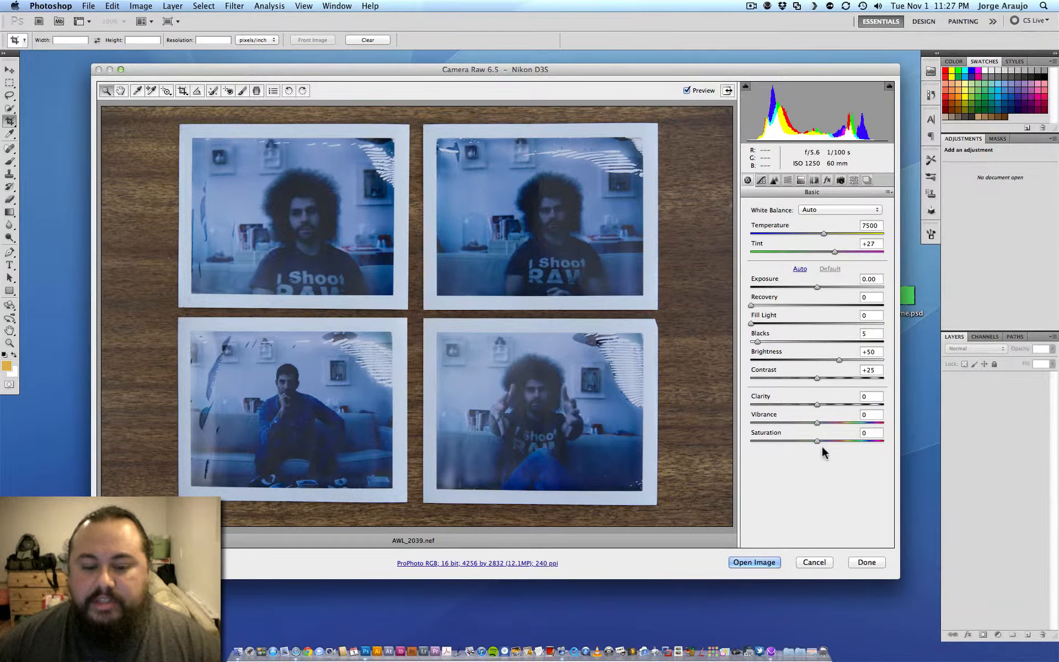
Raise Saturation to +20, Vibrance to +14 and Clarity to +23.
left_click_drag(825, 441, 831, 441)
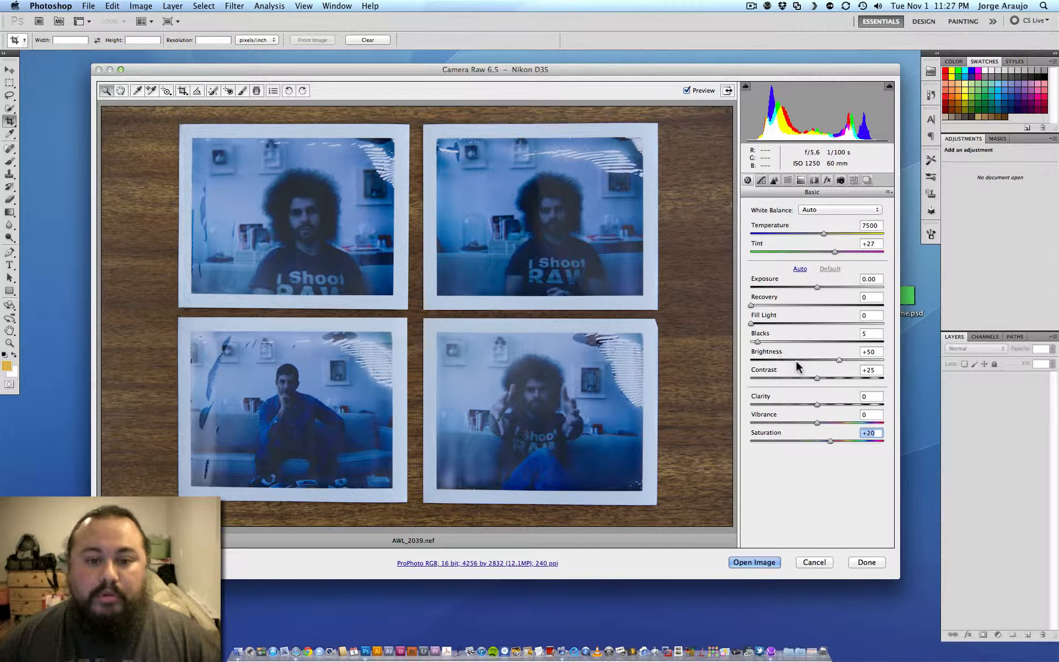
left_click(816, 423)
left_click_drag(816, 423, 832, 409)
left_click(827, 406)
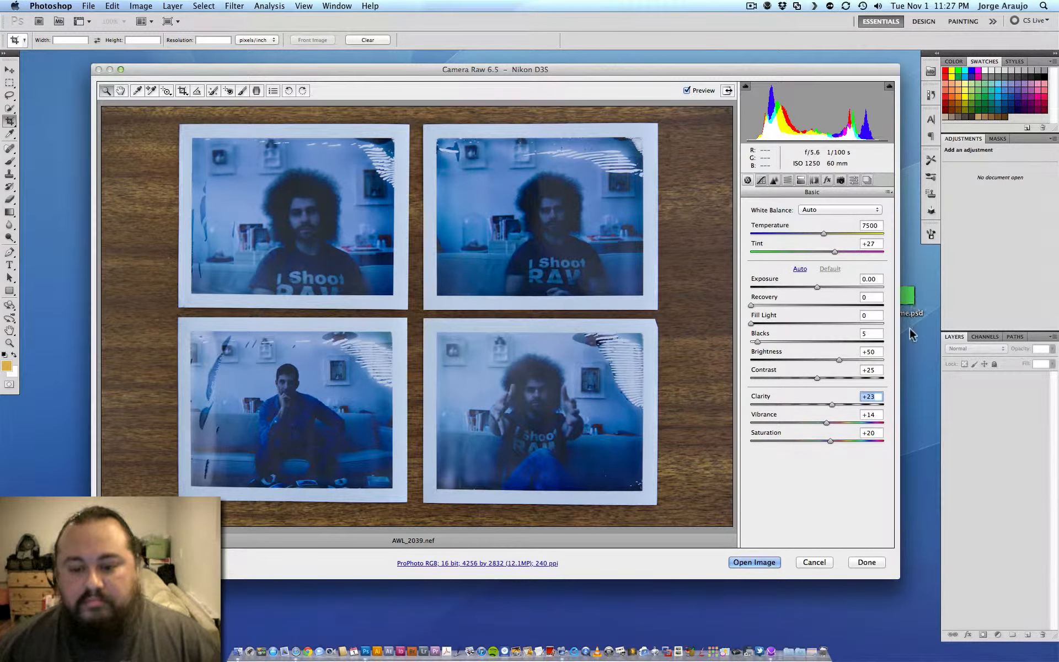
Set Blacks to 10, Fill Light to 9, Exposure to +0.20 and Contrast to +49.
left_click_drag(757, 342, 765, 327)
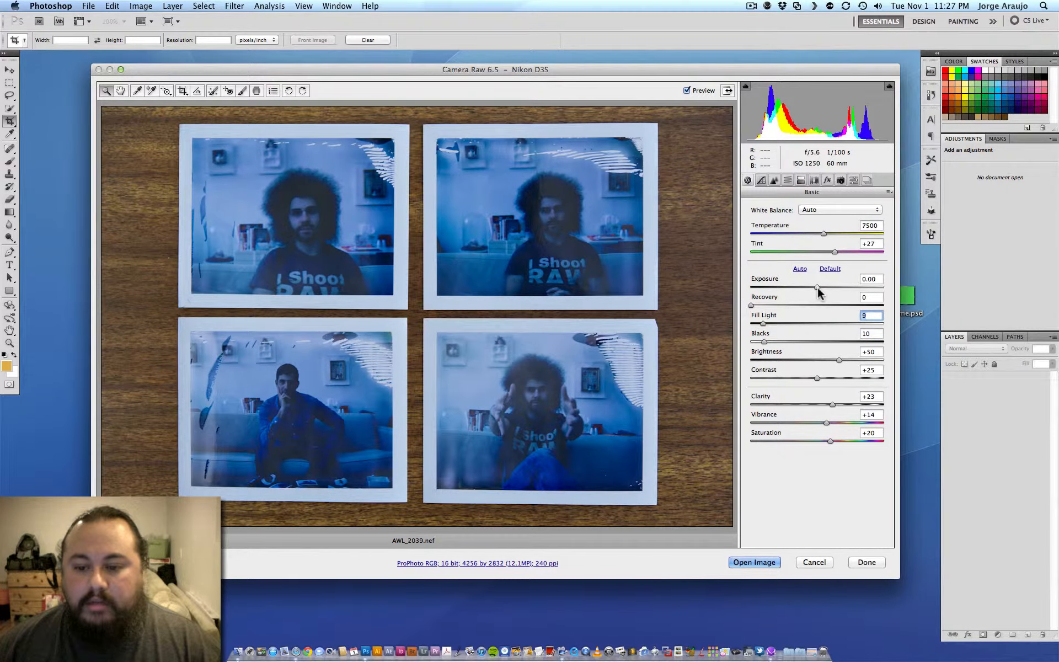
left_click_drag(818, 287, 820, 287)
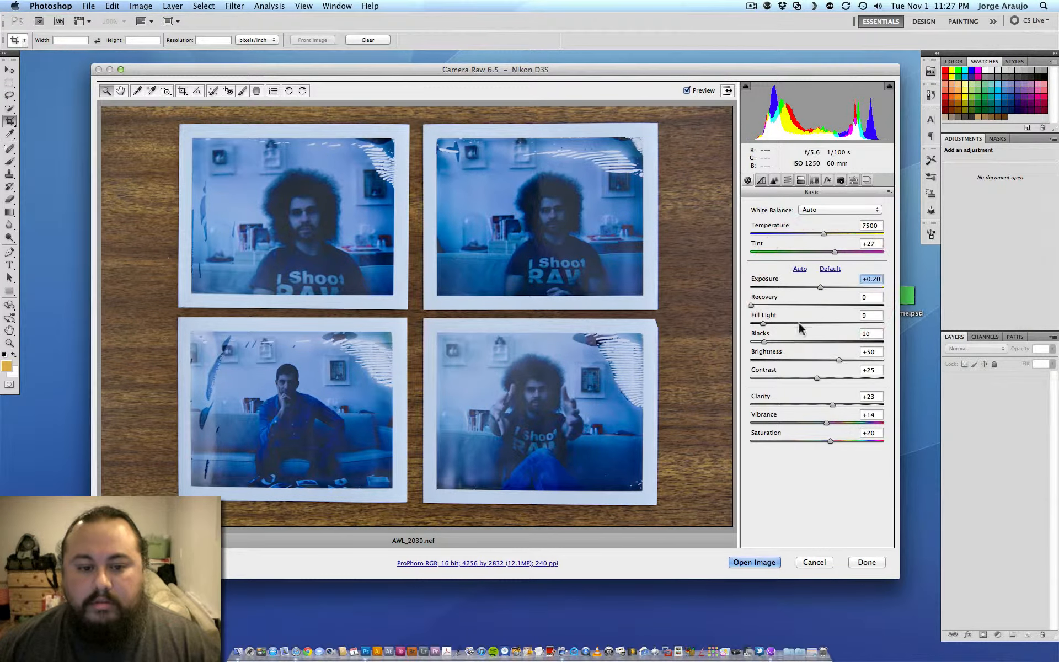
left_click_drag(817, 378, 839, 379)
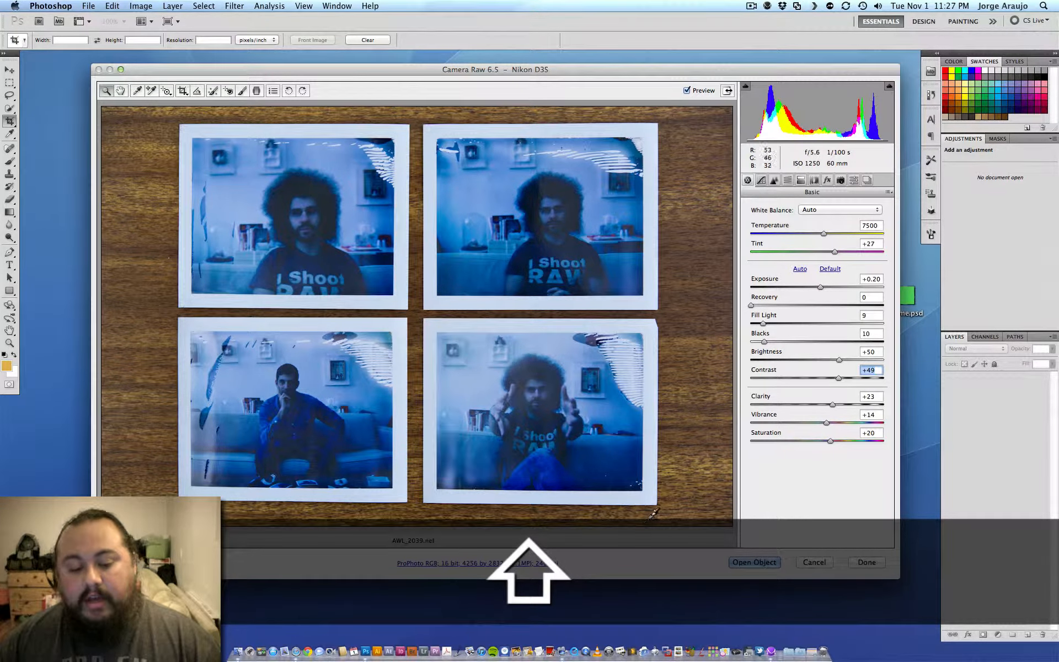
Open the adjusted raw photo as a smart object and arrange its document window with empty space around the image.
left_click(753, 564)
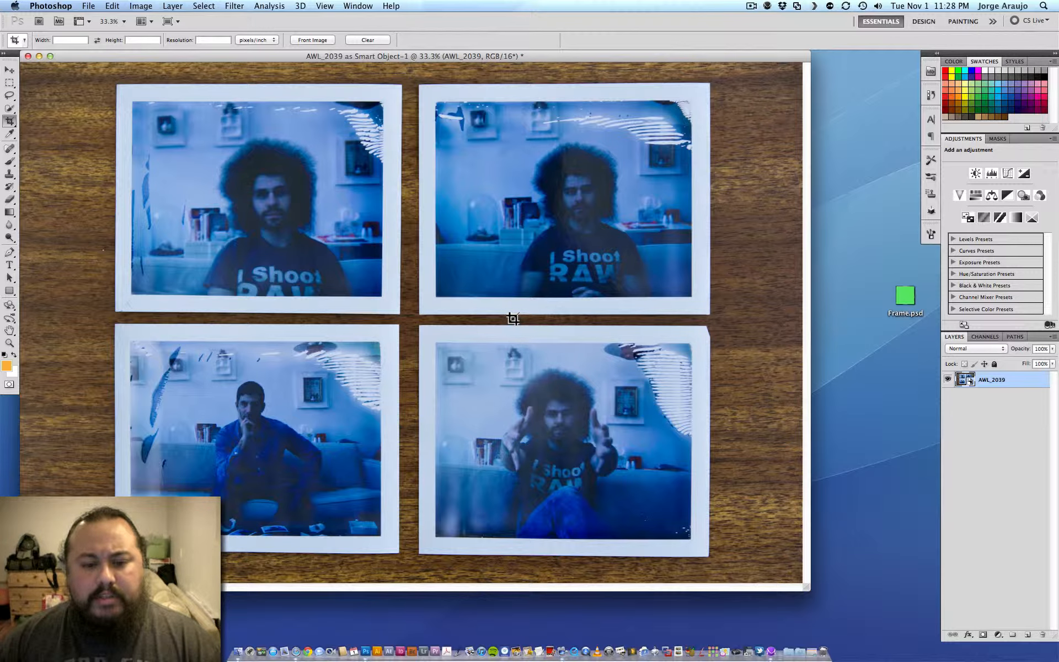
key("super+minus")
key("super+minus")
left_click_drag(370, 54, 626, 115)
left_click_drag(672, 389, 902, 606)
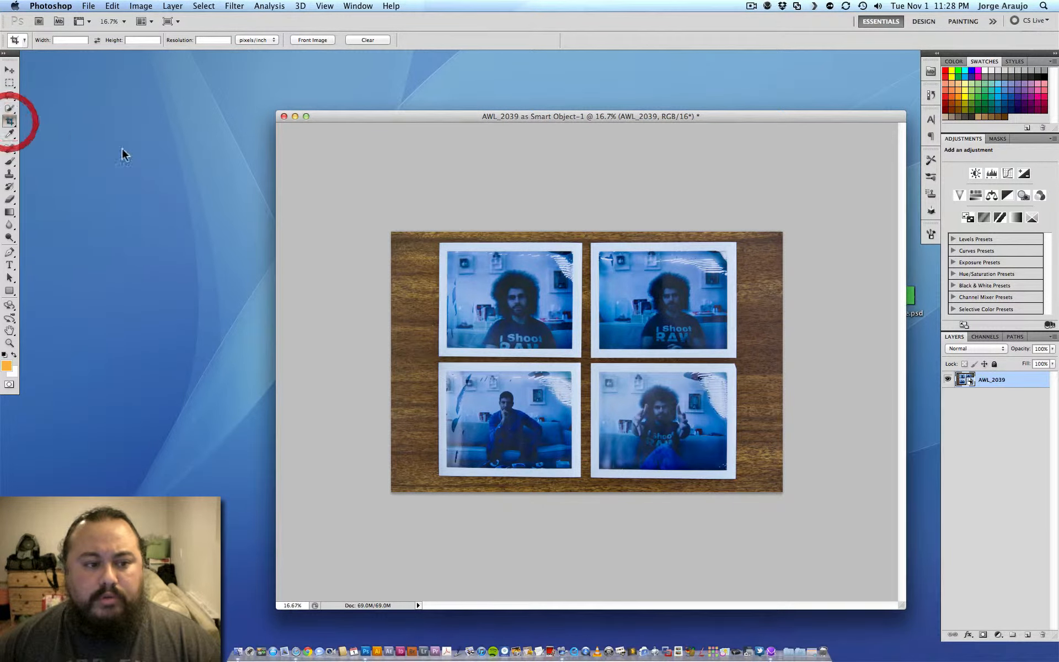
Draw a square crop frame over the full image height and shift it sideways toward the centre of the four photos.
left_click_drag(427, 236, 764, 557)
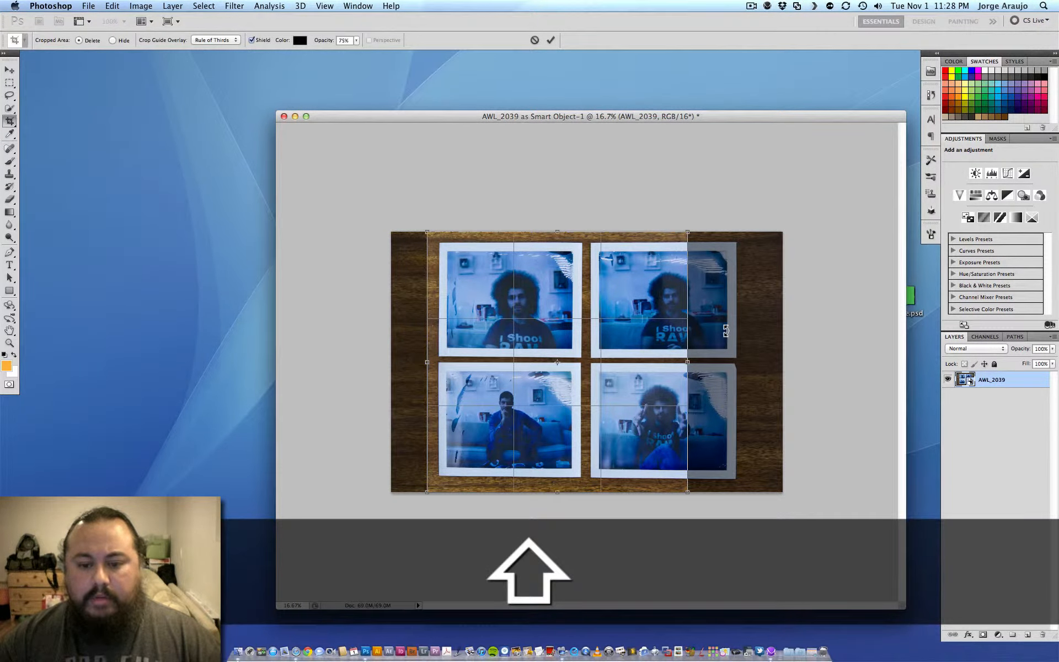
key("shift+Right")
key("shift+Right")
key("shift+Right")
key("shift+Right")
key("shift+Right")
key("shift+Right")
key("shift+Right")
key("shift+Right")
key("shift+Right")
key("shift+Right")
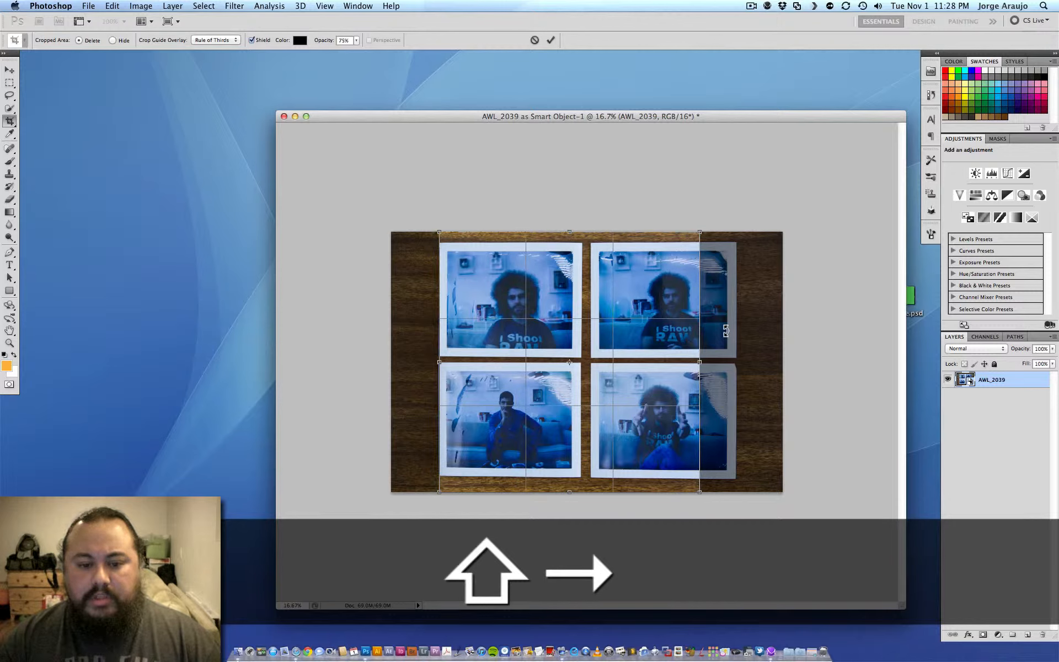
key("shift+Right")
key("shift+Right")
key("shift+Right")
key("shift+Right")
key("shift+Right")
key("shift+Right")
key("shift+Right")
key("shift+Right")
key("shift+Right")
key("shift+Right")
key("shift+Right")
key("shift+Right")
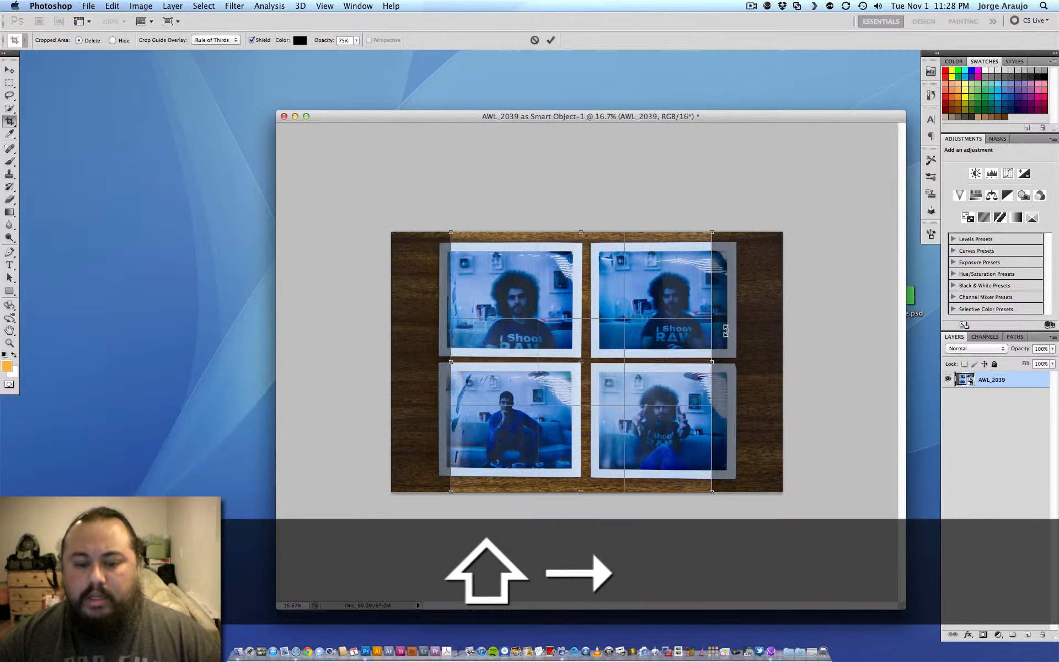
key("shift+Right")
key("shift+Right")
key("shift+Right")
key("shift+Right")
key("shift+Right")
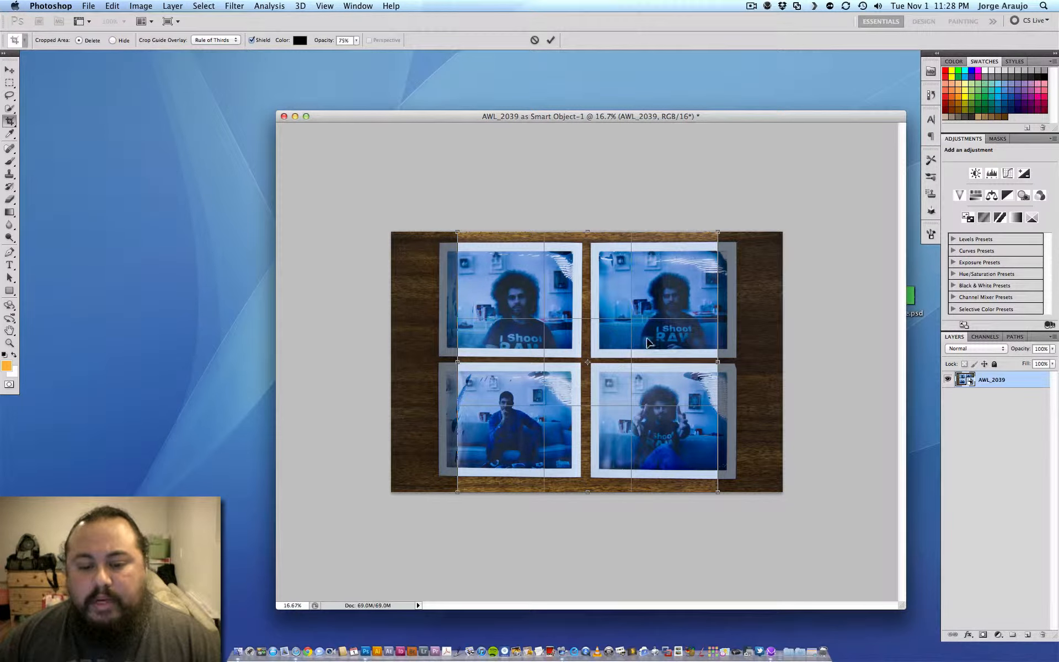
Move the square crop frame slightly further right, set the cropped area to Hide and apply the crop.
mouse_move(636, 360)
left_mouse_down()
mouse_move(613, 359)
mouse_move(643, 355)
left_mouse_up()
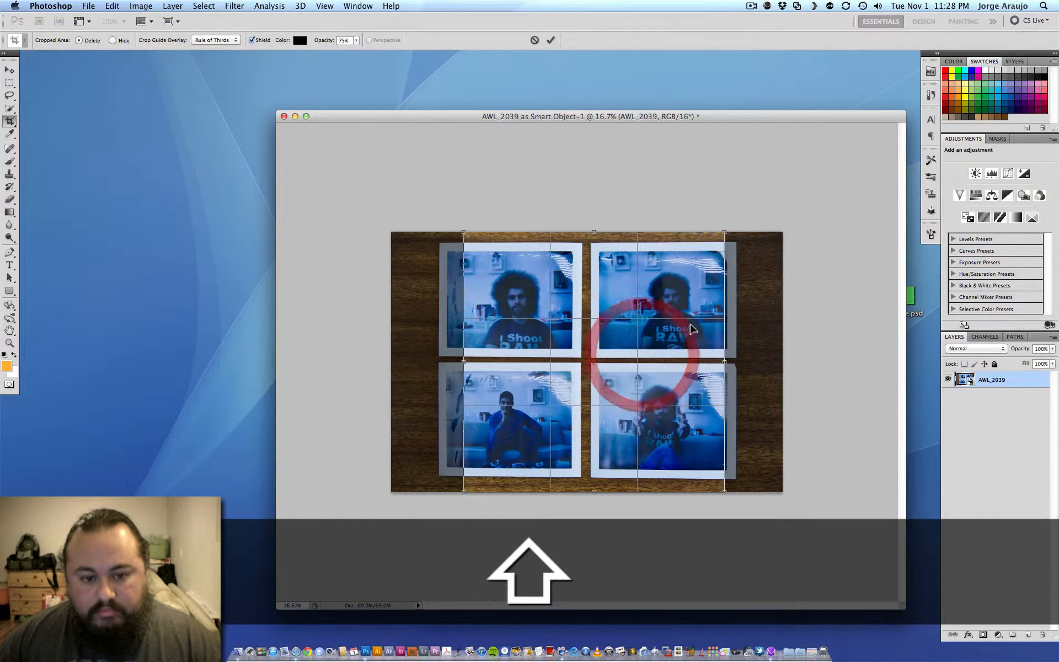
key("super+z")
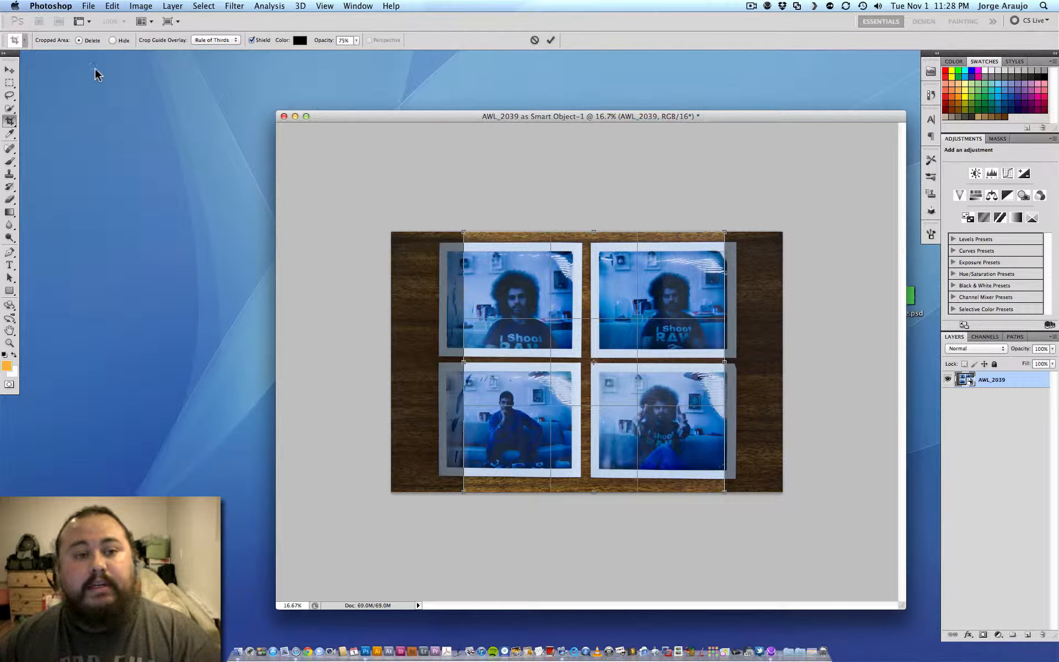
left_click(112, 40)
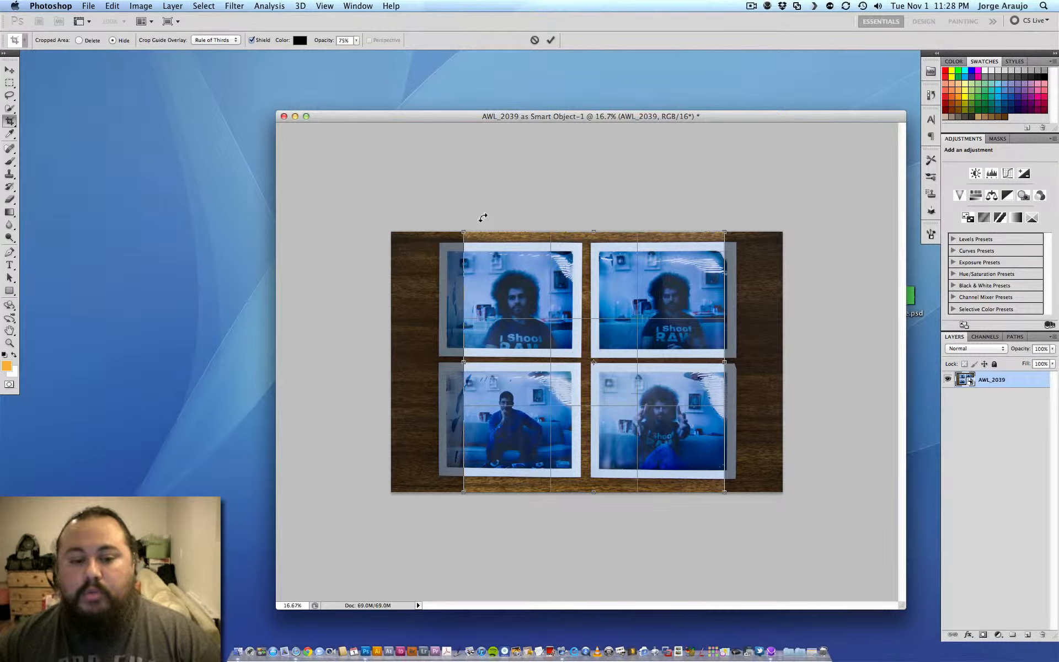
key("Return")
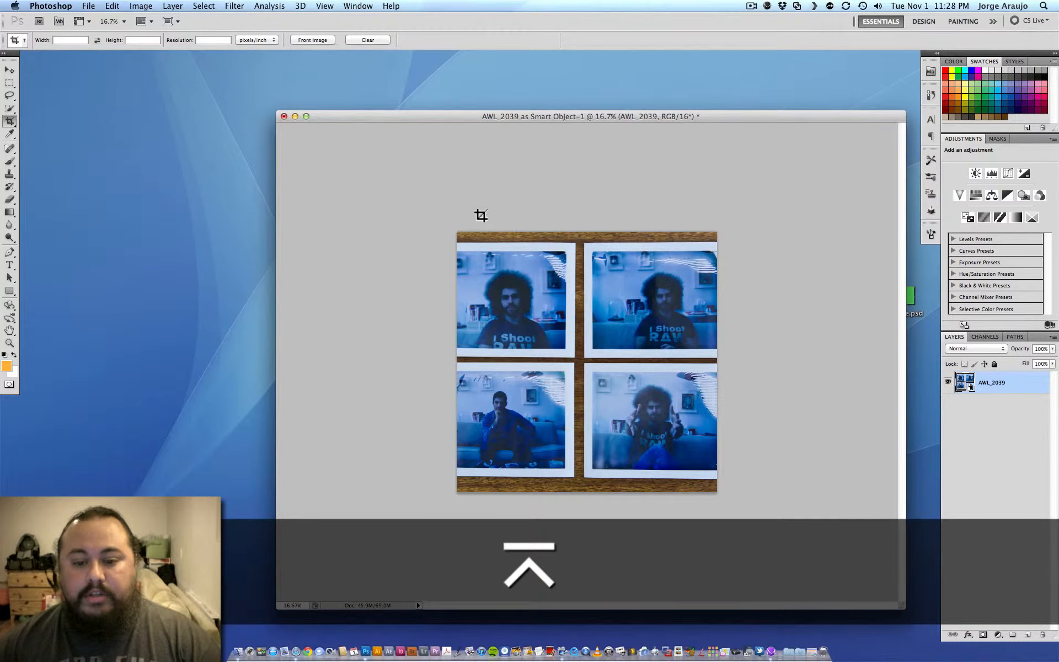
key("super+equal")
left_click_drag(553, 119, 539, 102)
left_click_drag(658, 502, 749, 561)
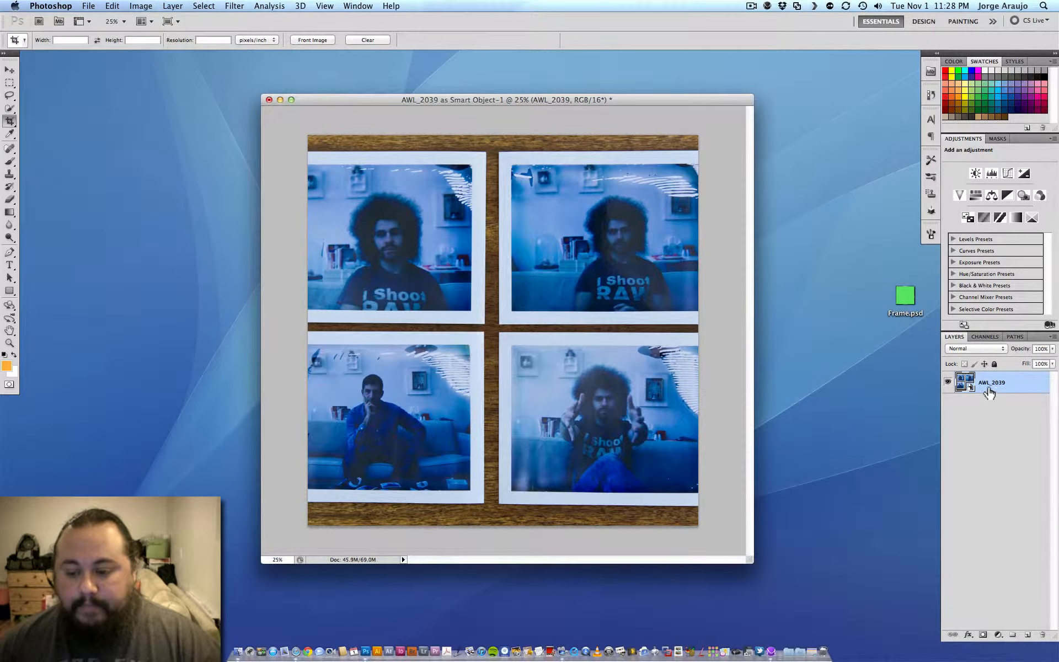
key("v")
key("super+t")
key("Escape")
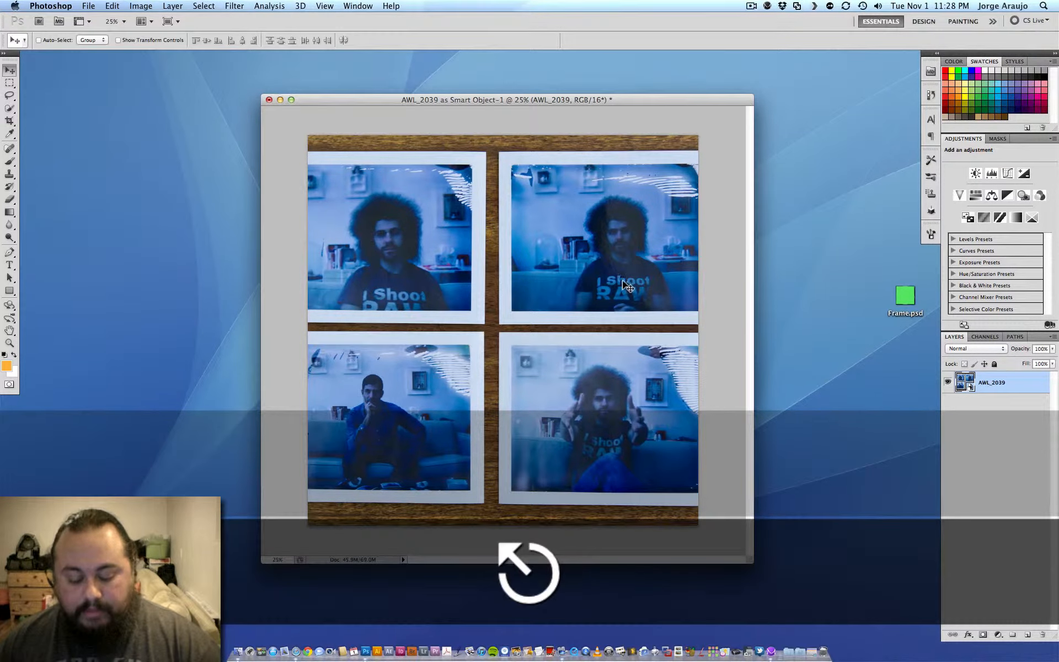
Try scaling the smart object down about its centre to reveal the hidden image areas, and cancel the transform.
key("f")
key("super+minus")
key("super+t")
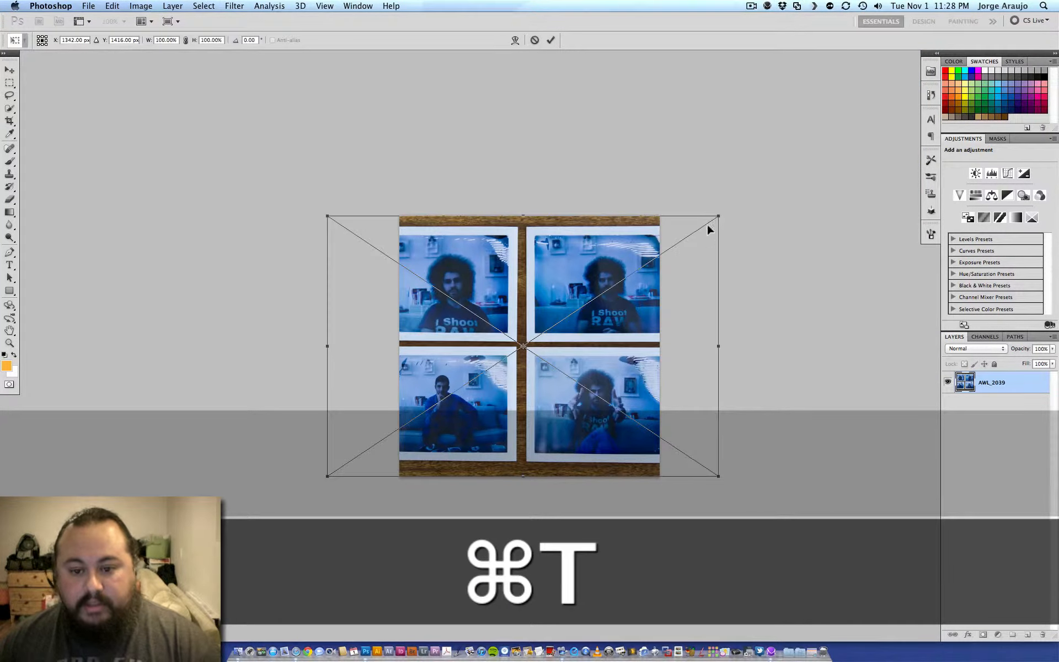
left_click_drag(718, 215, 618, 282)
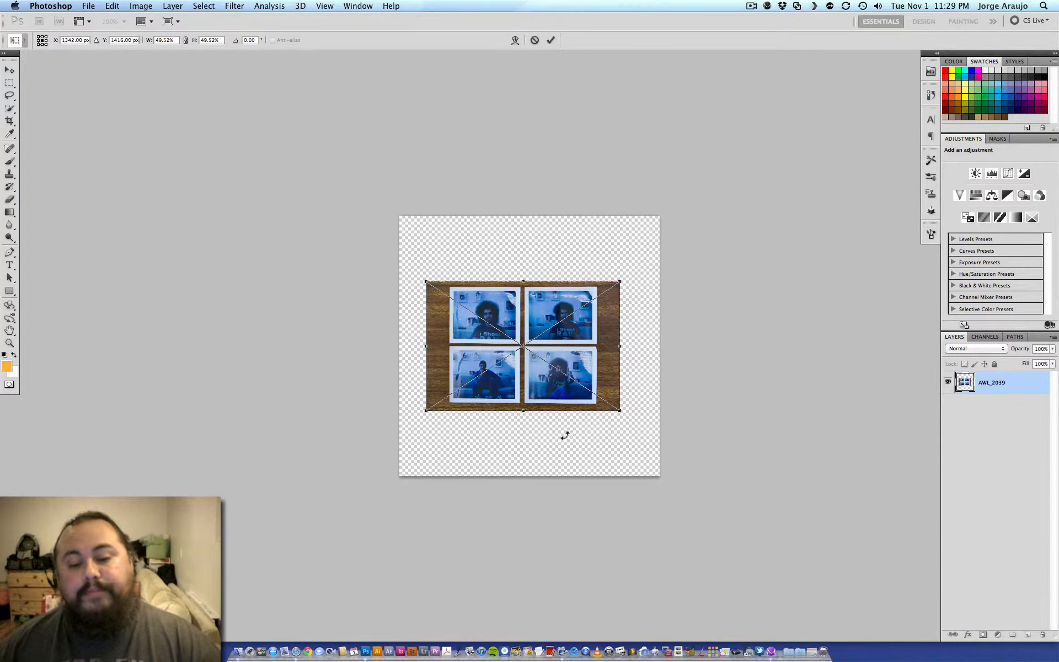
key("Escape")
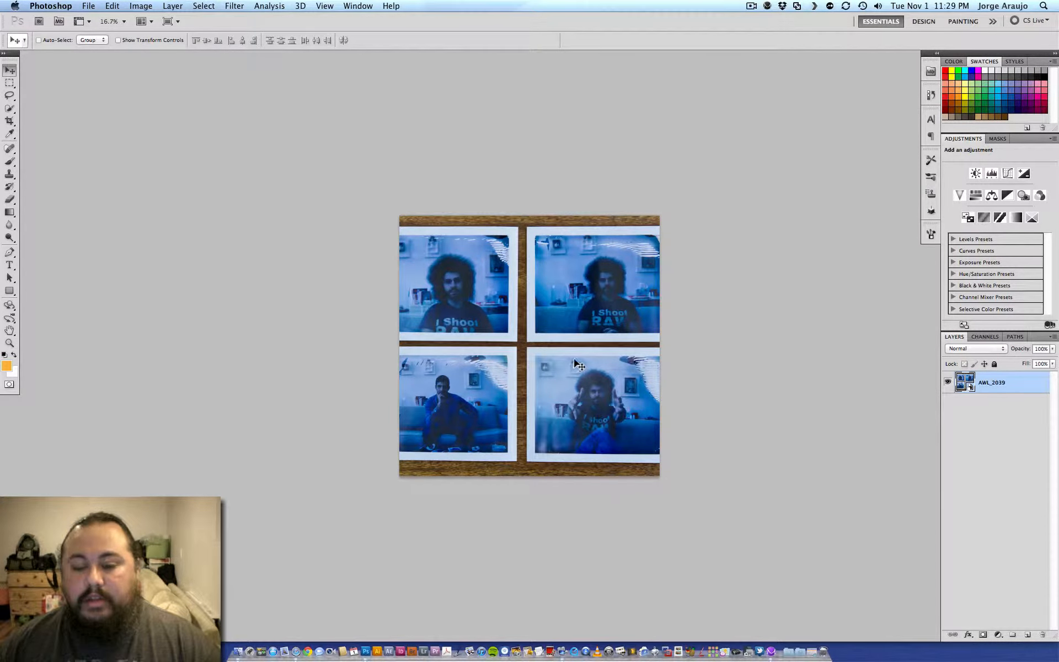
Hide the AWL_2039 photo layer and create a new empty layer above it.
key("super+equal")
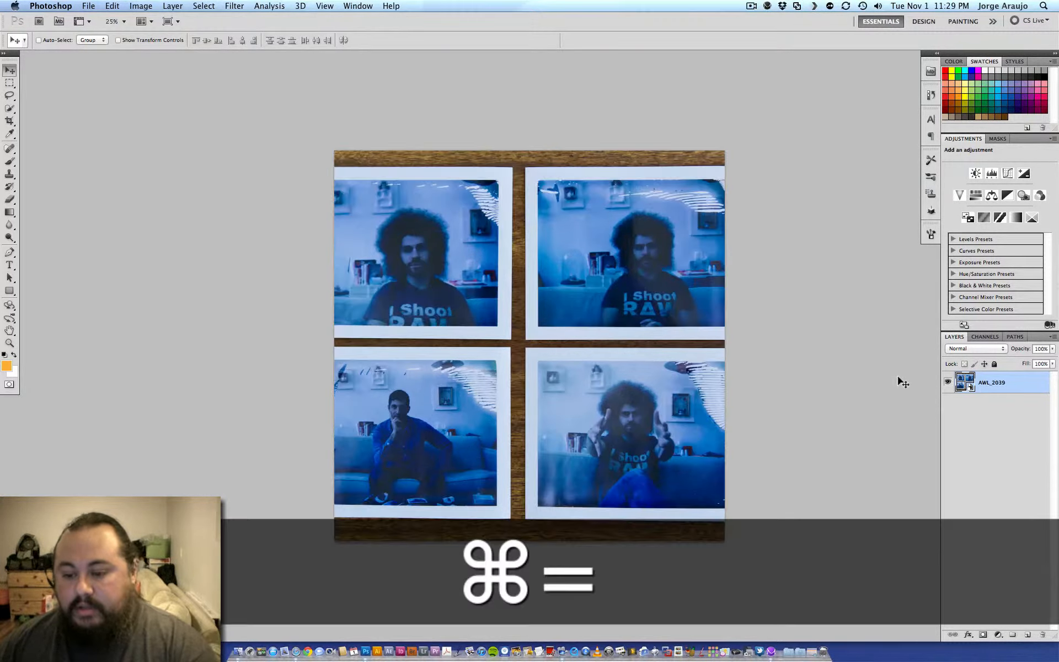
left_click(949, 383)
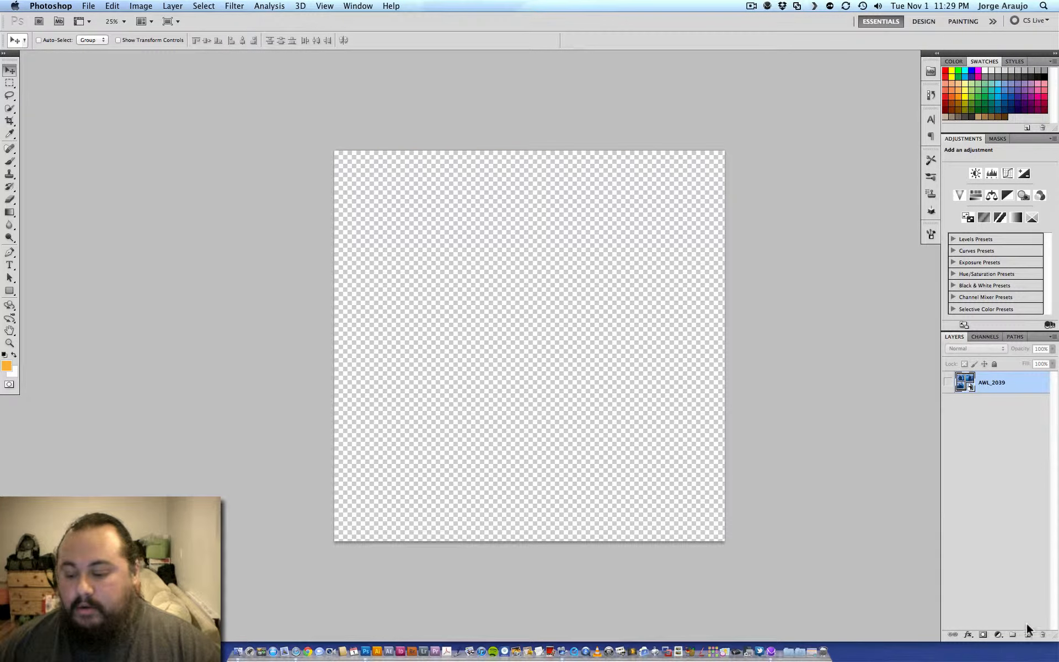
left_click(1027, 635)
Fill the new layer with the orange foreground colour and replace that fill with the white background colour.
key("super")
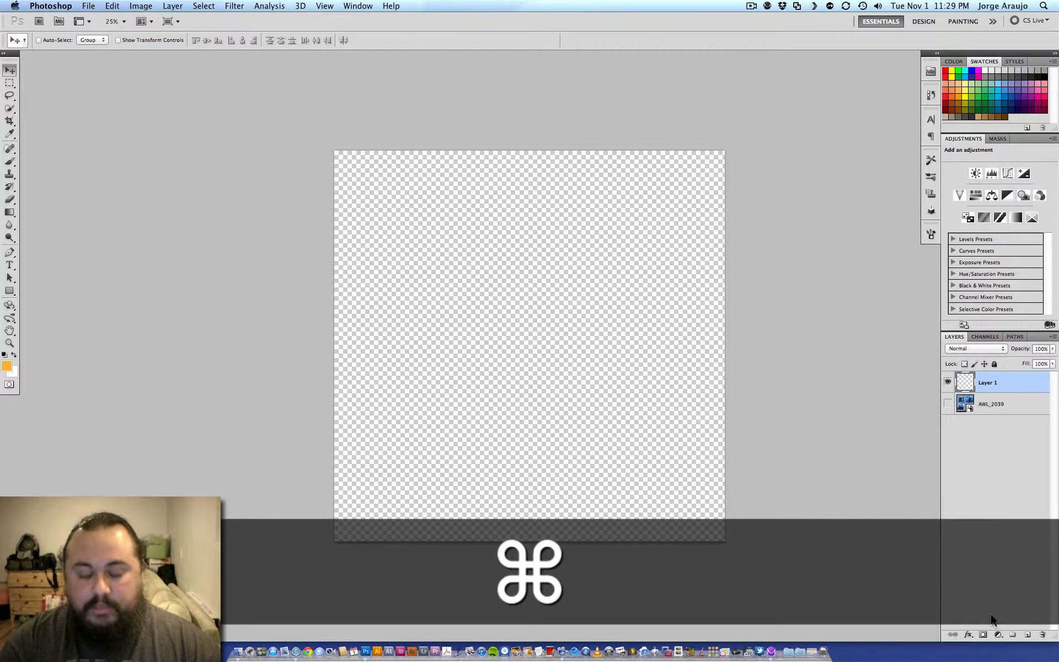
key("alt")
key("alt+BackSpace")
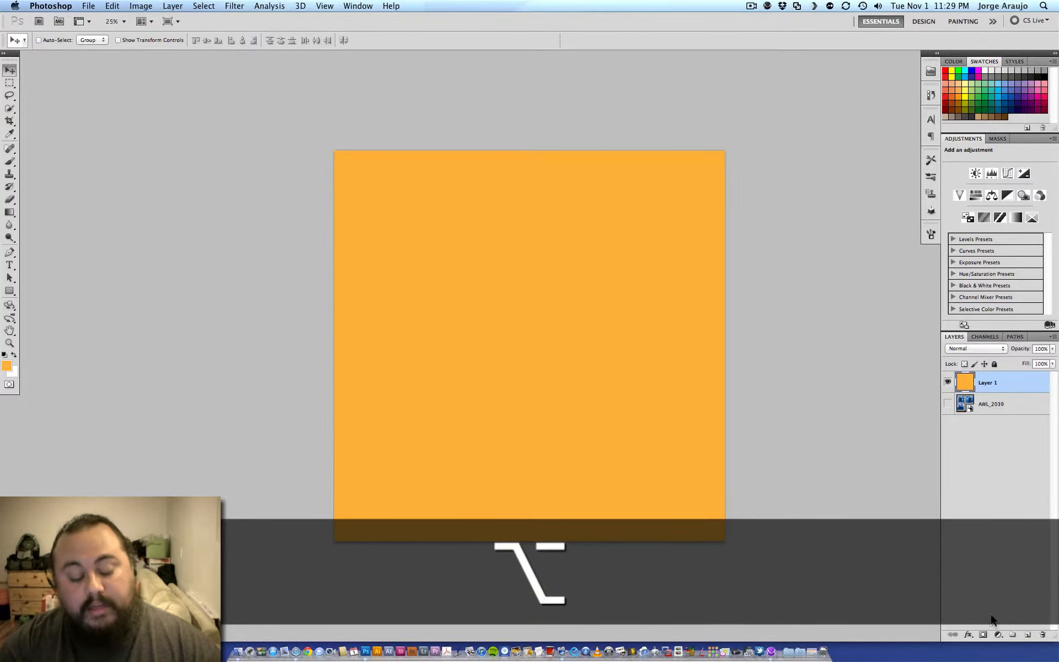
key("super")
key("super+BackSpace")
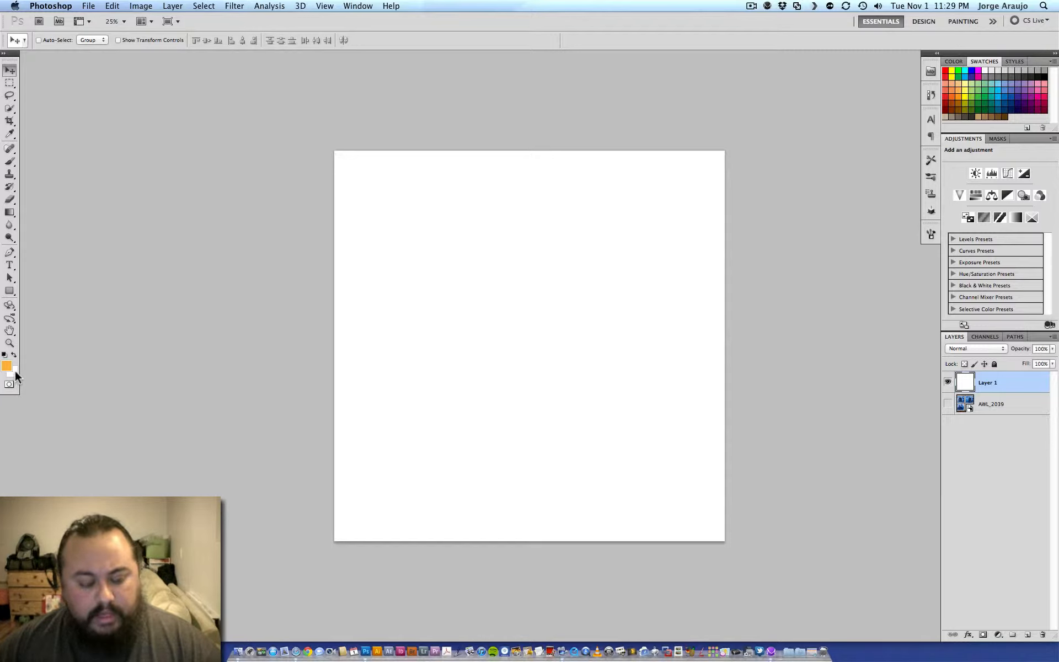
Swap the foreground and background colours a few times and reset them to the default black and white.
key("x")
key("x")
key("x")
key("x")
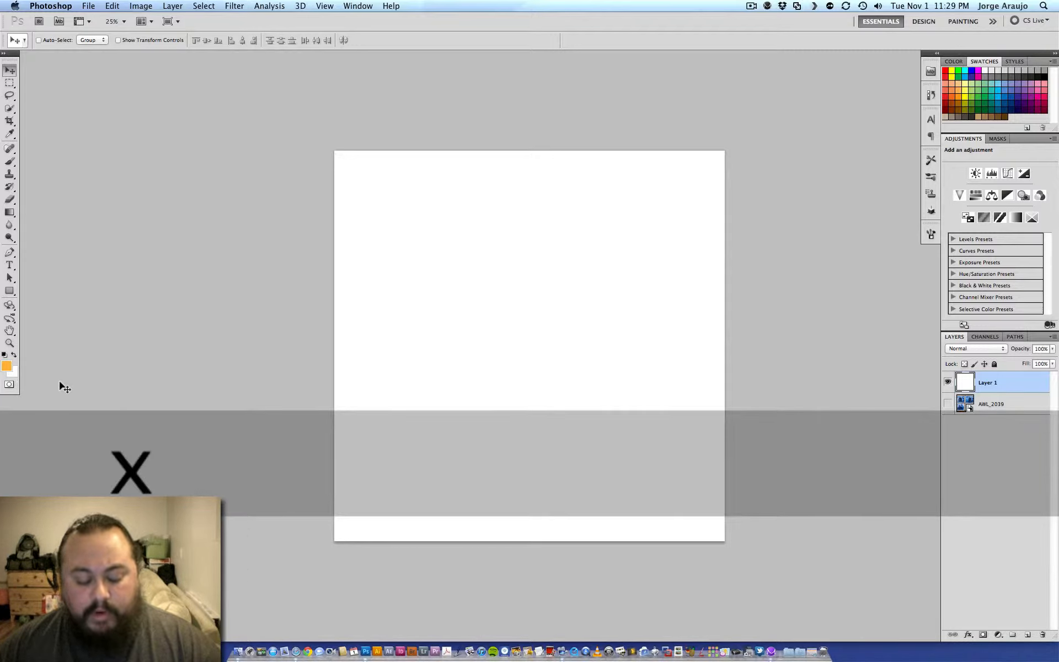
key("d")
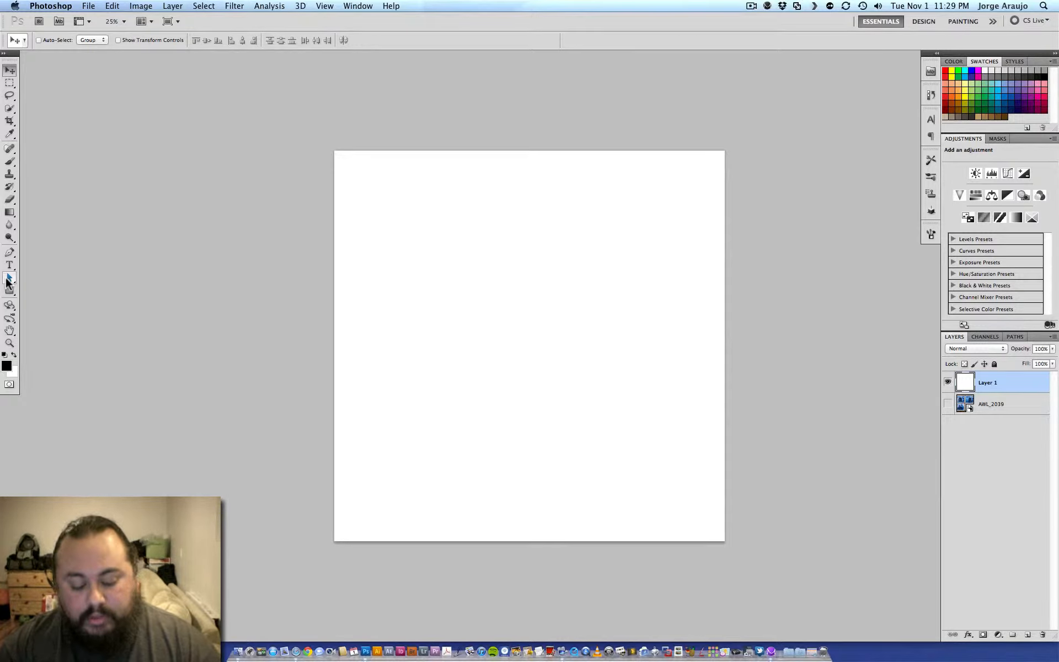
Show the document in a floating window again and open Frame.psd from the desktop in Photoshop.
key("f")
key("f")
key("f")
key("super+minus")
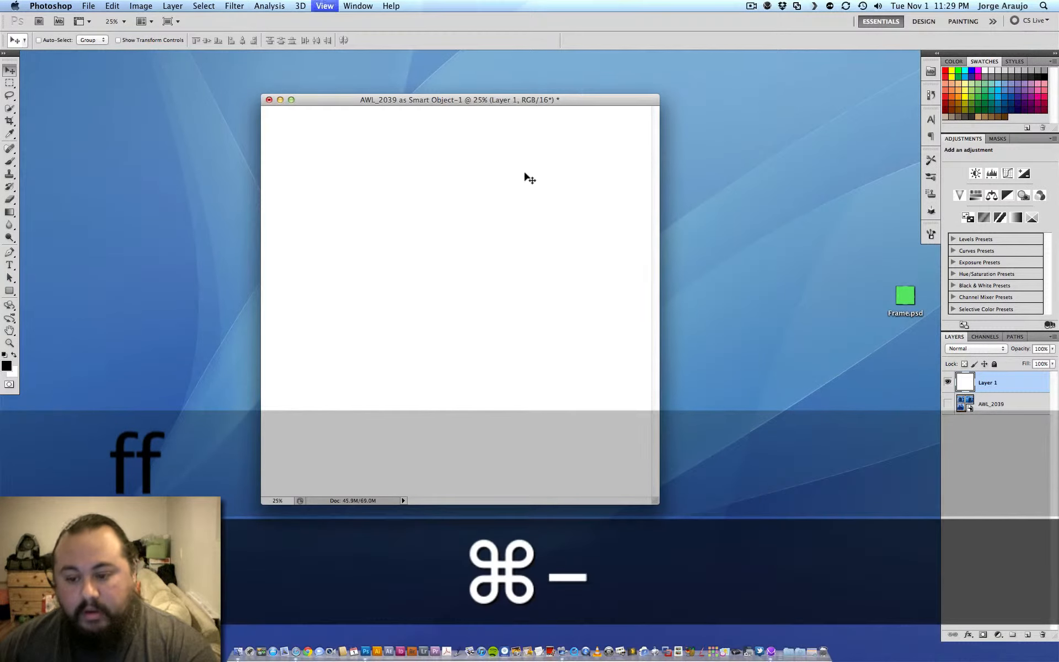
left_click(751, 265)
left_click_drag(892, 314, 362, 649)
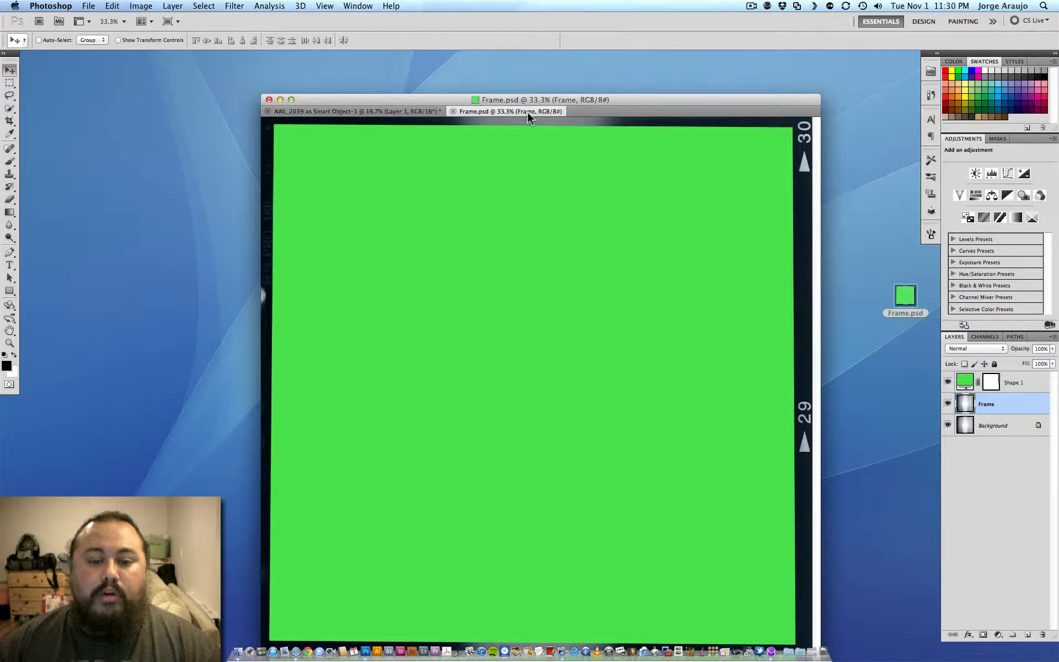
Detach Frame.psd into its own window and arrange both document windows side by side at 16.7% zoom.
left_click_drag(527, 112, 442, 58)
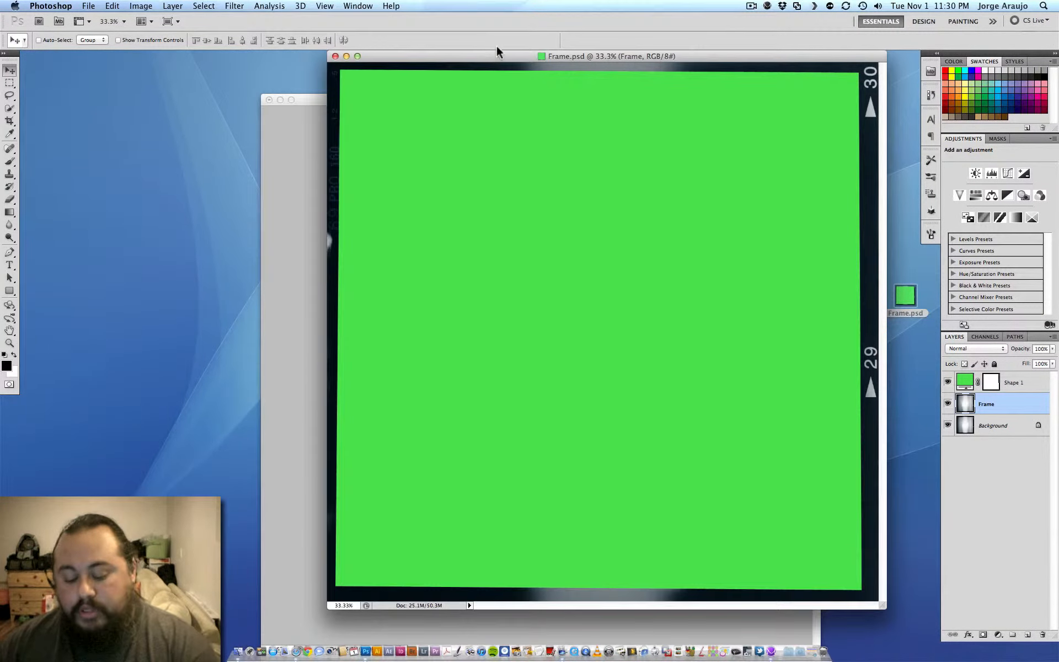
key("super+minus")
key("super+minus")
left_click_drag(503, 57, 326, 83)
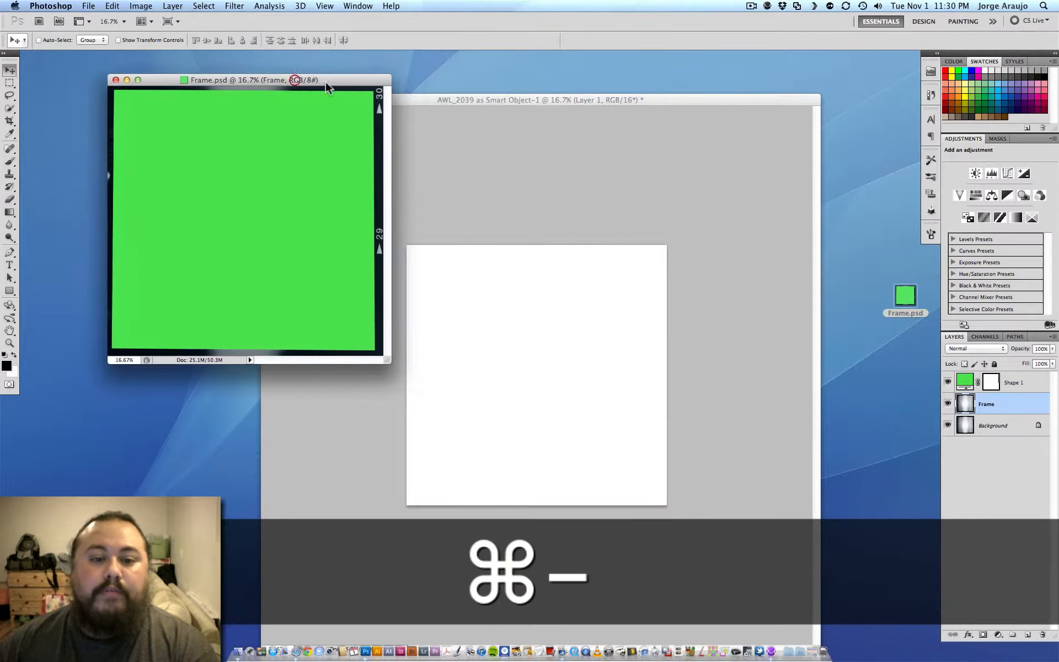
left_click(480, 101)
key("super+minus")
left_click_drag(455, 98, 683, 167)
key("super+equal")
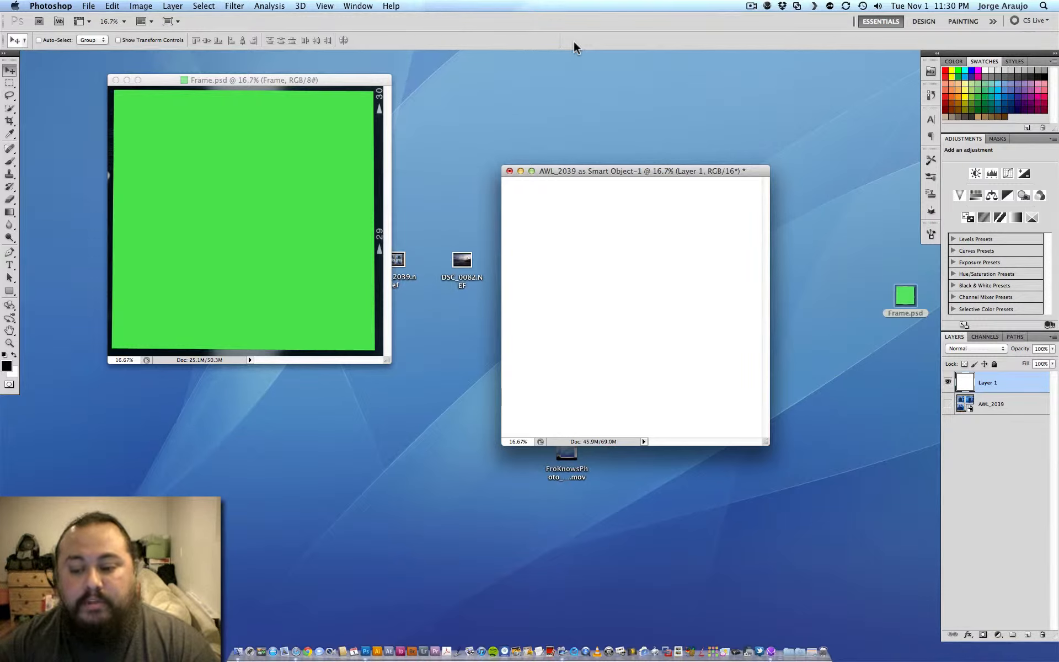
Hide the green Shape 1 layer in Frame.psd to view the film frame beneath, and show it again.
left_click(326, 78)
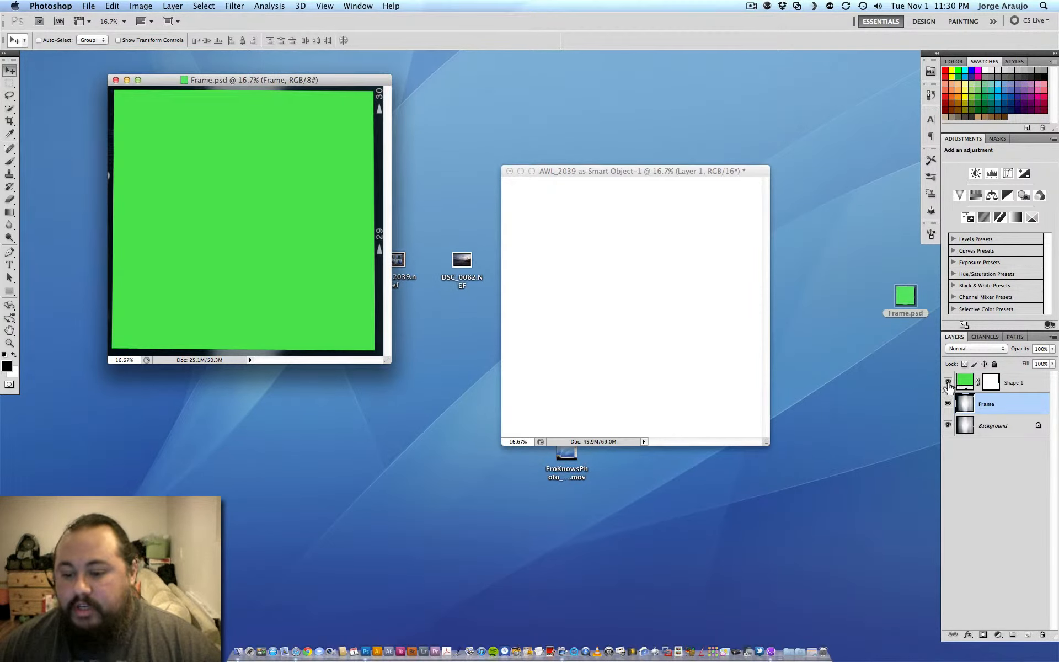
left_click(948, 382)
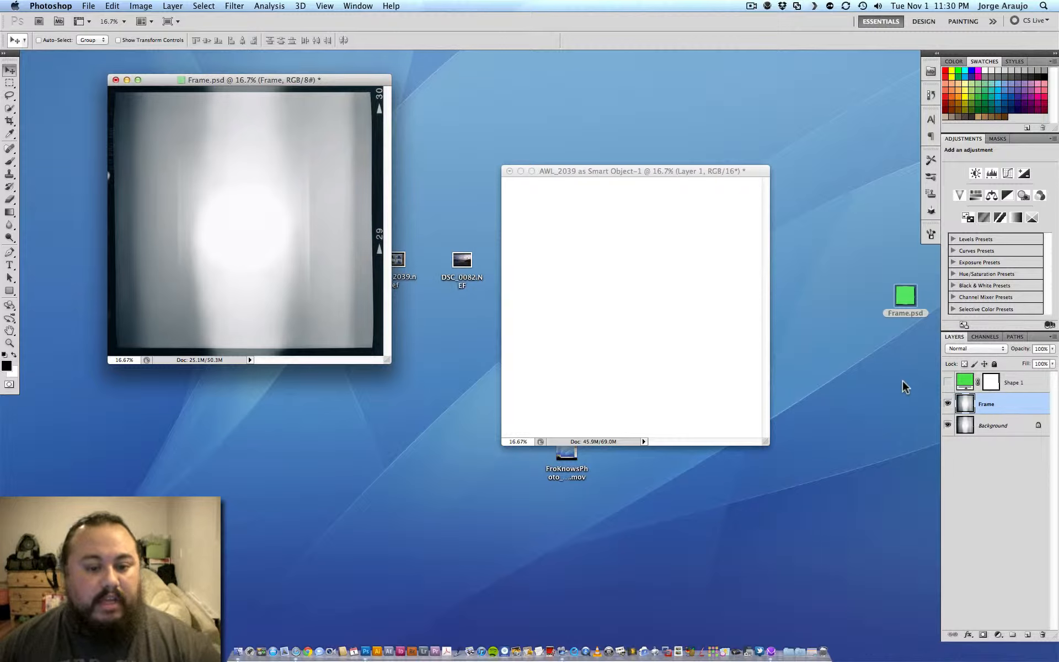
left_click(948, 383)
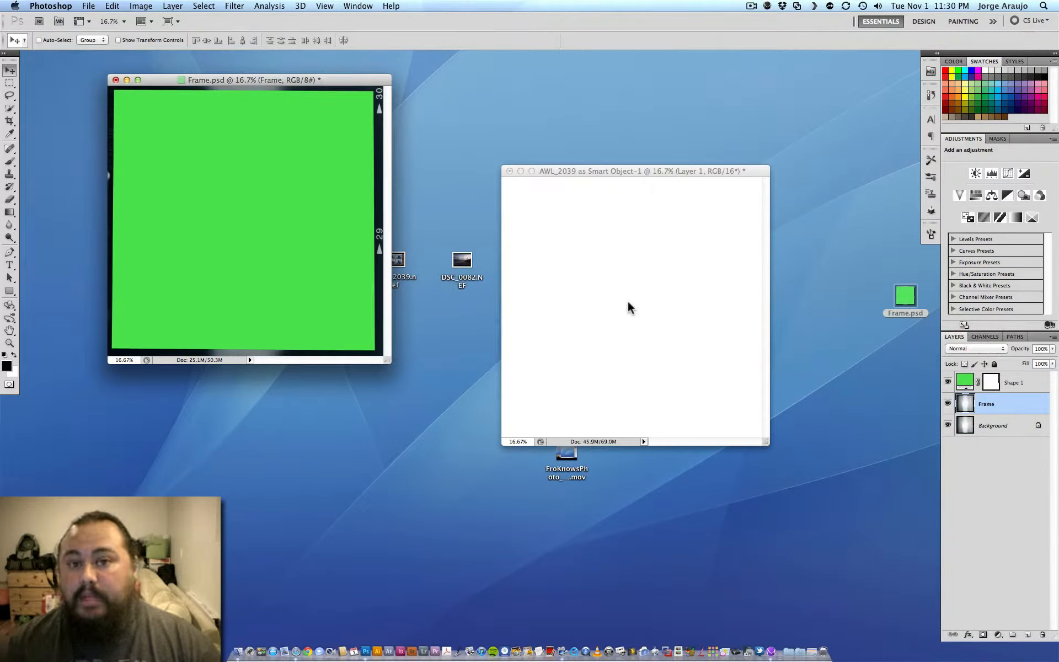
Copy the Shape 1 and Frame layers from Frame.psd into the AWL_2039 document, accepting the different bit depth.
left_click(1014, 386, "shift")
left_click_drag(1014, 387, 662, 320)
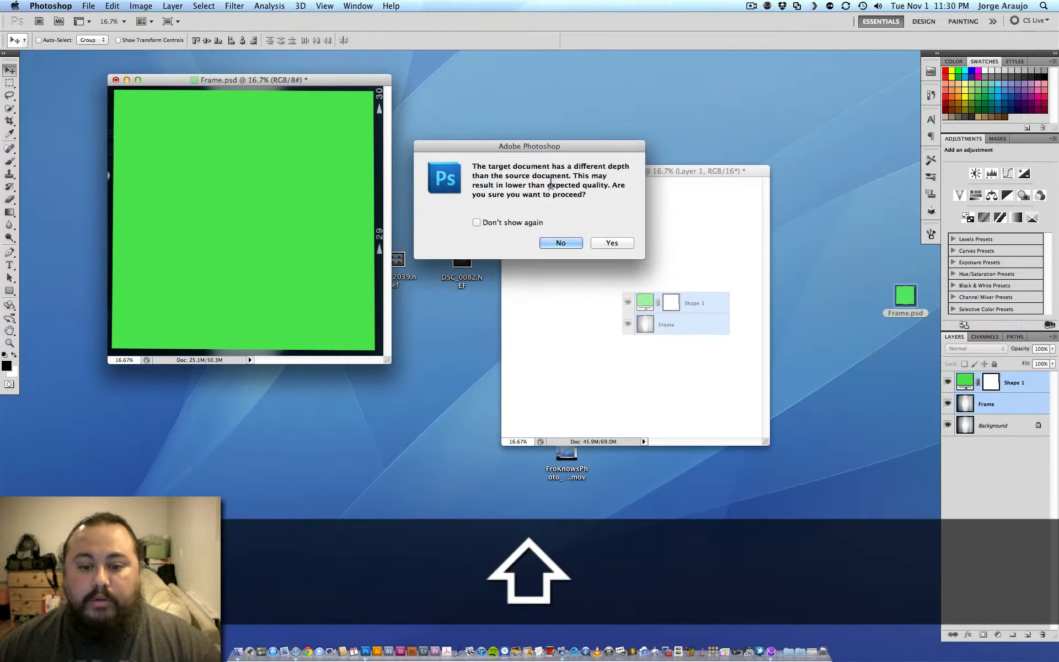
left_click(610, 242)
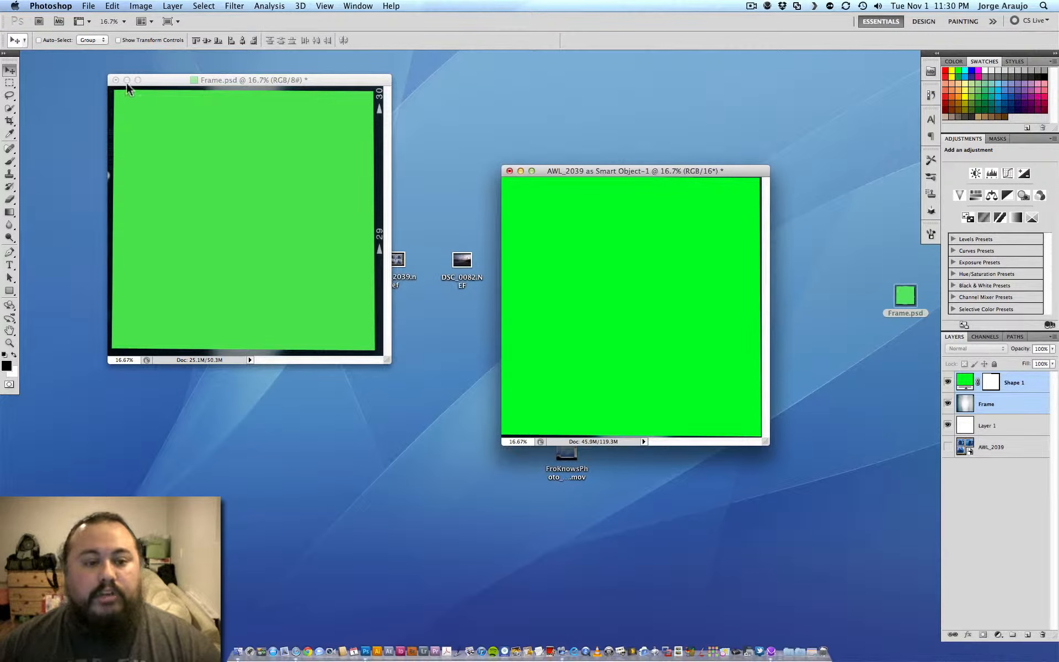
Close Frame.psd without saving its changes and reposition the AWL_2039 document window, enlarged to 25% zoom.
left_click(115, 80)
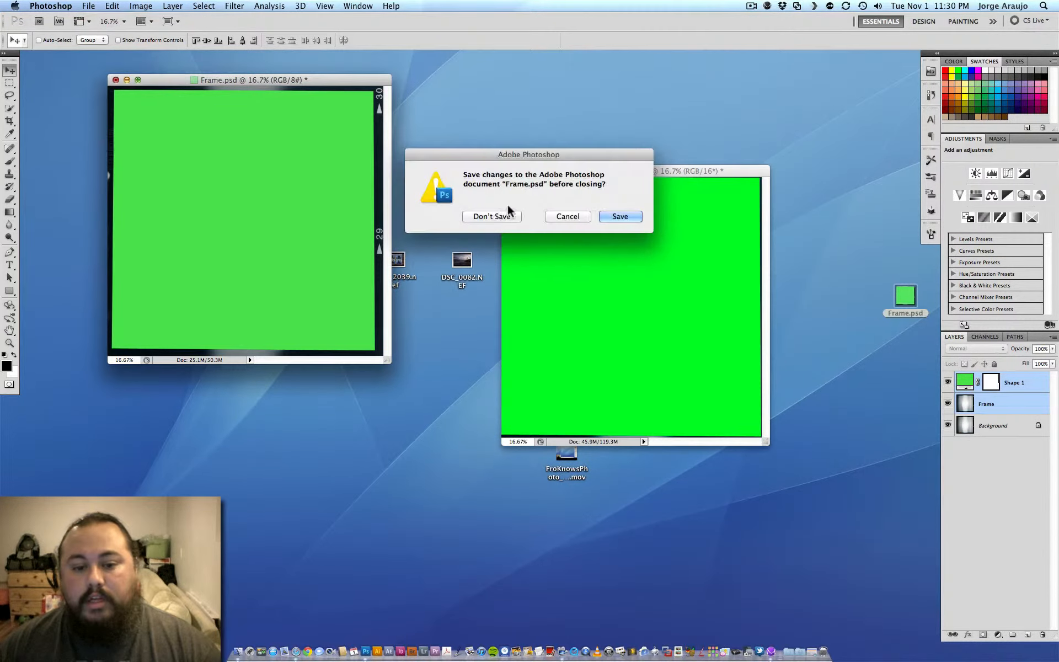
left_click(495, 216)
left_click_drag(607, 171, 431, 161)
key("super+equal")
key("super+equal")
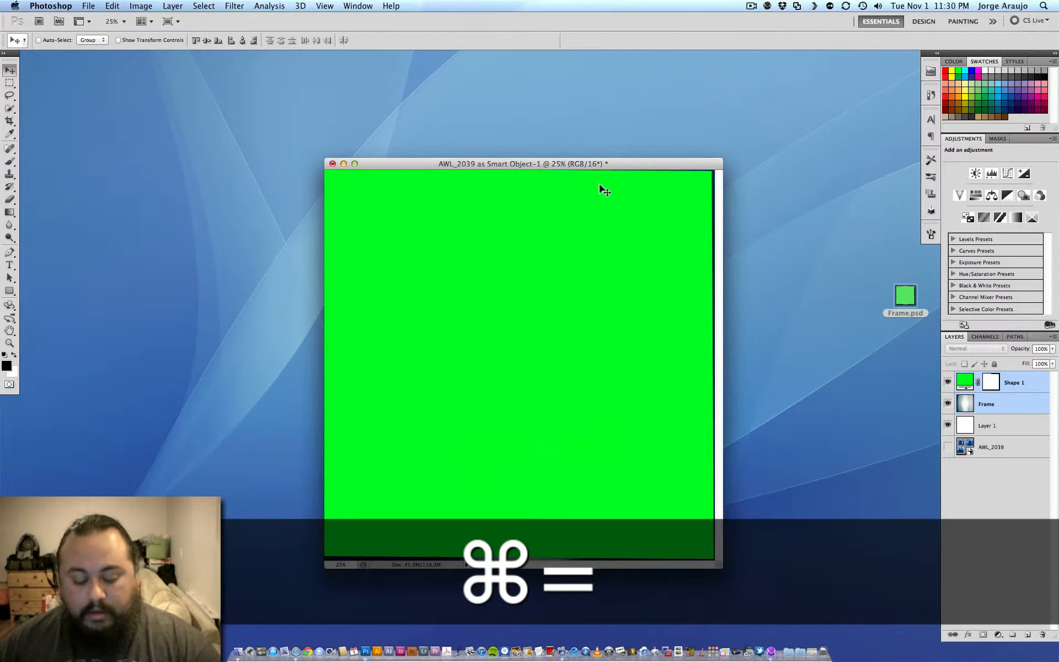
Scale the Shape 1 and Frame layers to 36.54%, rotate them -4.27° and place them in the canvas's upper-right area.
key("super+t")
key("Escape")
key("f")
key("super+minus")
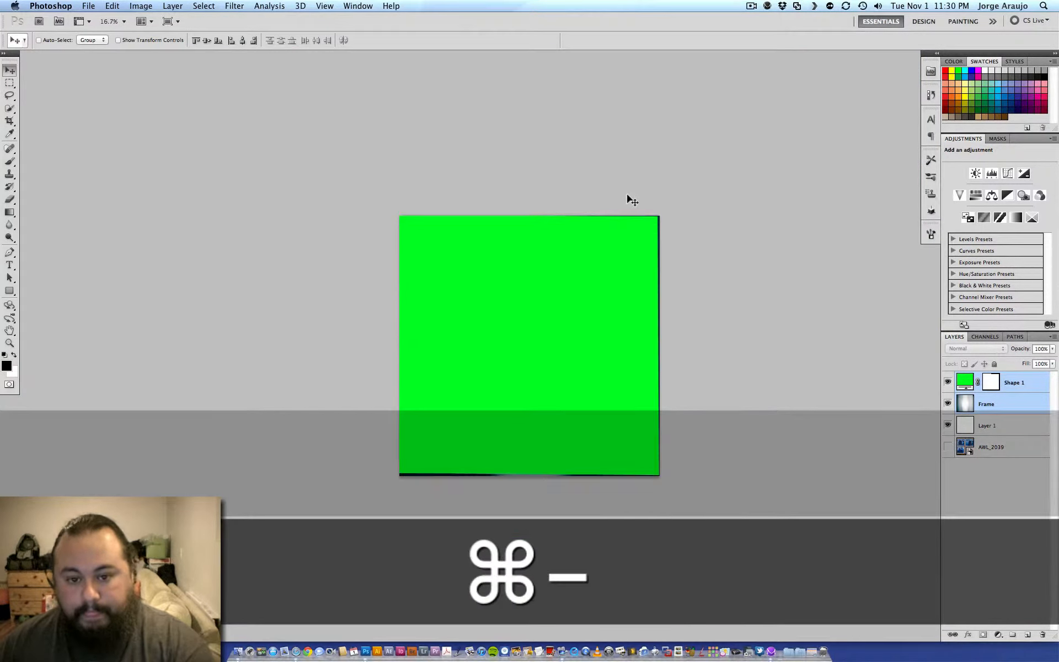
key("super+t")
left_click_drag(659, 216, 620, 291)
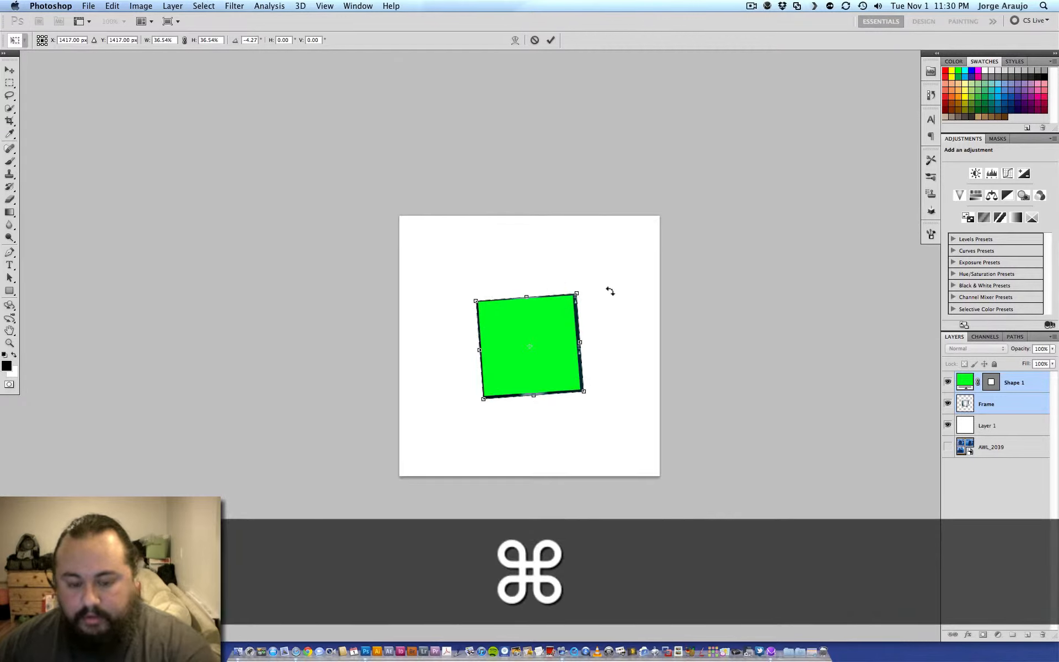
key("super+equal")
left_click_drag(563, 312, 631, 229)
key("Return")
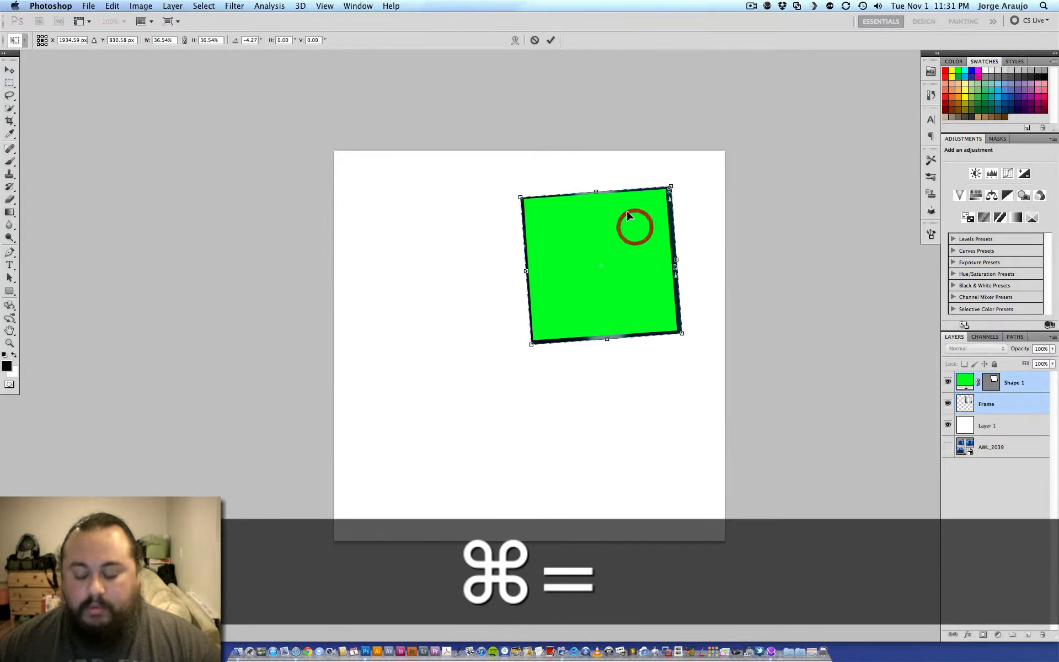
Duplicate the green frame twice, placing one copy at the canvas's lower left and one at its lower right, both tilted slightly clockwise.
left_click_drag(1004, 407, 1027, 634)
left_click_drag(625, 274, 496, 407)
key("super+t")
left_click_drag(603, 392, 607, 412)
key("Return")
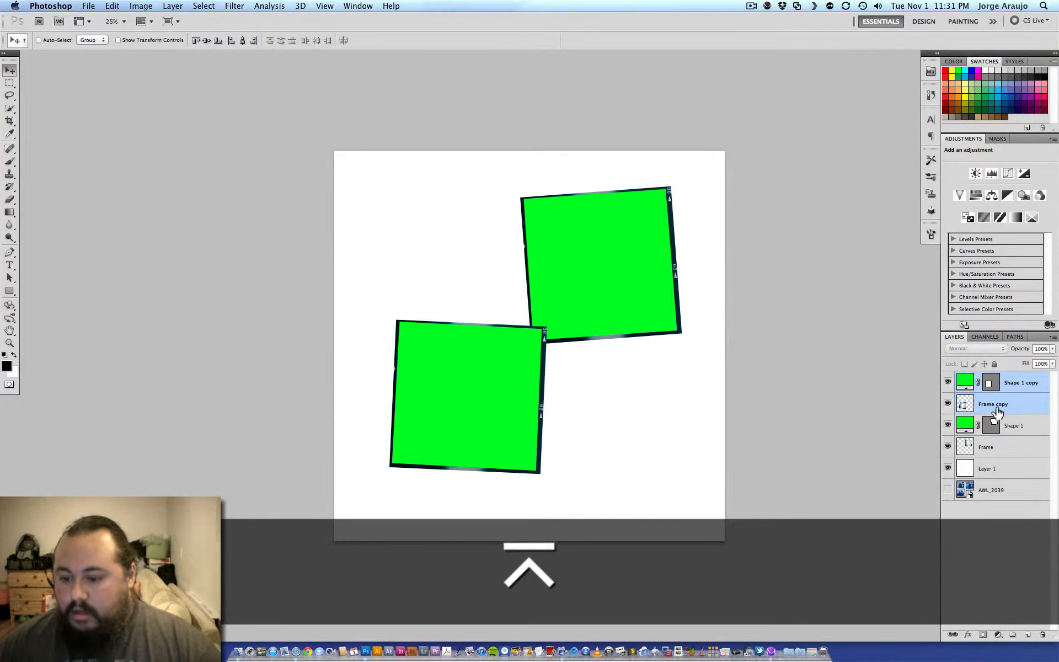
left_click_drag(995, 408, 1027, 635)
left_click_drag(466, 378, 627, 374)
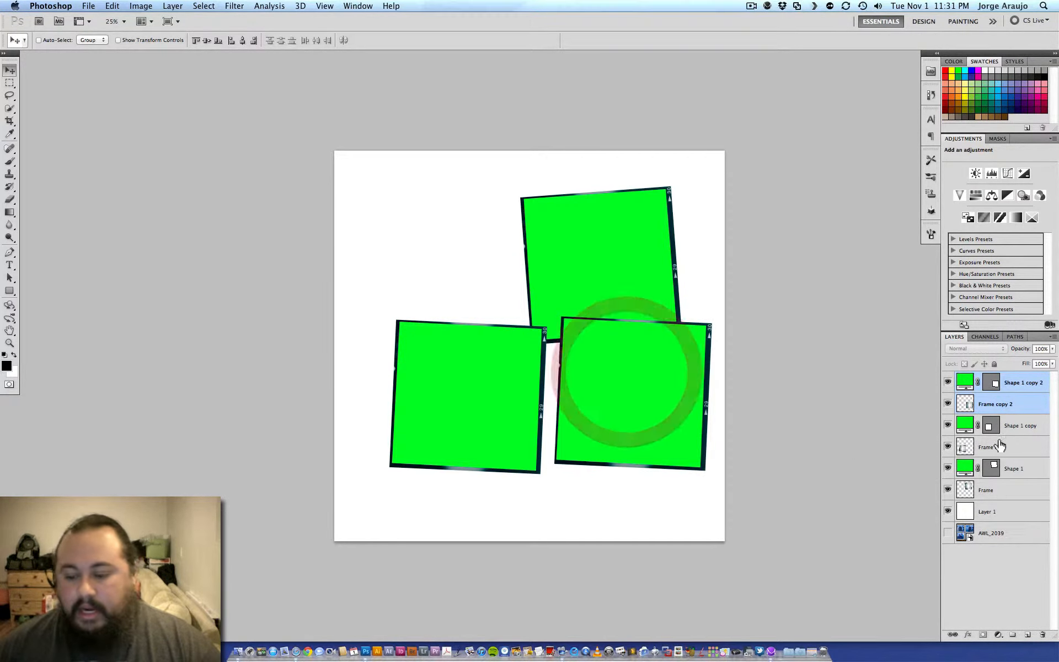
Duplicate the frame and shape pair once more, place it at the canvas's upper left and rotate it -4.56°.
left_click_drag(1019, 468, 1024, 634)
left_click_drag(591, 310, 473, 215)
key("super+t")
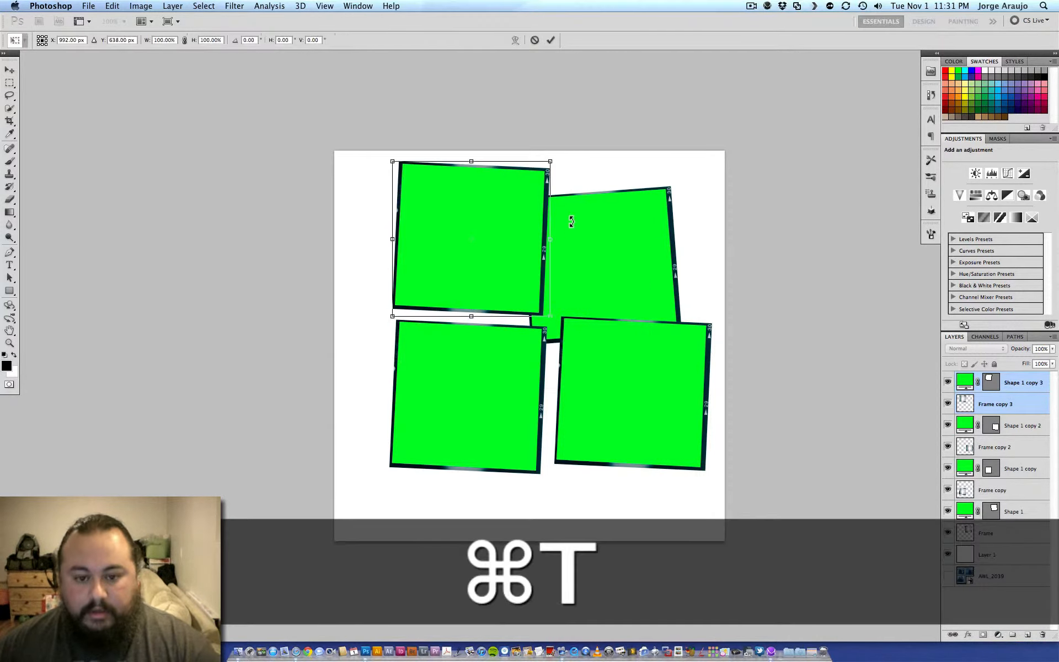
left_click_drag(568, 221, 584, 199)
left_click_drag(499, 222, 485, 229)
left_click_drag(577, 229, 579, 248)
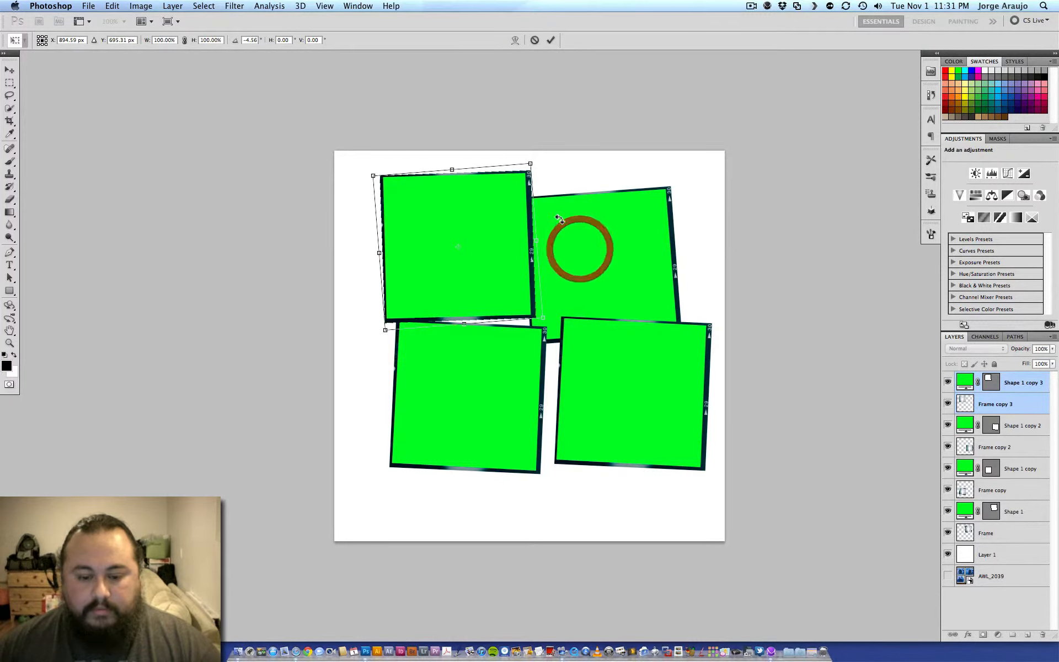
key("Return")
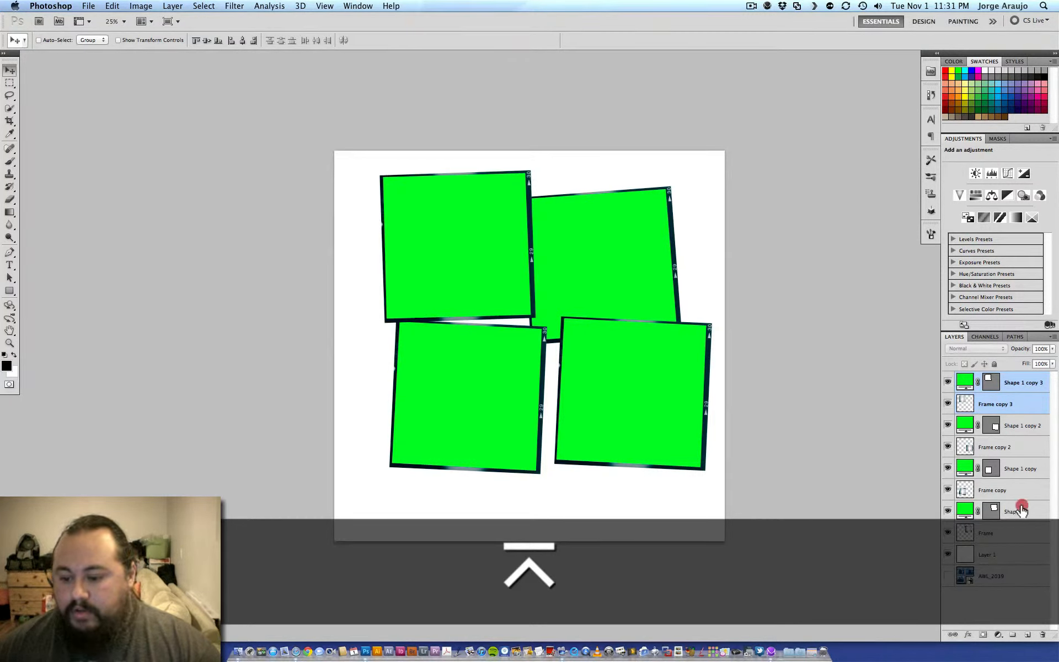
Move the lower-left frame pair down and slightly left, and shift the upper-left pair slightly right and down.
left_click(1021, 489)
left_click(1021, 468, "shift")
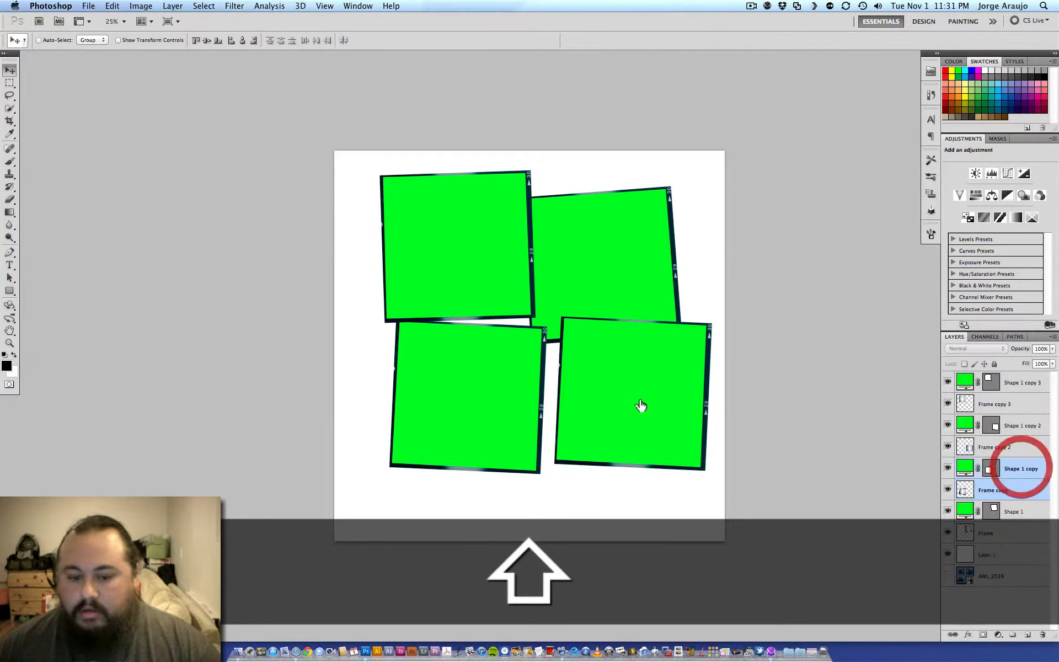
left_click_drag(549, 386, 512, 392)
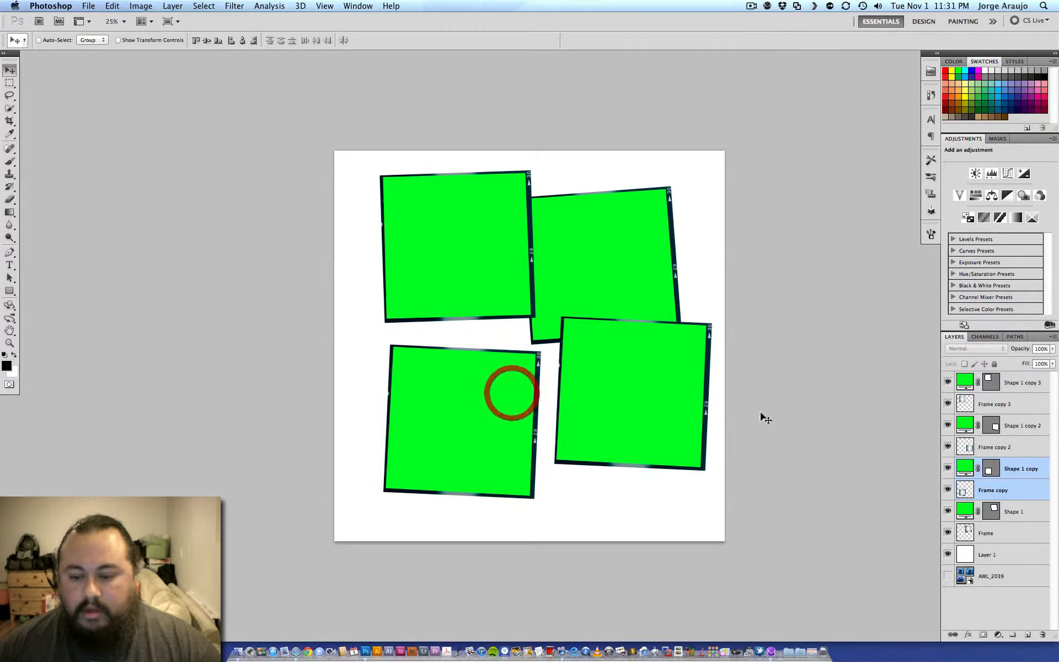
left_click(1009, 406)
left_click(1017, 380, "shift")
mouse_move(520, 295)
left_mouse_down()
mouse_move(524, 307)
mouse_move(533, 301)
left_mouse_up()
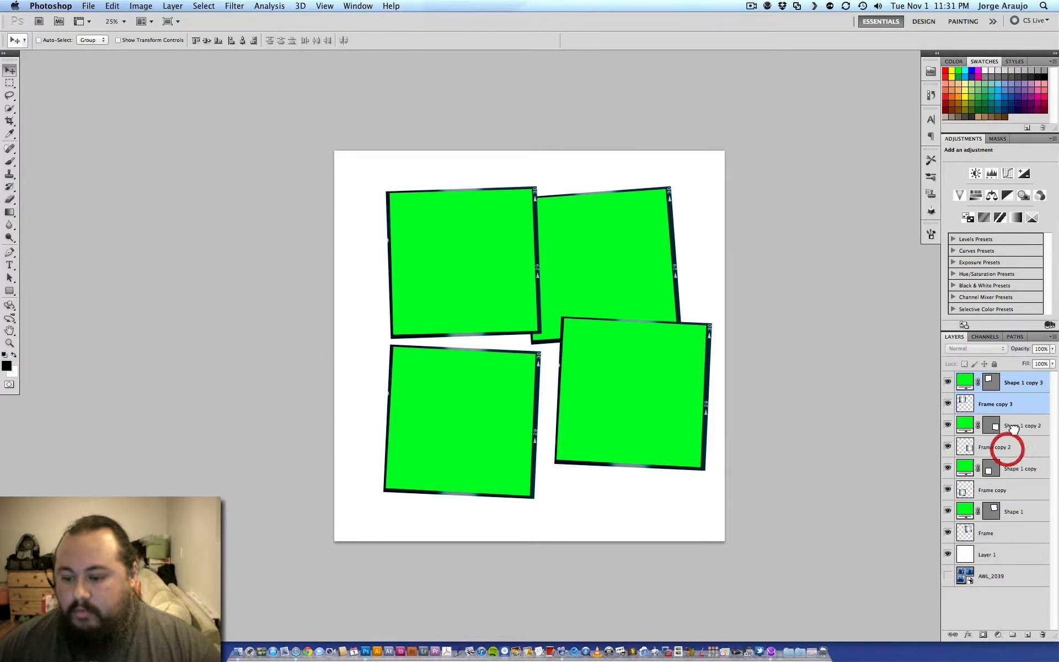
Move the lower-right frame together with its green shape slightly left and down.
left_click(1008, 449)
left_click(1015, 426, "shift")
left_click_drag(683, 388, 671, 398)
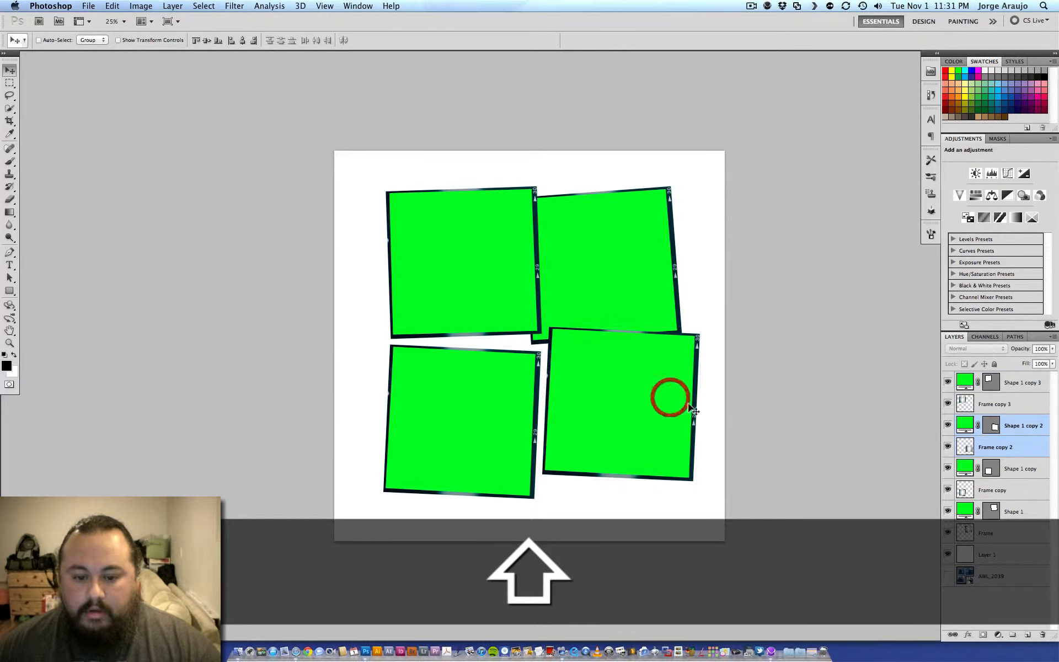
left_click(996, 404)
left_click(1016, 379, "shift")
left_click(1014, 468)
left_click(1017, 442, "shift")
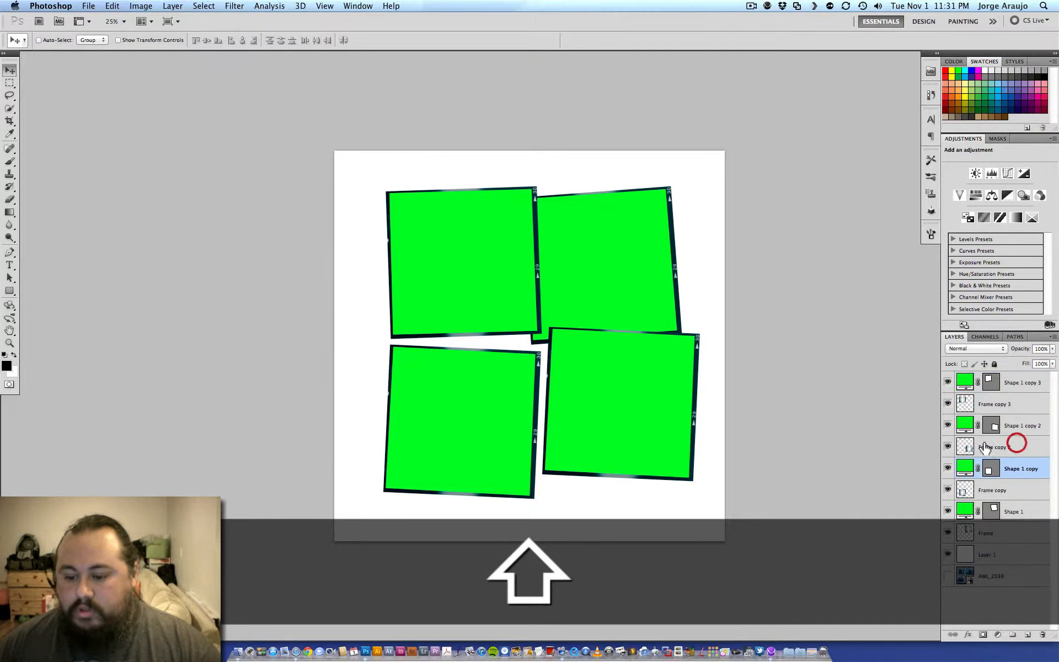
left_click_drag(591, 421, 596, 425)
key("super+z")
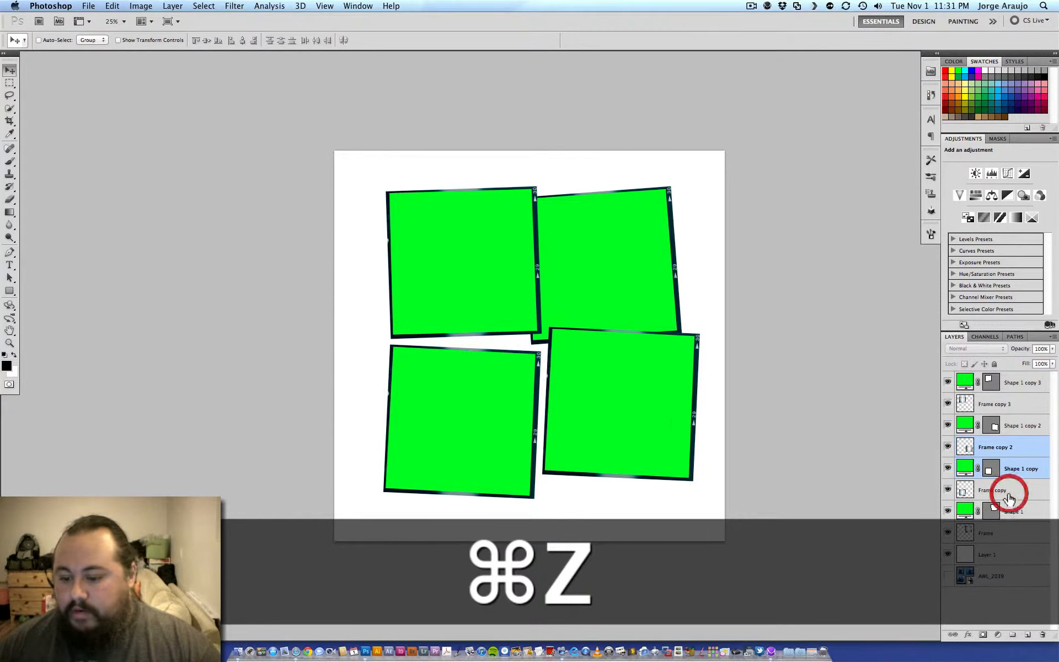
Move the lower-left frame and its green shape up and slightly left, tucking its upper edge beneath the upper-left frame.
left_click(1008, 495)
left_click(1012, 469, "shift")
left_click_drag(592, 415, 589, 404)
left_click_drag(511, 390, 503, 378)
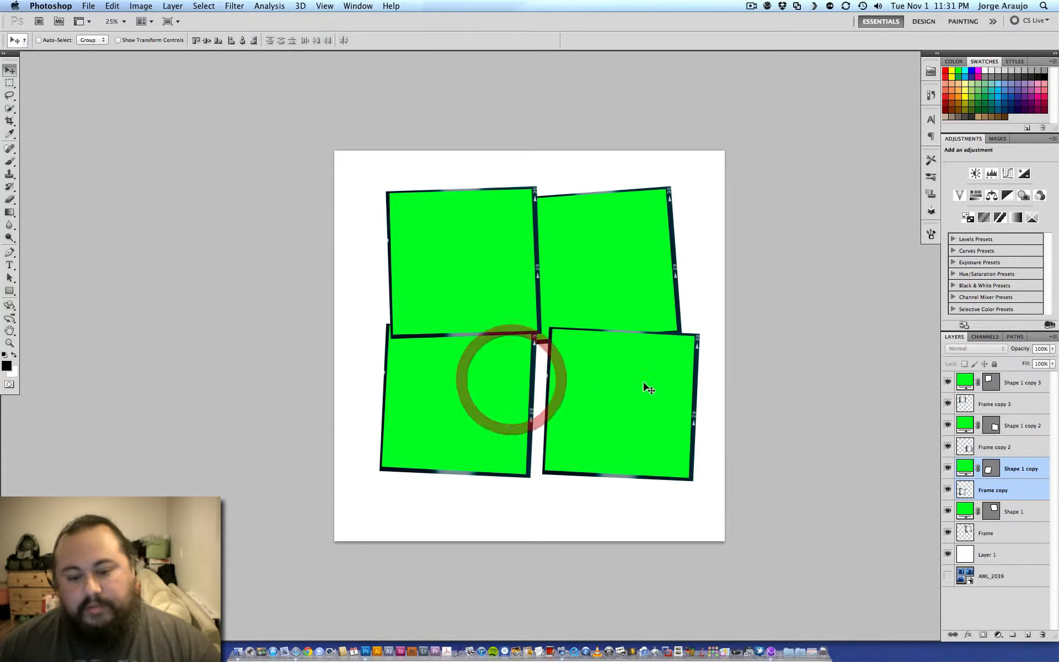
Move the lower-right frame and its green shape left and slightly up so it overlaps the lower-left frame.
left_click(1000, 409)
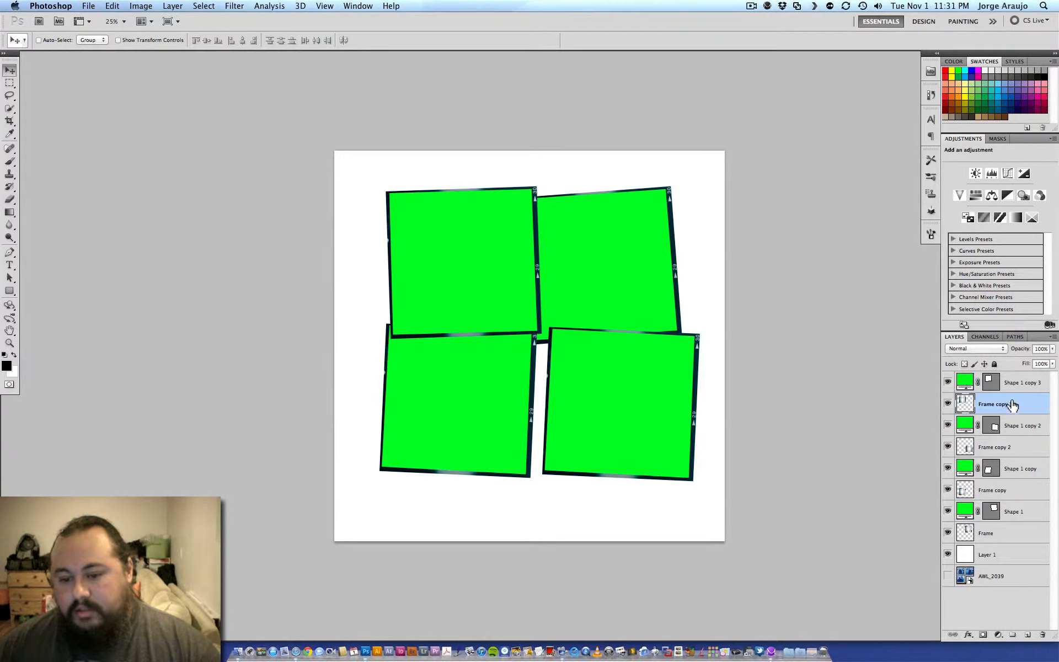
left_click(993, 446)
left_click(1012, 425, "shift")
left_click_drag(666, 391, 643, 383)
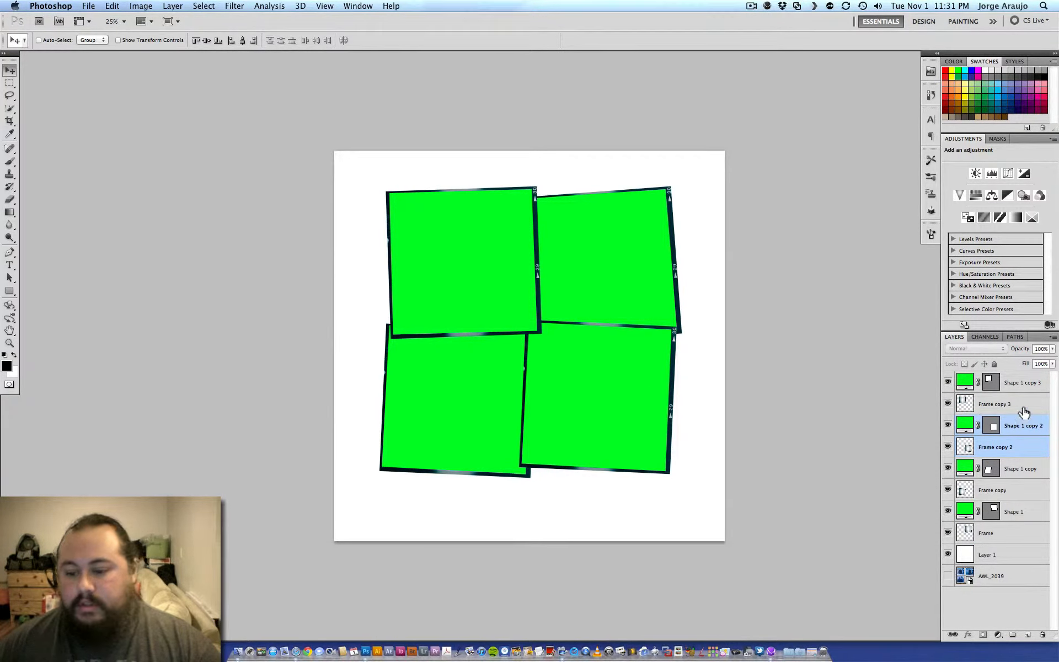
Scale all four frames and their green shapes up slightly as one group and move them a little down on the canvas.
left_click(1016, 383)
left_click(1017, 533, "shift")
key("super+t")
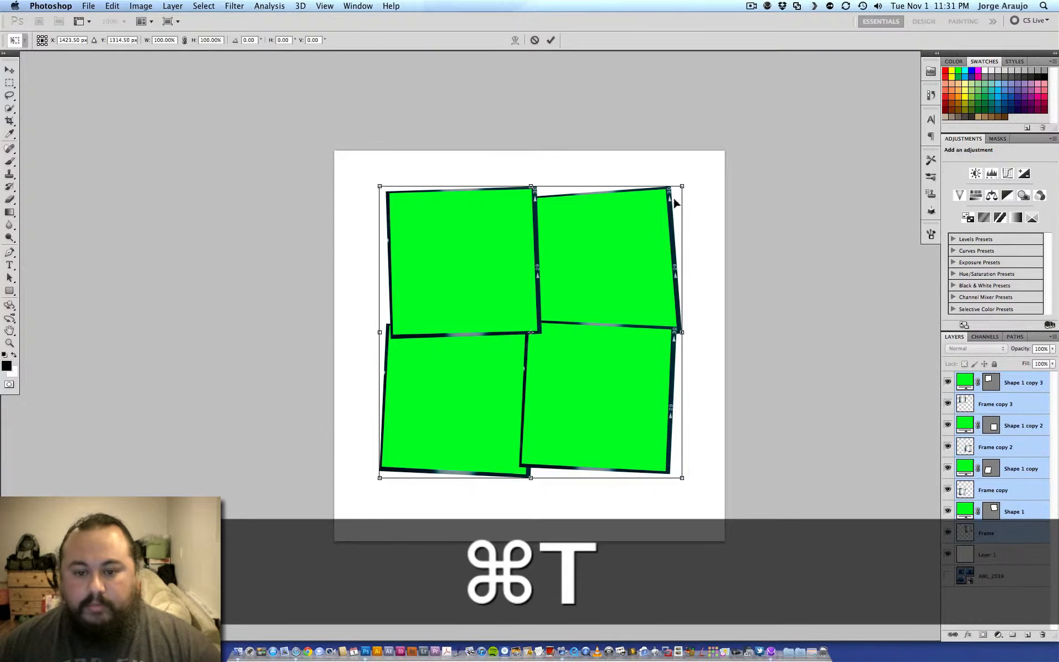
left_click_drag(682, 186, 695, 173)
mouse_move(638, 241)
left_mouse_down()
mouse_move(640, 260)
mouse_move(636, 250)
left_mouse_up()
key("Return")
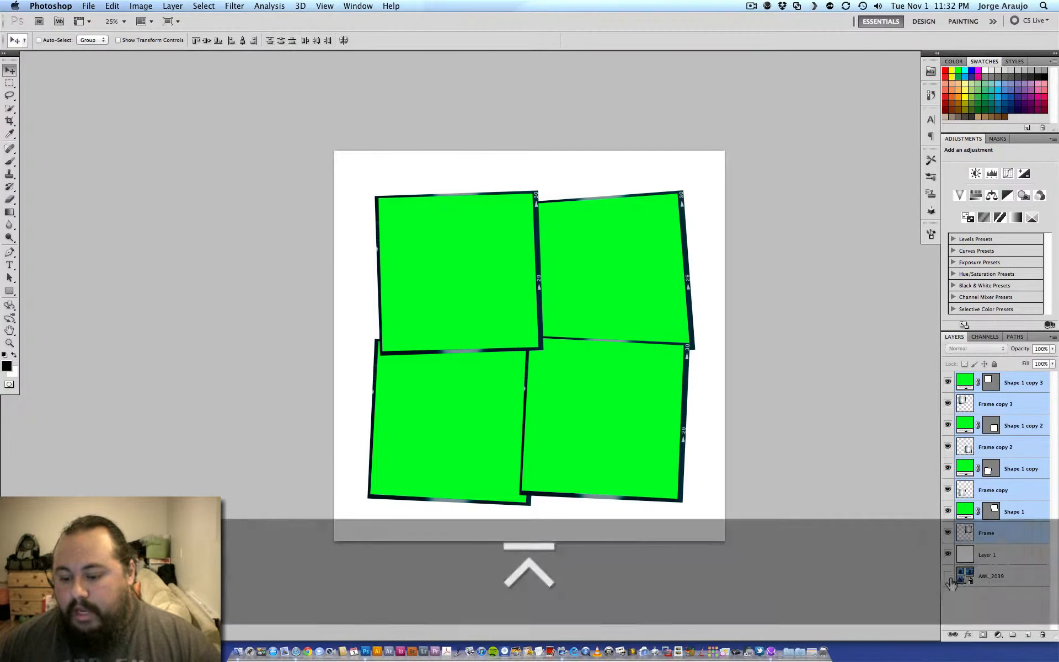
Bring AWL_2039 to the top of the layer stack, make it visible and shift it right and slightly down.
left_click_drag(991, 574, 1022, 380)
left_click(947, 382)
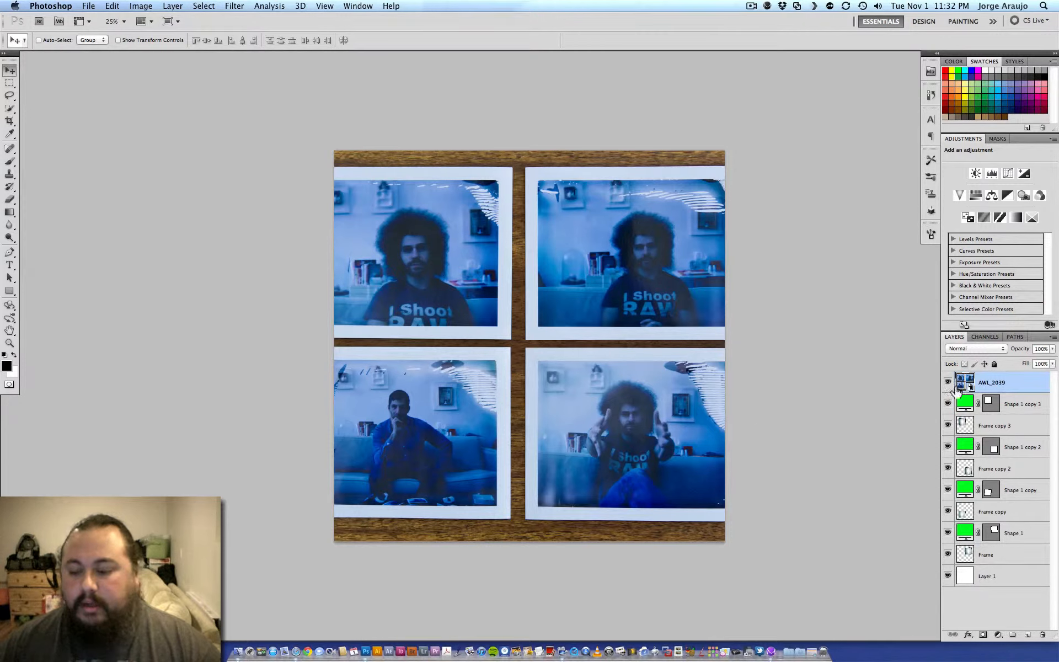
left_click_drag(438, 268, 512, 280)
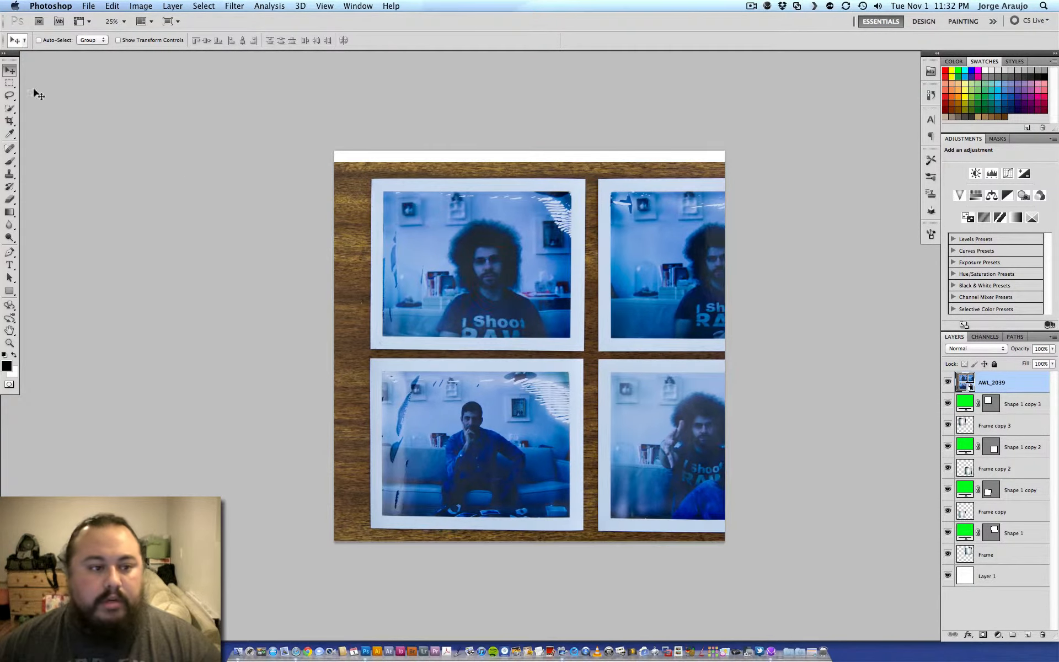
Select the upper-left photo just inside its white border's outer edge with the Rectangular Marquee and copy it to a new layer.
left_click(10, 83)
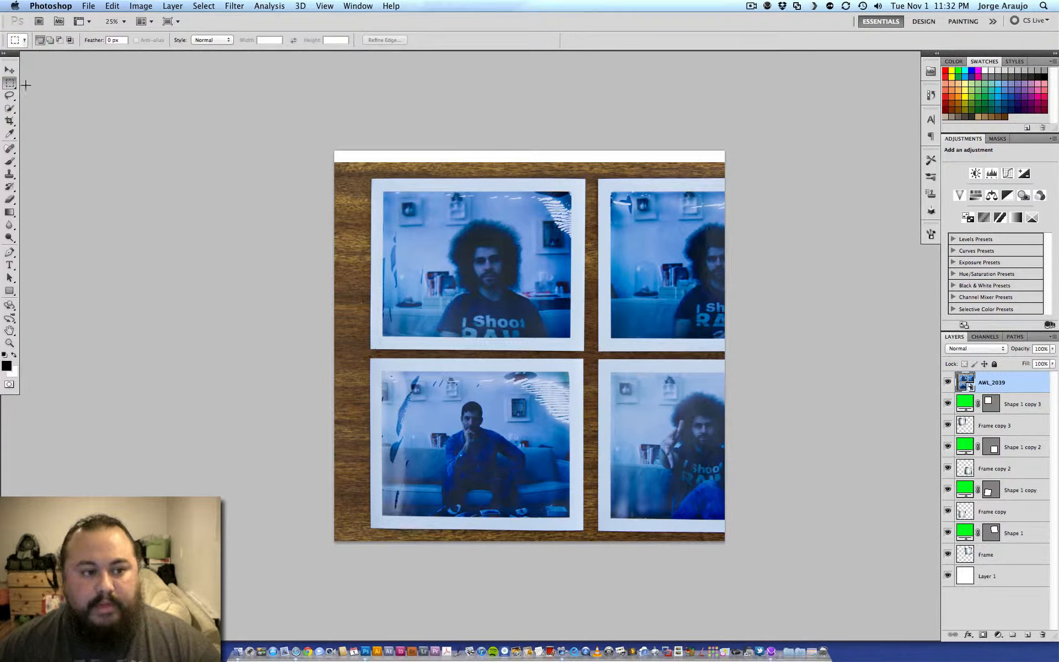
key("super+equal")
key("super+equal")
left_click_drag(534, 292, 583, 385)
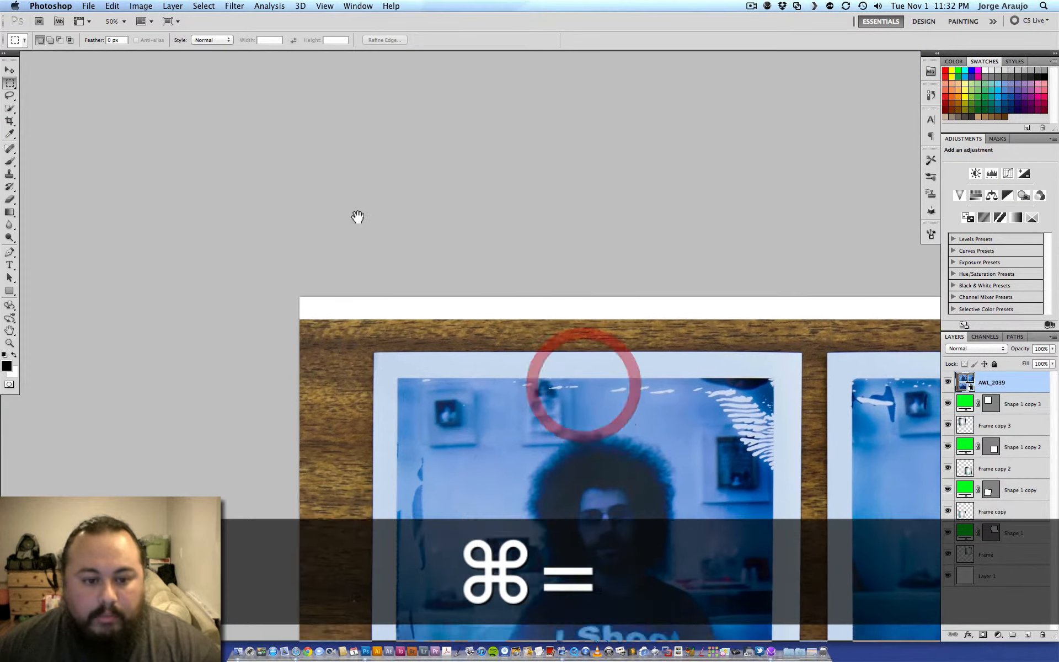
left_click_drag(435, 450, 326, 90)
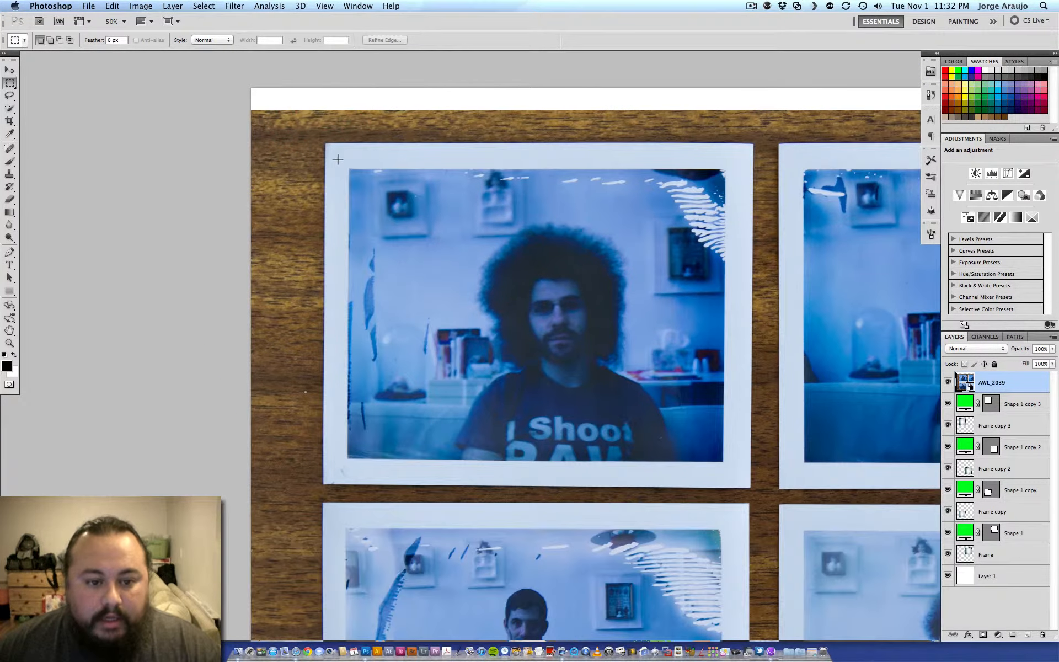
left_click_drag(534, 356, 736, 470)
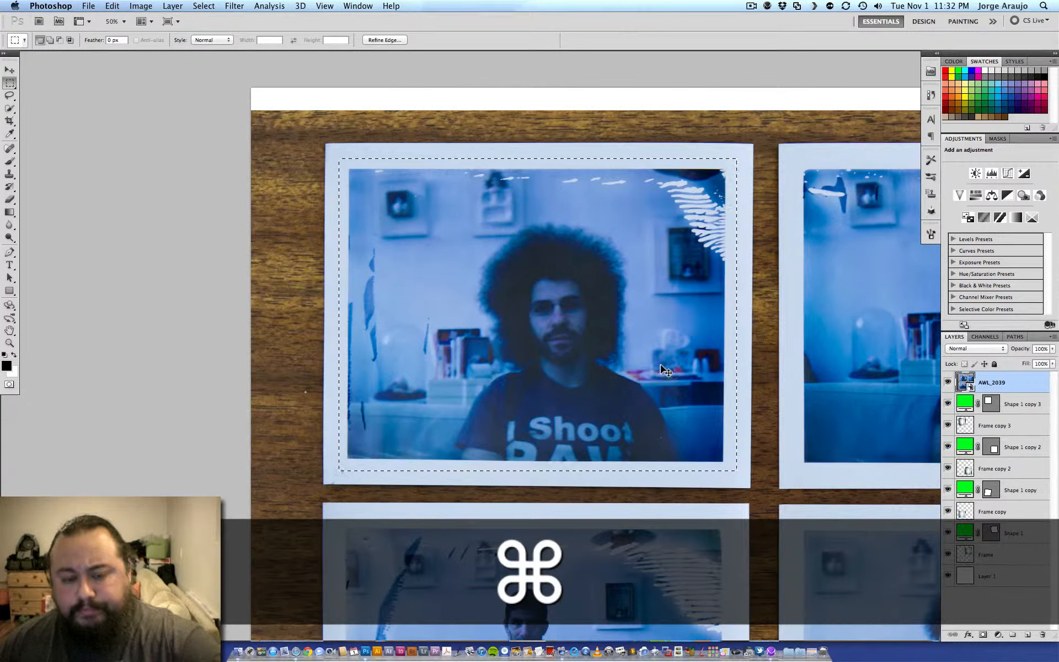
key("super+j")
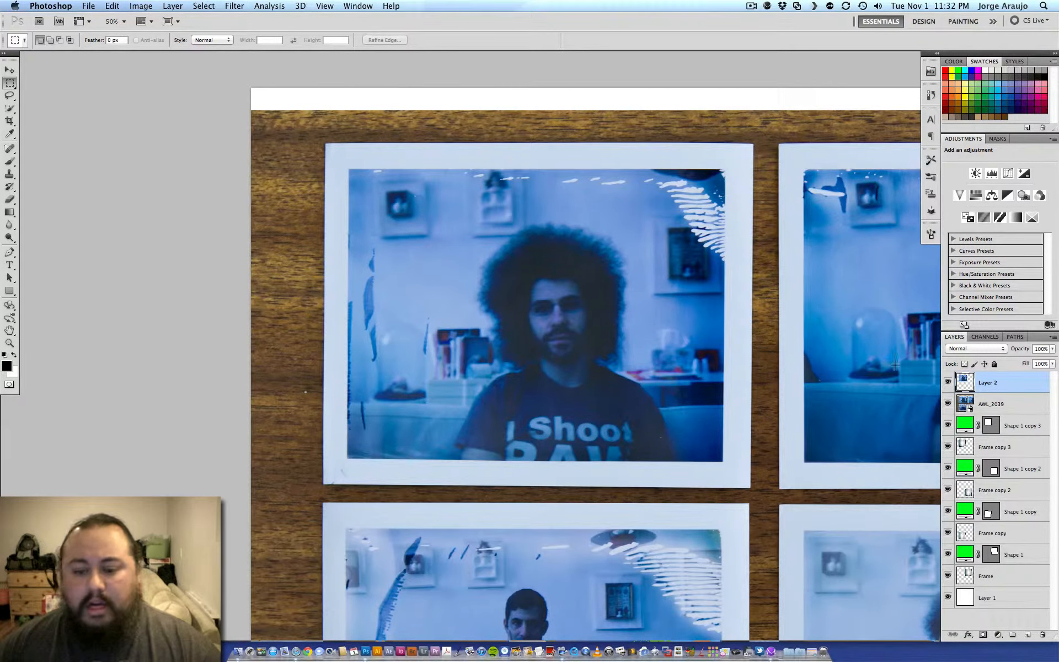
Hide AWL_2039 and all frame and green shape layers to inspect the copied photo against the white layer.
left_click_drag(947, 562, 946, 575)
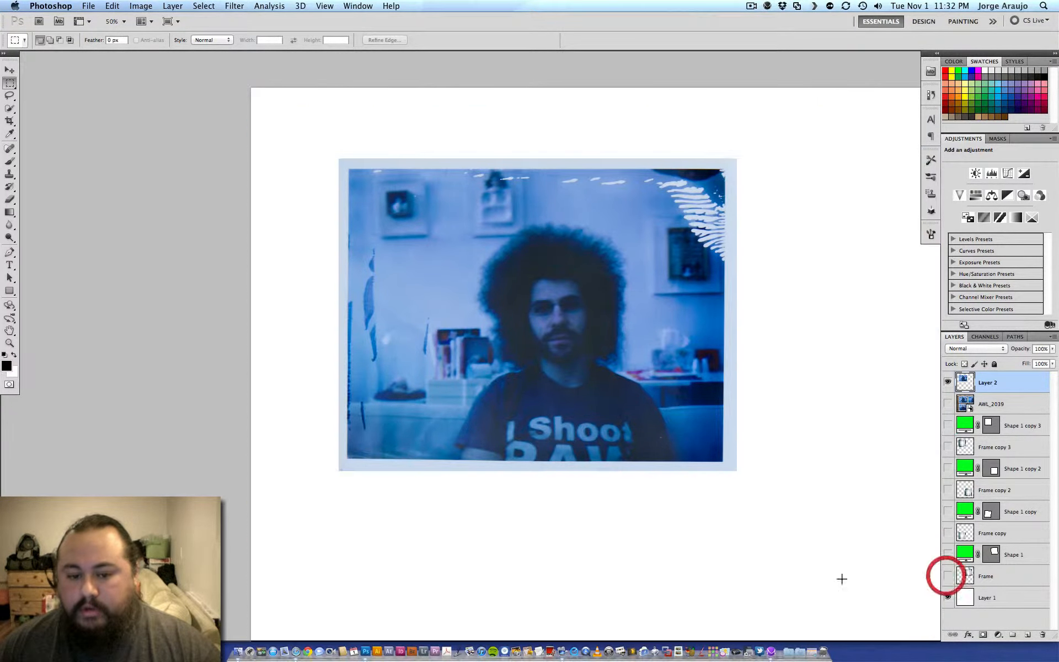
left_click(949, 383)
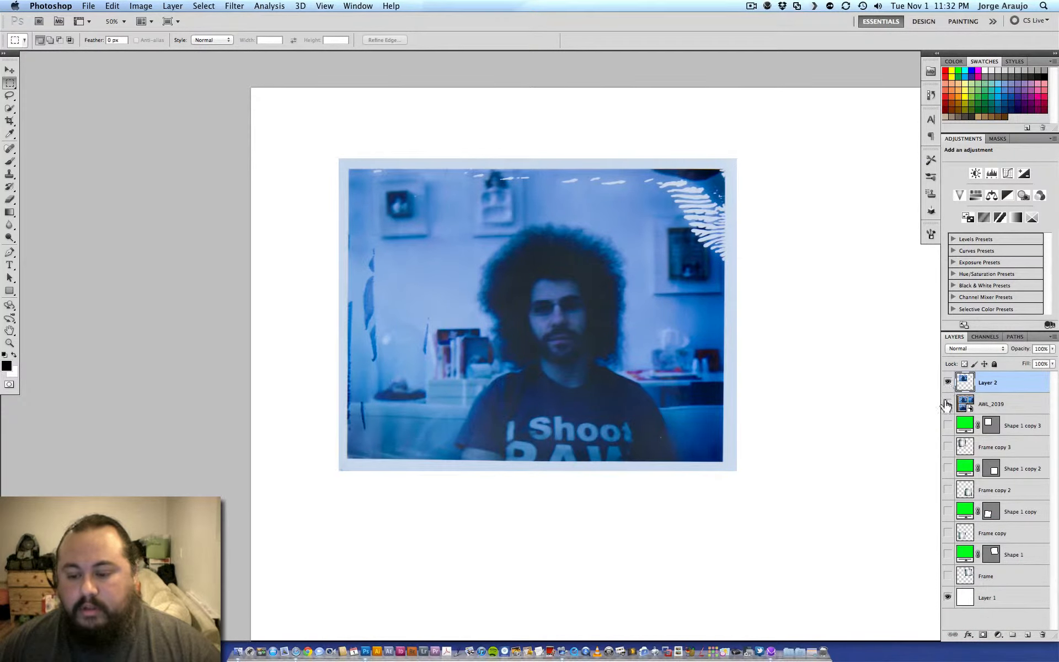
left_click(950, 384)
left_click(948, 404)
left_click(948, 404)
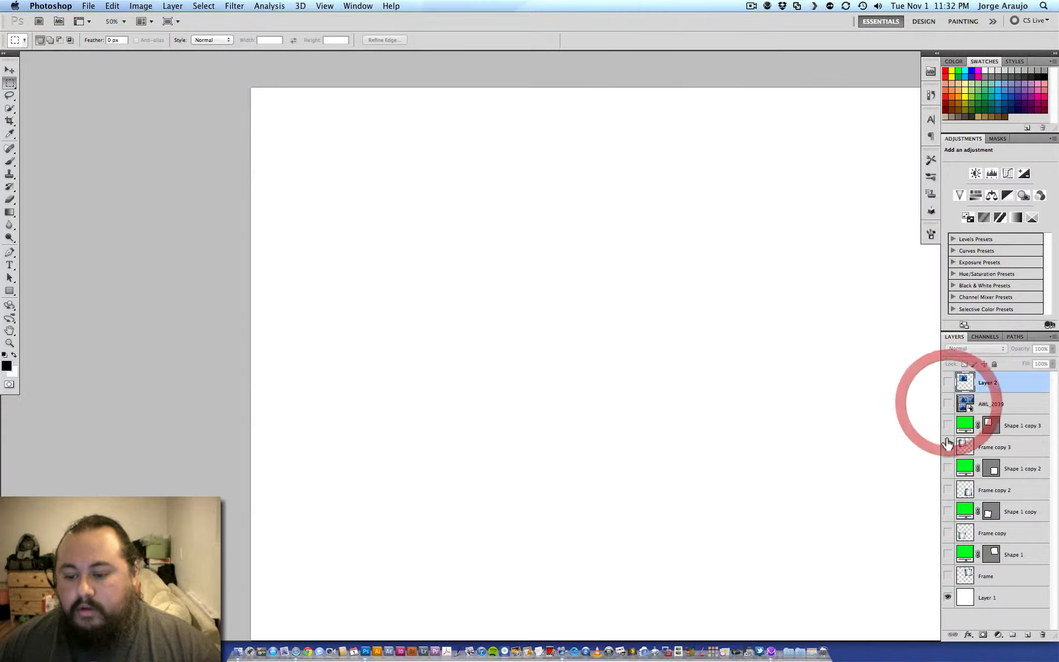
Show all frames and green shapes again together with the copied photo, keeping AWL_2039 hidden.
left_click_drag(948, 426, 945, 534)
left_click(945, 575)
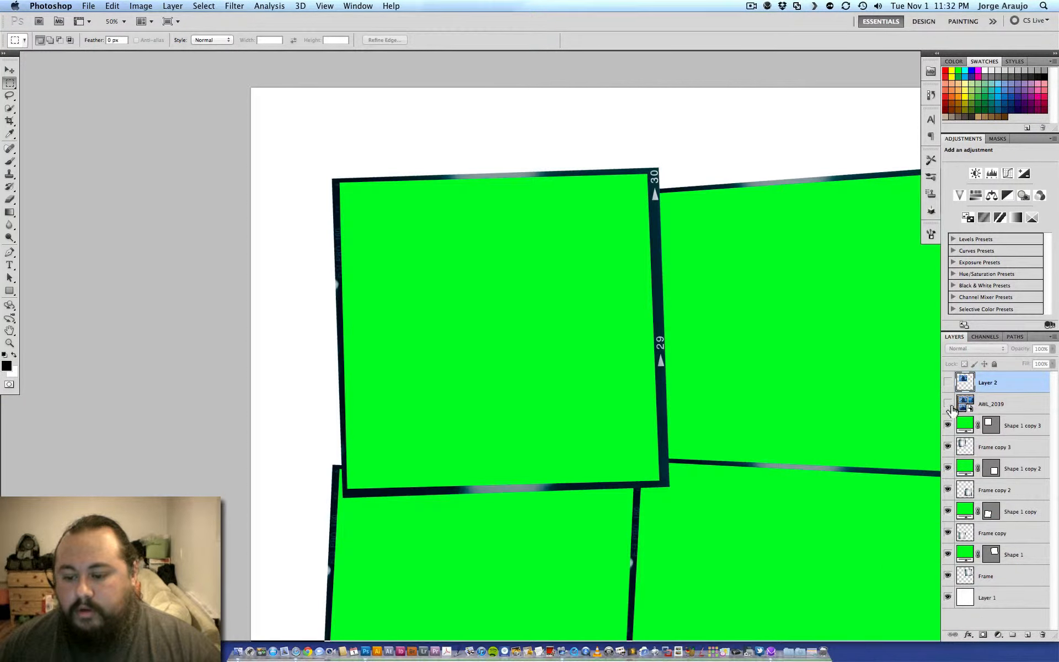
left_click(949, 405)
left_click(949, 406)
key("super+minus")
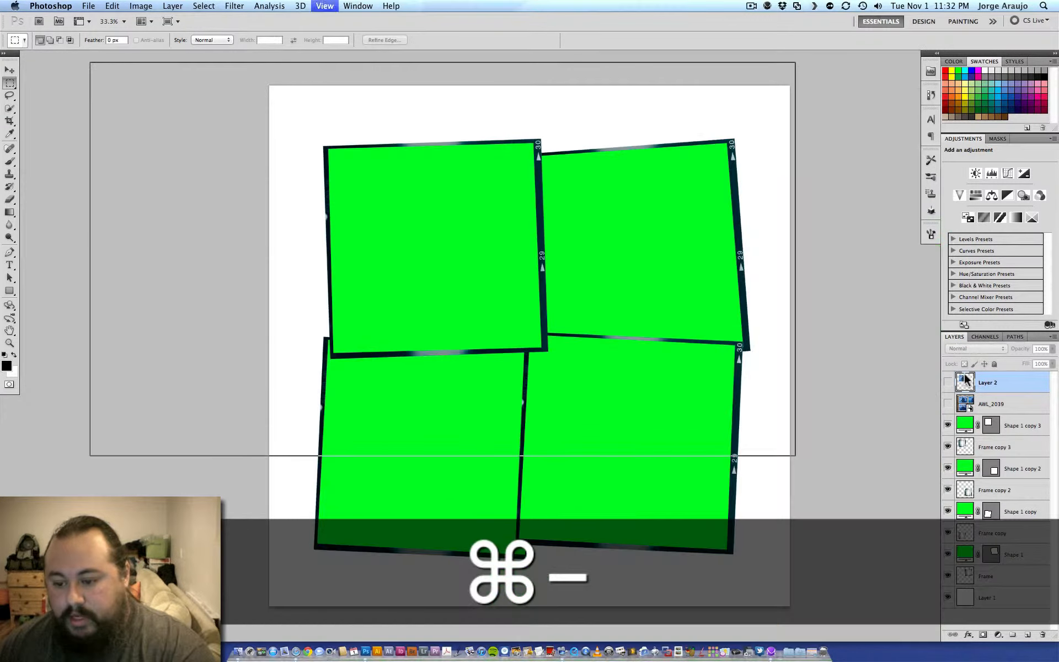
left_click(947, 382)
Move the copied photo down and slightly left so it straddles the two left-hand frames.
left_click(9, 70)
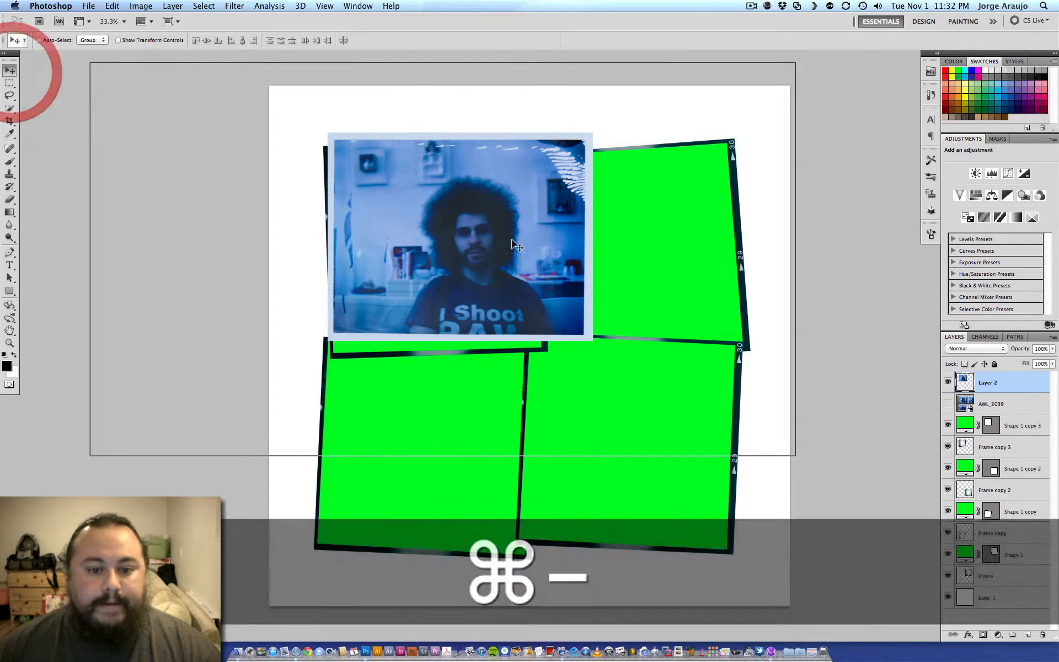
mouse_move(495, 226)
left_mouse_down()
mouse_move(503, 265)
mouse_move(670, 380)
mouse_move(551, 396)
mouse_move(495, 237)
mouse_move(486, 241)
left_mouse_up()
left_click_drag(837, 291, 833, 290)
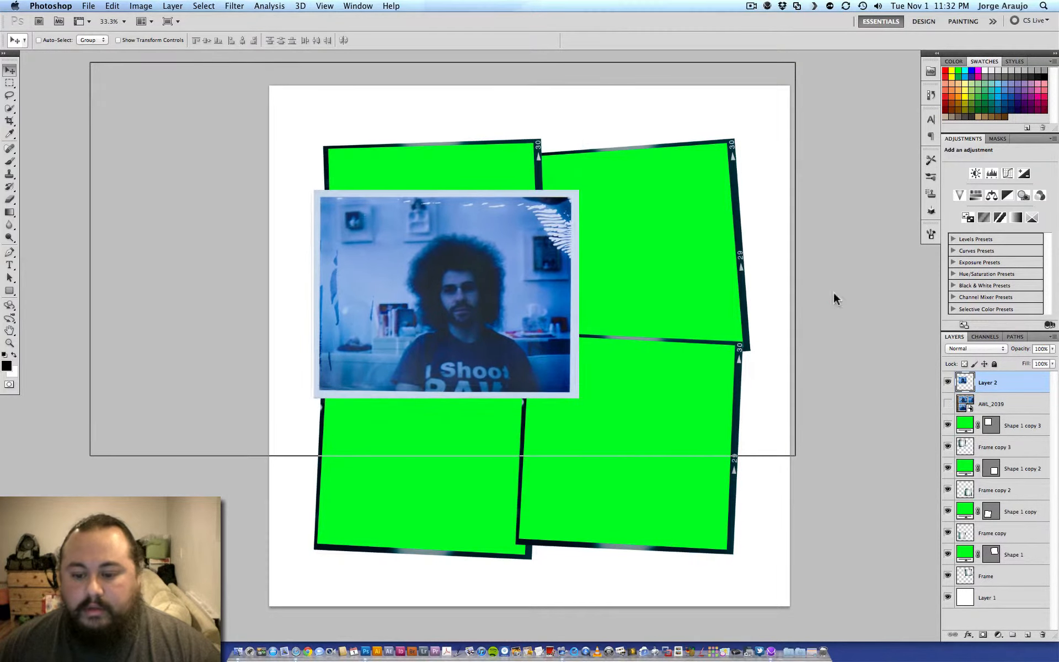
left_click_drag(777, 379, 812, 424)
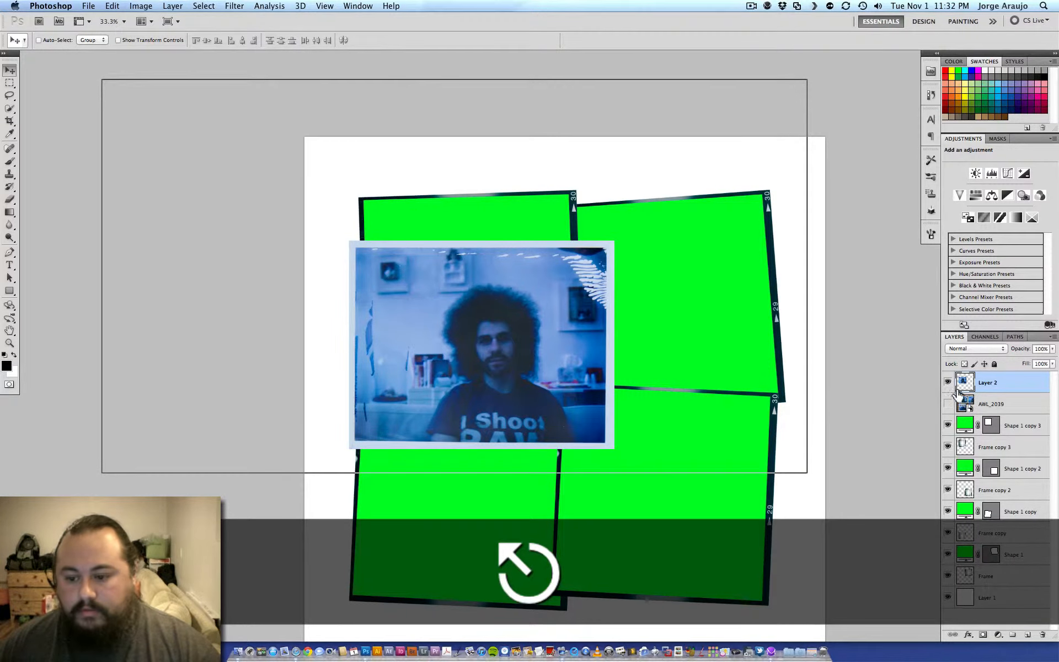
left_click(947, 381)
left_click(948, 381)
left_click(947, 404)
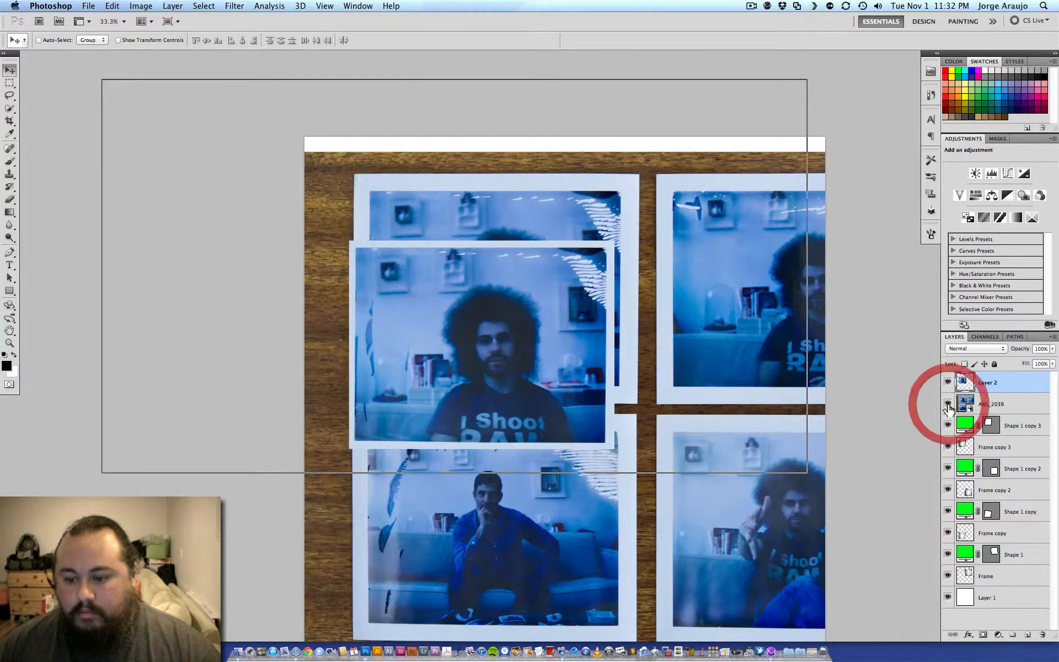
left_click(948, 406)
key("super+minus")
key("super+minus")
key("super+minus")
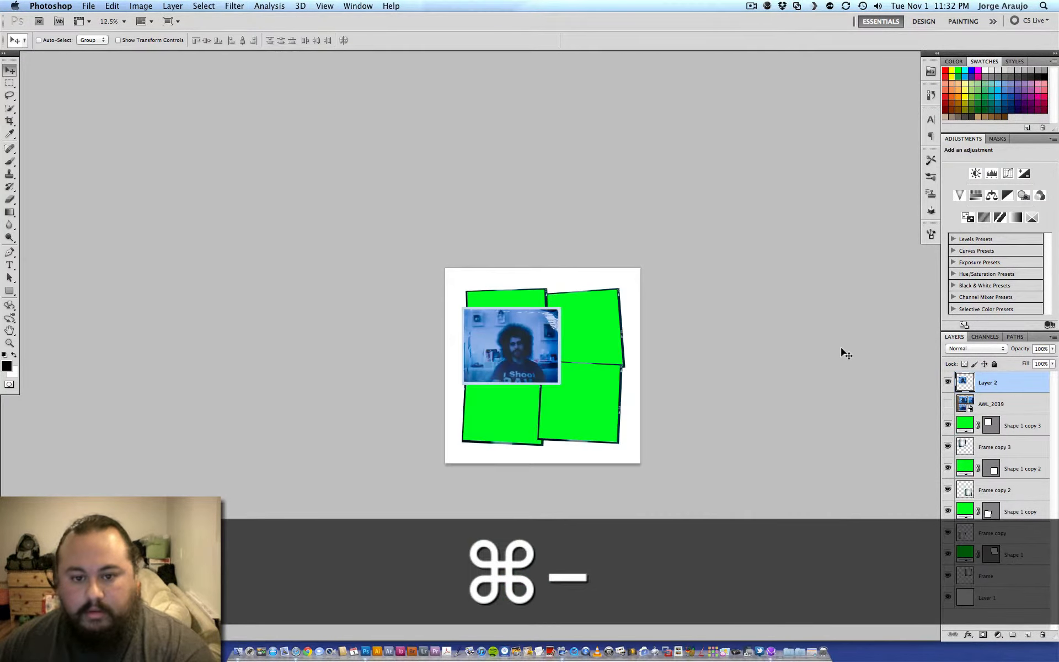
key("super+equal")
key("super+equal")
key("super+equal")
key("super+equal")
key("f")
key("f")
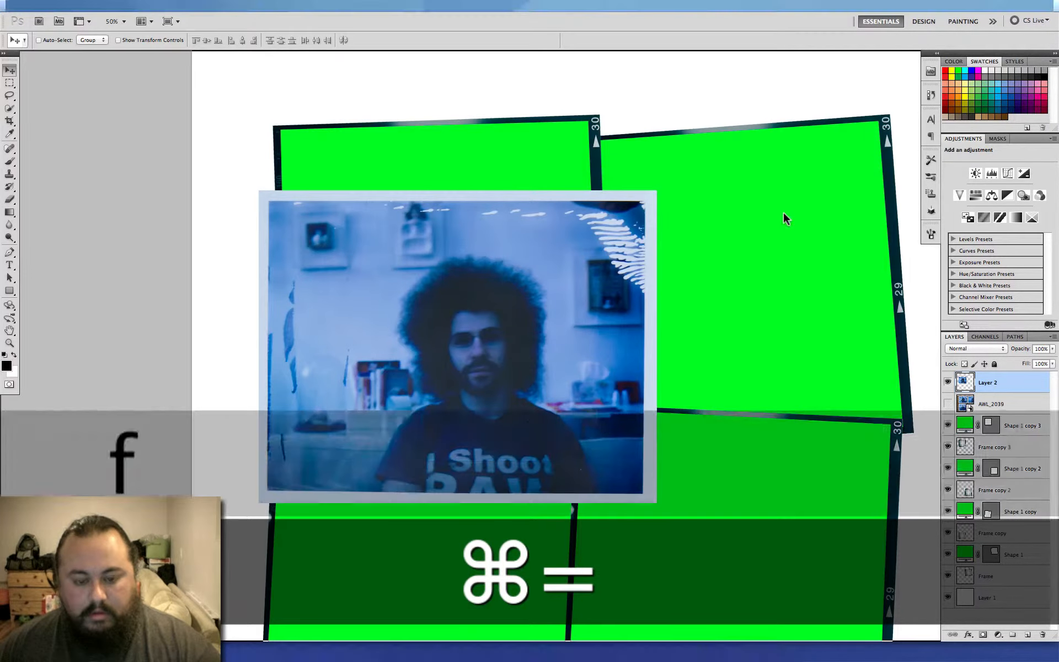
key("super+minus")
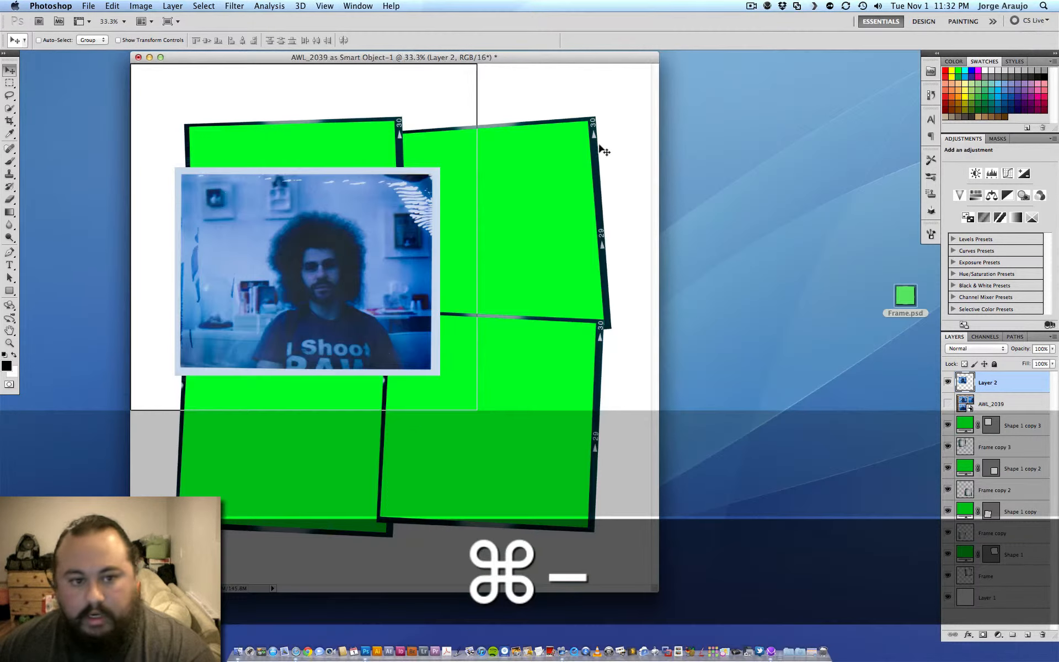
left_click_drag(434, 55, 460, 71)
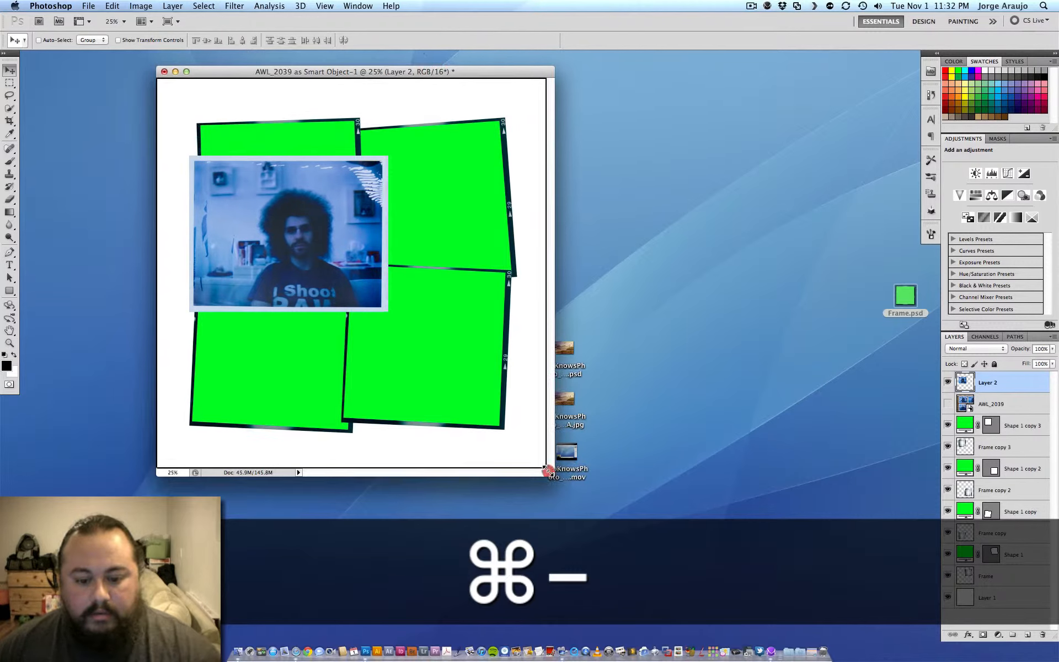
left_click_drag(551, 473, 680, 557)
left_click(977, 607)
left_click(988, 604)
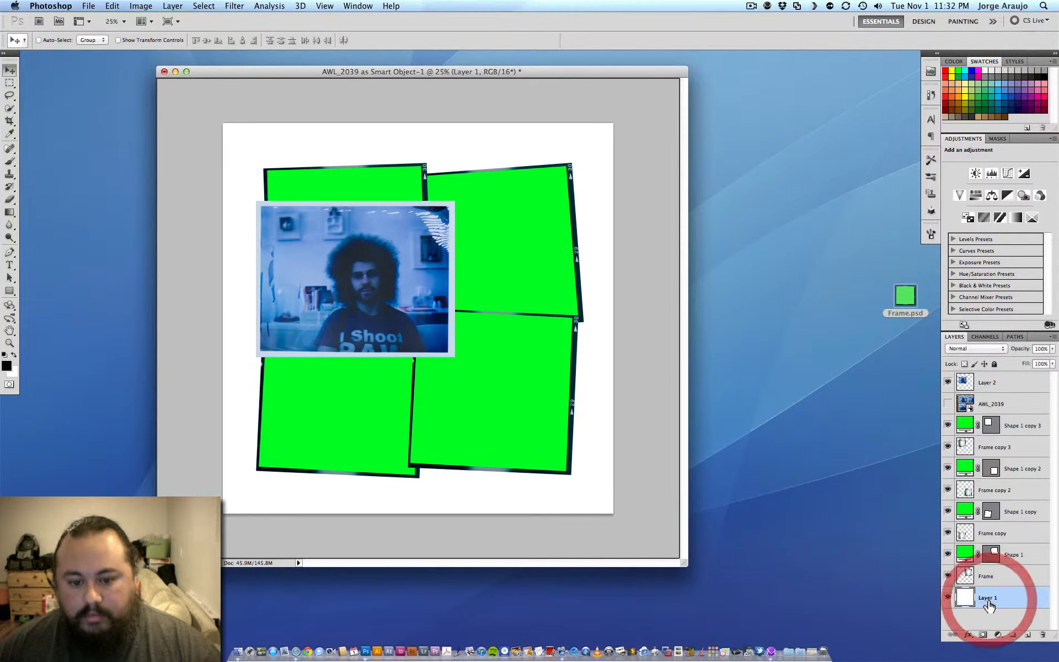
key("f")
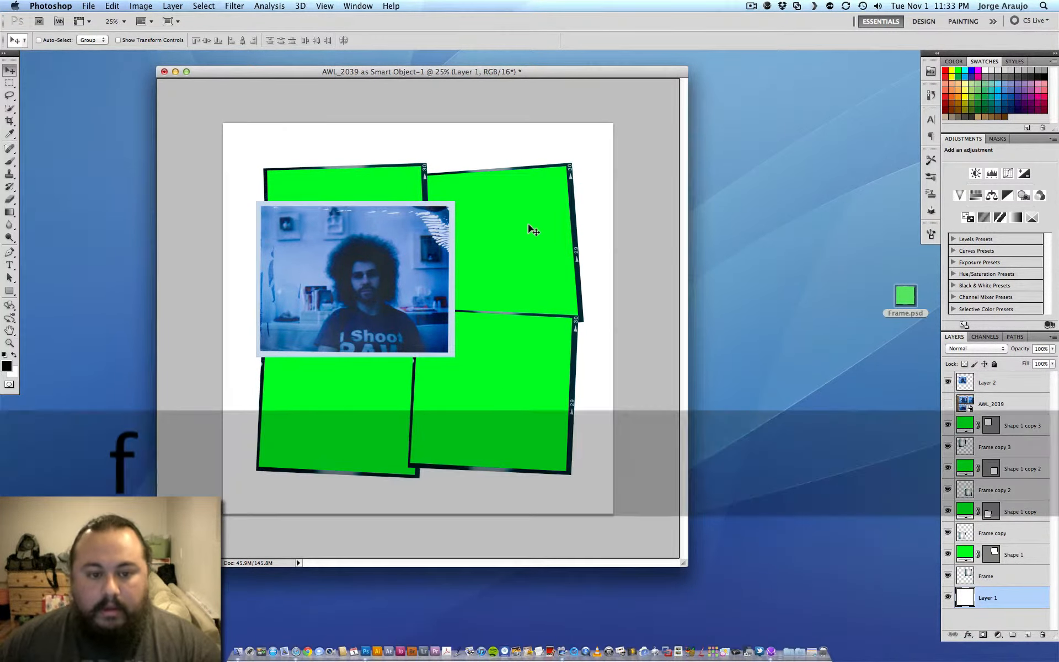
Select the copied photo's layer and move the photo right so it overlaps all four frames.
left_click(995, 388)
left_click_drag(472, 235, 506, 255)
key("super+equal")
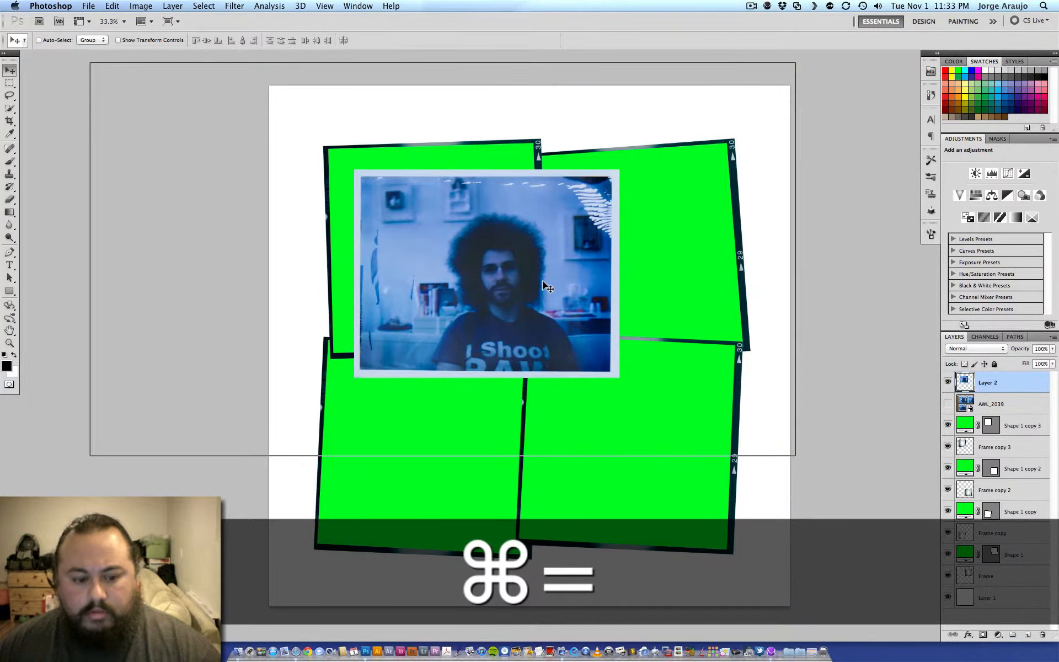
key("super+semicolon")
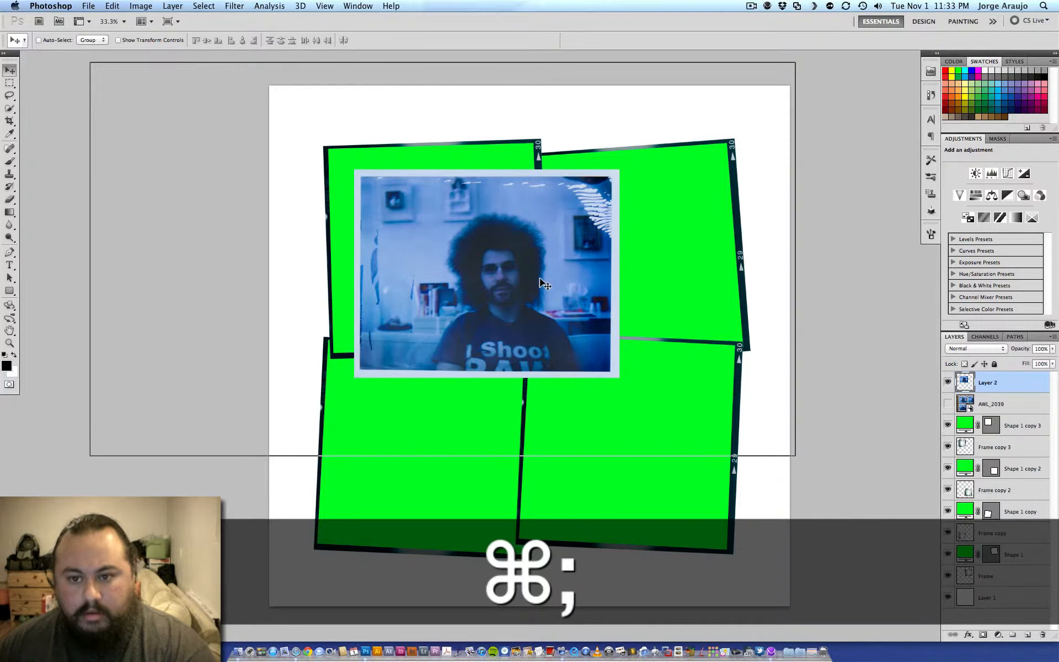
left_click_drag(544, 272, 575, 289)
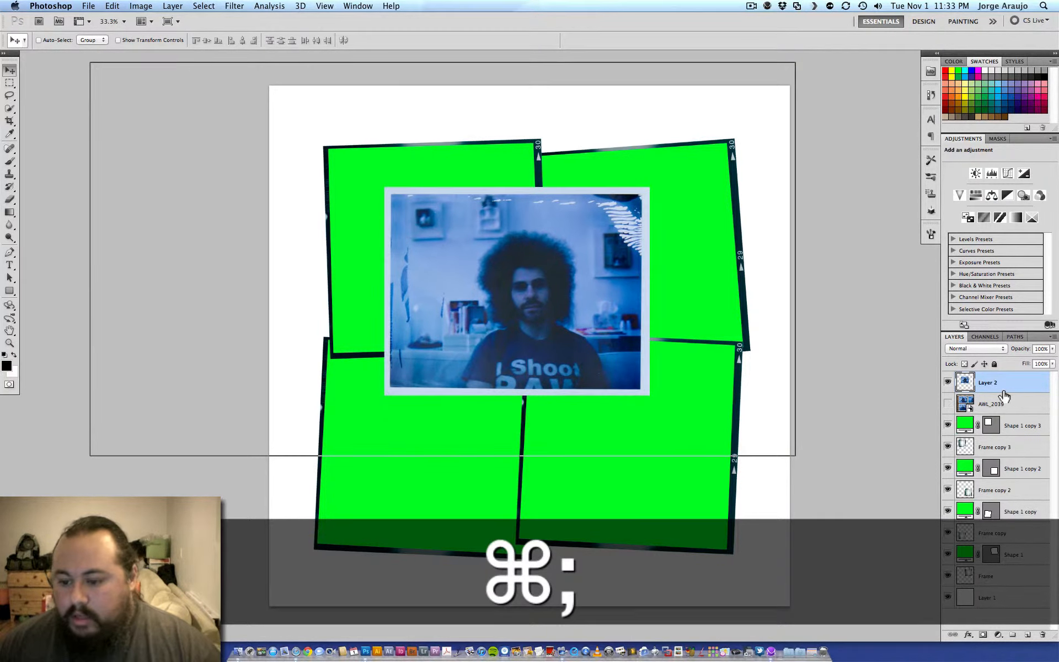
Place Layer 2 directly above Shape 1 copy 3 and clip it to that upper-left green shape.
left_click(948, 425)
left_click(948, 425)
left_click_drag(995, 426, 993, 414)
key("alt")
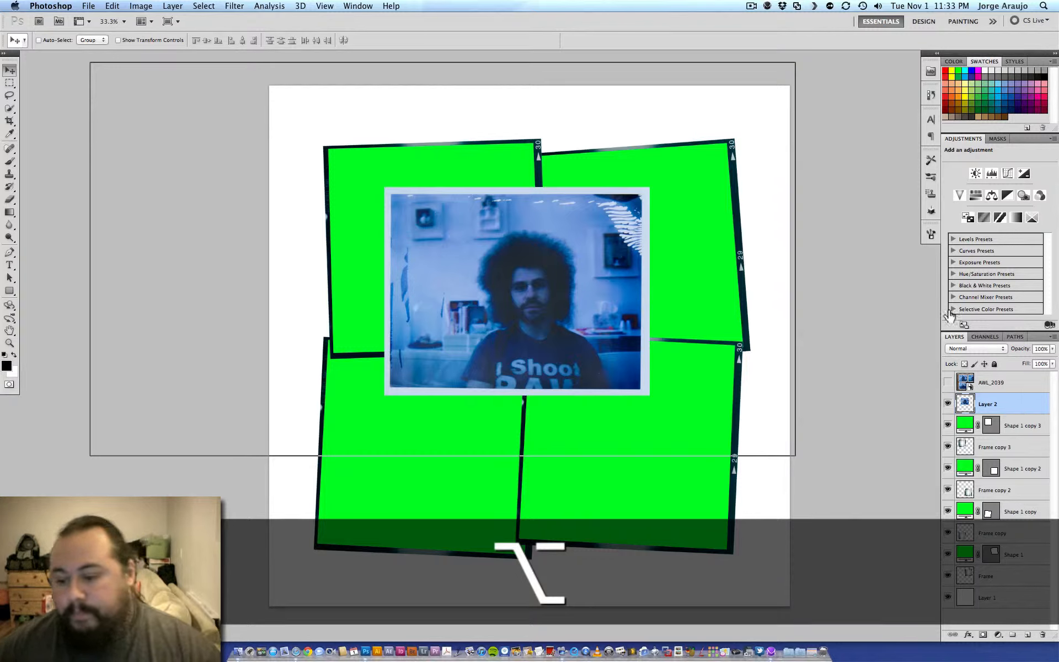
left_click(1017, 415, "alt")
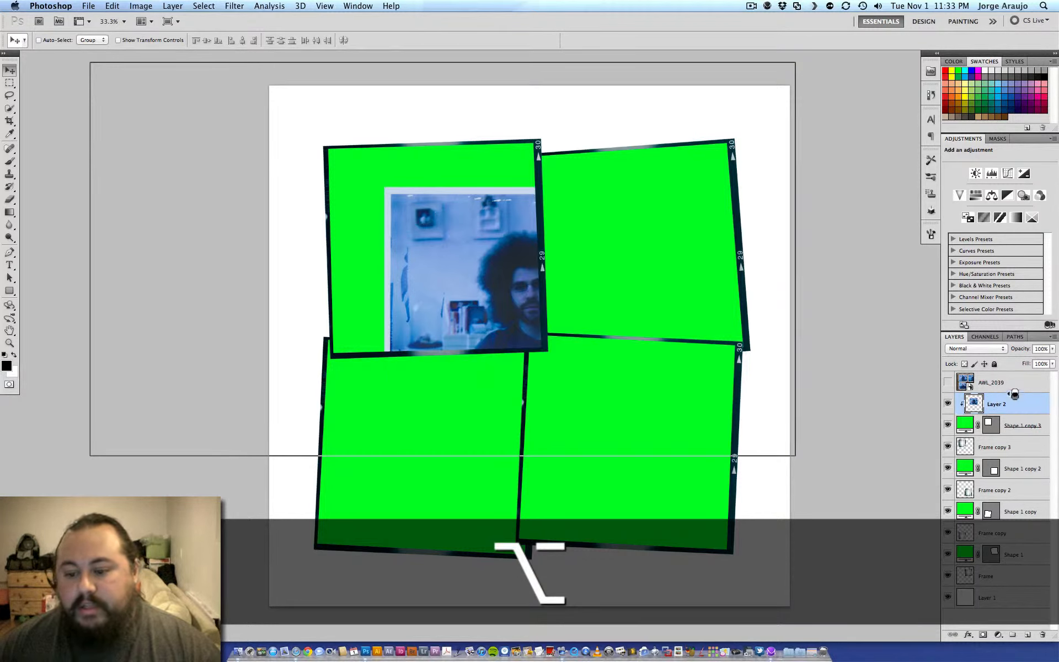
Move the clipped photo into the upper-left frame, tilt it to match, and enlarge it to about 108.5% so it fills the shape.
left_click_drag(517, 298, 477, 232)
key("super+t")
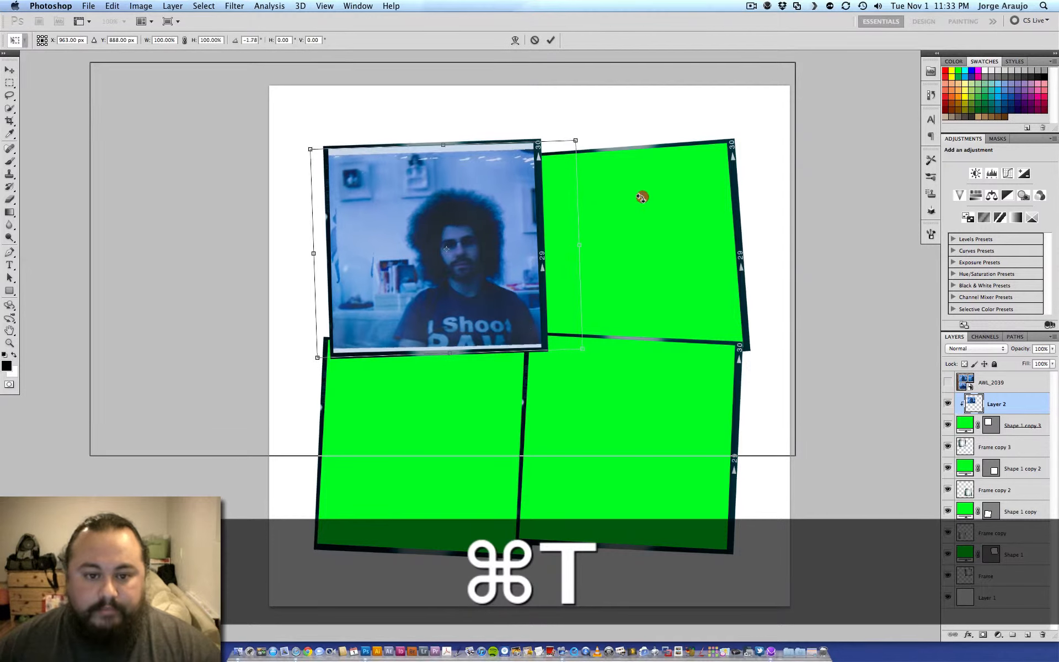
left_click_drag(641, 197, 642, 196)
left_click_drag(580, 141, 589, 134)
left_click_drag(500, 200, 479, 201)
left_click_drag(564, 131, 568, 130)
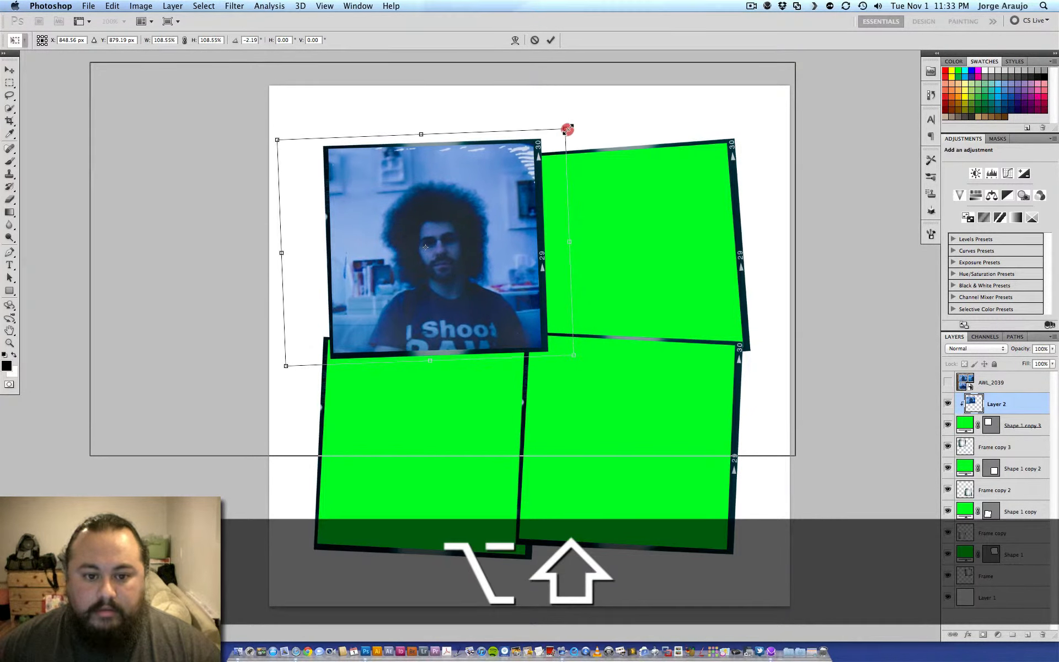
key("Return")
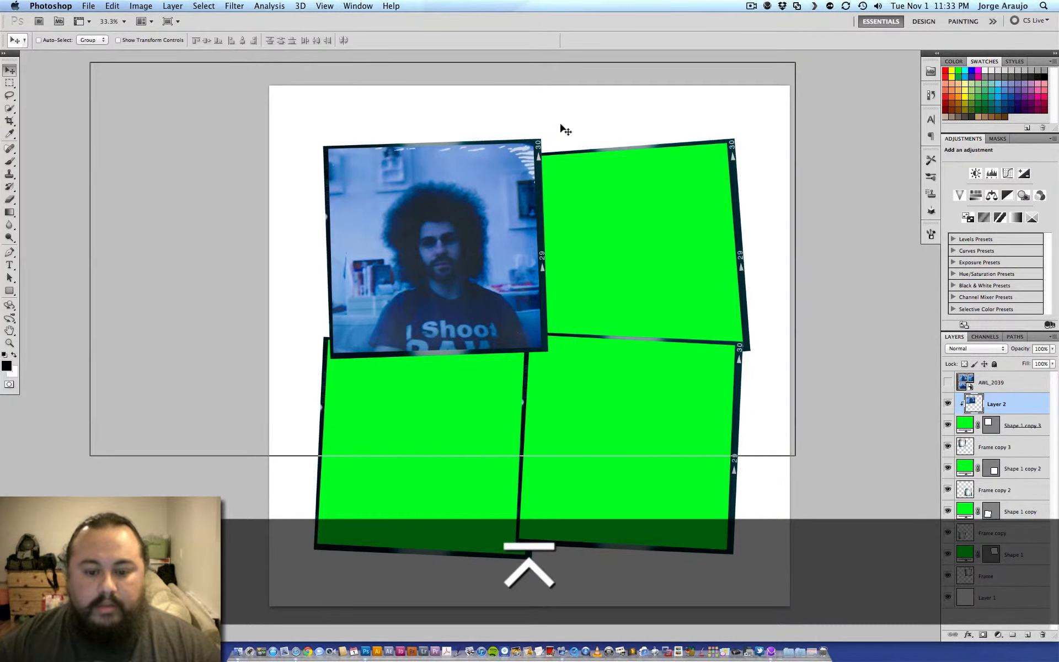
Show the AWL_2039 smart object again and make it the active layer.
left_click(947, 382)
left_click(987, 382)
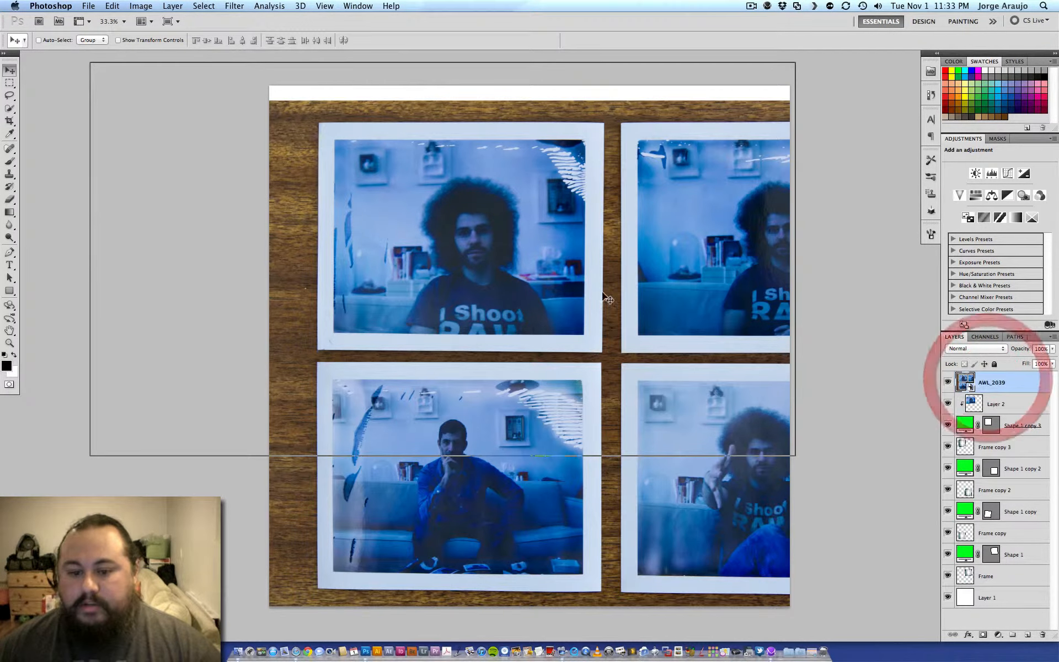
key("super+equal")
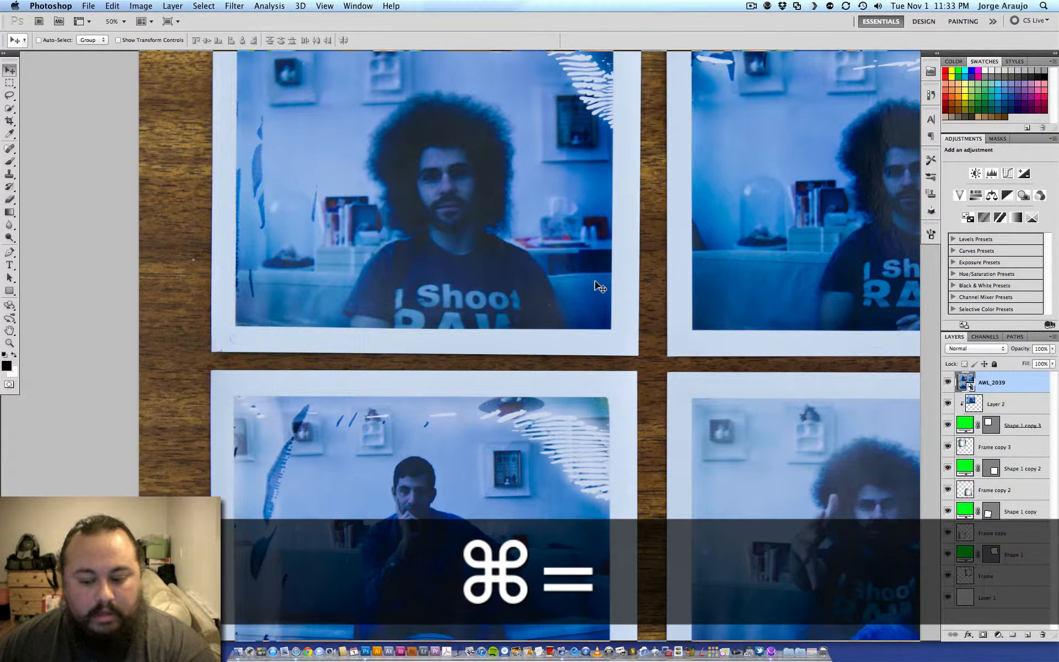
key("super+minus")
key("super+minus")
key("super+minus")
key("super+minus")
key("super+minus")
key("super+minus")
key("super+minus")
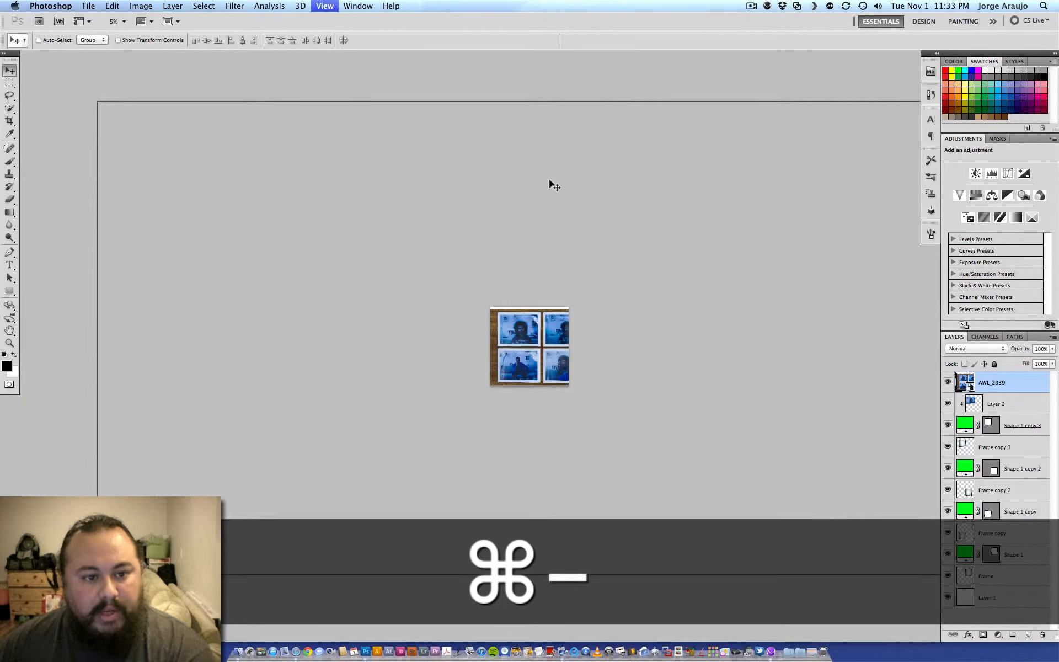
key("super+minus")
key("super+minus")
key("super+equal")
key("super+equal")
key("super+equal")
key("super+equal")
key("super+equal")
key("super+equal")
key("super+equal")
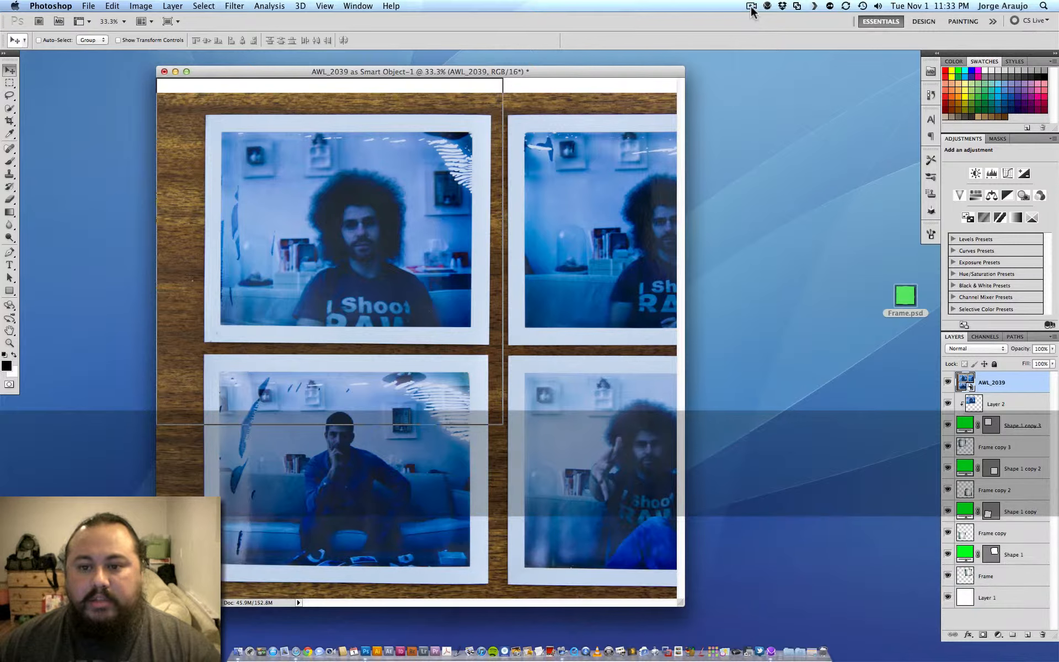
left_click(752, 10)
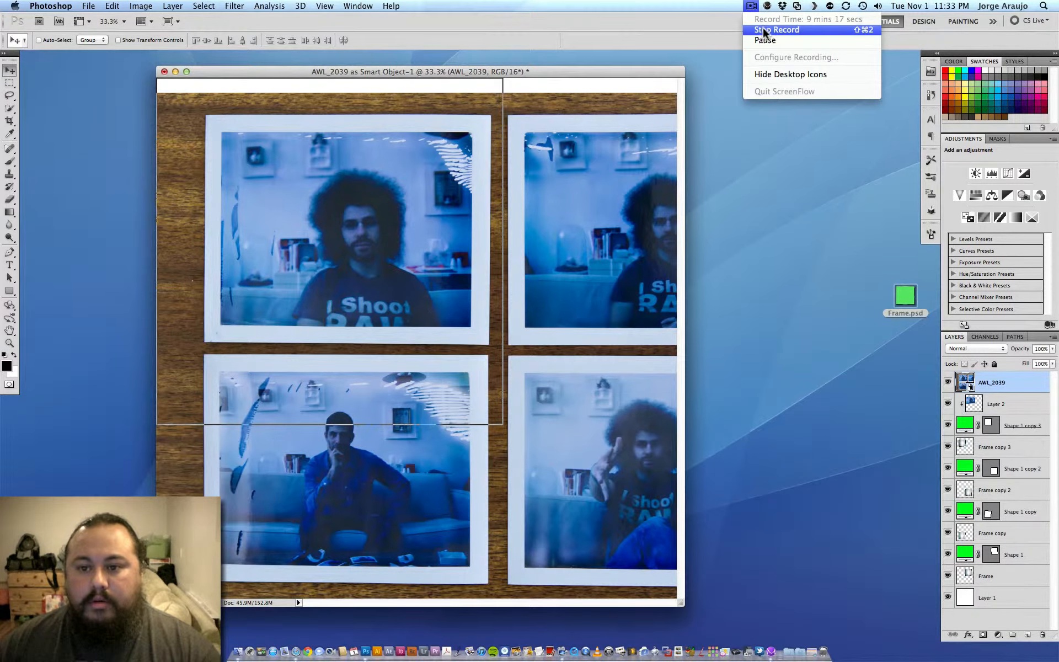
left_click(762, 38)
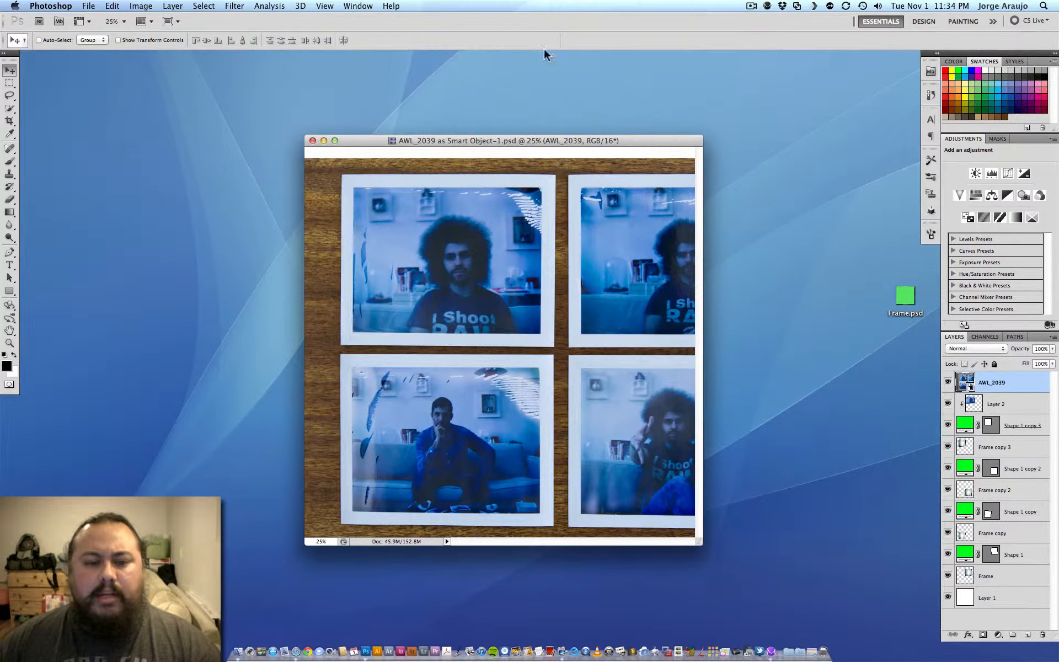
Return the floating document window to full-screen mode with the menu bar, viewed at 25%.
left_click_drag(517, 139, 489, 129)
key("f")
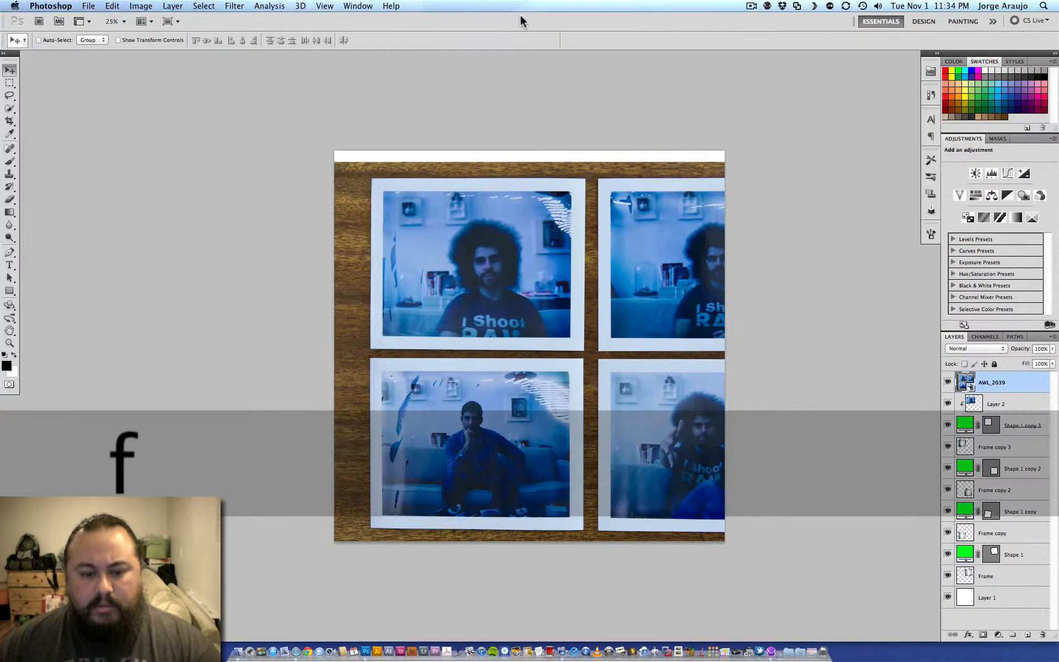
key("super+minus")
key("super+equal")
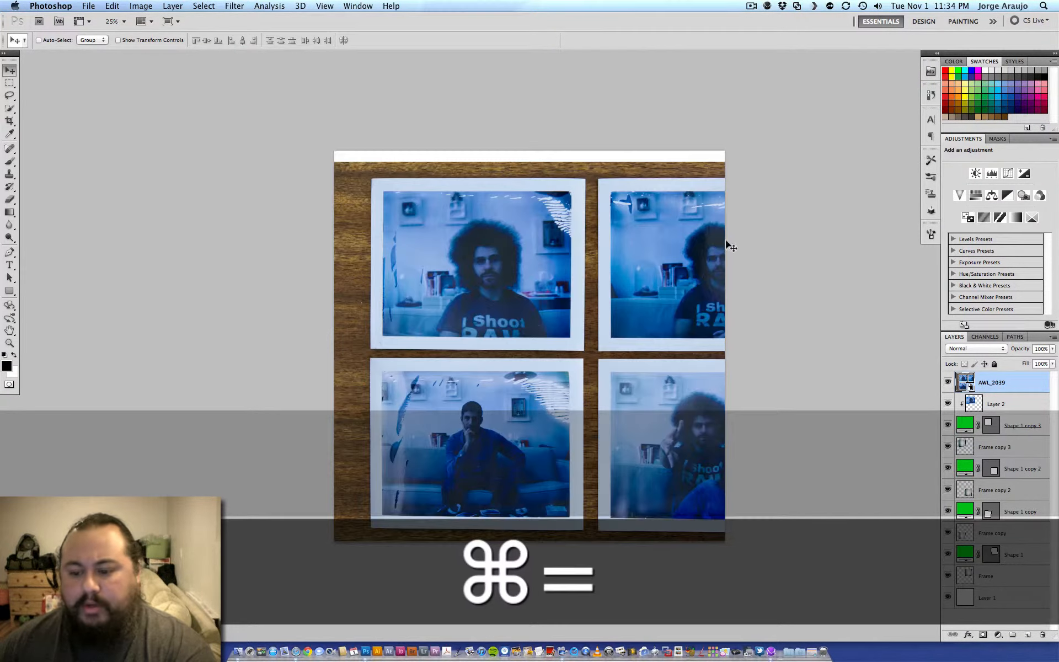
Hide AWL_2039 briefly to examine the framed composition at 33.3%, and show the layer again.
left_click(947, 382)
key("super+equal")
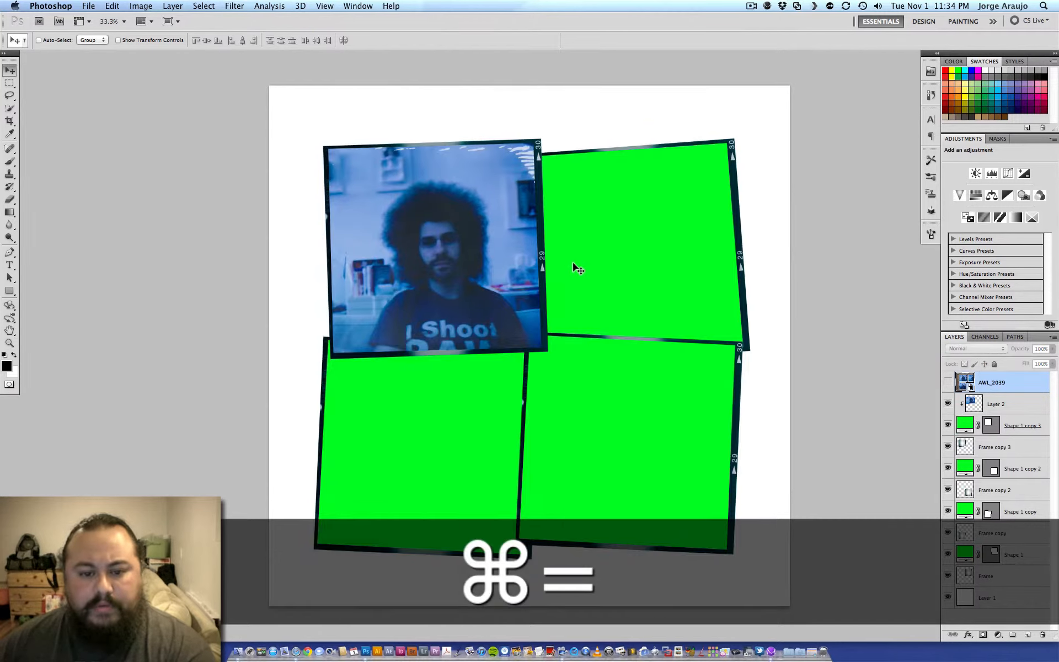
key("super+minus")
key("super+equal")
key("super+equal")
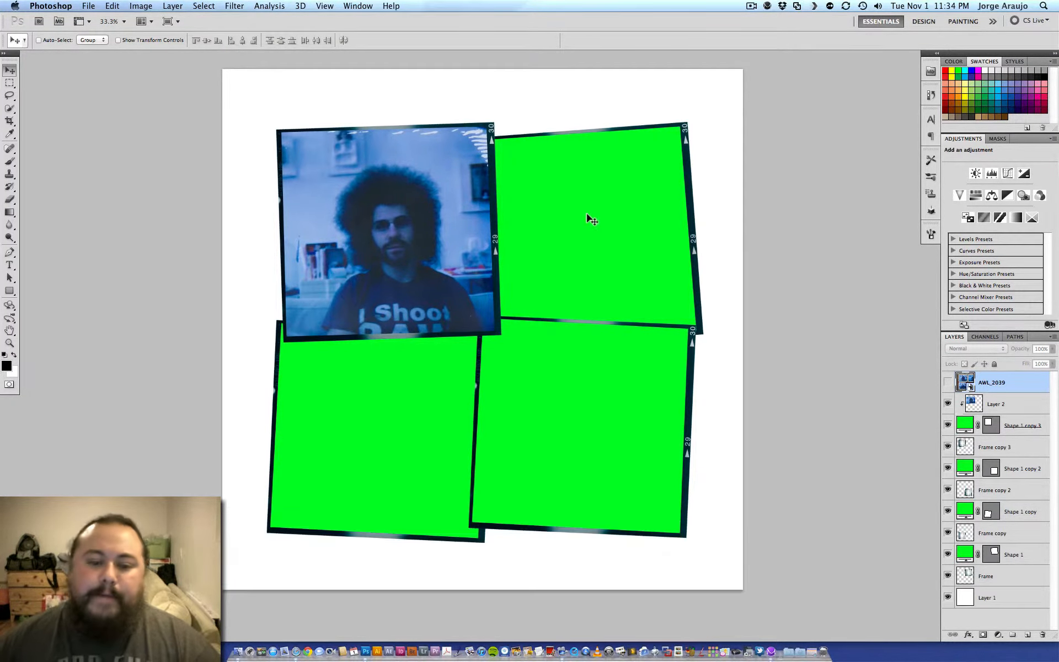
left_click(947, 386)
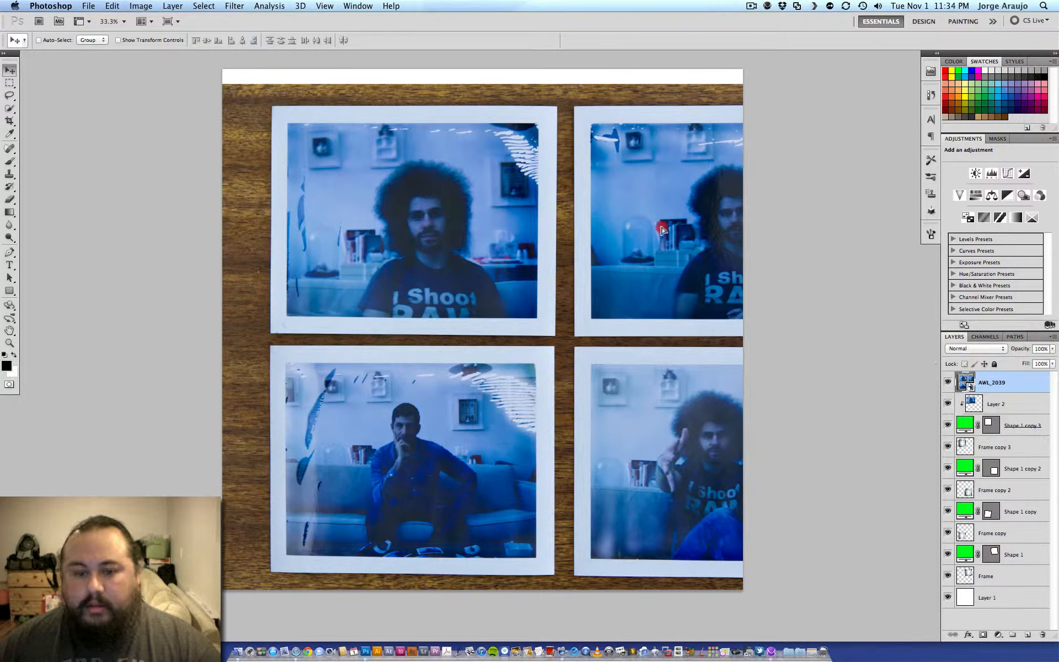
Shift AWL_2039 left until its right-hand photos lie on the canvas, and copy the upper-right photo to a new layer.
left_click_drag(662, 228, 522, 213)
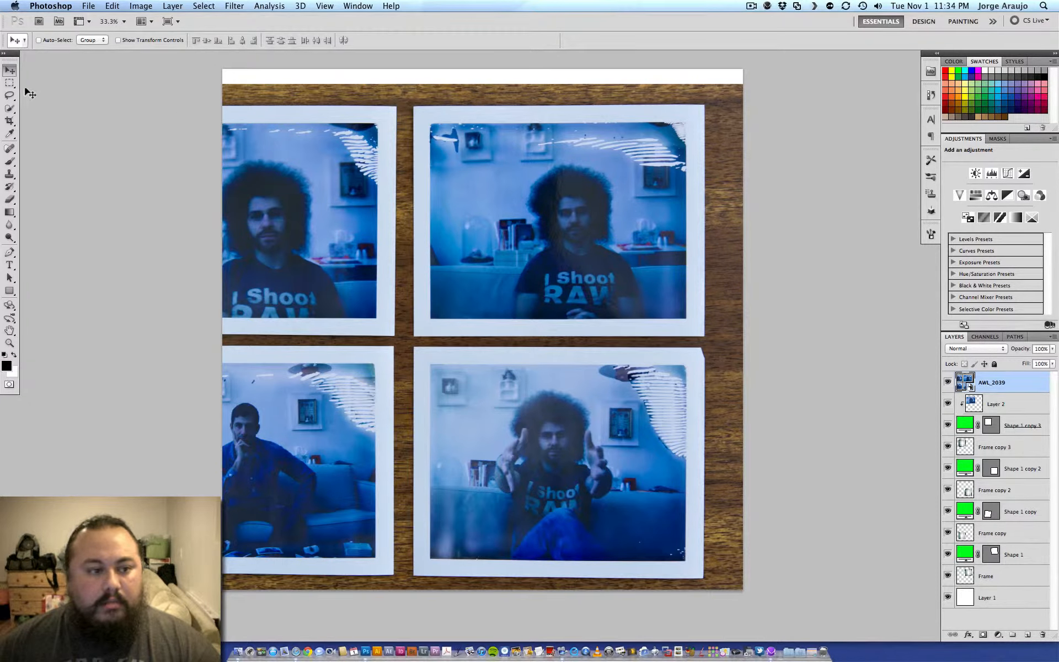
left_click(10, 83)
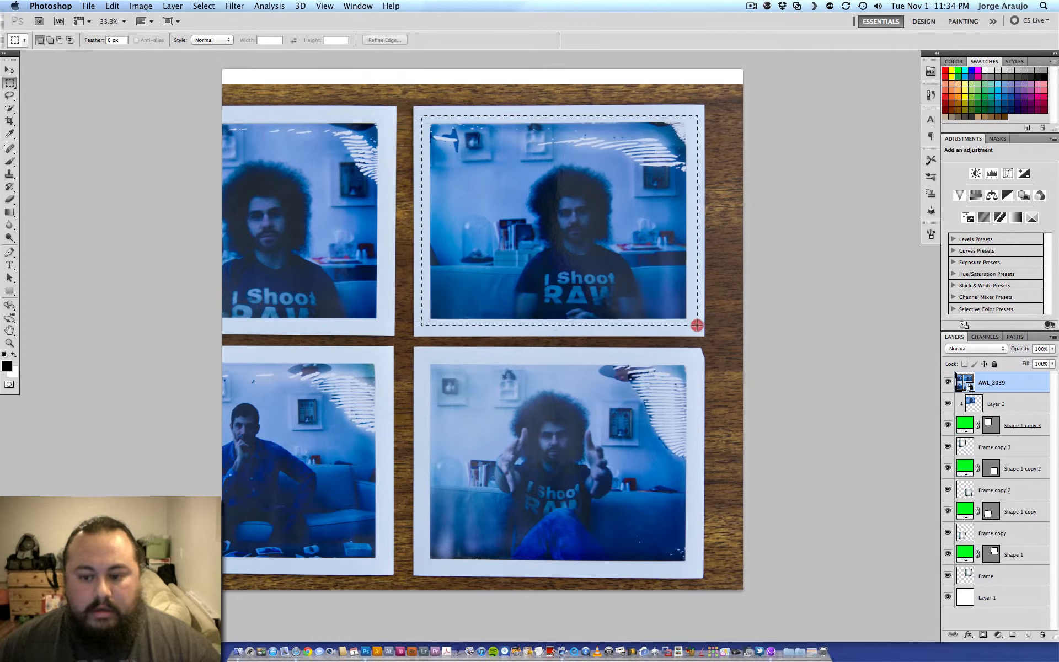
key("super+j")
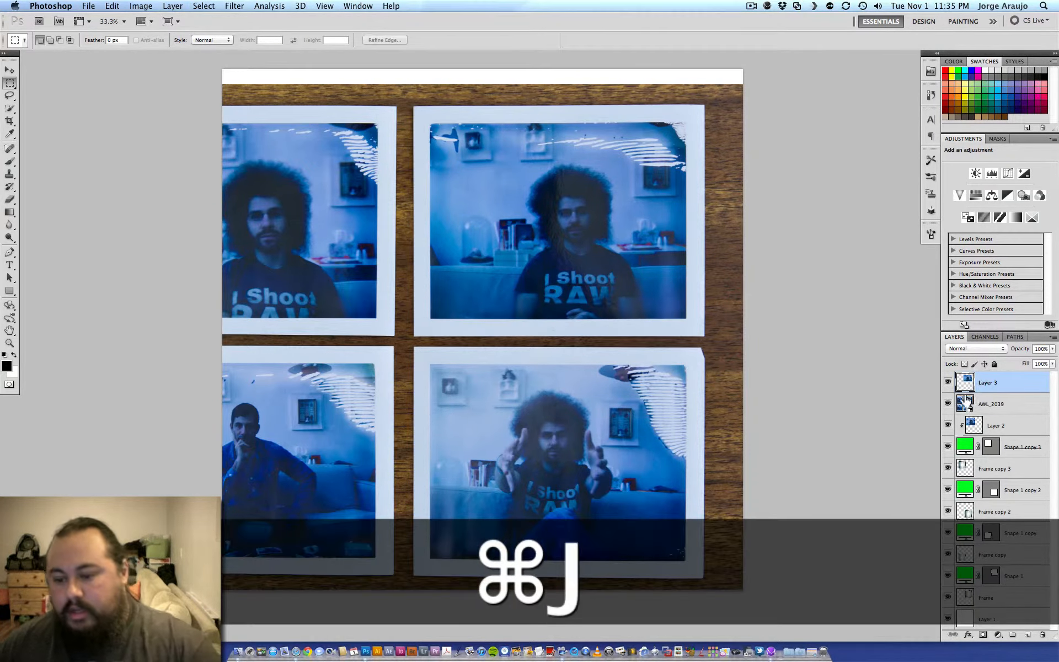
Hide AWL_2039 and the copied photo's layer so the frames and green shapes are unobstructed.
left_click(947, 404)
left_click(10, 70)
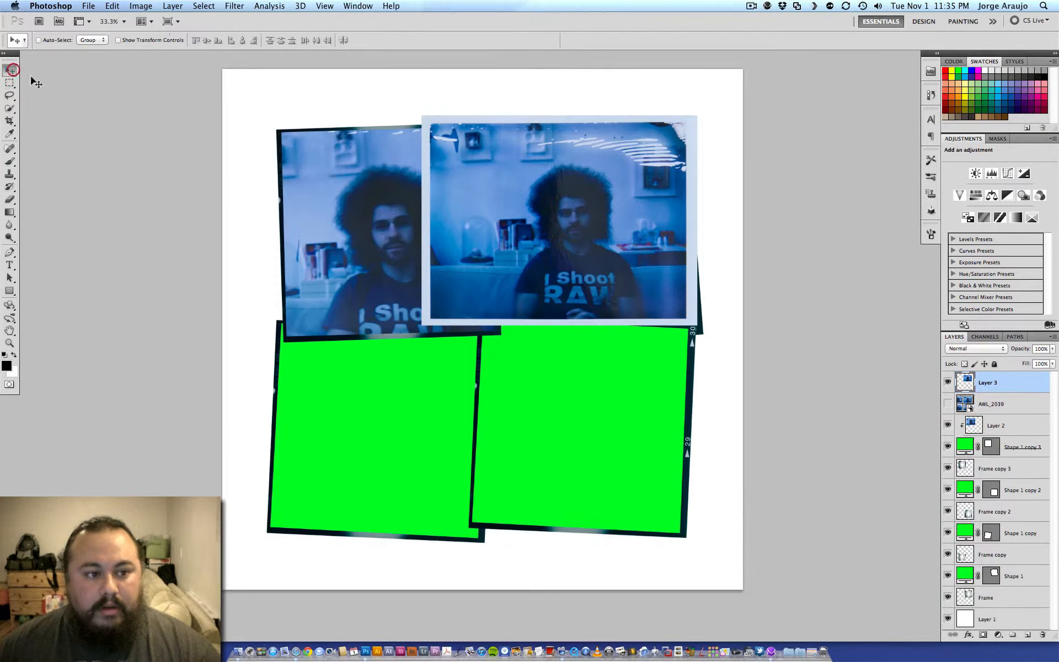
left_click(948, 382)
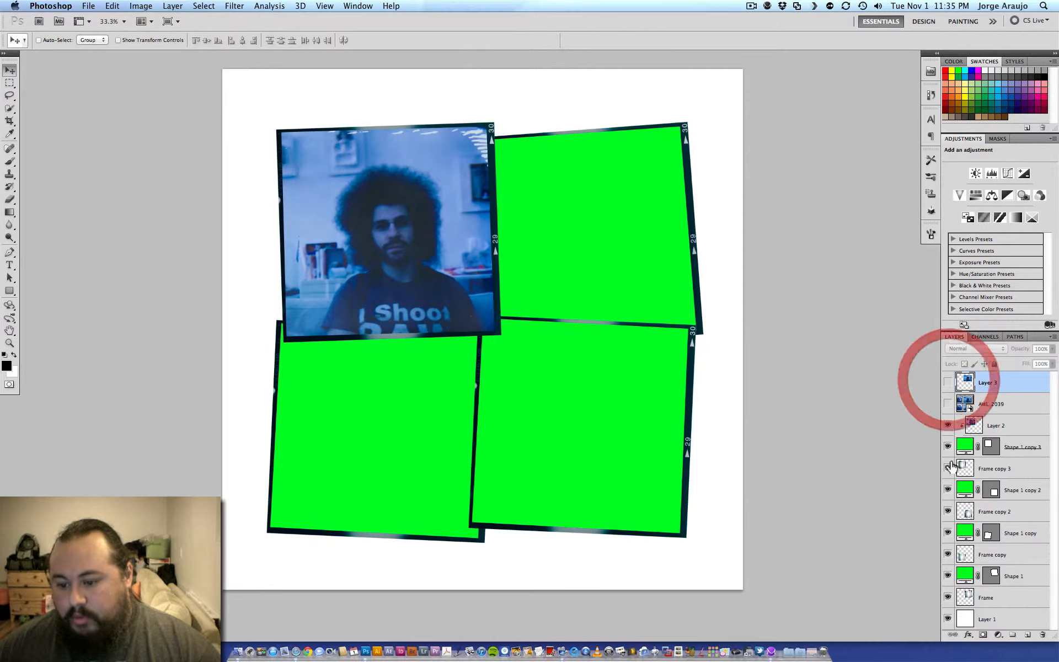
Toggle the visibility of Shape 1 copy 2, Shape 1 copy and Shape 1 to identify the upper-right frame's shape.
left_click(948, 490)
left_click(948, 489)
left_click(947, 533)
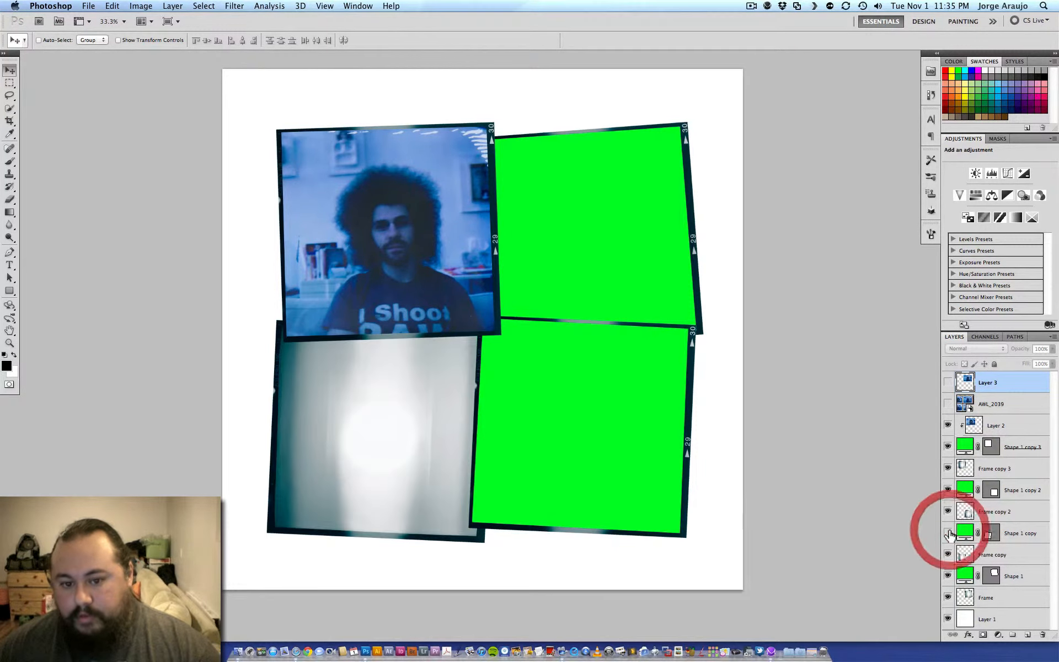
left_click(948, 533)
left_click(947, 576)
left_click(948, 575)
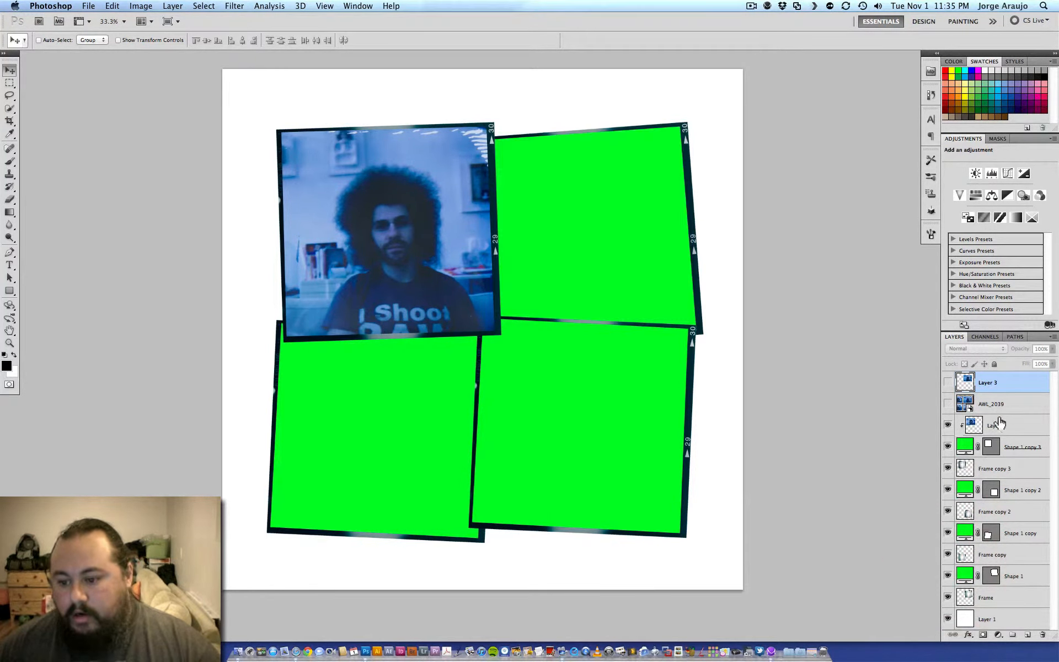
Place Layer 3 directly above Shape 1, make it visible, and clip it to that upper-right green shape.
left_click_drag(1001, 401, 993, 564)
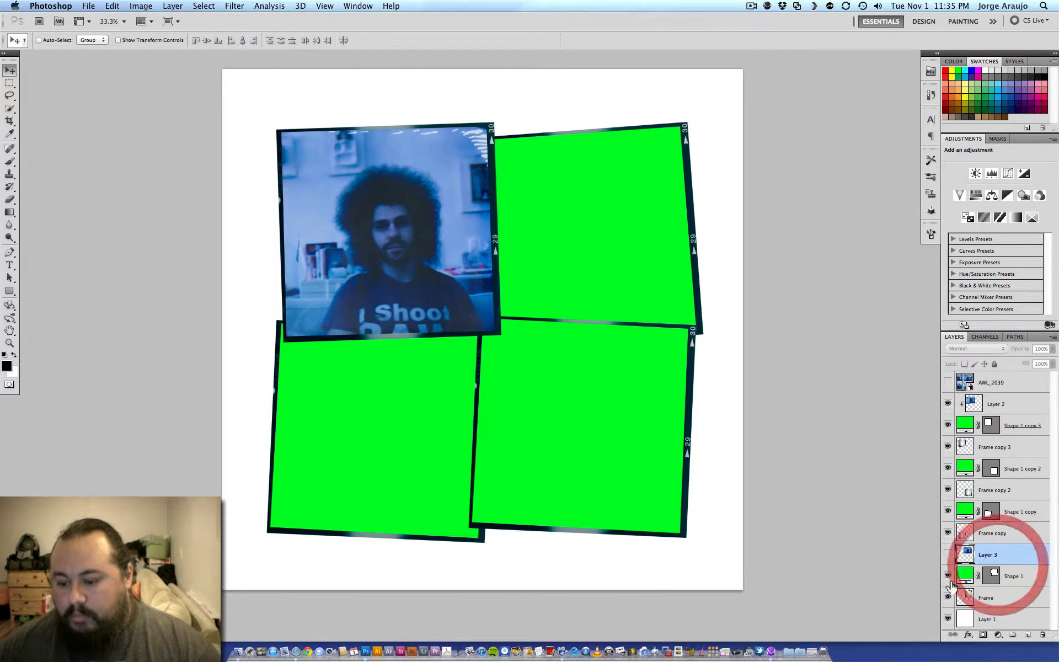
key("alt")
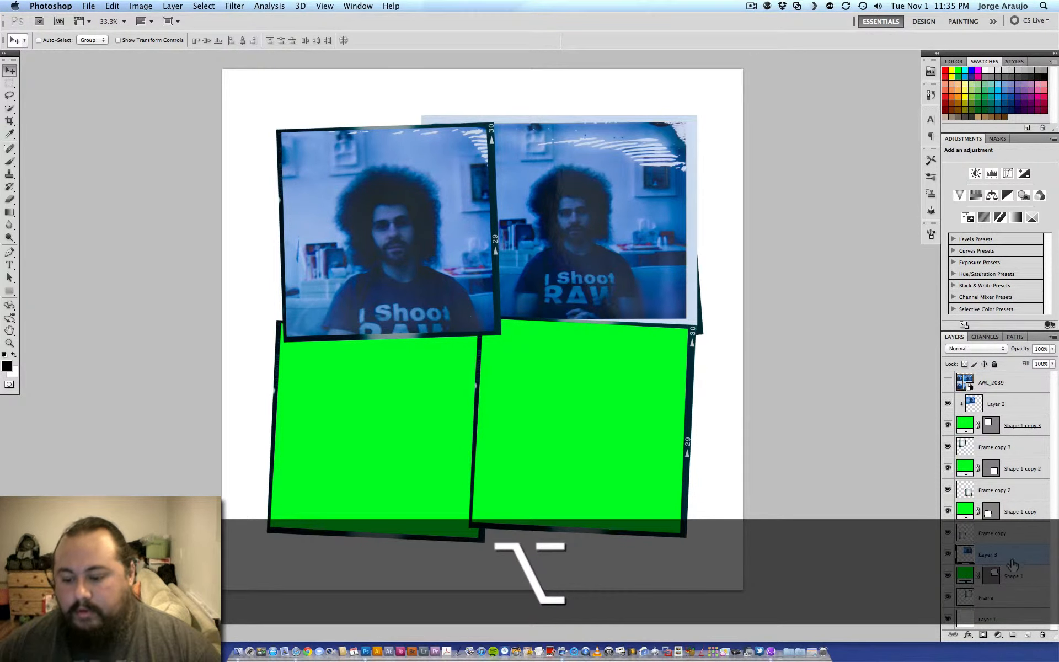
left_click(1020, 564, "alt")
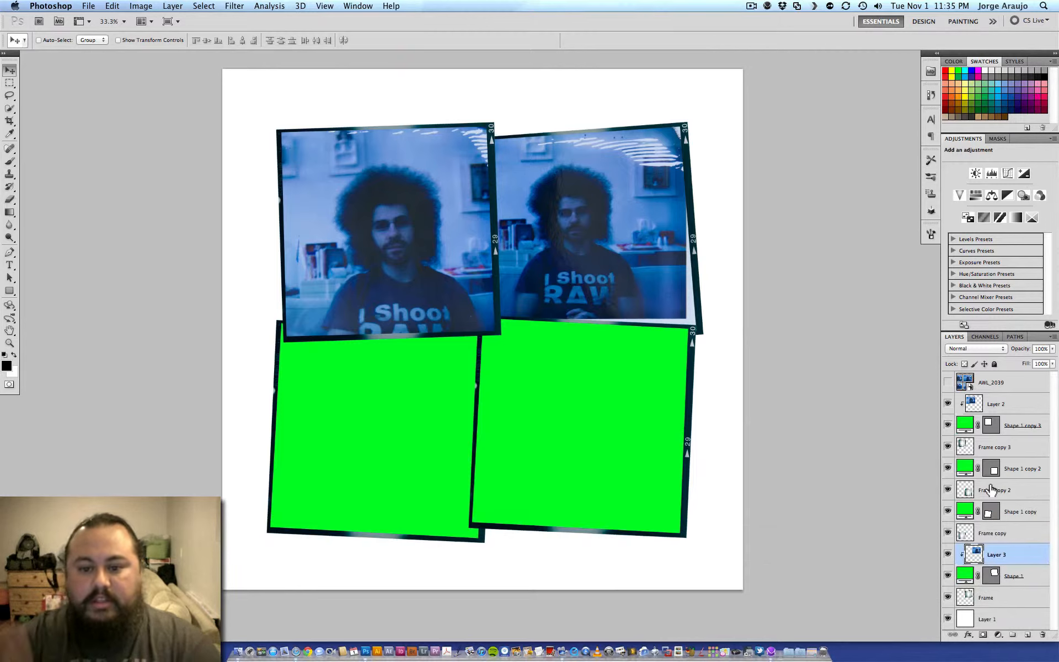
Rotate the clipped photo counter-clockwise to match the upper-right frame, and reposition and enlarge it so it fills the shape.
key("super+t")
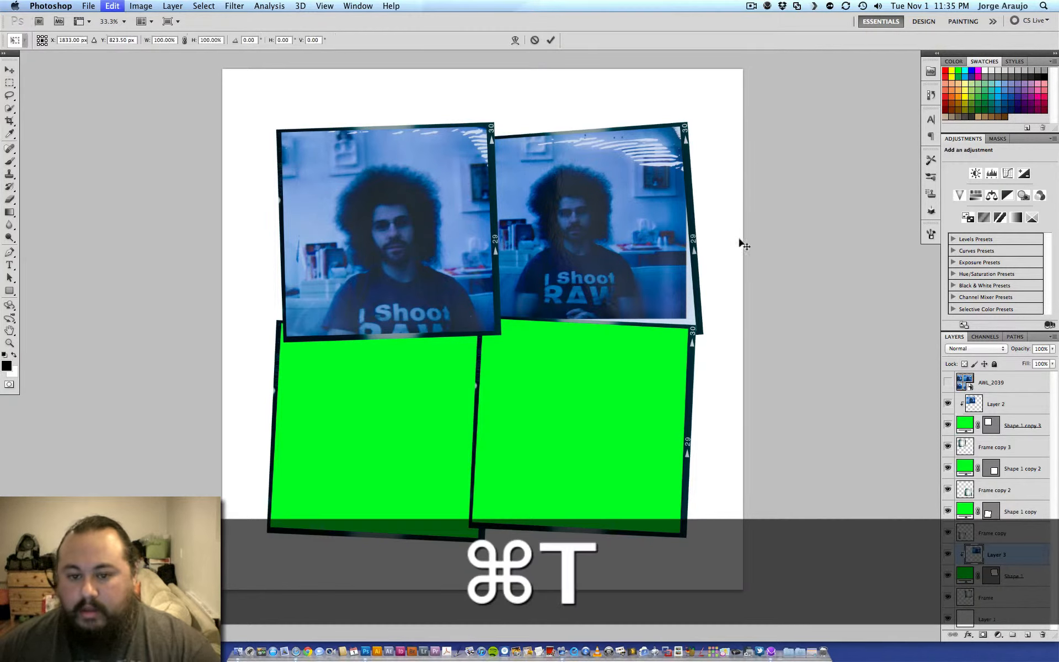
left_click_drag(761, 223, 764, 212)
left_click_drag(649, 234, 658, 250)
left_click_drag(697, 120, 710, 110)
left_click_drag(822, 141, 829, 143)
key("Return")
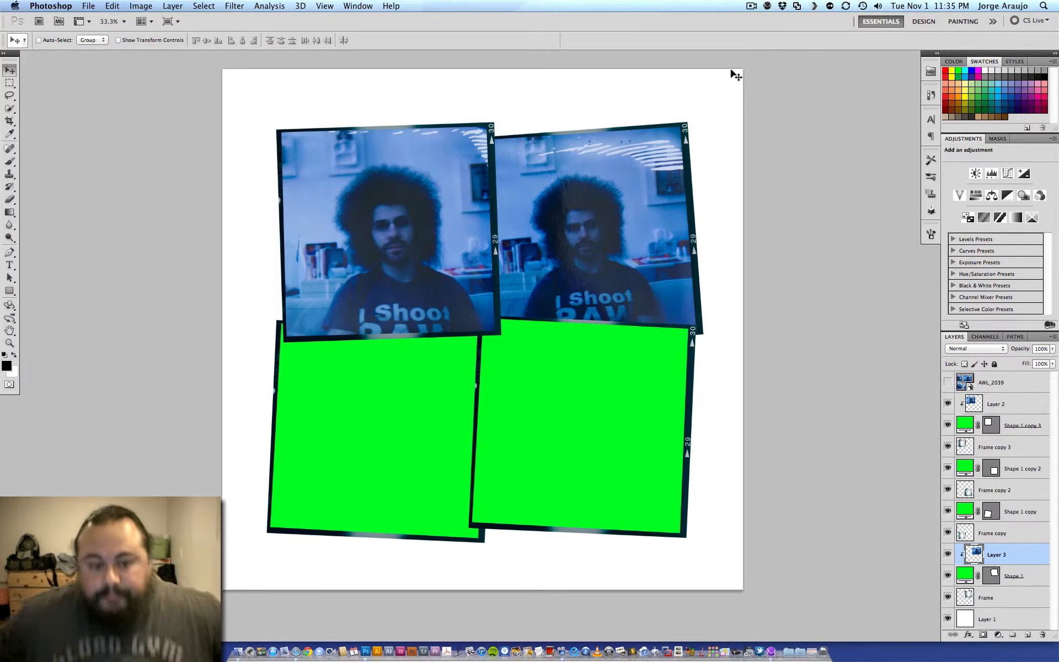
Try lowering the fill of Shape 1 copy 3, restore it to 100%, and select Layer 2.
left_click(1017, 425)
left_click(1052, 363)
left_click_drag(1042, 377, 1018, 376)
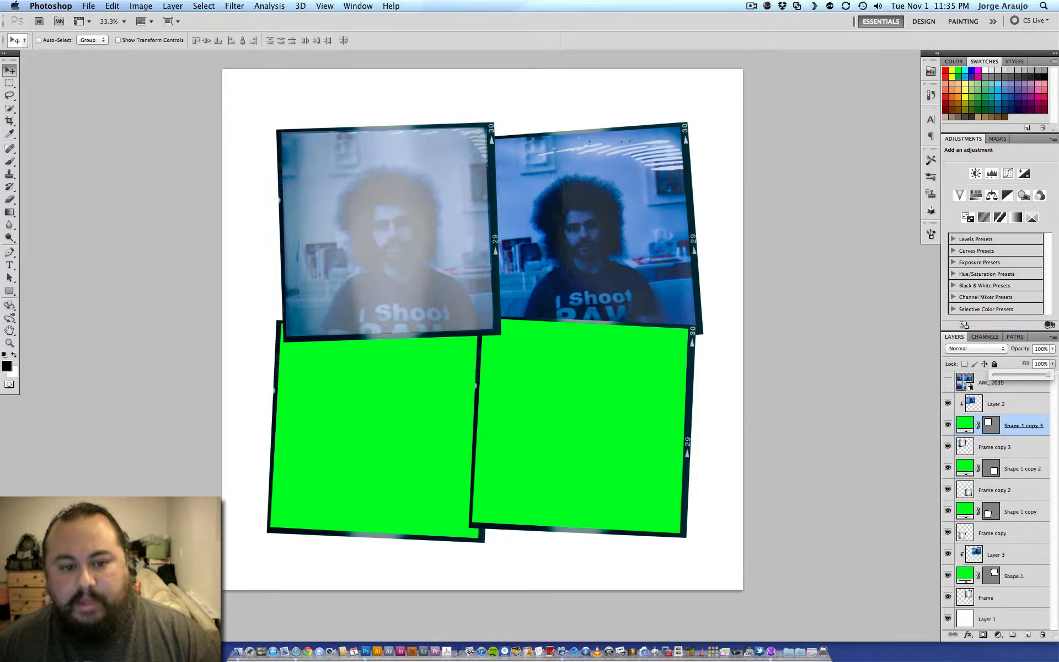
left_click(1016, 406)
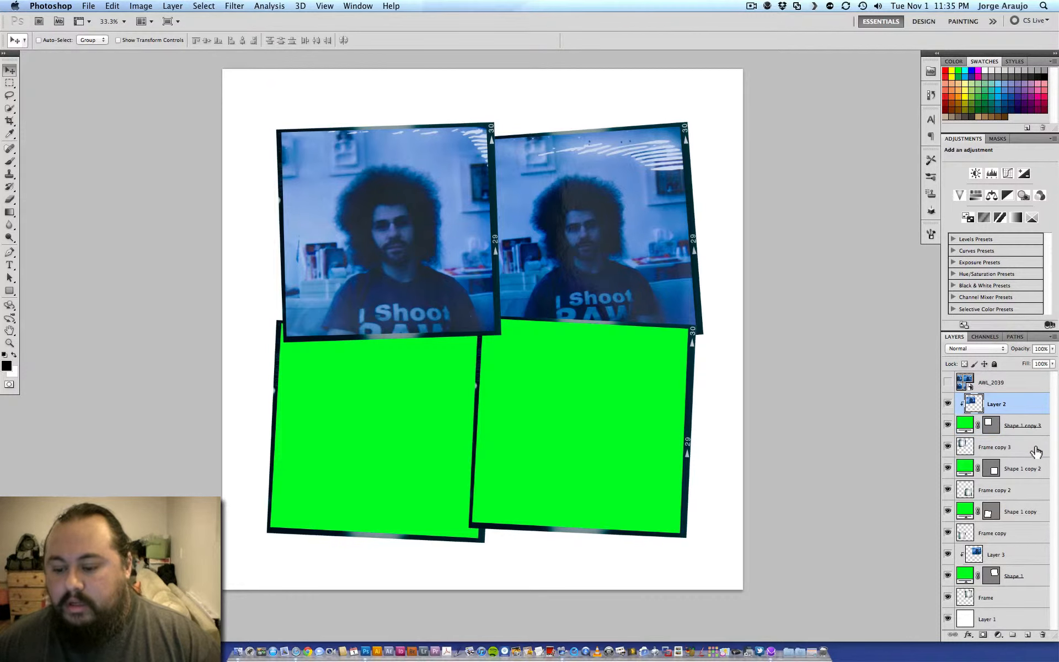
Show and select AWL_2039, and copy its lower-right photo to a new layer using a rectangular selection.
left_click(947, 383)
left_click(988, 382)
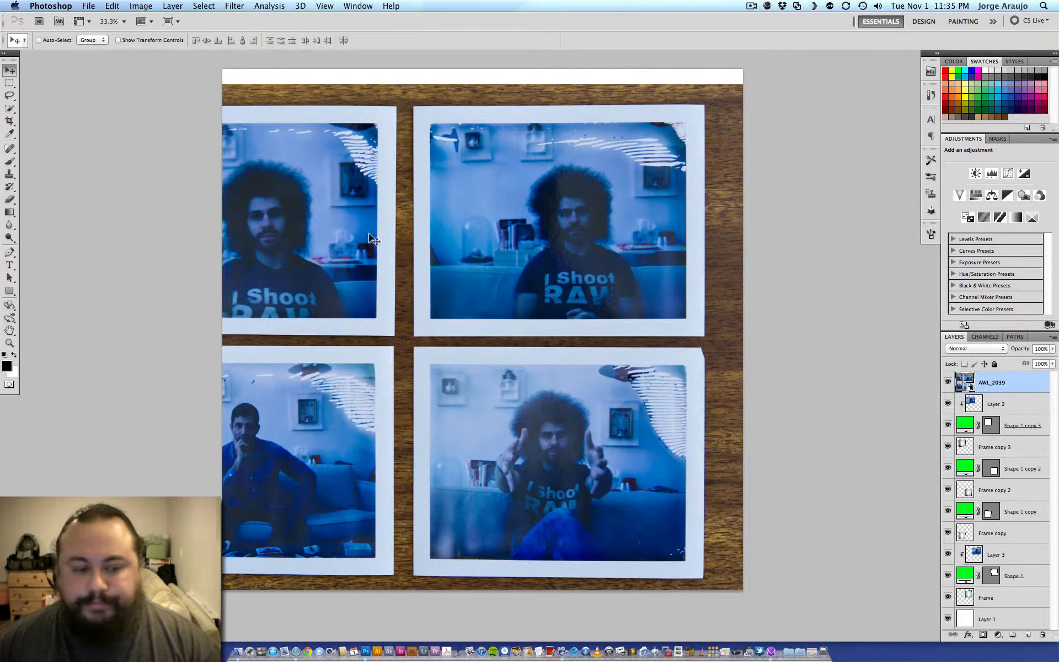
left_click(9, 83)
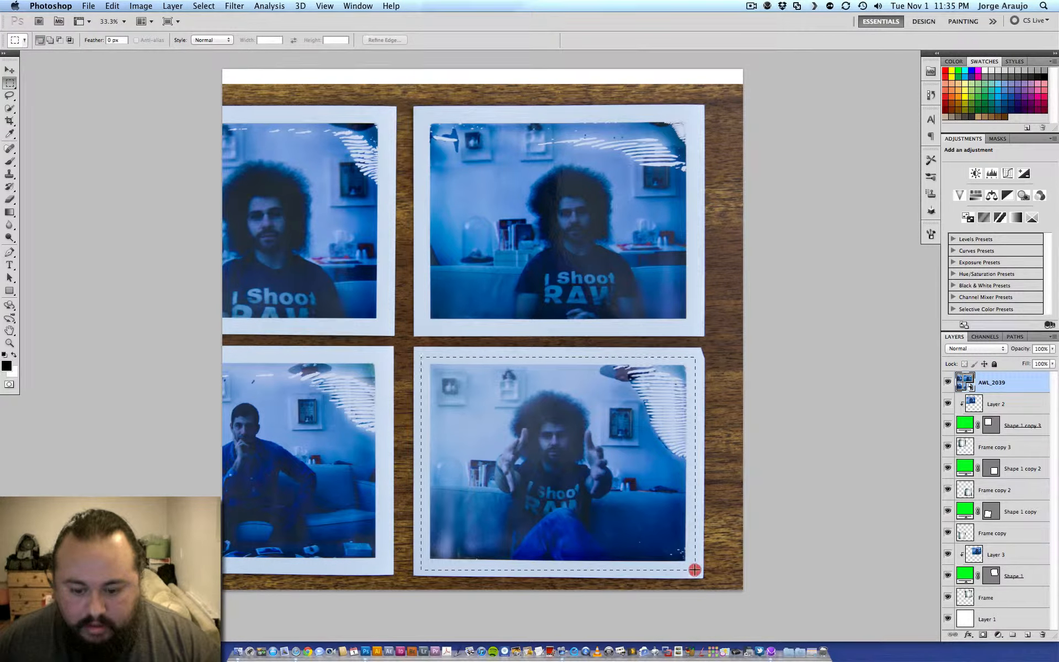
left_click_drag(695, 570, 693, 562)
key("super+j")
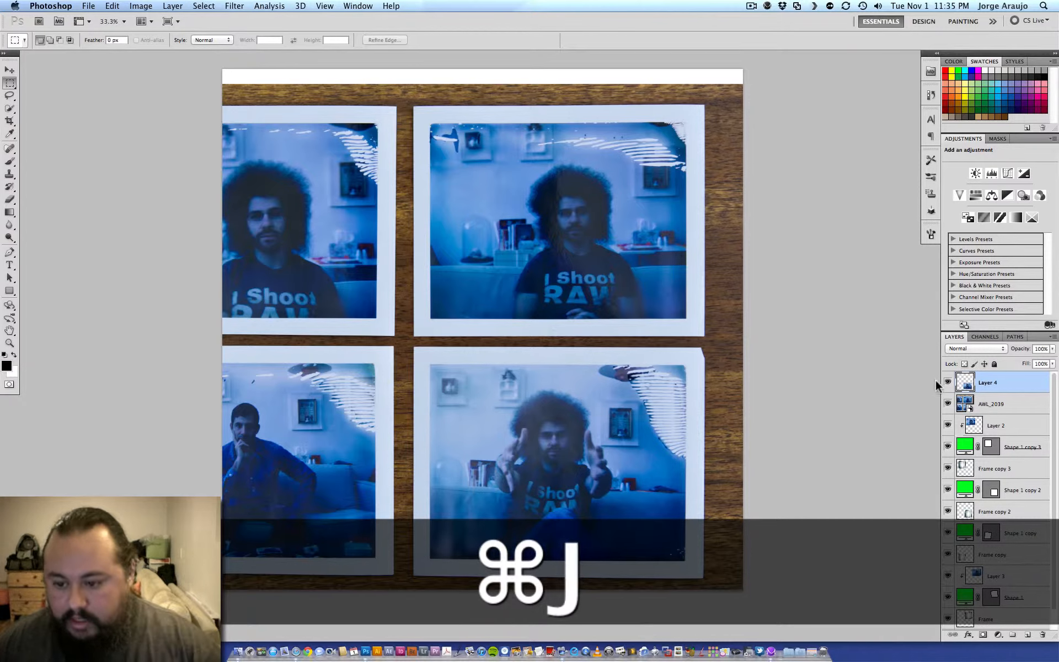
Hide AWL_2039, keep Layer 4 selected, and toggle Shape 1 copy to check which frame it belongs to.
left_click(947, 404)
left_click(1013, 381)
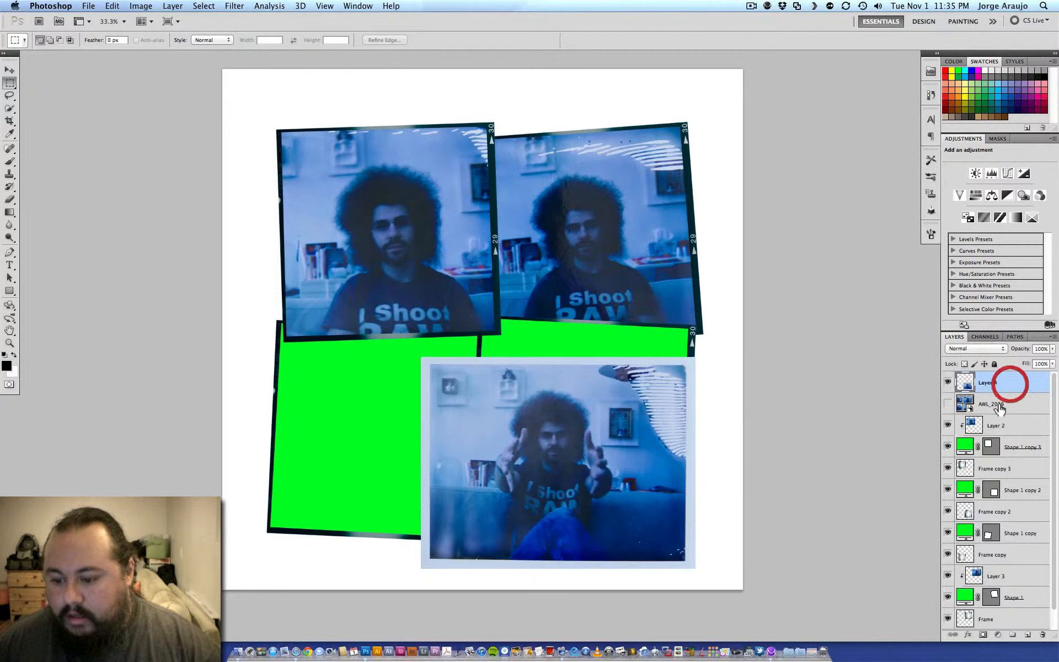
left_click(948, 534)
left_click(946, 532)
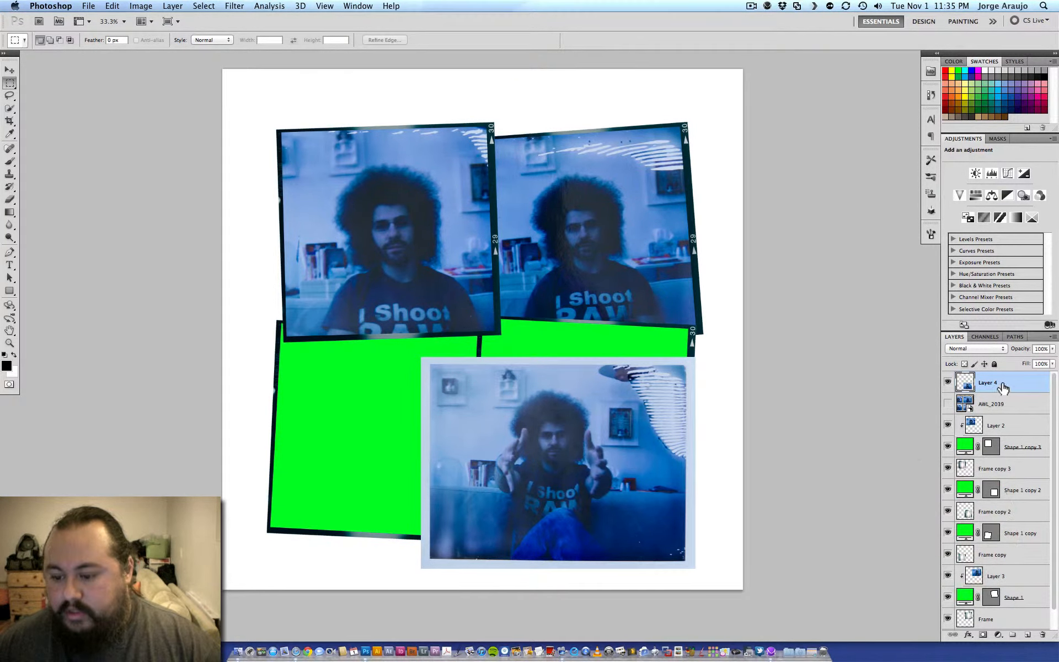
Clip Layer 4 to Shape 1 copy from directly above it, and move the photo left and up into the lower-left frame.
left_click_drag(997, 386, 1005, 522)
left_click(993, 521, "alt")
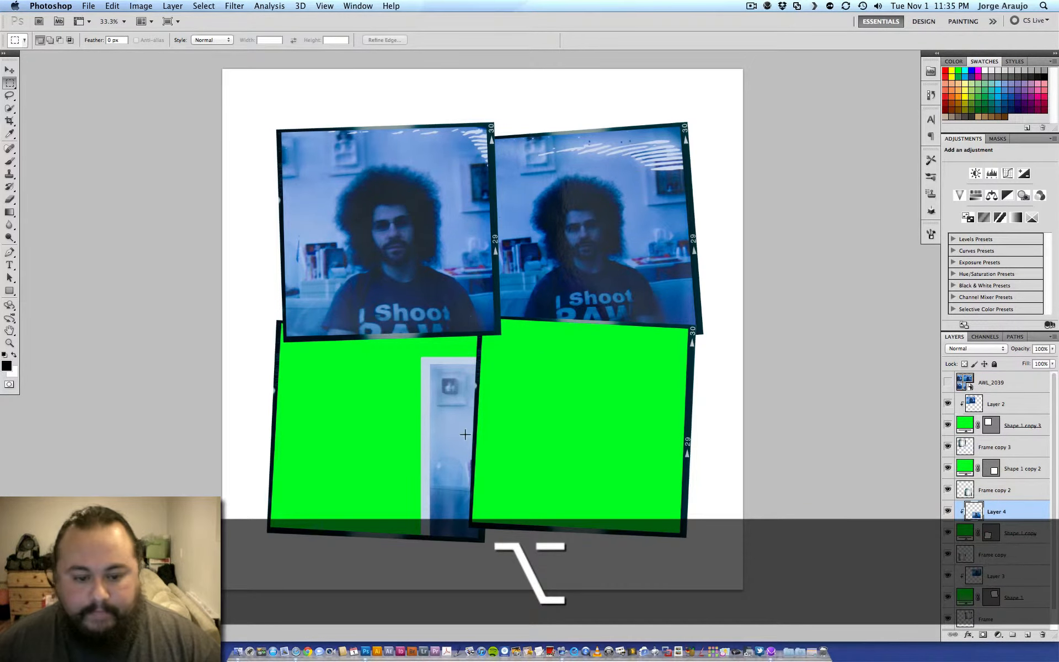
key("v")
left_click_drag(465, 430, 303, 389)
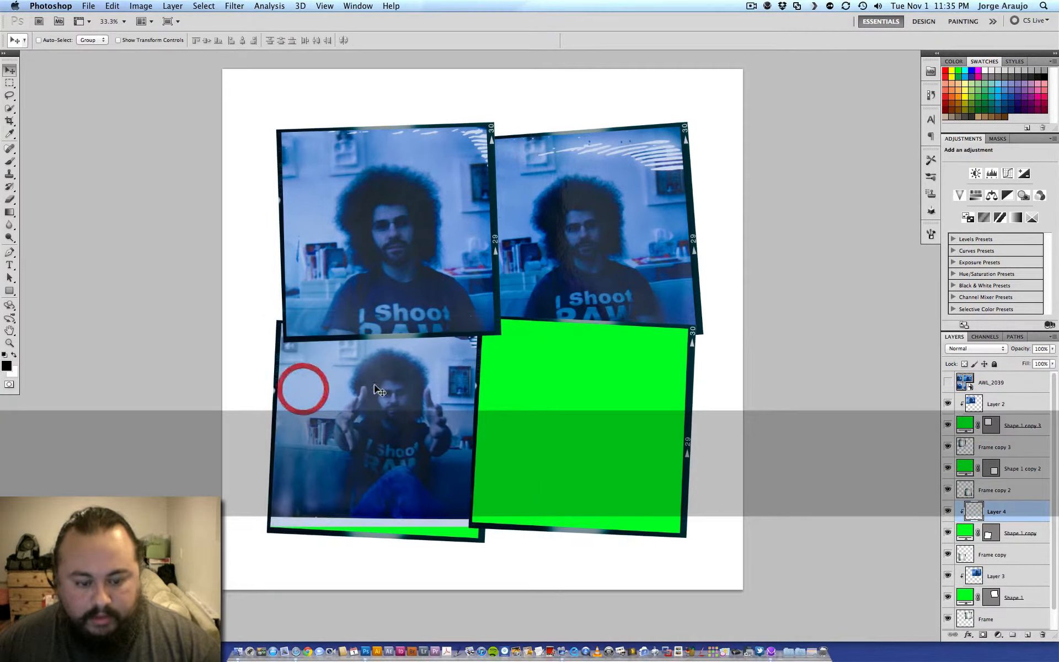
Scale Layer 4 to 117.41%, rotate it 1.85° to match the lower-left frame, and nudge the photo left.
key("super+t")
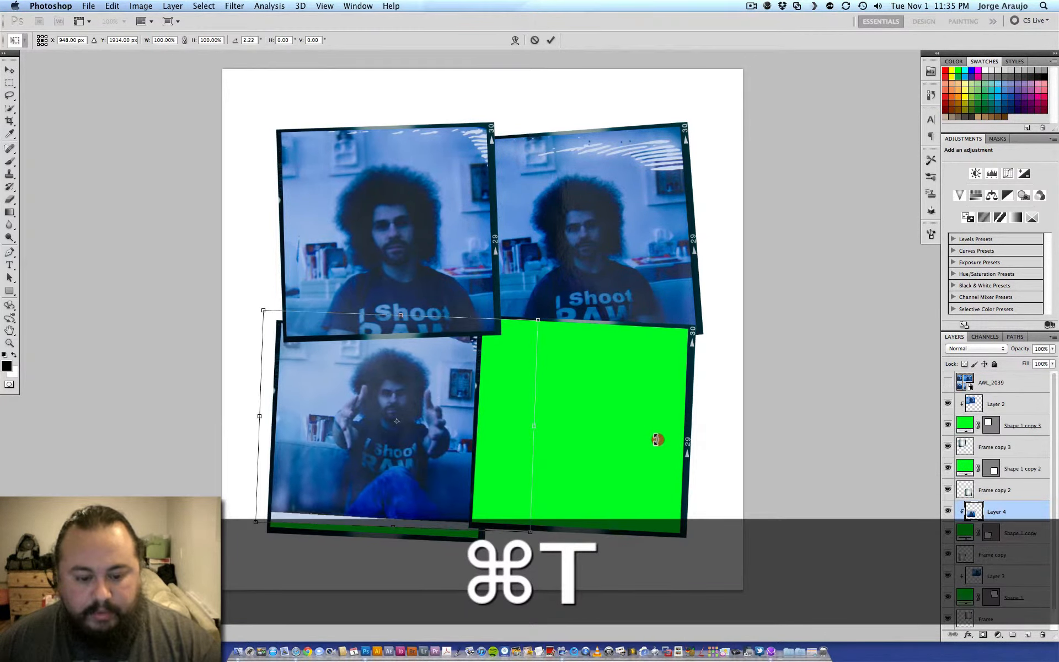
left_click_drag(538, 320, 554, 305)
left_click_drag(462, 360, 460, 365)
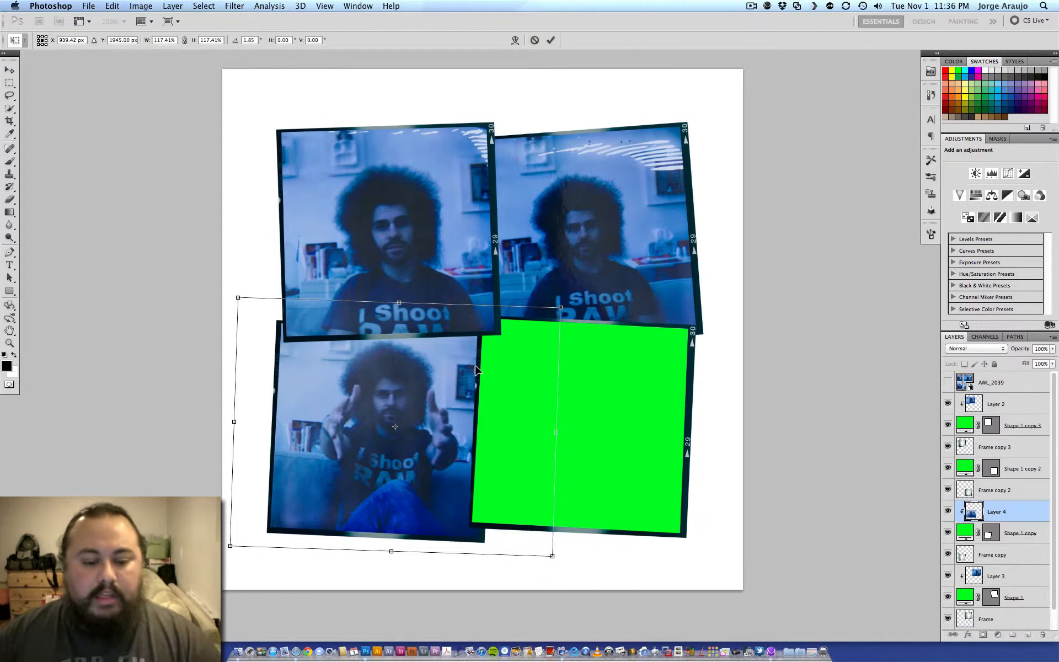
key("Return")
key("shift+Left")
key("shift+Left")
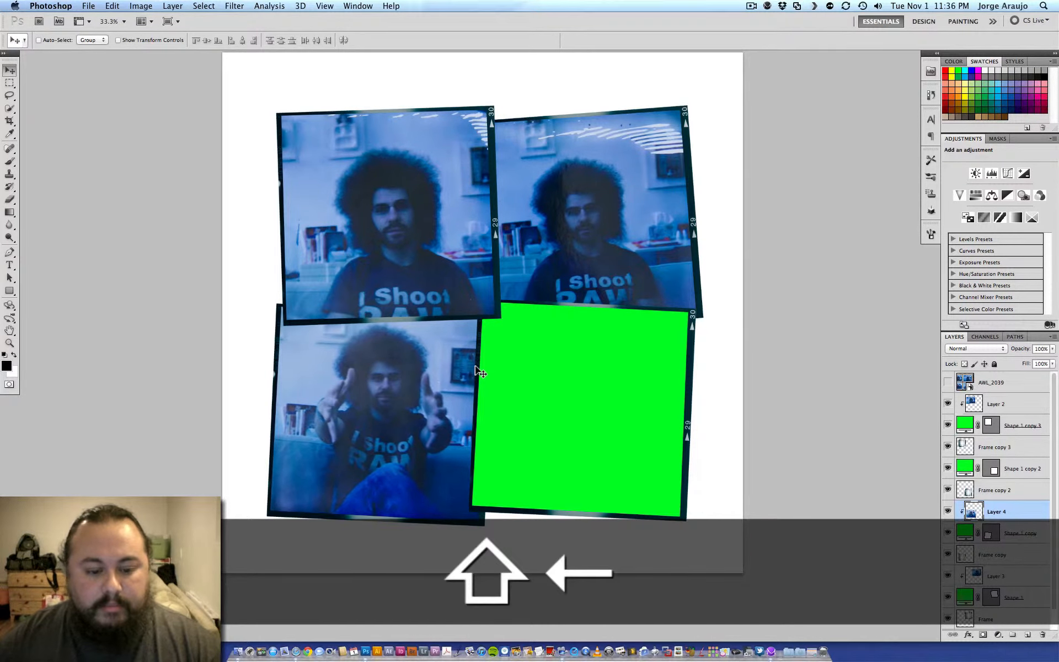
key("Left")
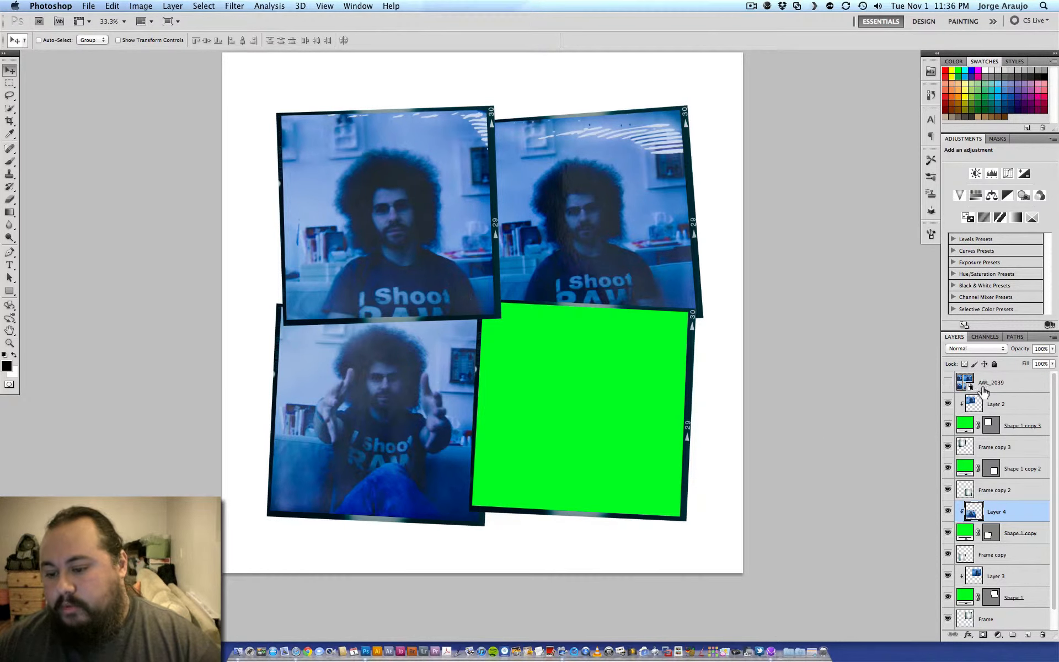
Show and select AWL_2039, and shift it right until its whole lower-left photo is on the canvas.
left_click(946, 383)
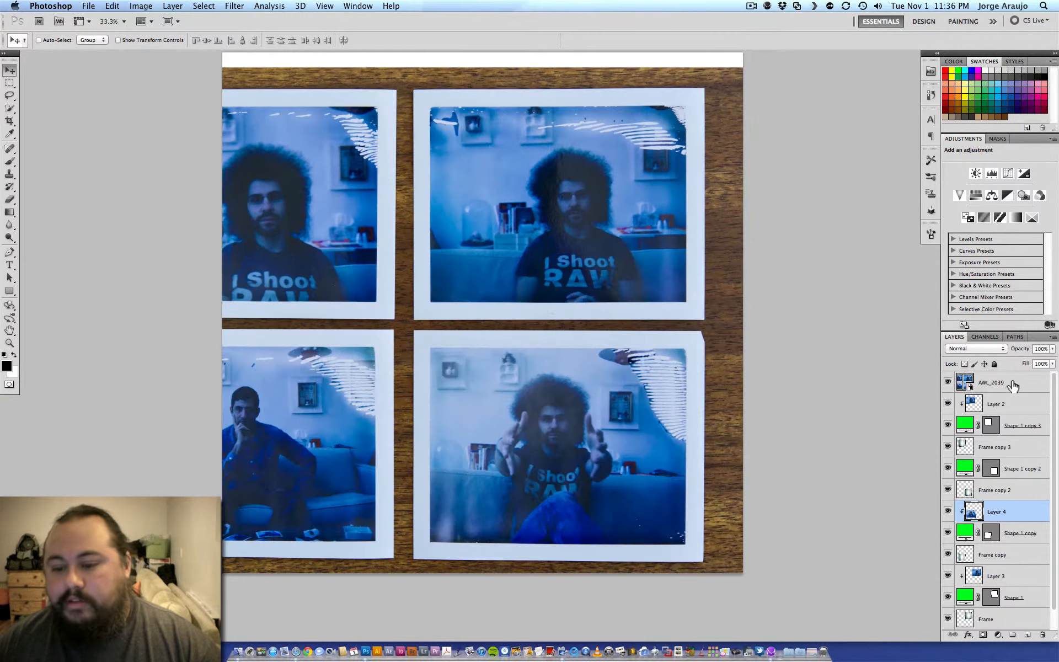
left_click(998, 382)
left_click_drag(531, 351, 563, 348)
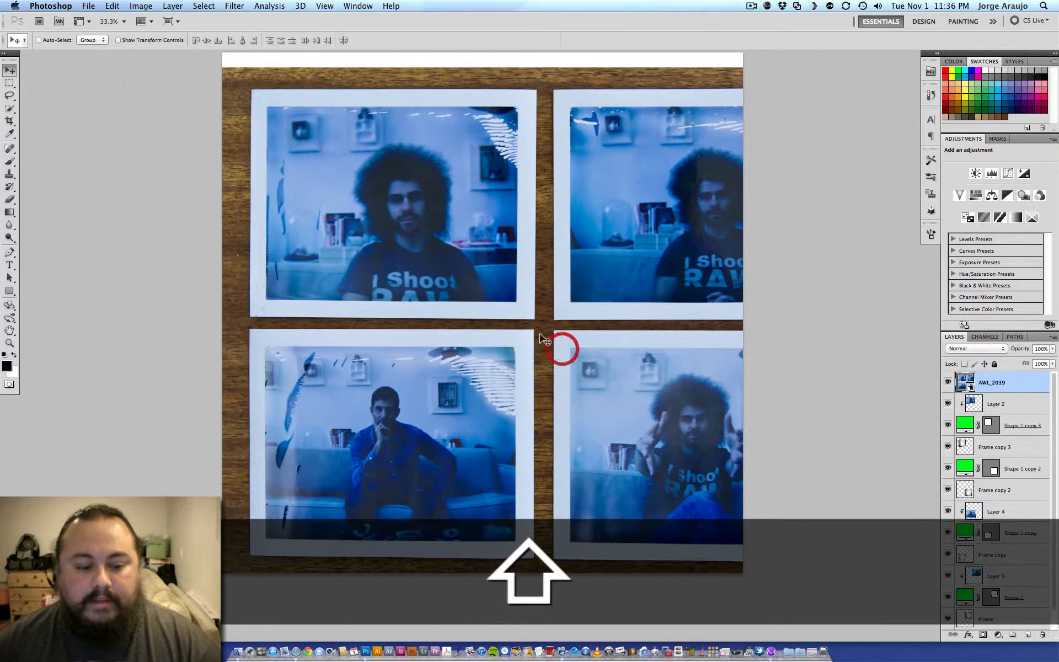
Copy the lower-left photo of AWL_2039 to a new layer using a rectangular selection, and hide AWL_2039.
left_click(9, 83)
left_click_drag(256, 345, 287, 368)
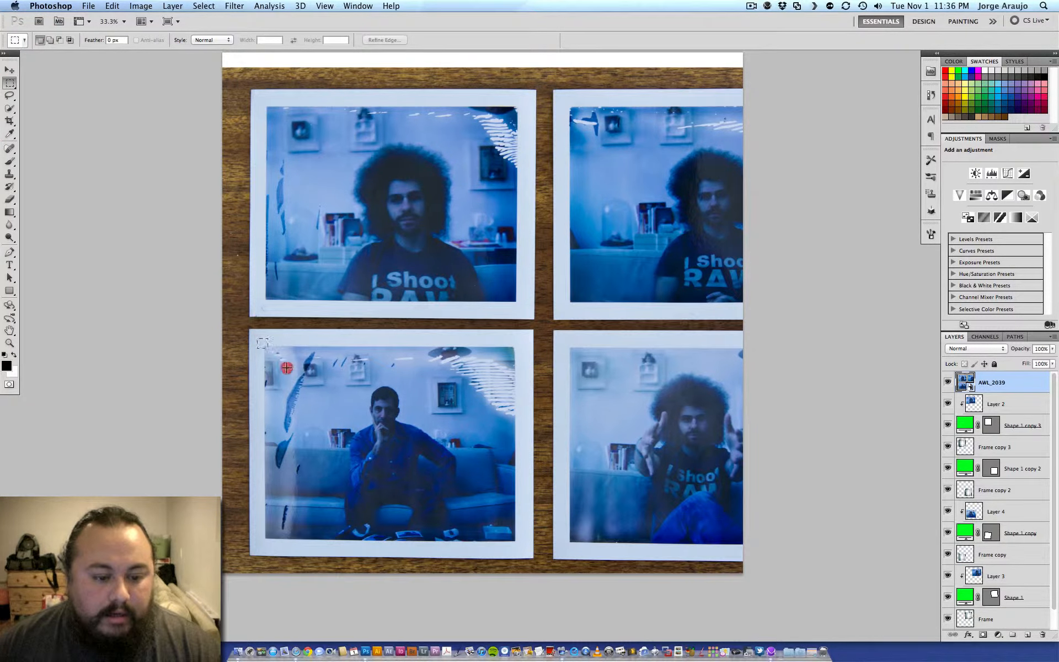
left_click_drag(524, 550, 516, 548)
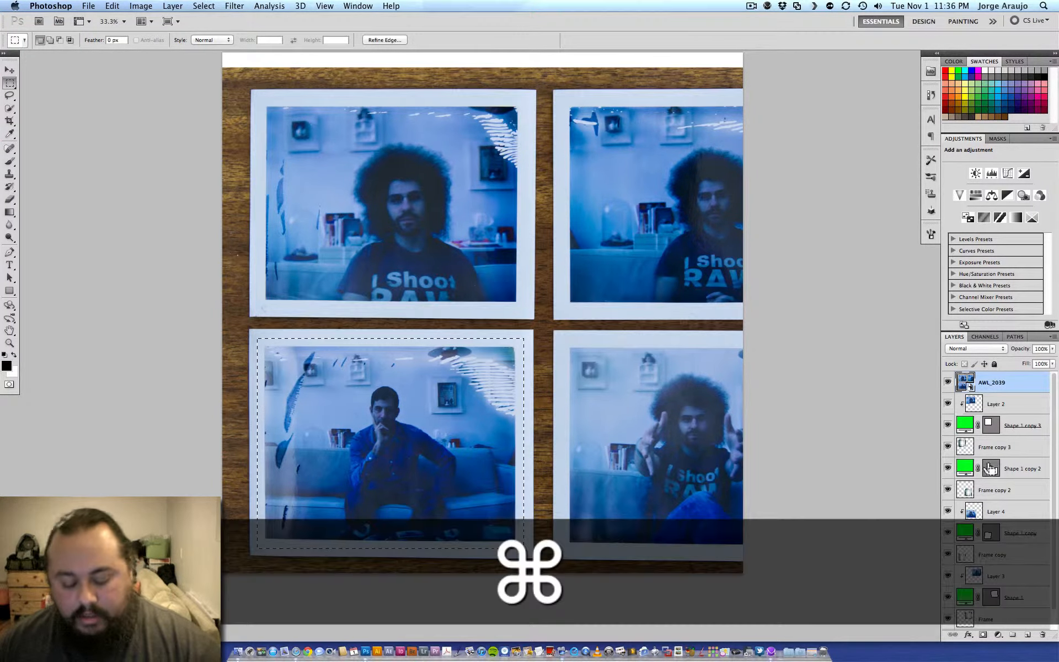
key("super+j")
left_click(947, 405)
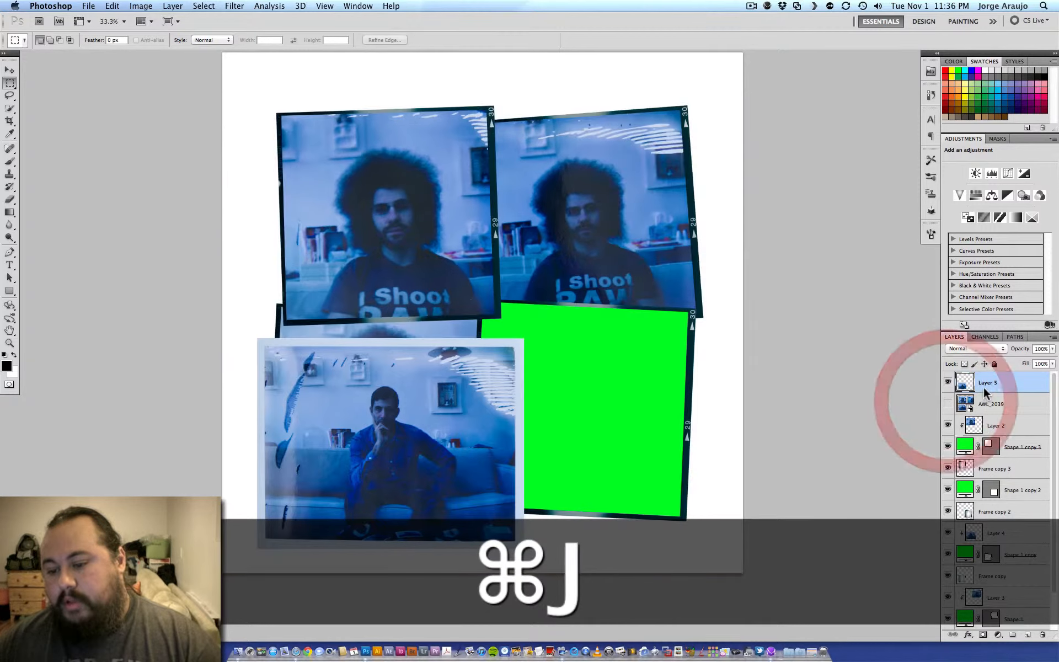
Place Layer 5 directly above Shape 1 copy 2, clip it to that shape, and move the photo into the lower-right frame.
left_click_drag(988, 385, 1001, 472)
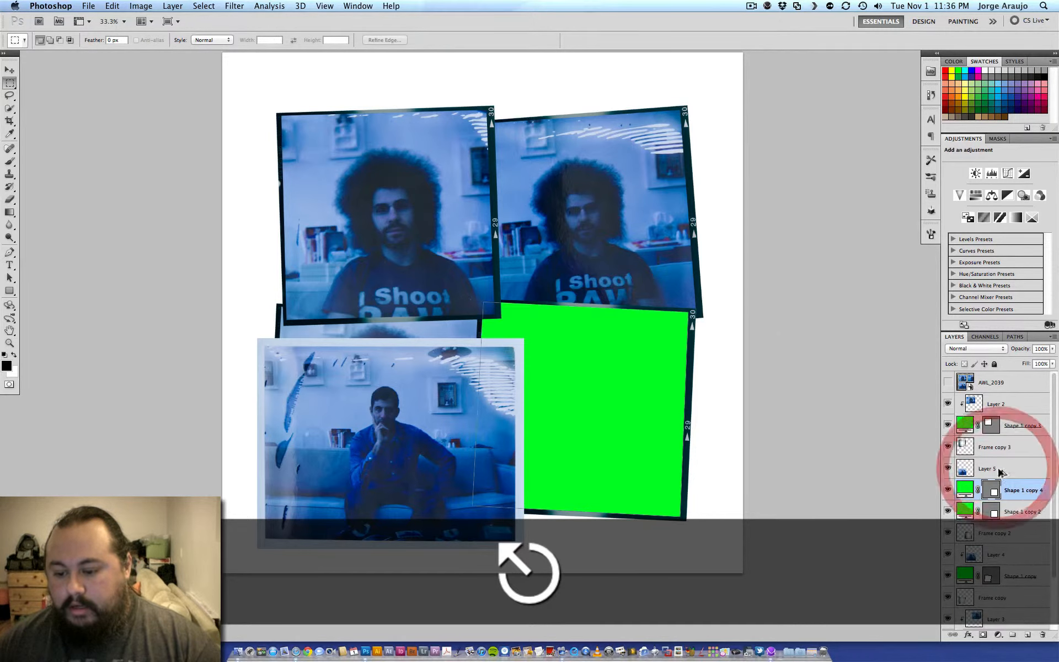
key("super+z")
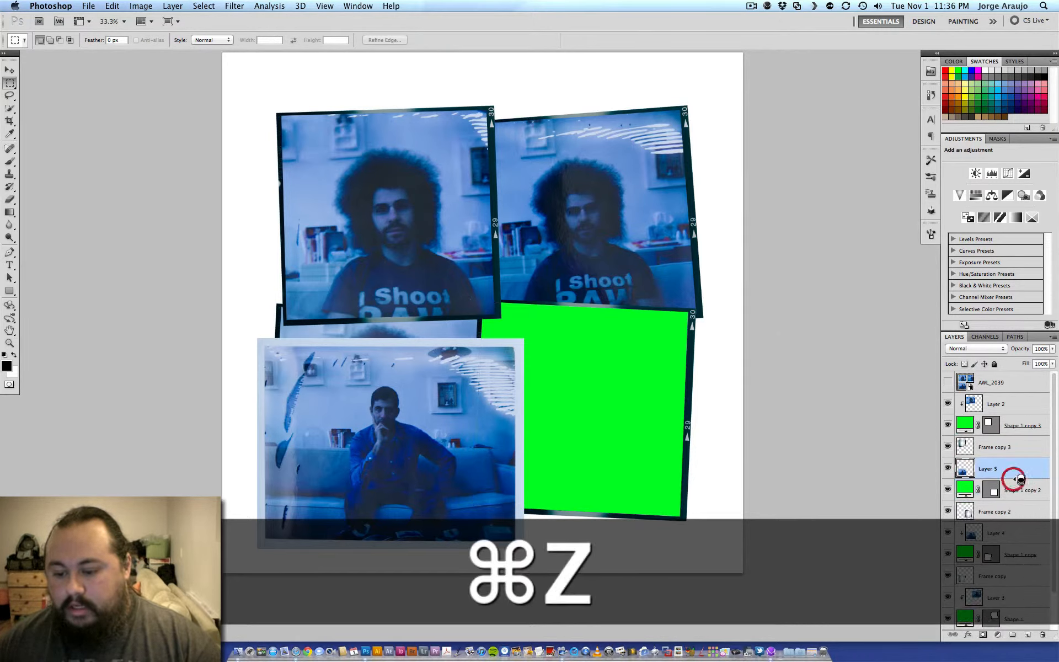
left_click(1011, 479, "alt")
key("v")
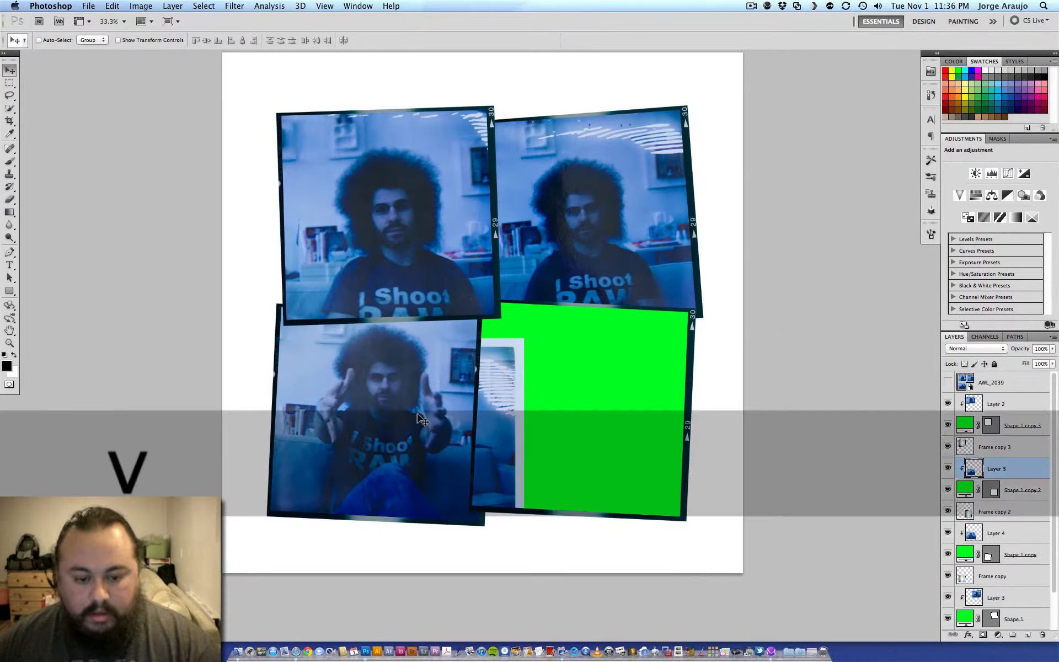
left_click_drag(411, 393, 693, 369)
Free-transform Layer 5, rotating it 2.83° to match the lower-right frame and scaling it to 108.64% to cover the placeholder.
key("super+t")
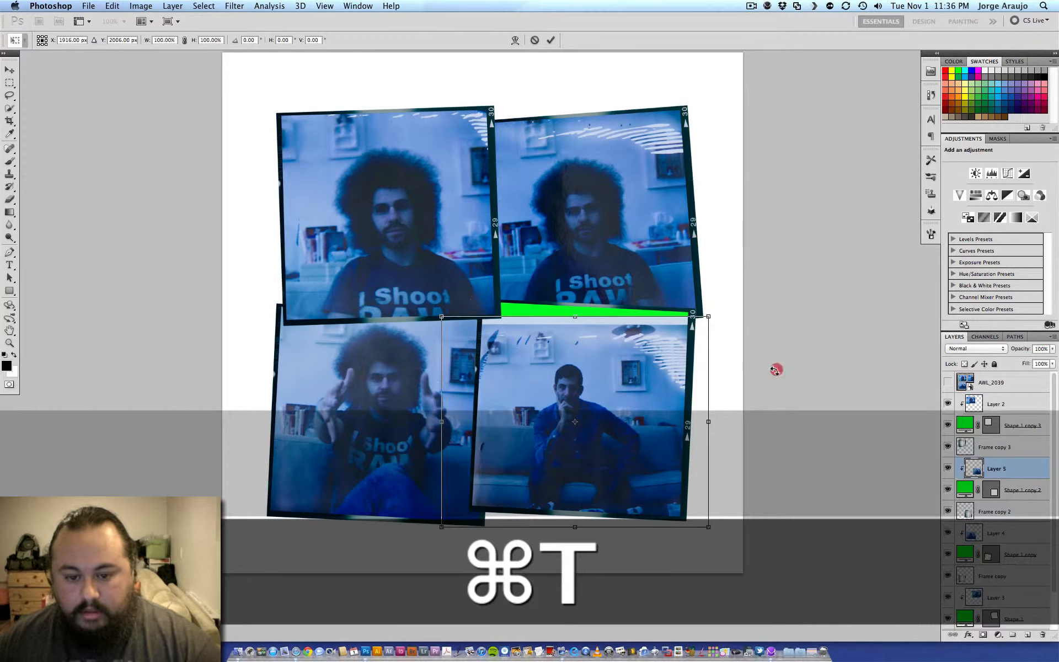
left_click_drag(776, 369, 776, 379)
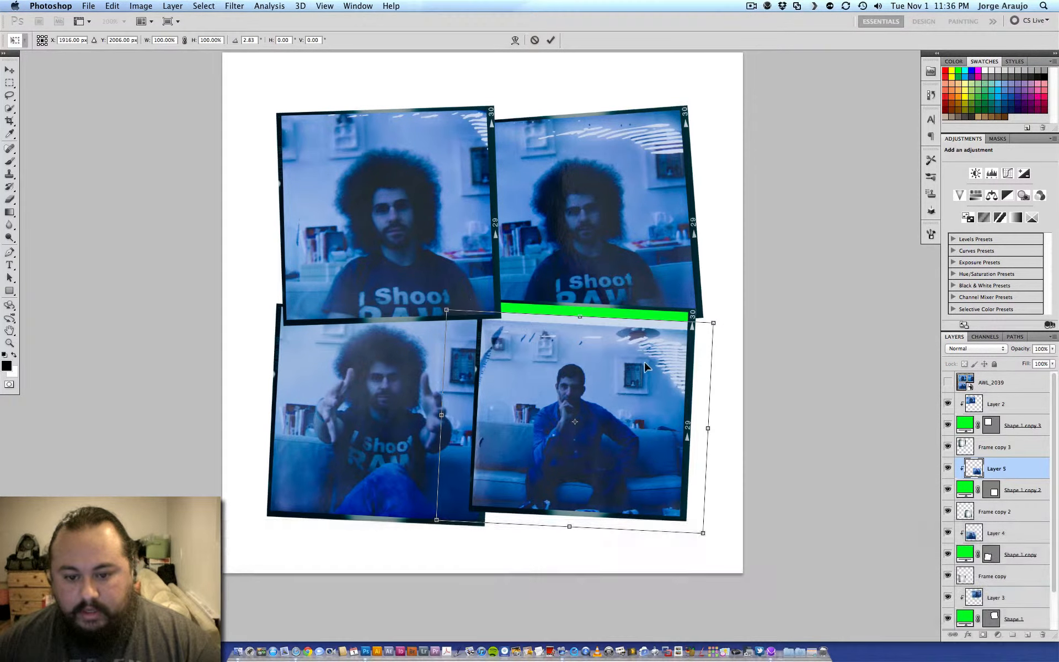
left_click_drag(647, 365, 647, 355)
left_click_drag(711, 312, 633, 351)
key("super+z")
left_click_drag(697, 334, 734, 308)
left_click(801, 313)
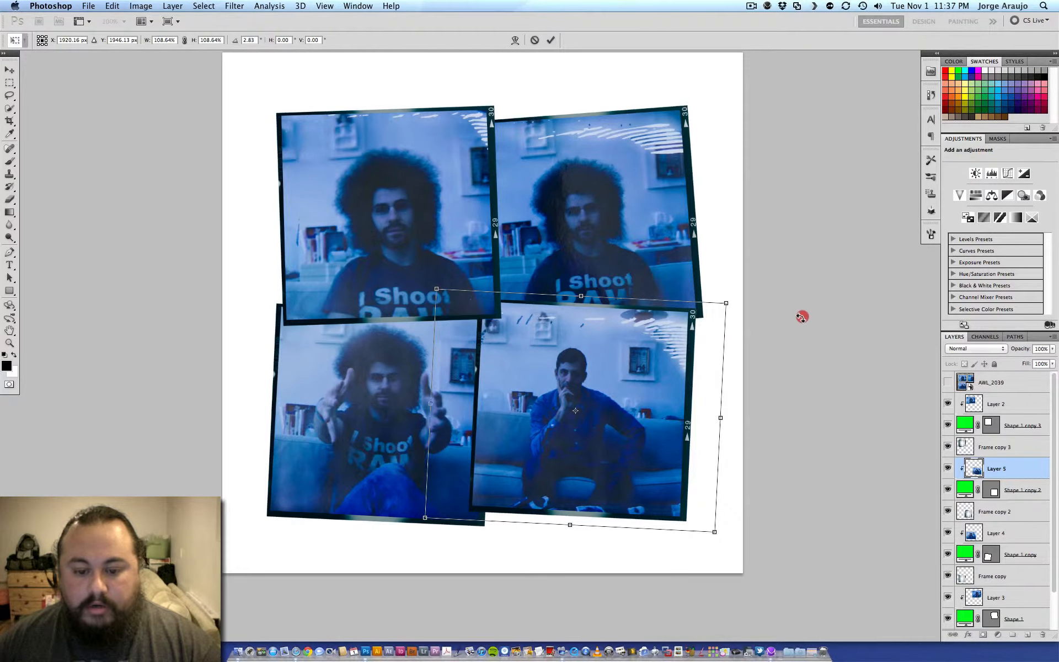
Nudge the Layer 5 photo right and slightly up inside the lower-right frame, and apply the transform.
key("shift+Right")
key("shift+Right")
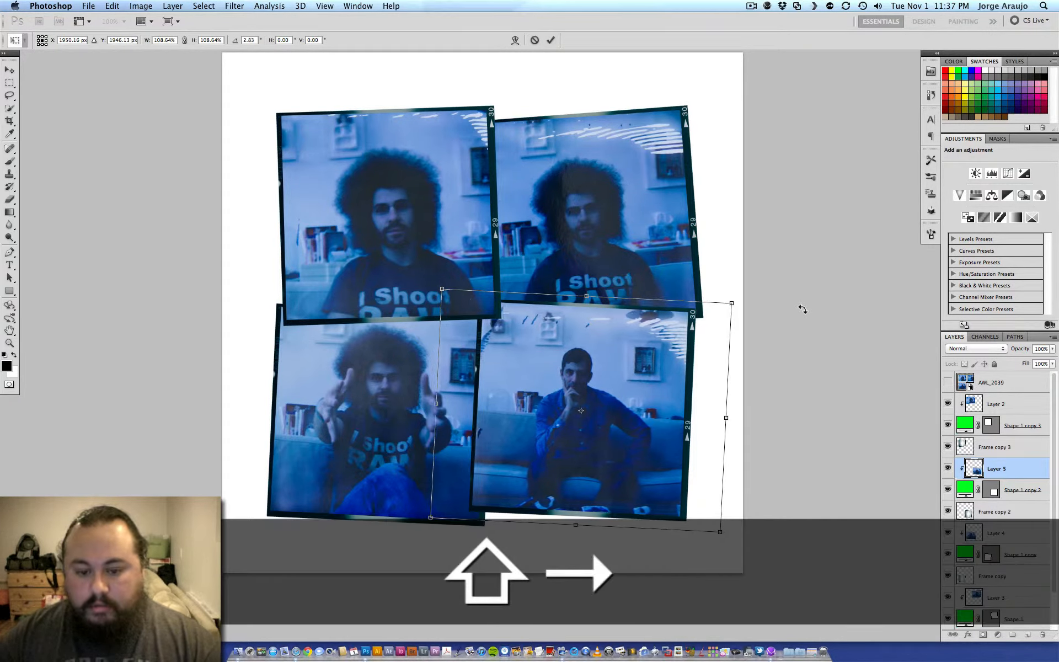
key("shift+Up")
key("shift+Up")
key("shift+Right")
key("shift+Right")
key("shift+Down")
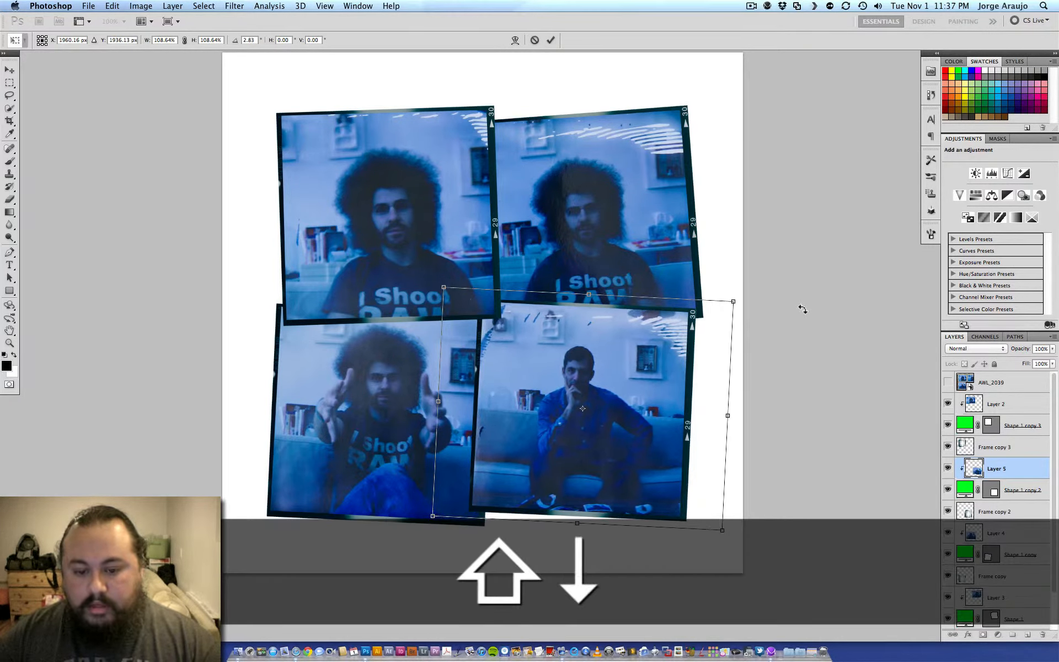
key("Left")
key("Return")
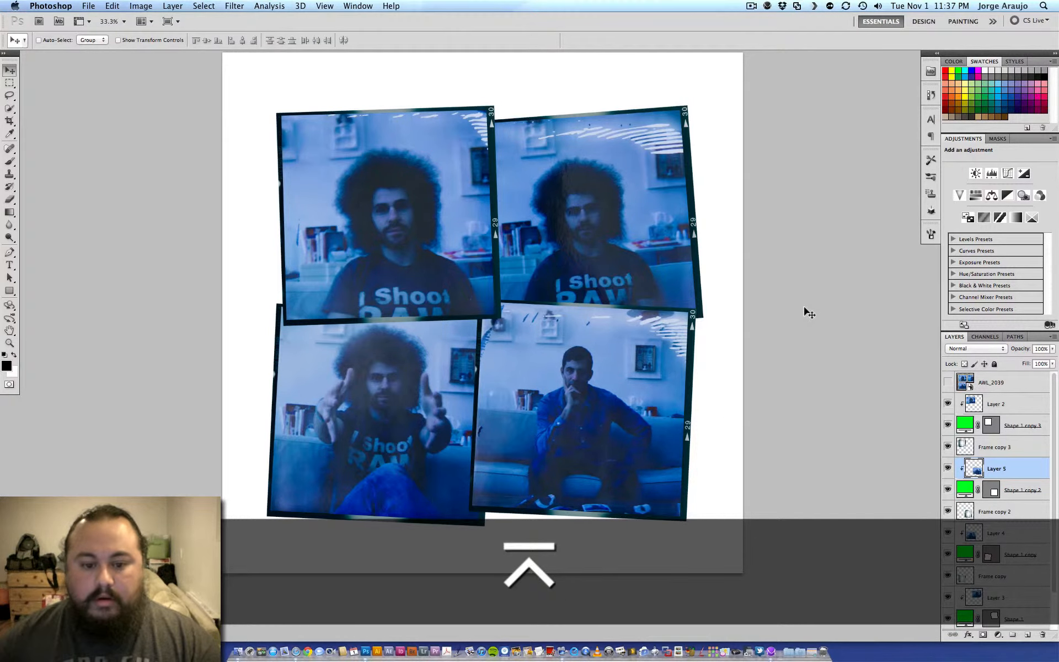
Select Frame copy 3 and hide every layer except the white Layer 1 background.
key("super+minus")
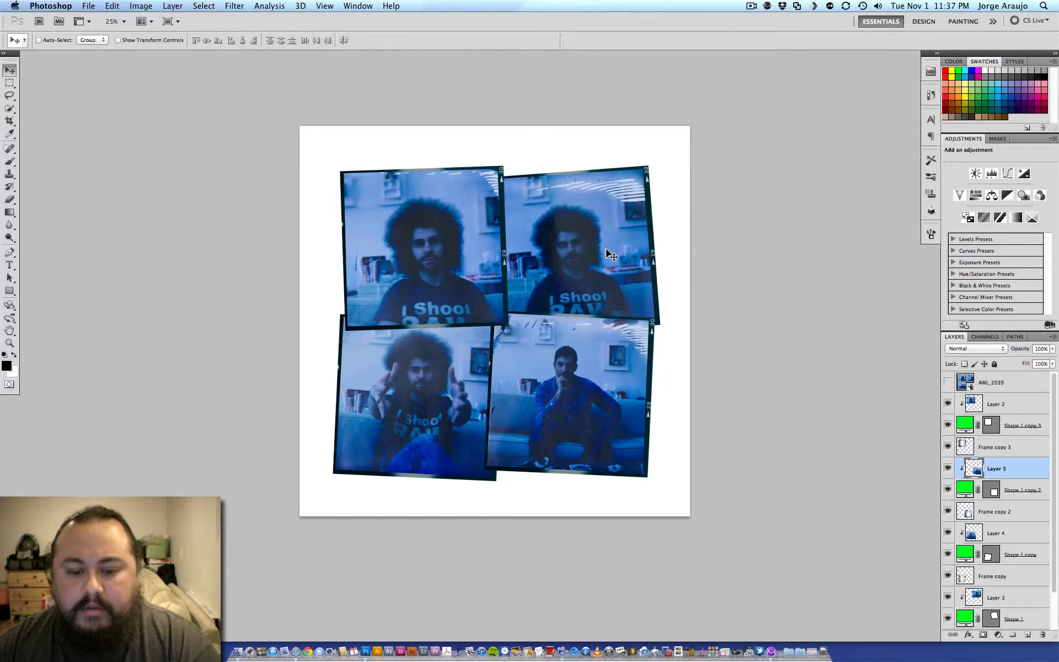
key("super+equal")
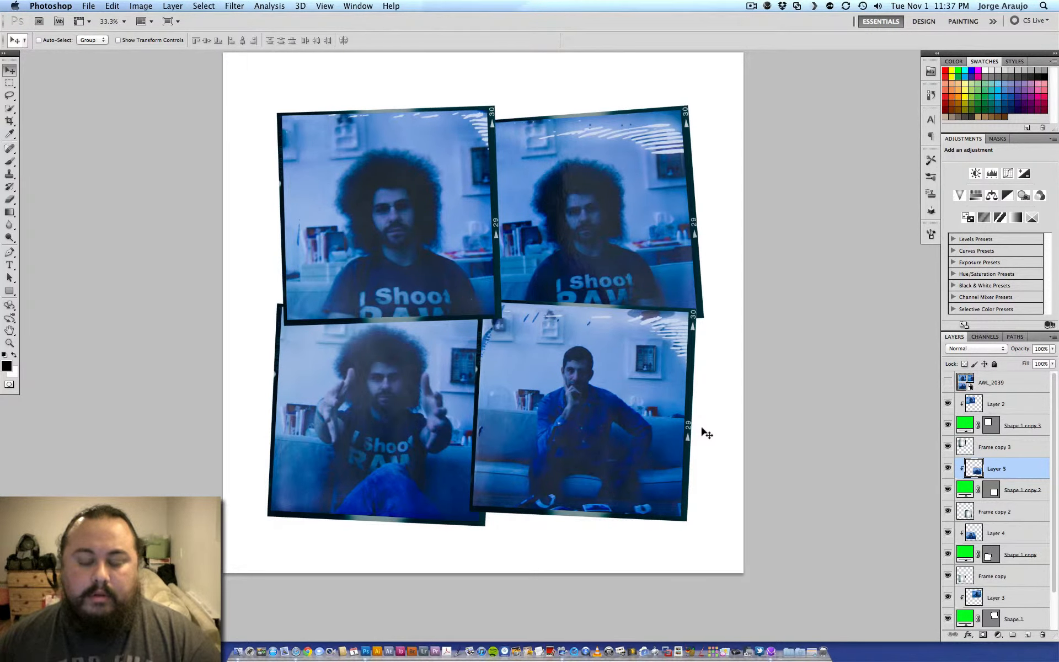
left_click(990, 448)
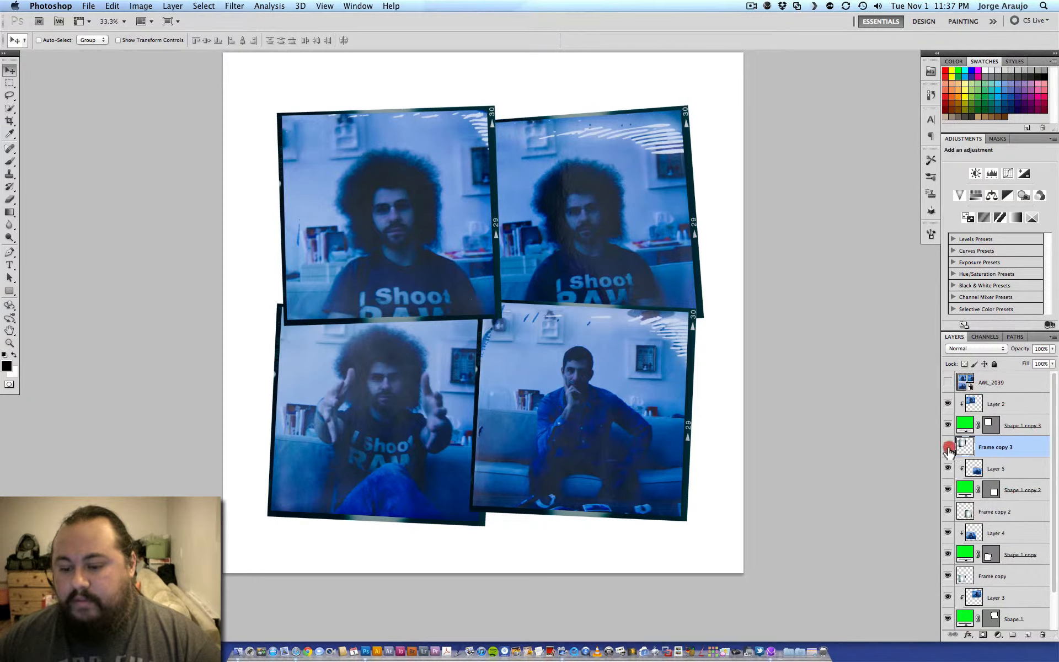
left_click(948, 448)
left_click(947, 447)
left_click(948, 448)
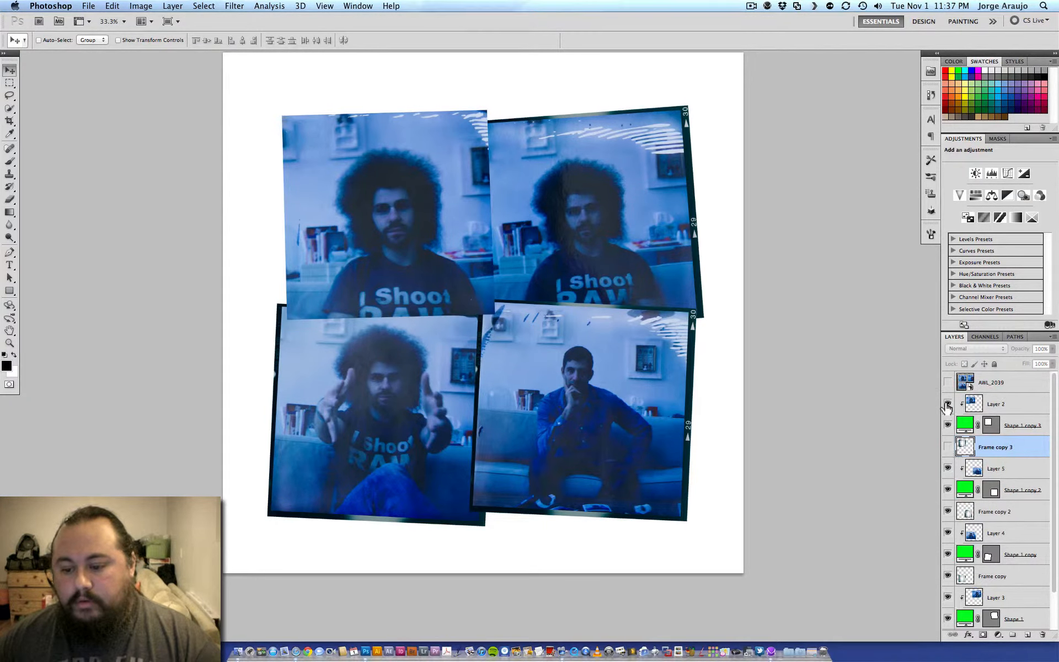
left_click_drag(947, 404, 948, 497)
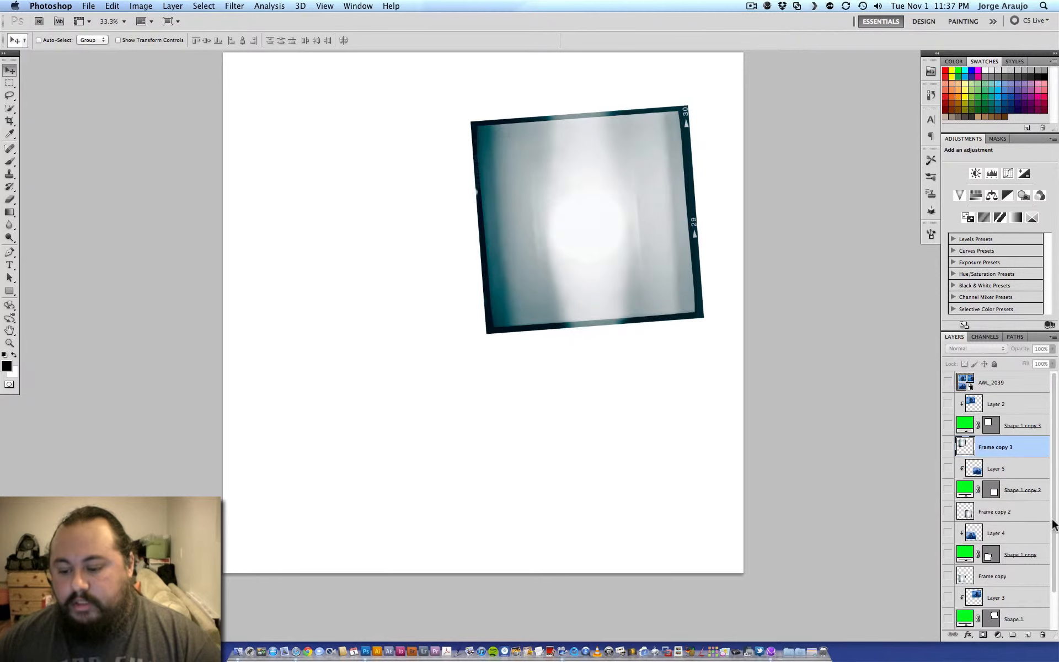
scroll(1054, 524, "down", 2)
left_click(947, 598)
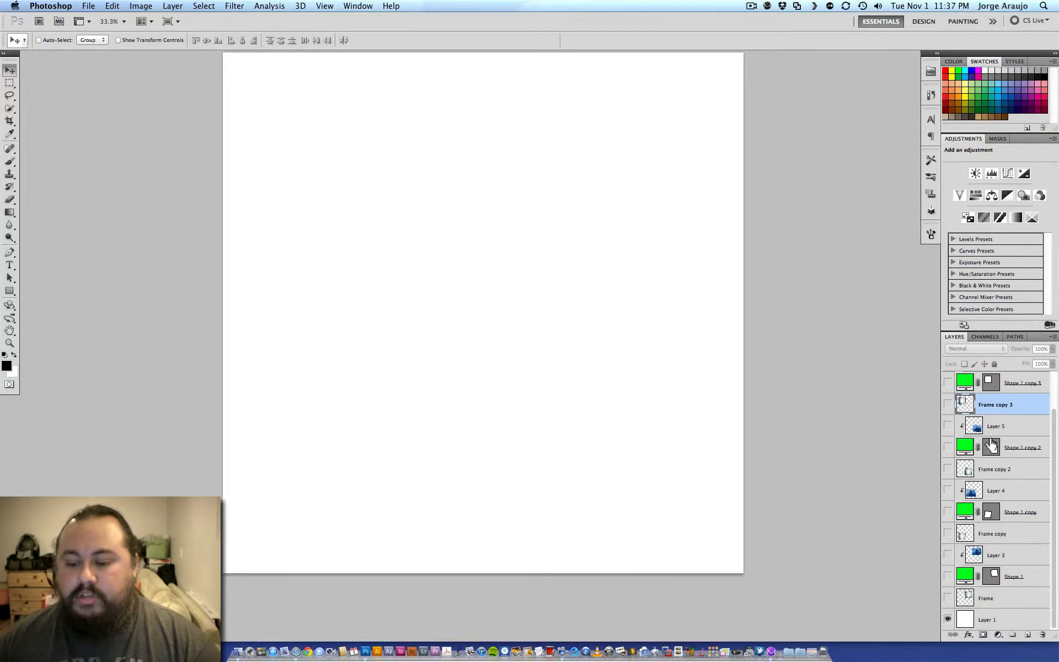
Show Frame copy 3 and its green placeholder Shape 1 copy 3.
left_click_drag(1054, 429, 1051, 350)
left_click(948, 447)
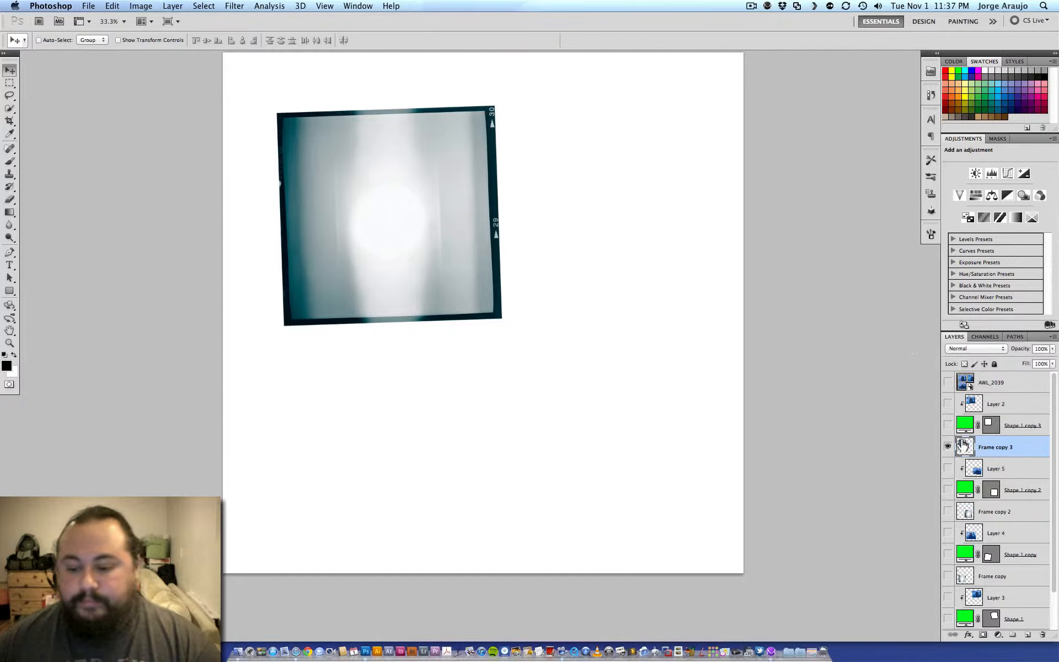
left_click(947, 426)
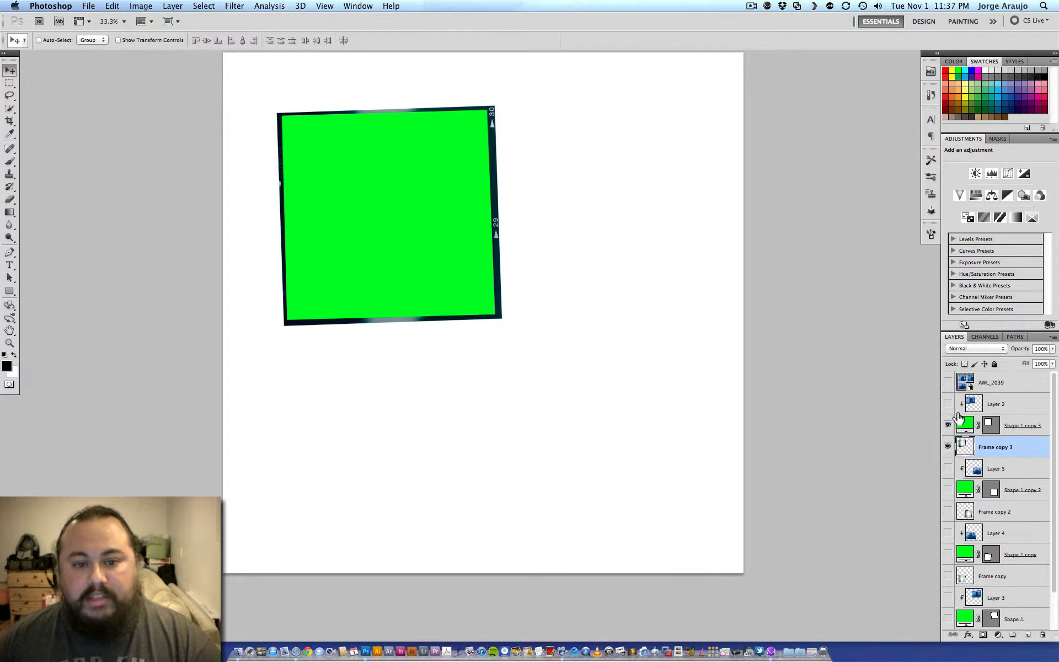
left_click(948, 425)
left_click(947, 426)
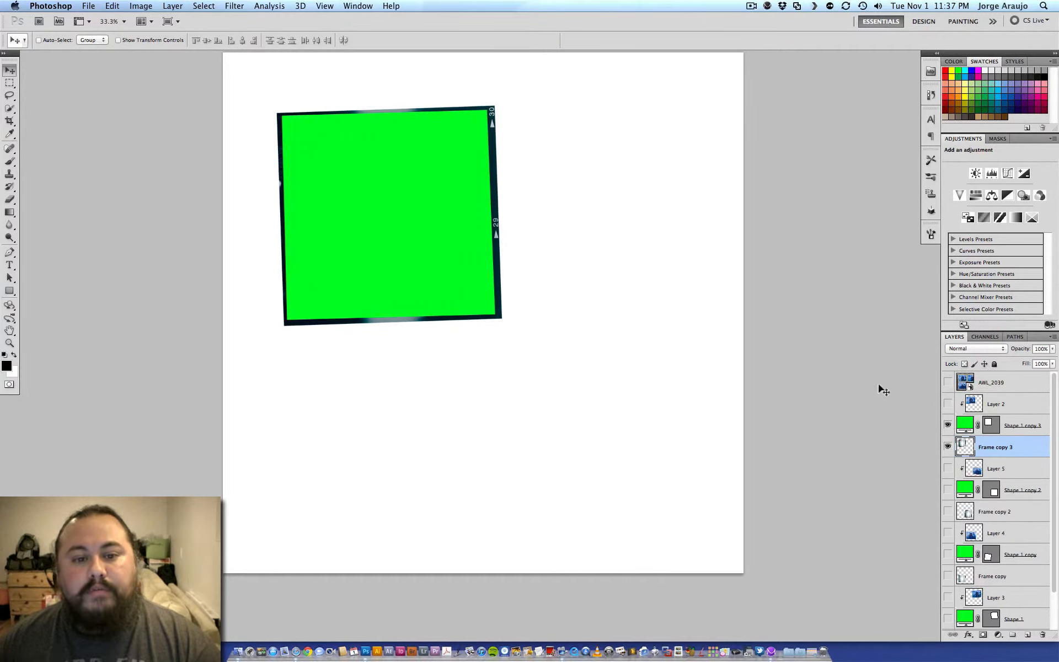
View the upper-left frame at 100% and show its clipped photo, Layer 2.
key("super+equal")
key("super+equal")
key("super+equal")
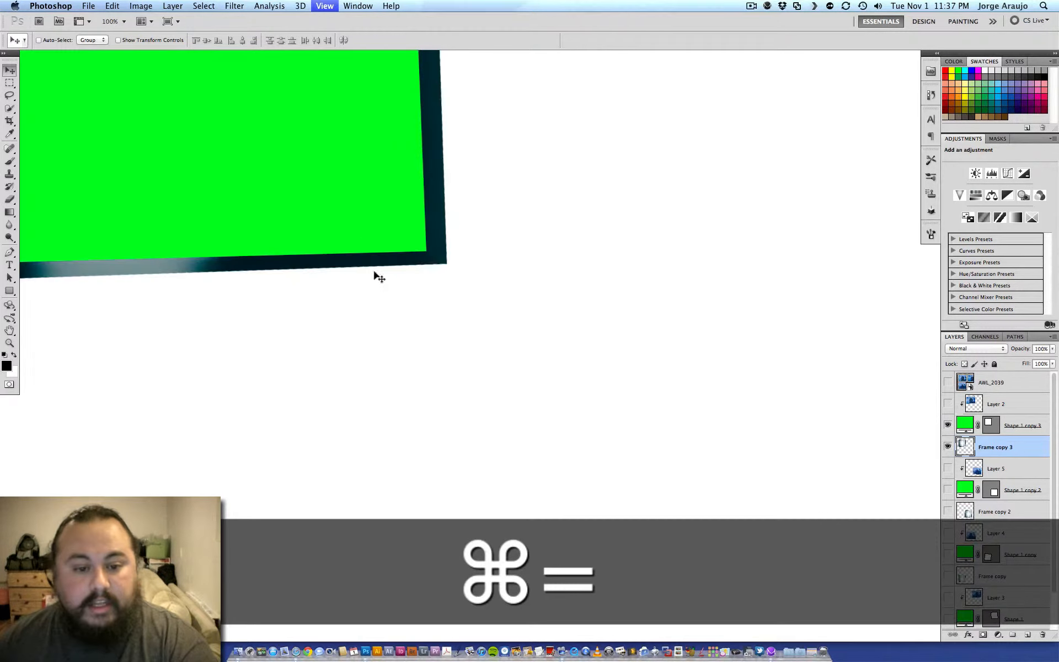
scroll(123, 286, "up", 5)
scroll(123, 286, "left", 3)
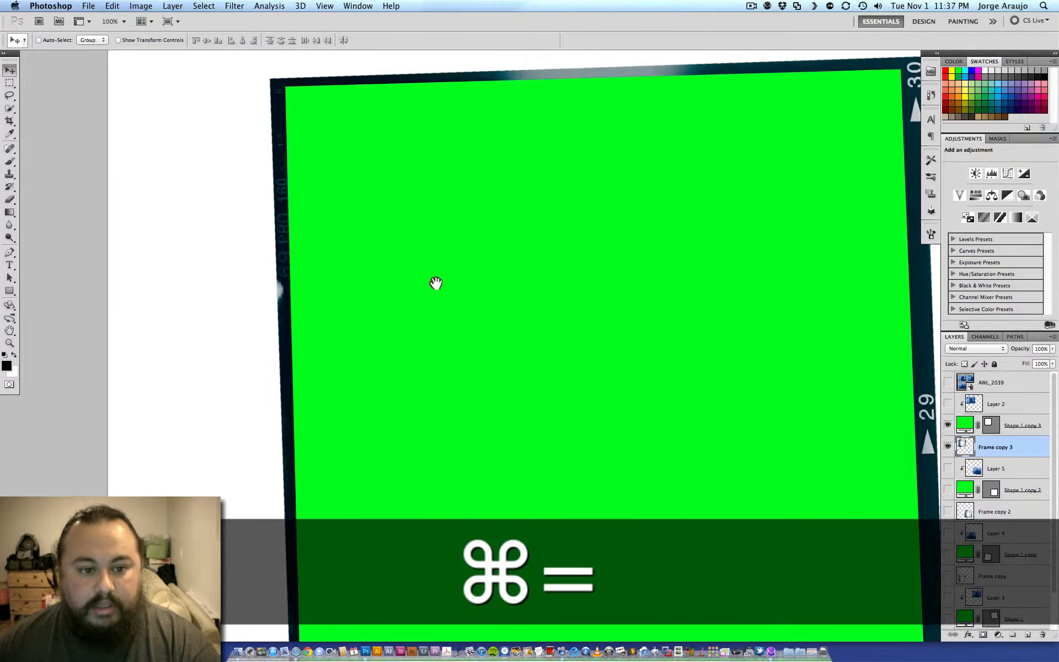
left_click(947, 404)
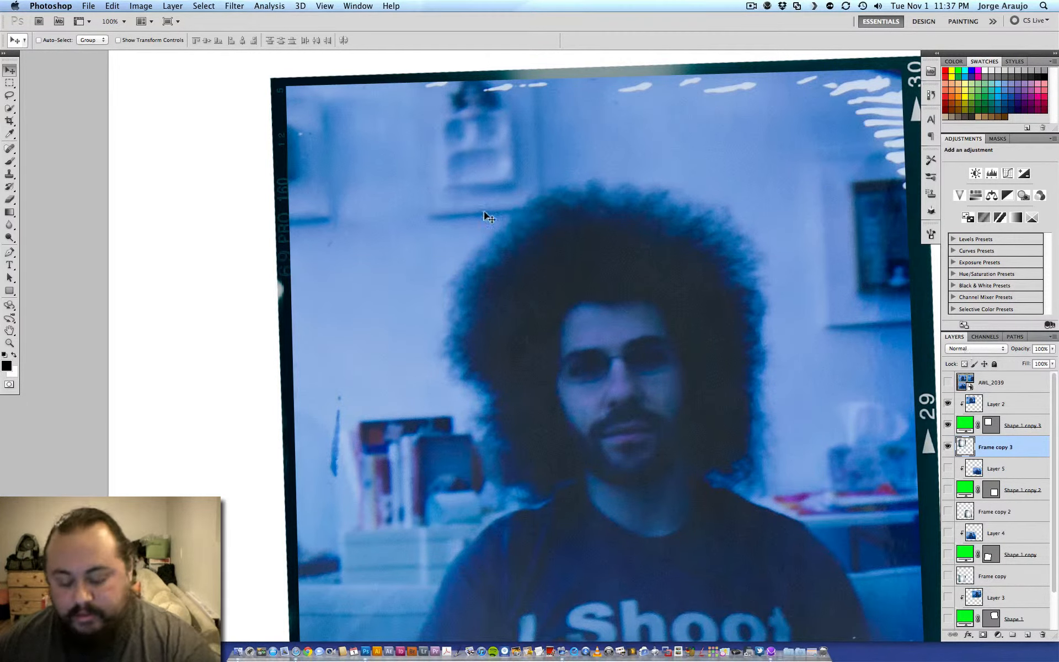
Examine at 200% how the photo meets the right and bottom edges of the upper-left frame.
key("super+equal")
left_click_drag(672, 278, 425, 439)
left_click_drag(601, 299, 617, 294)
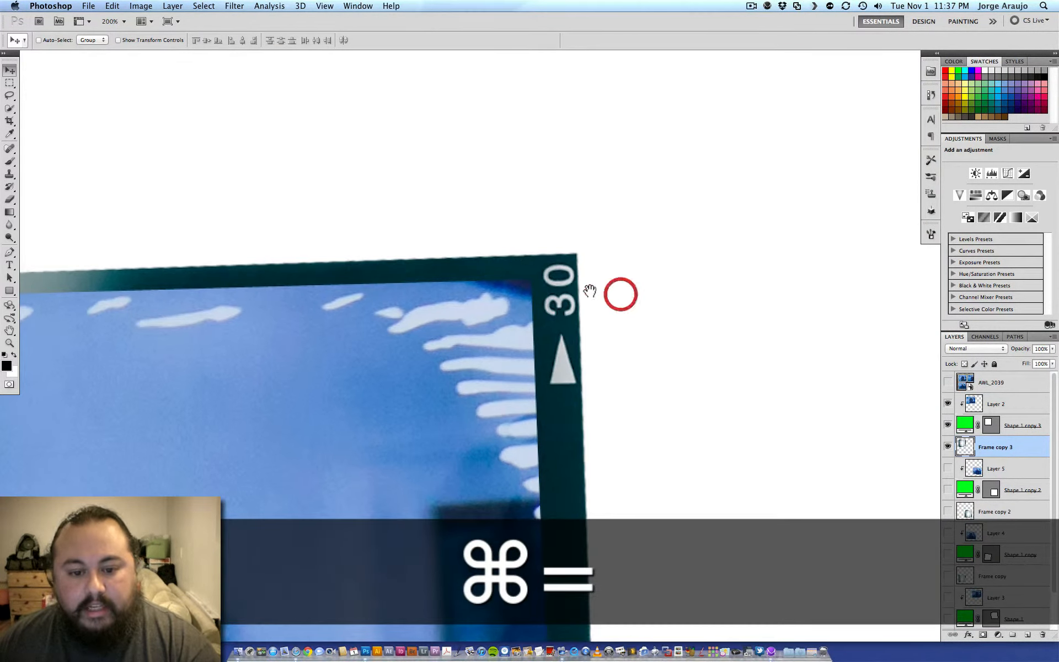
left_click_drag(556, 478, 598, 264)
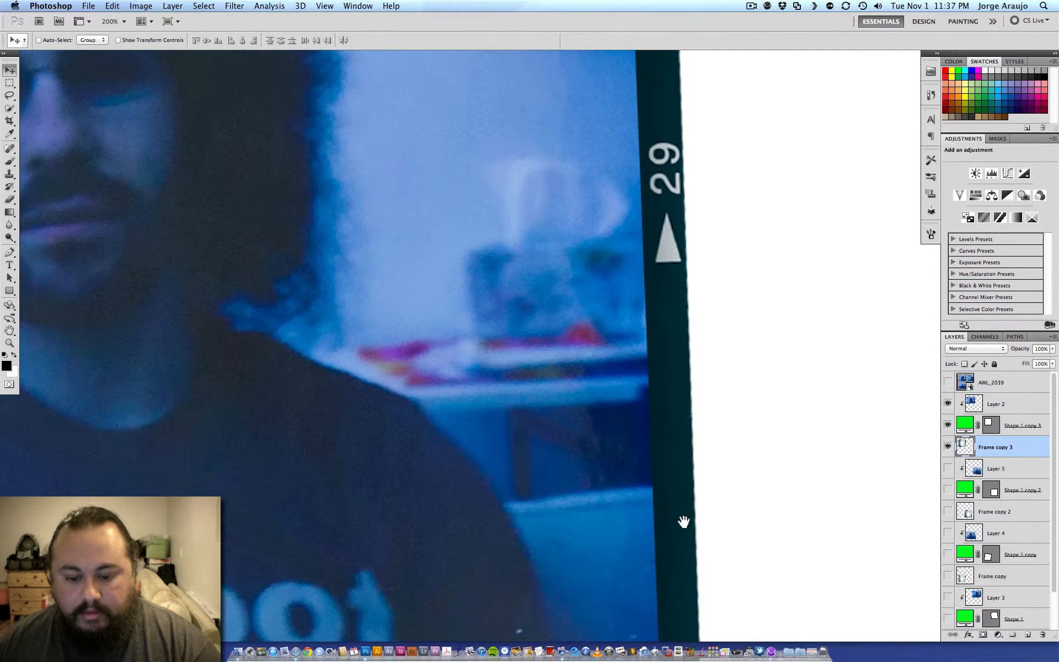
left_click_drag(684, 520, 712, 389)
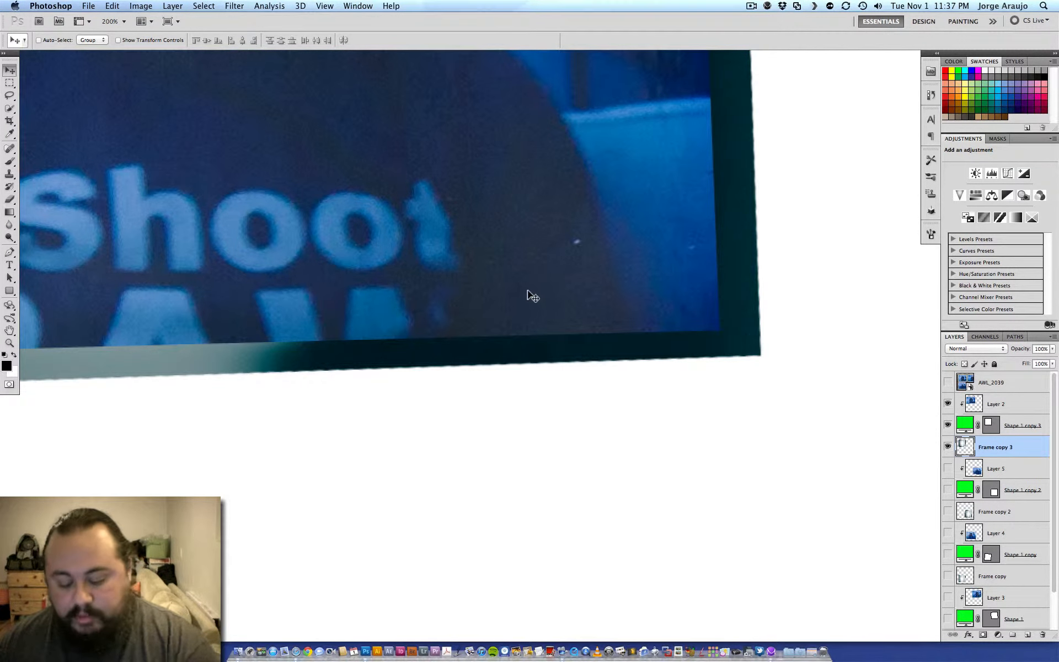
key("super+minus")
key("super+minus")
key("super+minus")
key("super+minus")
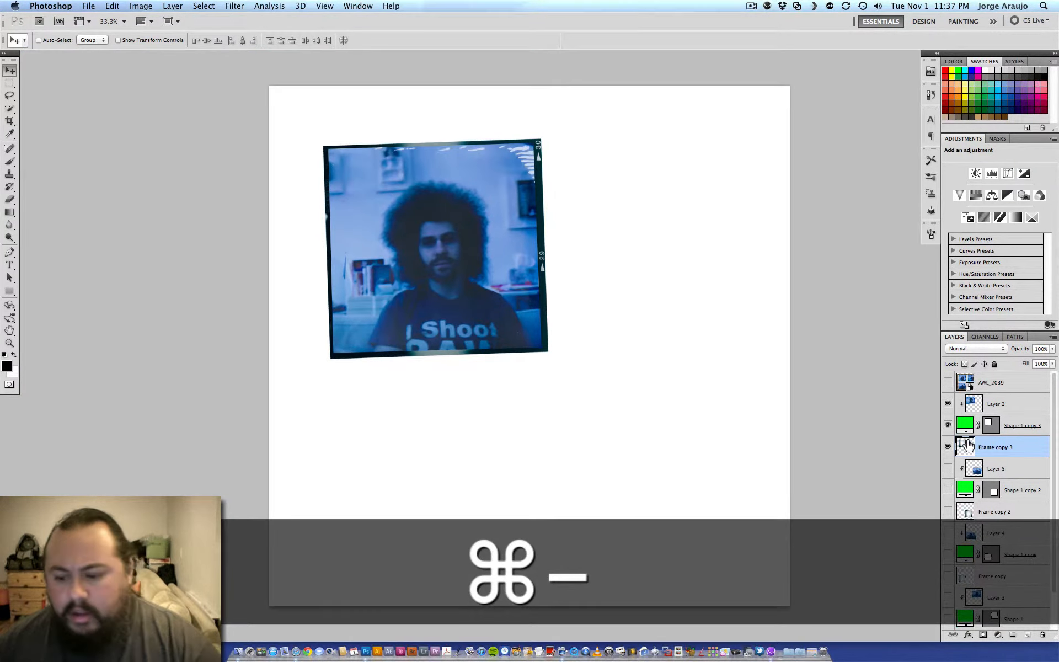
Toggle Frame copy 3 off and on to compare the photo with and without its border, keeping that layer selected.
left_click(948, 447)
left_click(948, 447)
left_click(1001, 446)
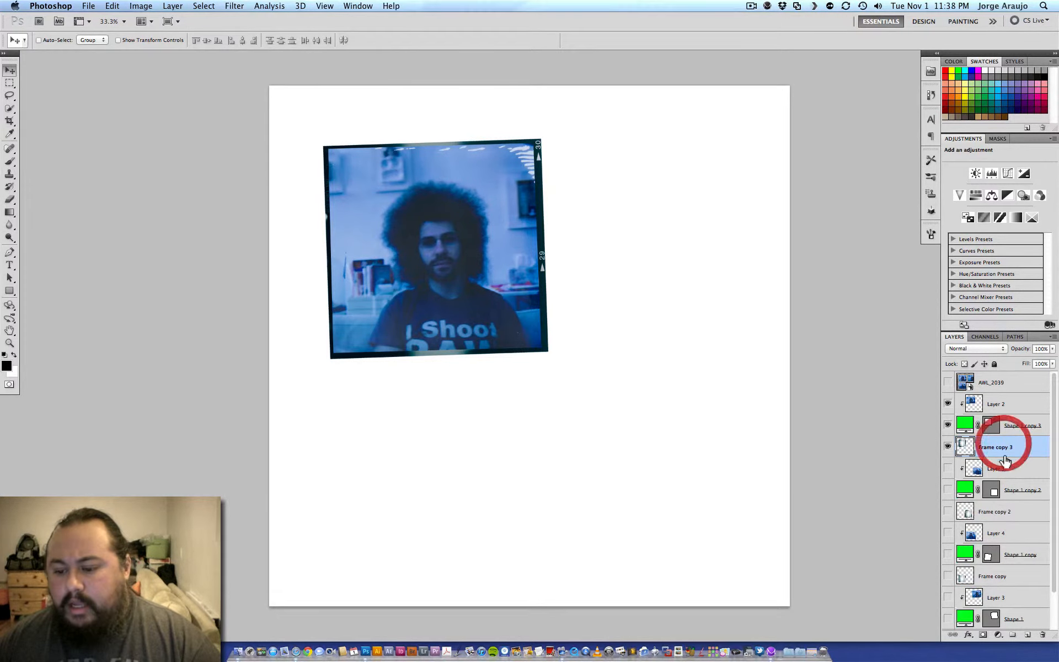
Add a Multiply drop shadow to Frame copy 3 with opacity 84%, distance 23 px, spread 5% and size 46 px.
left_click(969, 634)
left_click(995, 519)
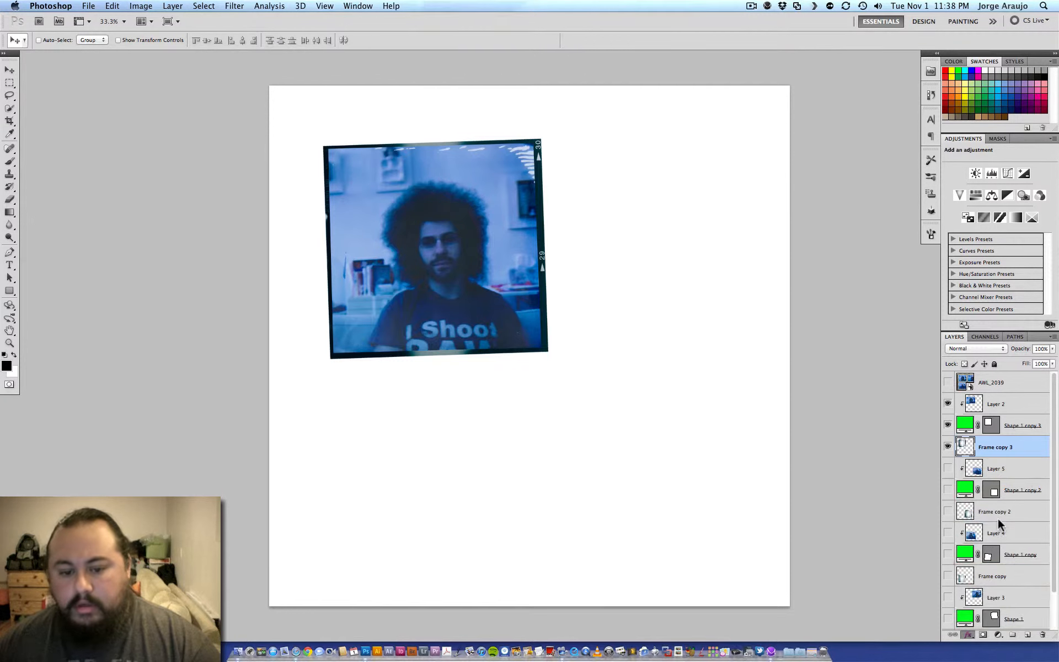
left_click_drag(586, 186, 773, 332)
left_click_drag(686, 334, 727, 305)
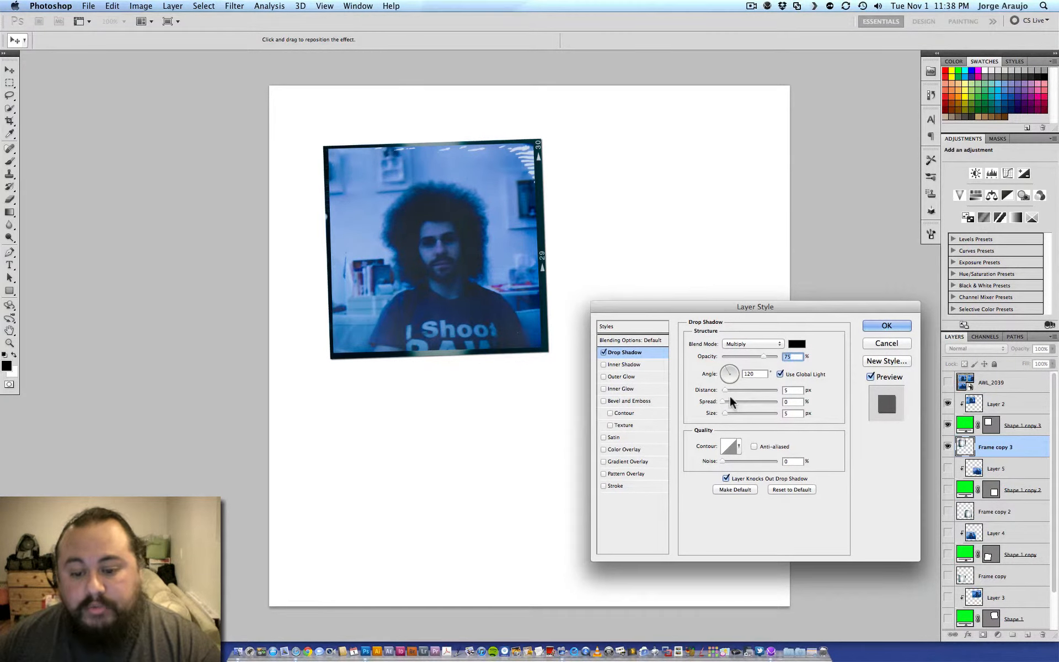
mouse_move(724, 390)
left_mouse_down()
mouse_move(743, 390)
mouse_move(736, 409)
mouse_move(724, 402)
left_mouse_up()
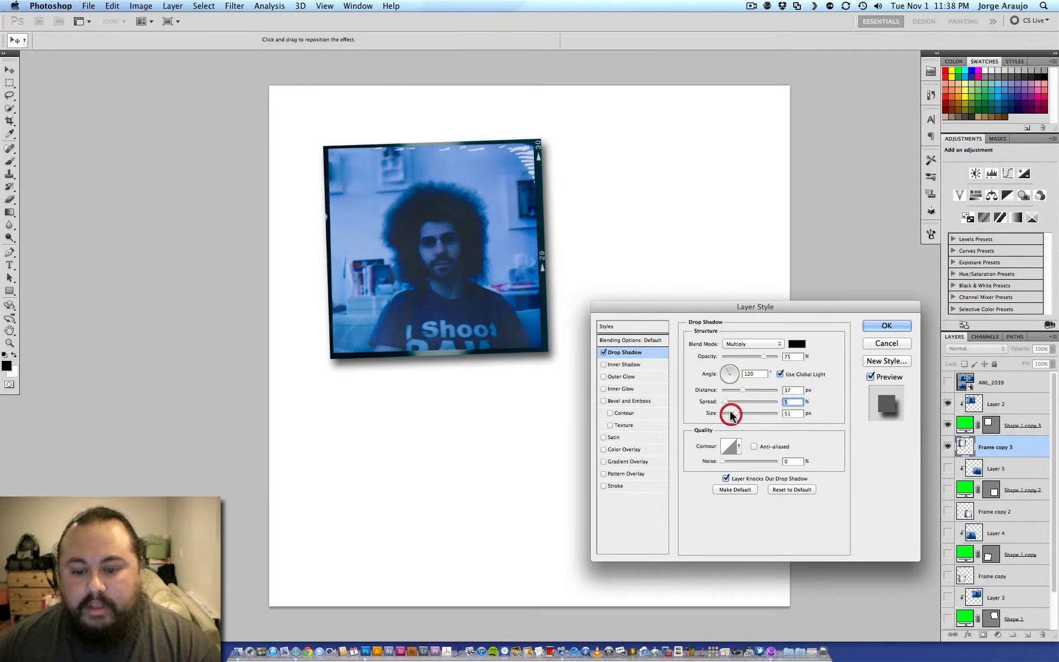
left_click_drag(738, 391, 733, 390)
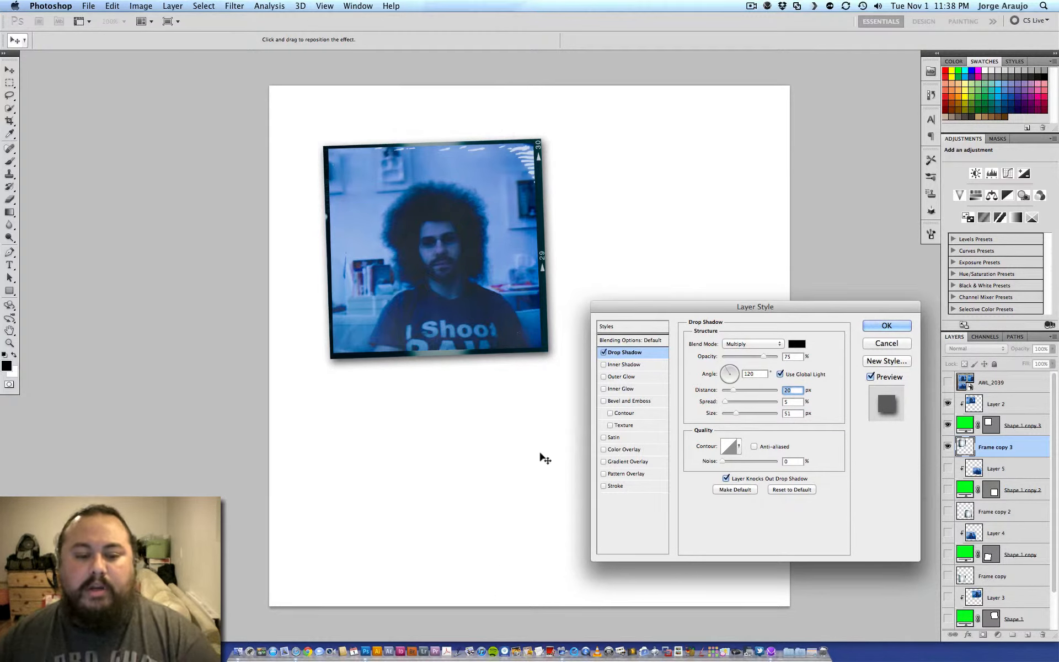
left_click(732, 388)
left_click_drag(732, 388, 734, 412)
left_click_drag(763, 357, 770, 359)
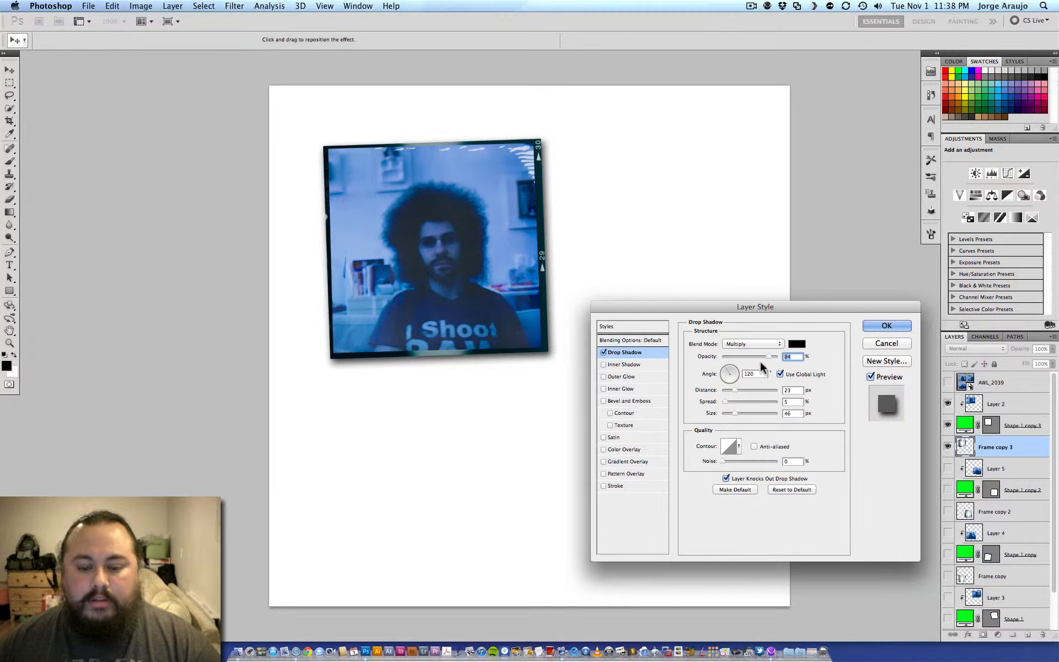
left_click(886, 325)
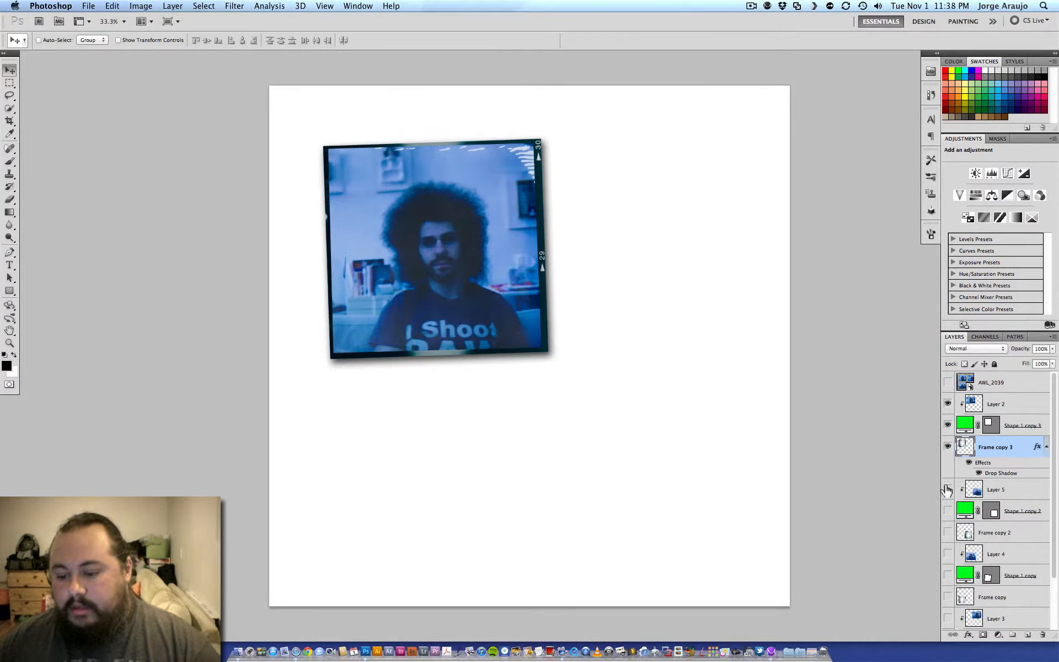
Show all the hidden photo, shape and frame layers below Frame copy 3 and collapse that layer's effects list.
left_click_drag(943, 549, 947, 602)
scroll(1020, 521, "down", 3)
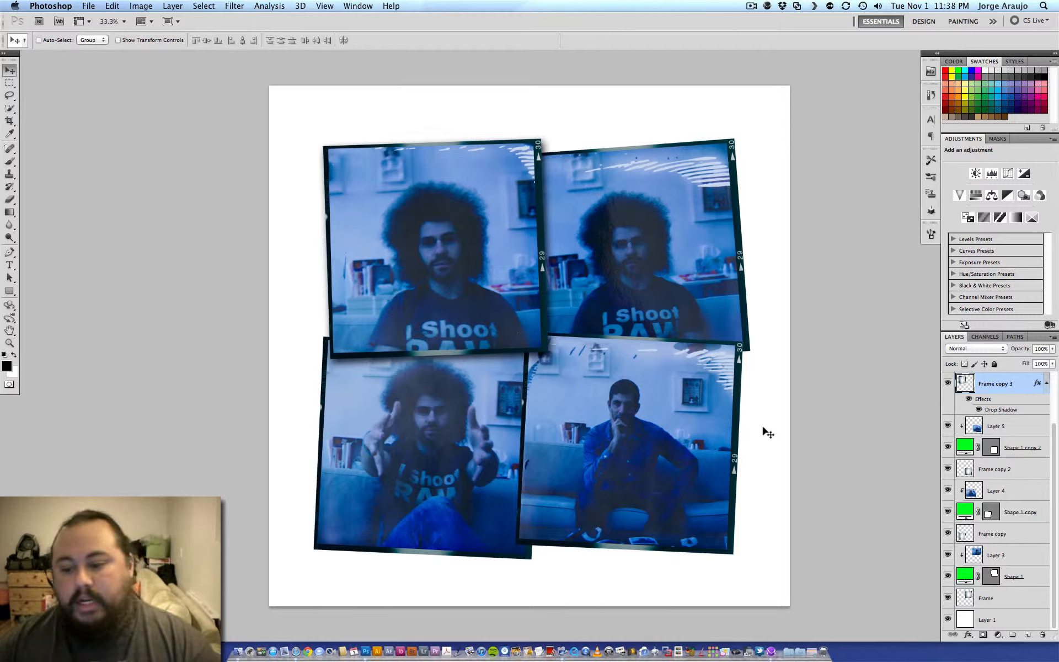
left_click(1051, 405)
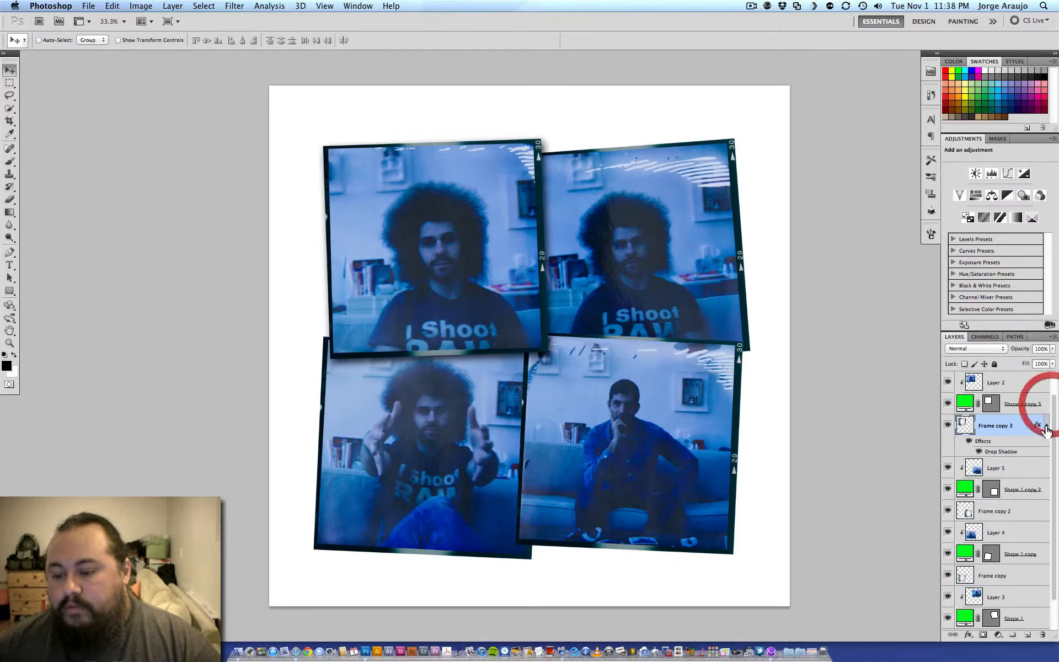
left_click(1046, 426)
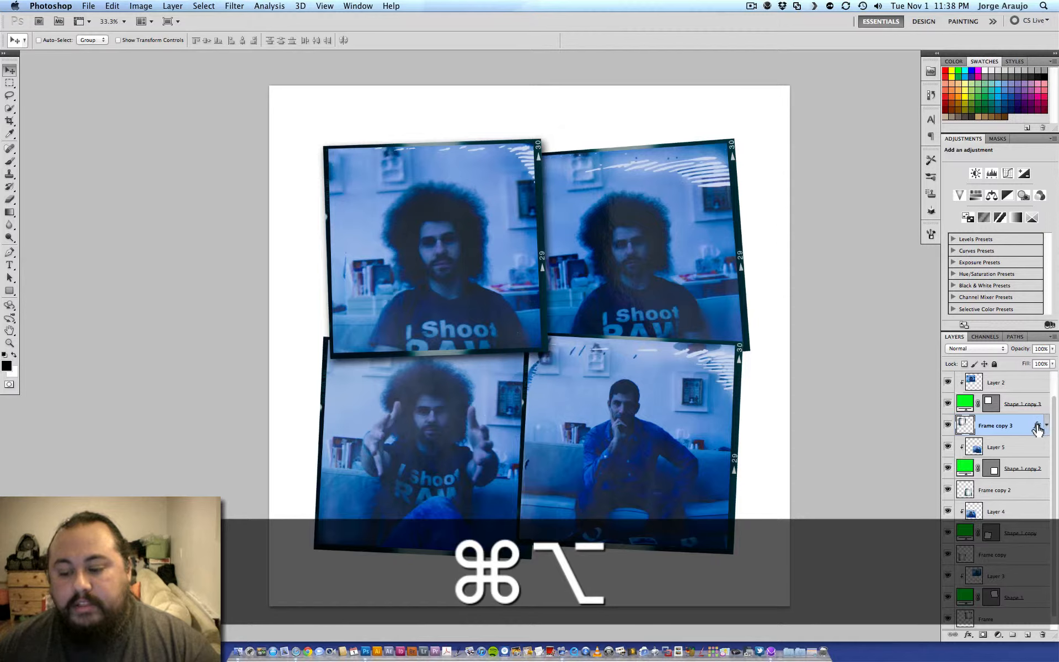
Copy the drop shadow from Frame copy 3 to Frame copy 2 and collapse its effects list, keeping the layer shown.
left_click_drag(1037, 426, 1049, 517)
left_click(1046, 489)
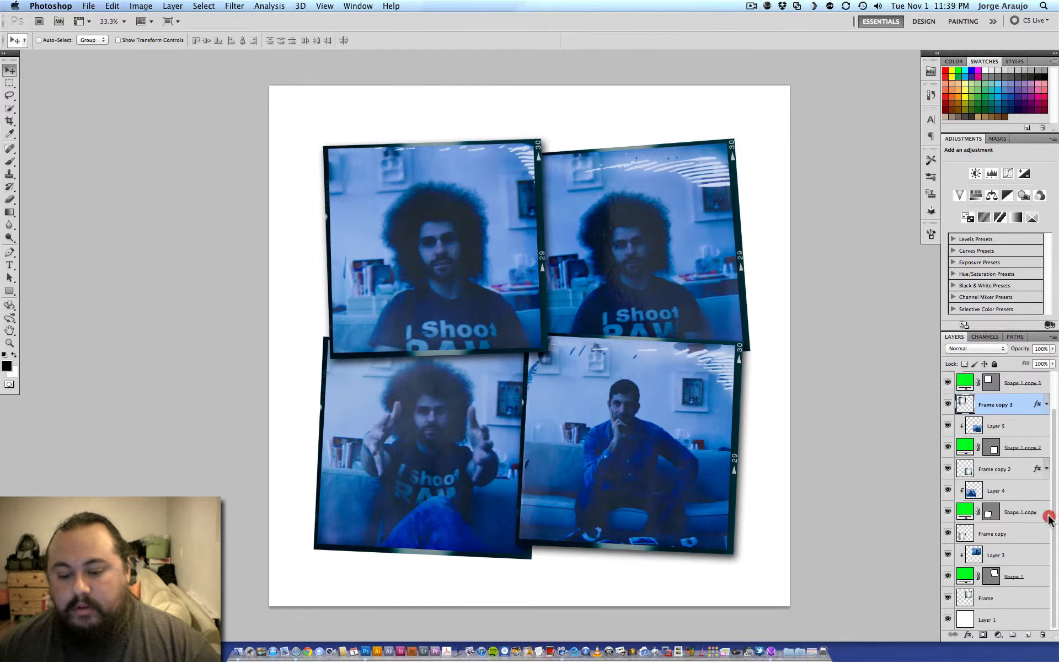
left_click(948, 468)
left_click(948, 468)
Copy the drop shadow from Frame copy 2 to the Frame copy and Frame layers.
key("super+alt")
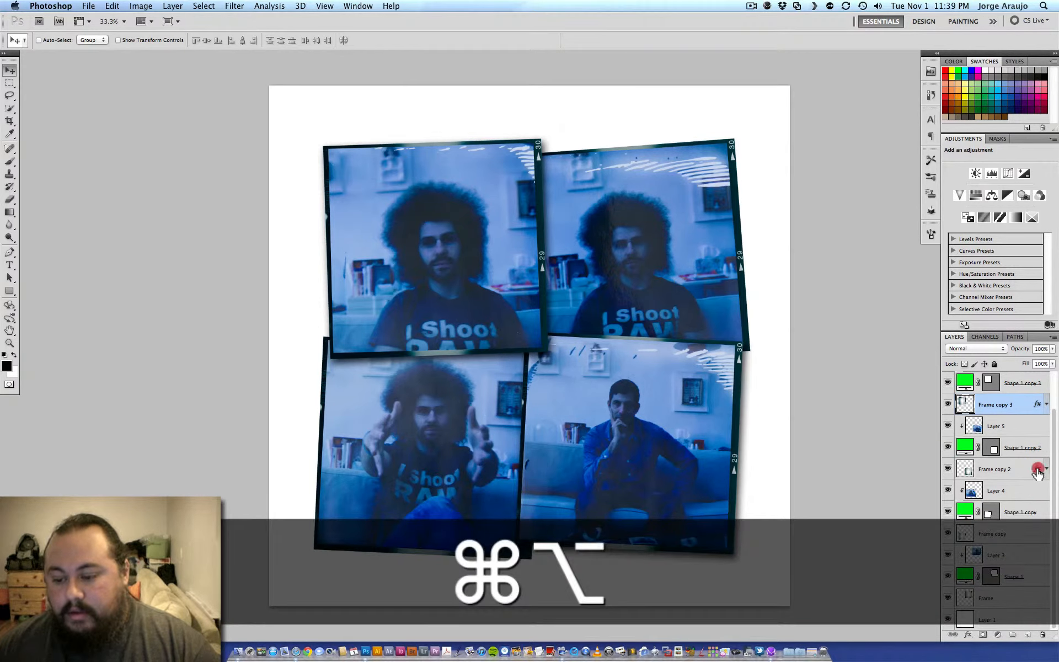
left_click_drag(1039, 470, 1029, 619)
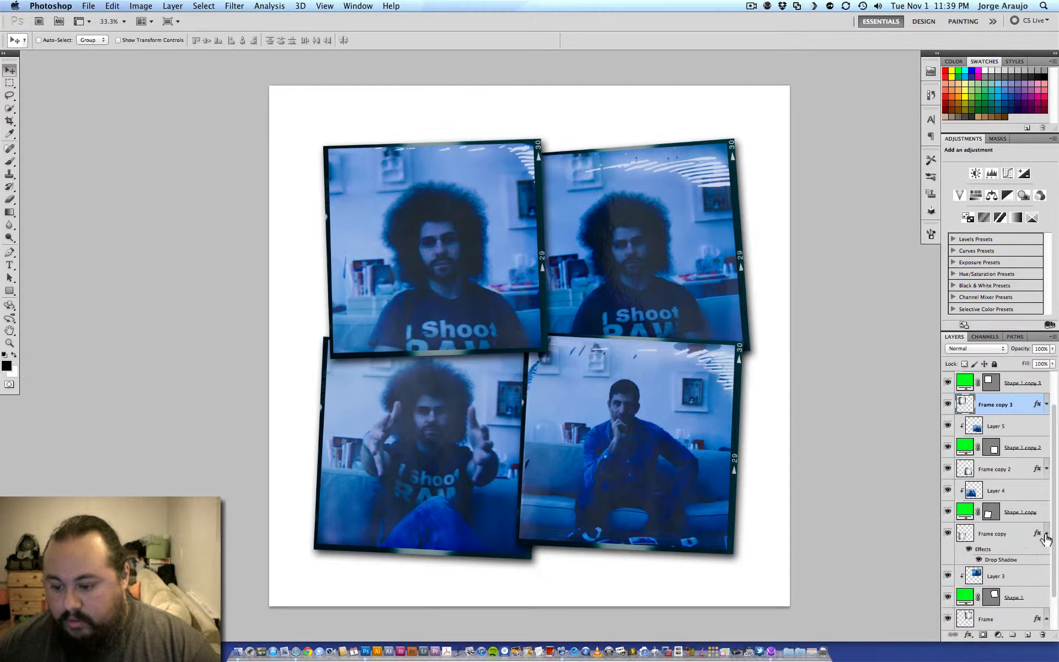
left_click(1047, 534)
left_click(1043, 597)
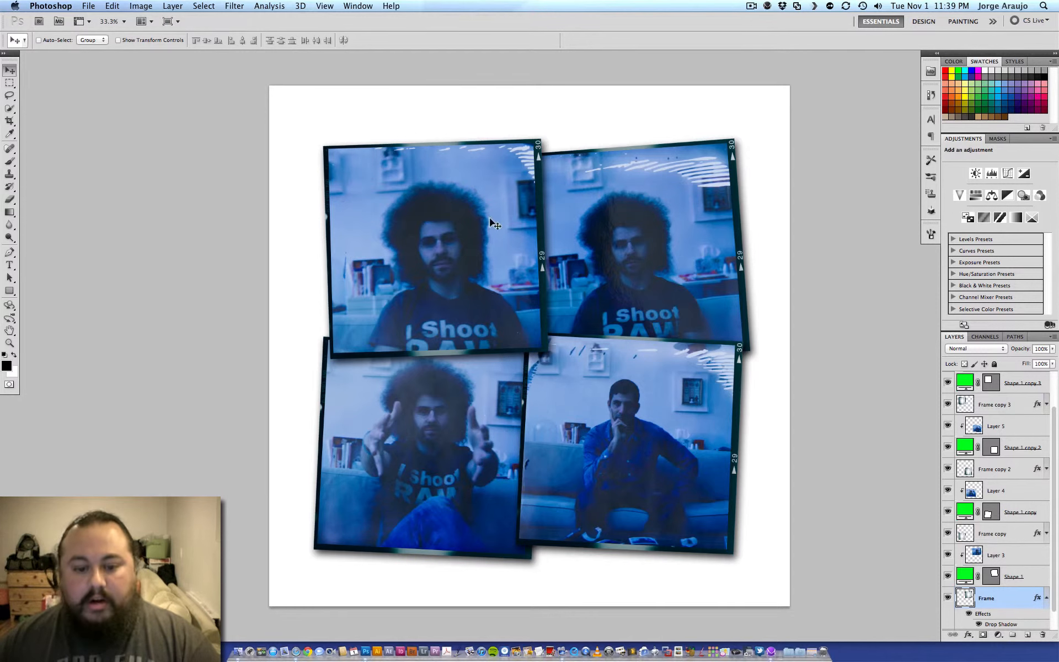
Examine the drop shadows of the four overlapping frames, both on the whole composition and at 66.7%.
key("super+minus")
key("super+minus")
key("super+minus")
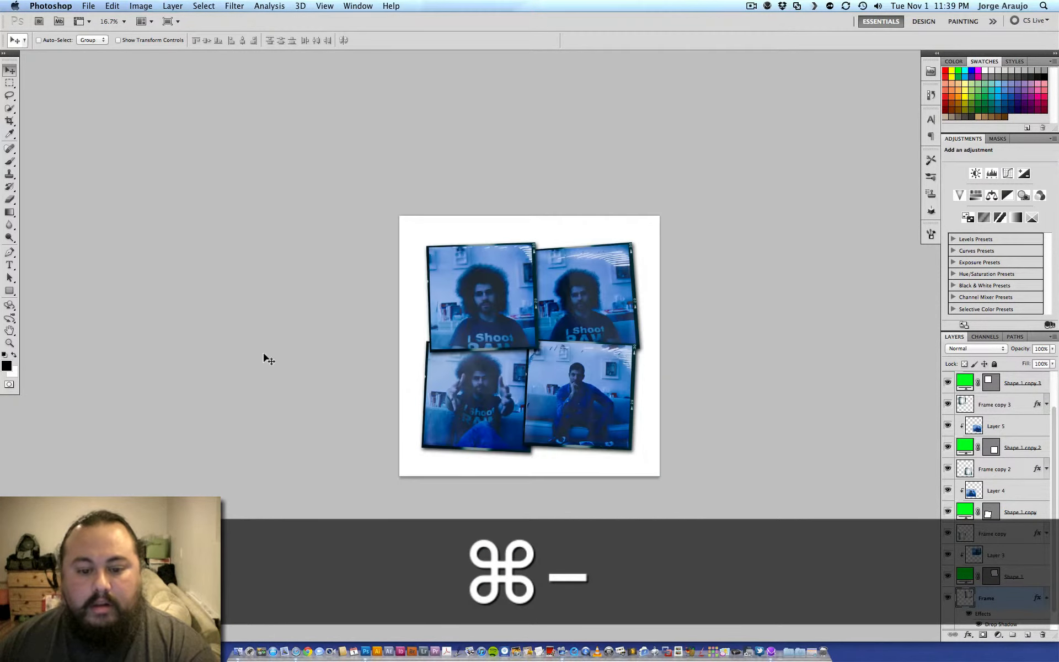
key("super+equal")
key("super+equal")
key("super+equal")
key("super+equal")
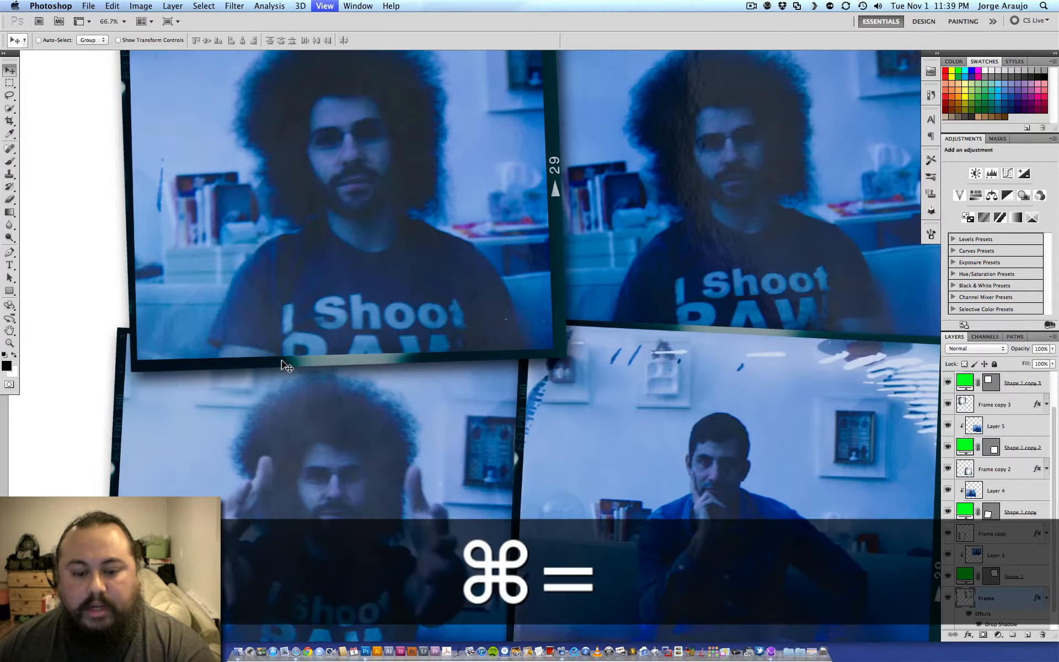
key("super+minus")
key("super+minus")
key("super+minus")
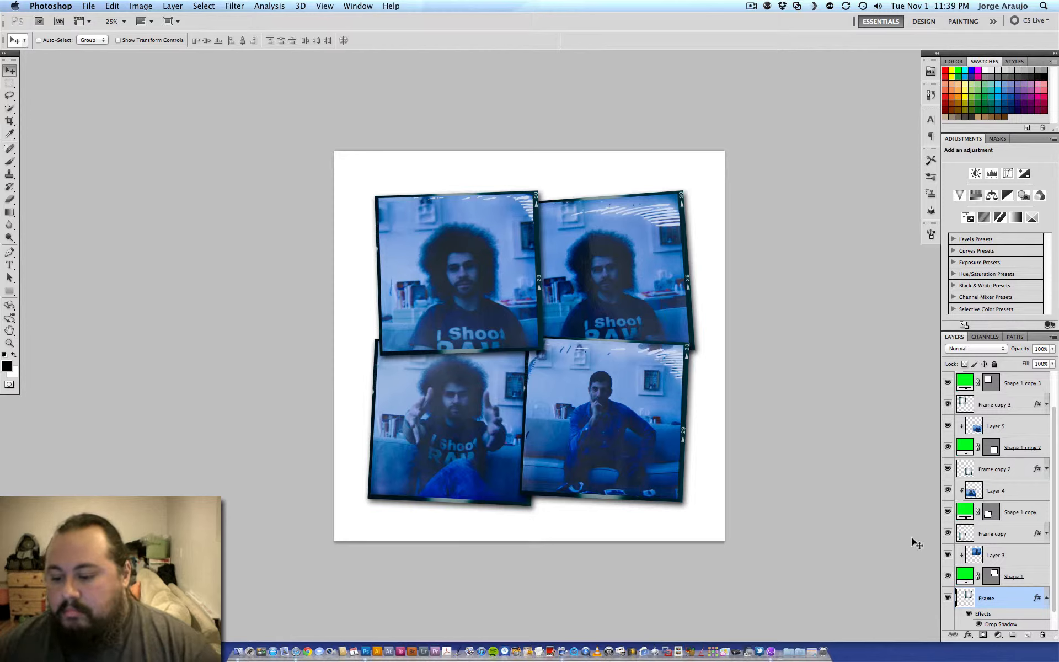
Fill the background on Layer 1 with grey after trying orange and light green.
left_click(1047, 597)
left_click(1007, 618)
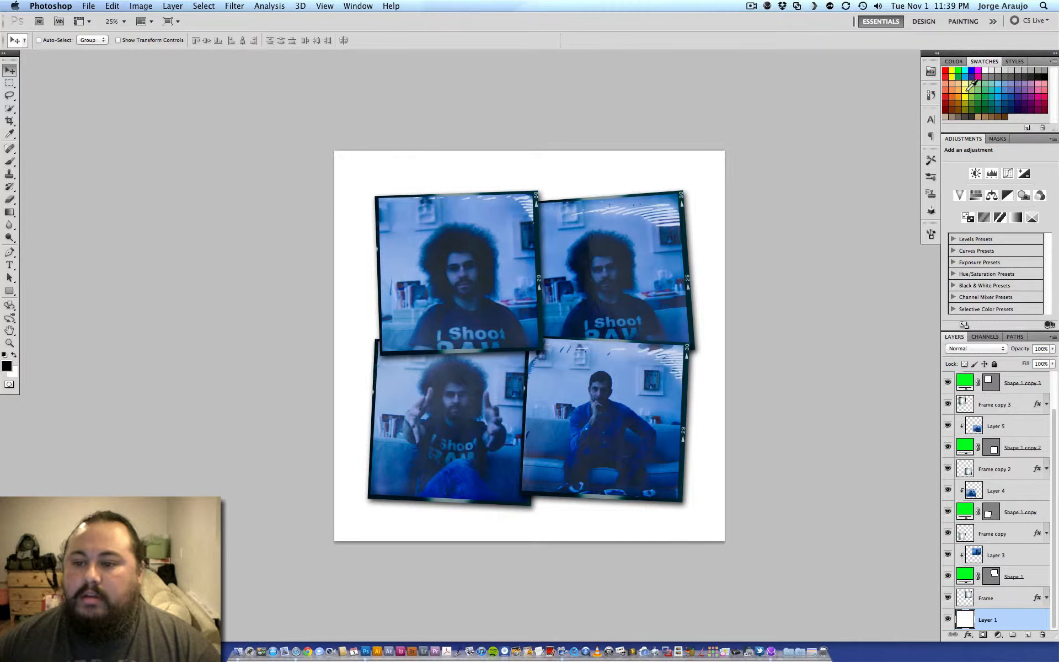
key("alt+BackSpace")
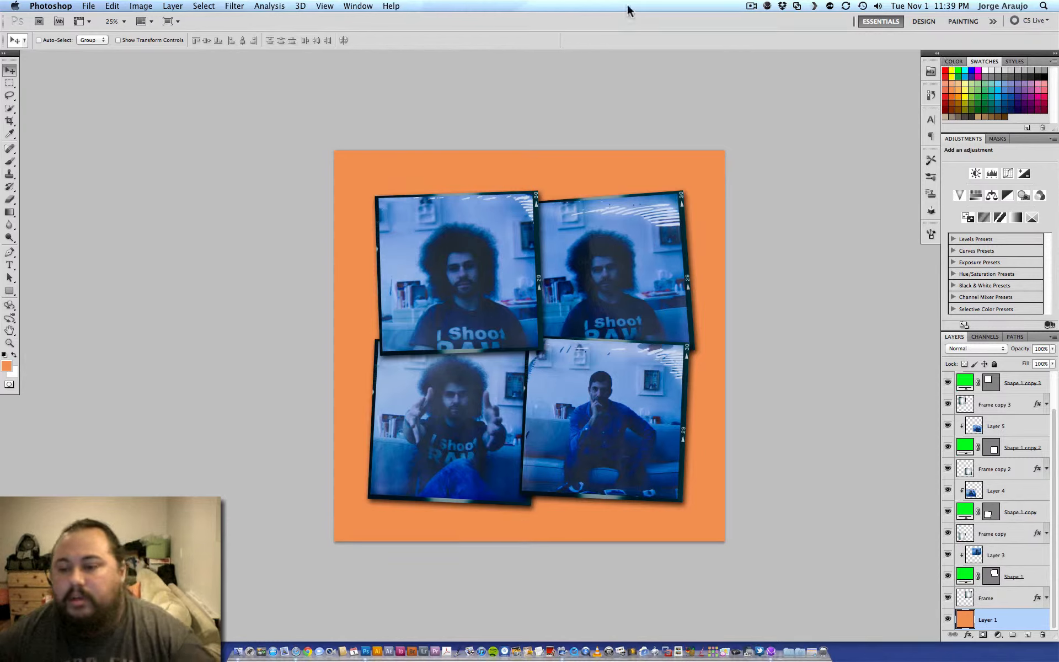
left_click(981, 86)
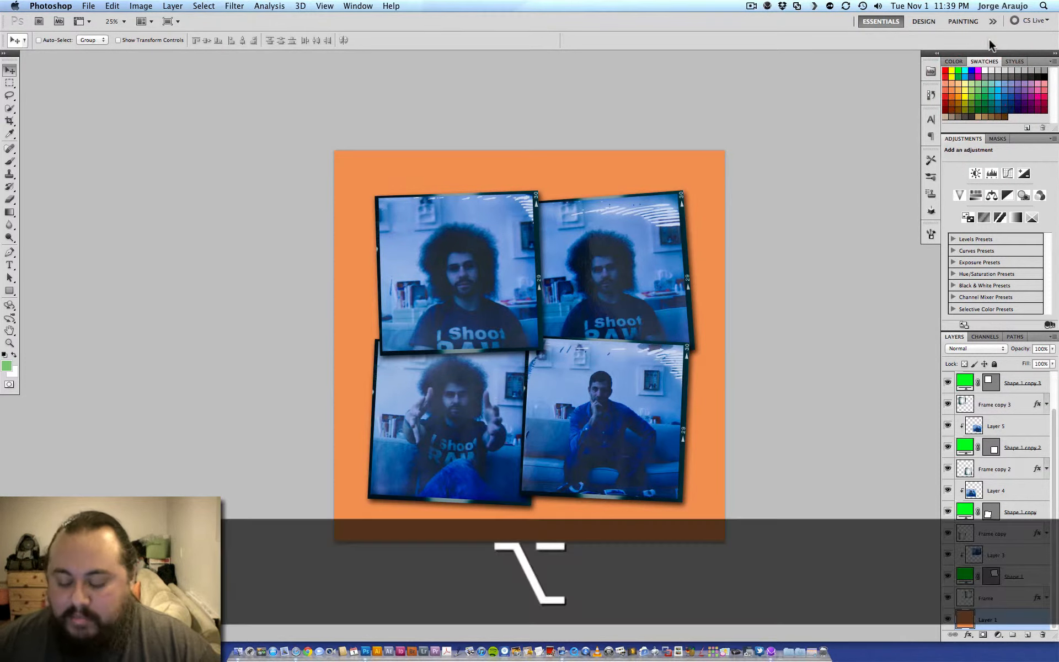
key("alt+BackSpace")
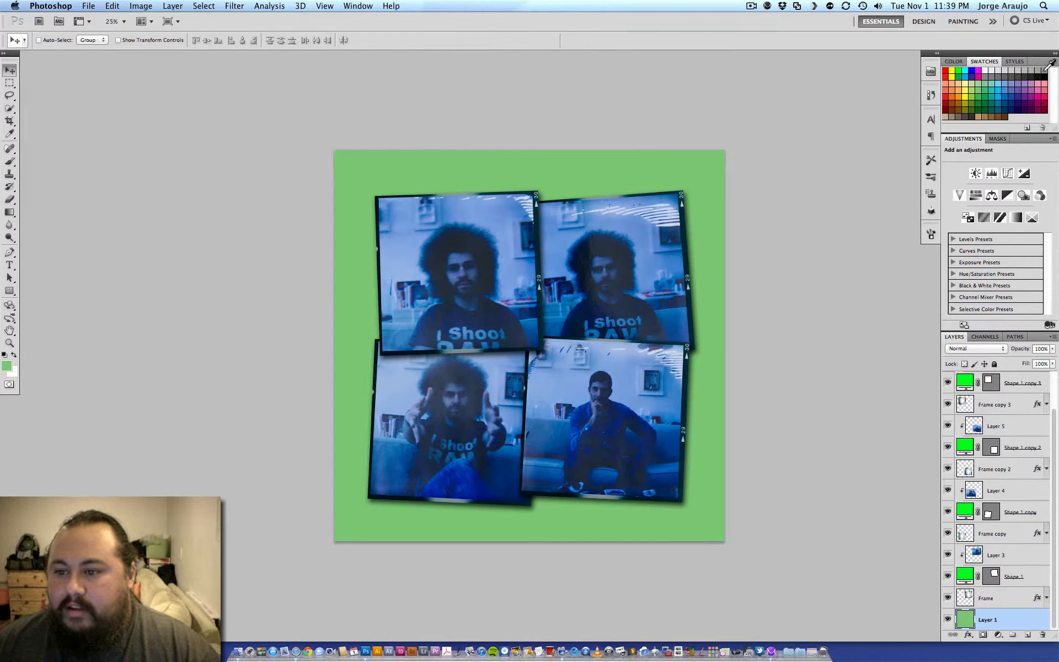
left_click(1030, 71)
key("alt+BackSpace")
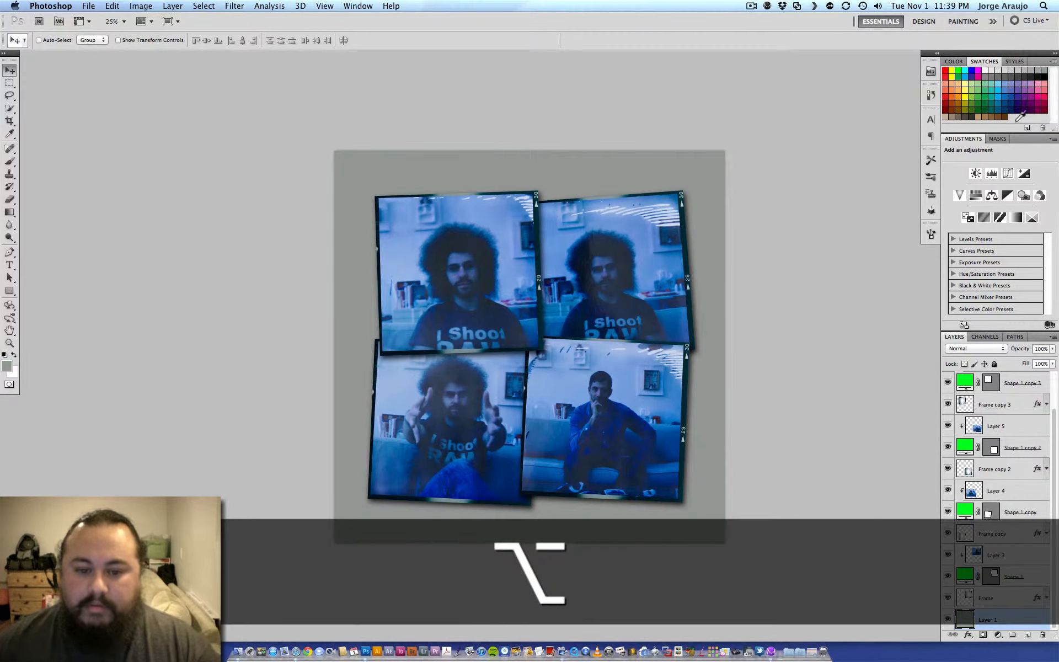
On a new layer above Layer 1, draw a white-to-transparent radial gradient from the canvas centre to its upper-right corner, at 79% layer opacity.
left_click(1027, 635)
left_click(13, 210)
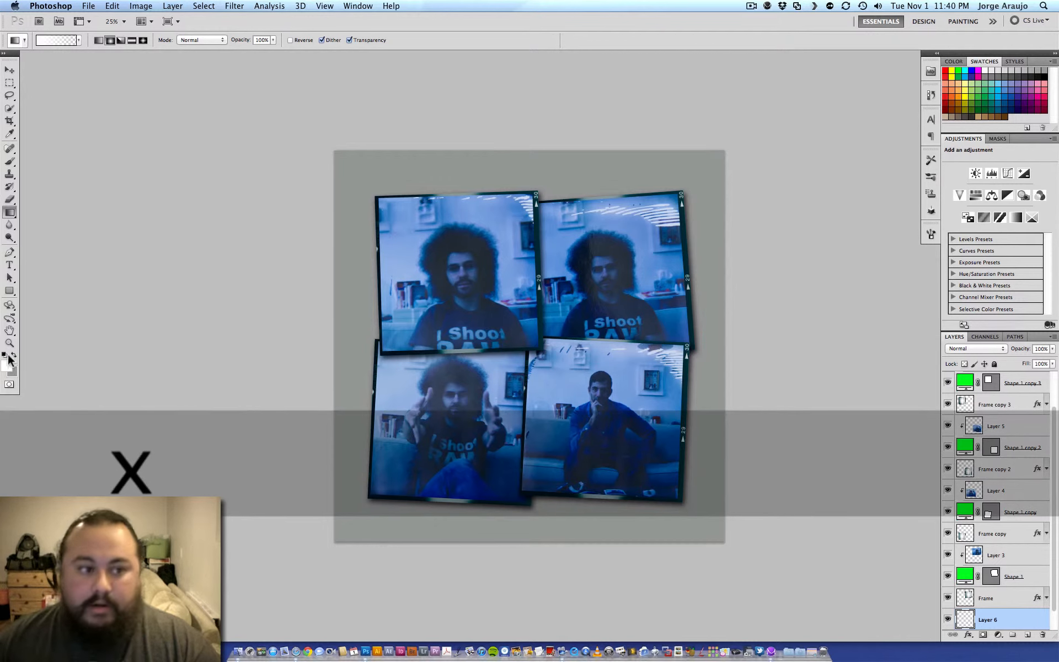
left_click(110, 41)
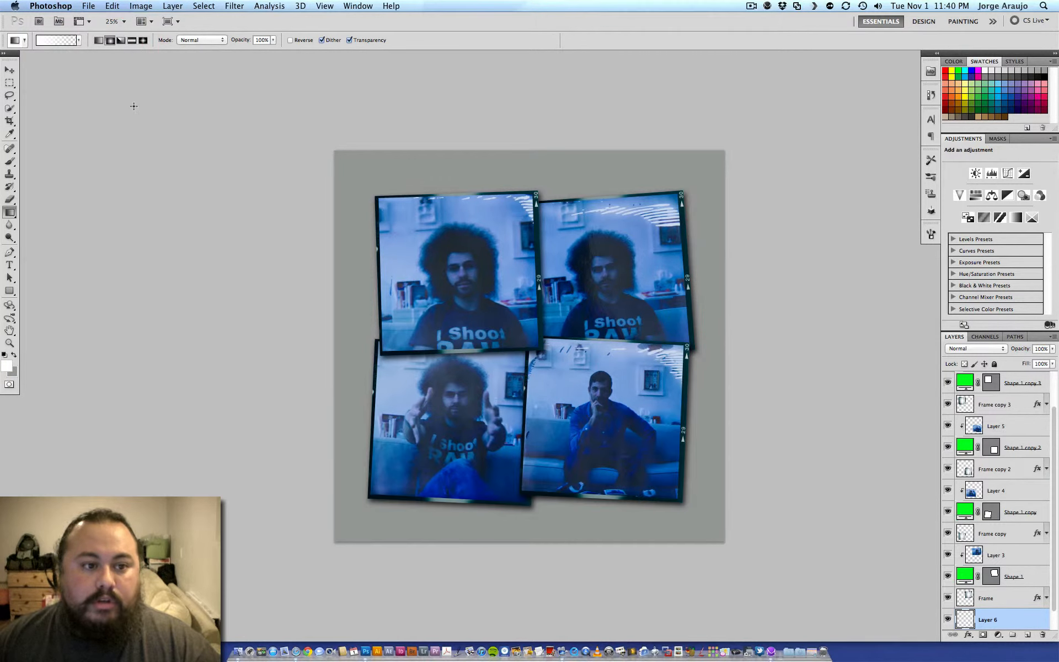
left_click_drag(531, 347, 745, 159)
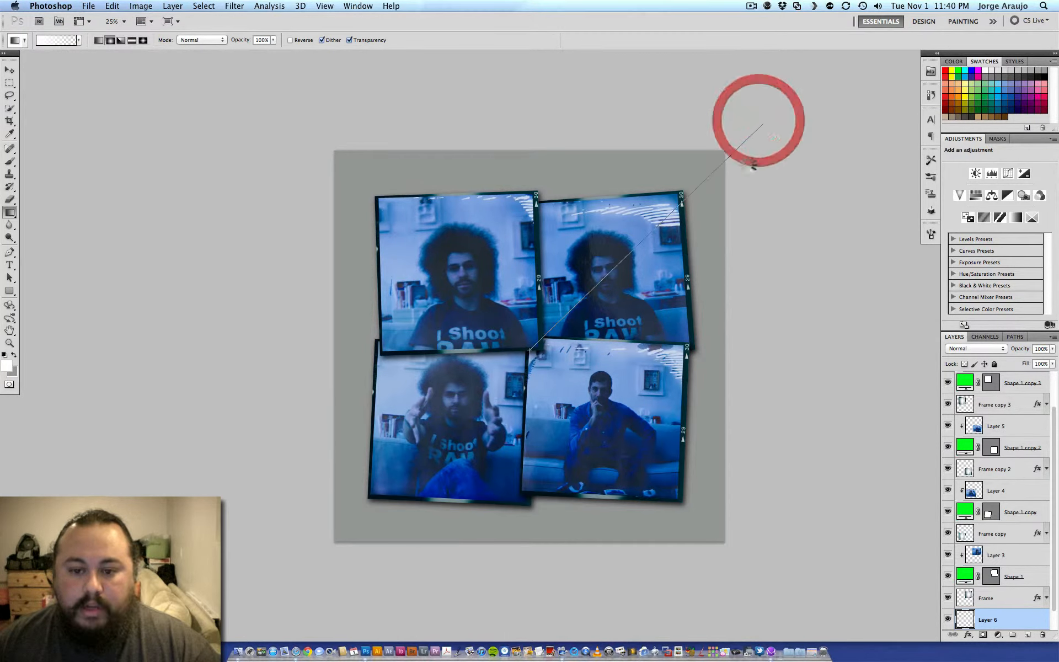
left_click_drag(539, 337, 730, 156)
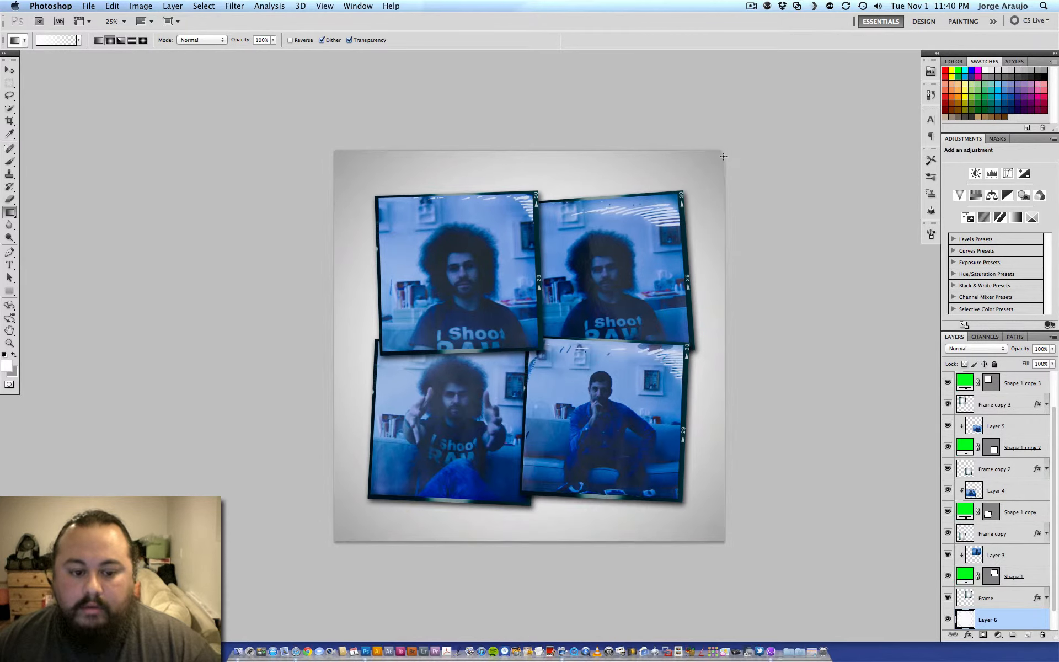
key("super+z")
left_click_drag(534, 348, 728, 163)
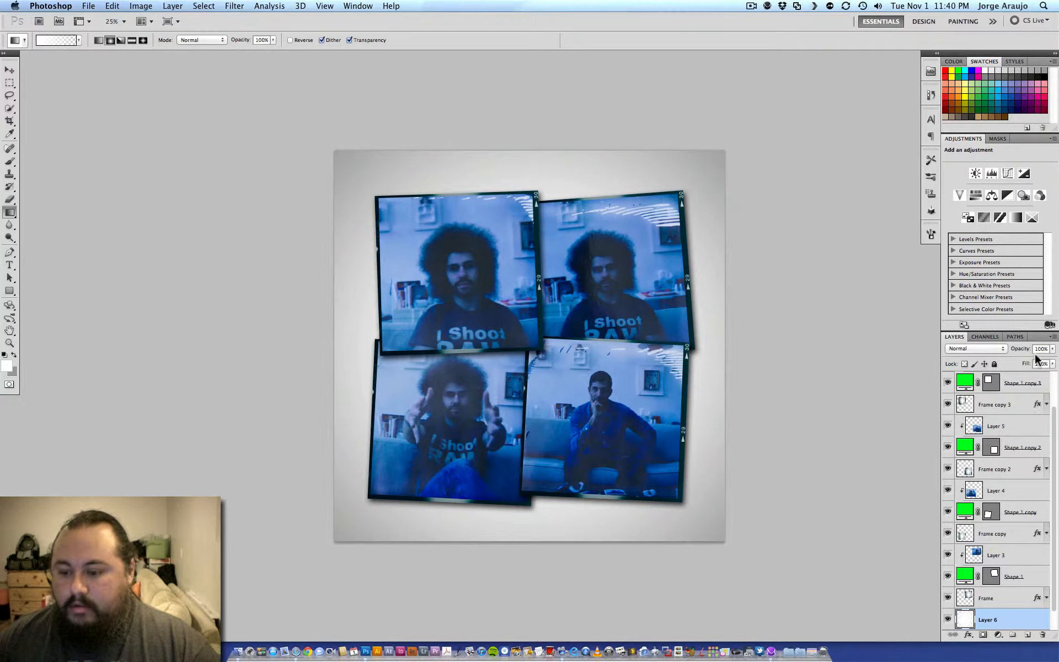
left_click_drag(1052, 349, 1034, 362)
key("super+minus")
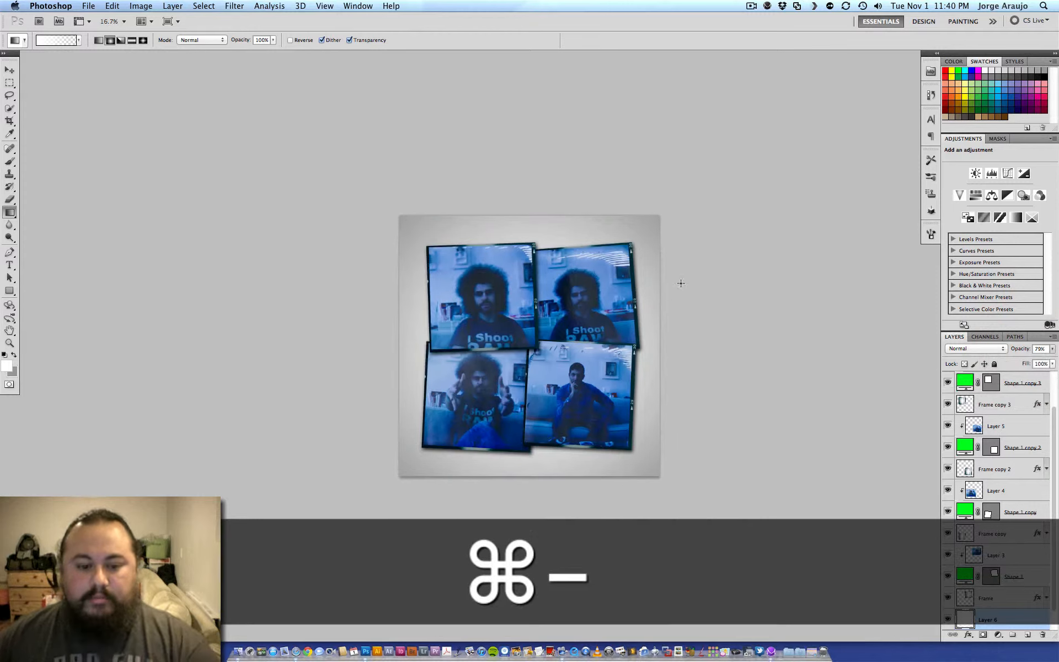
key("super+t")
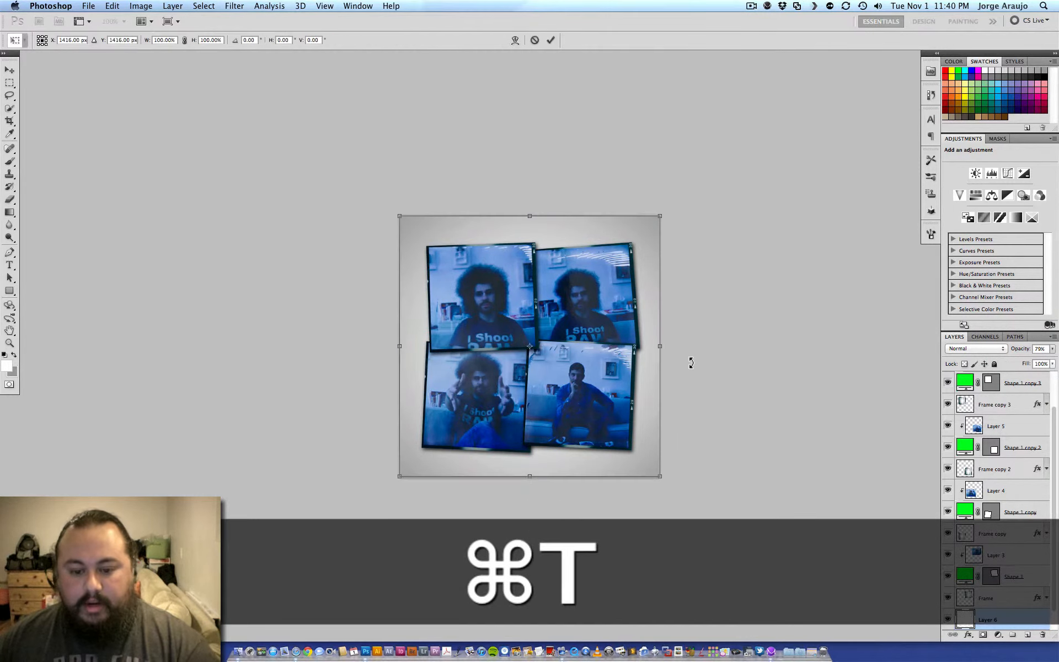
left_click_drag(661, 348, 671, 348)
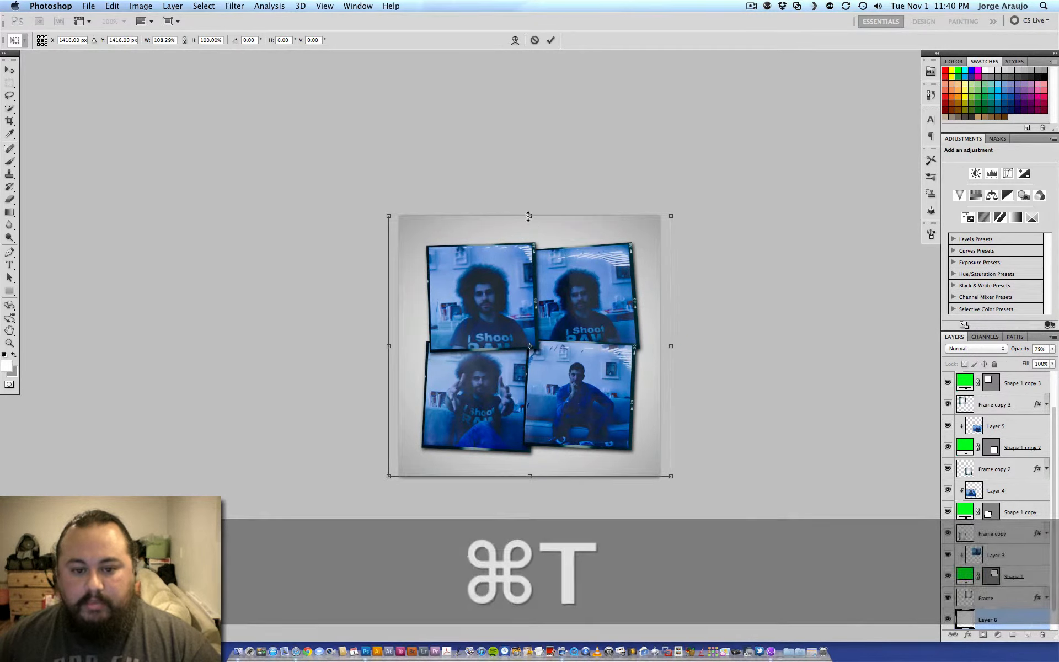
left_click_drag(530, 217, 530, 216)
key("Escape")
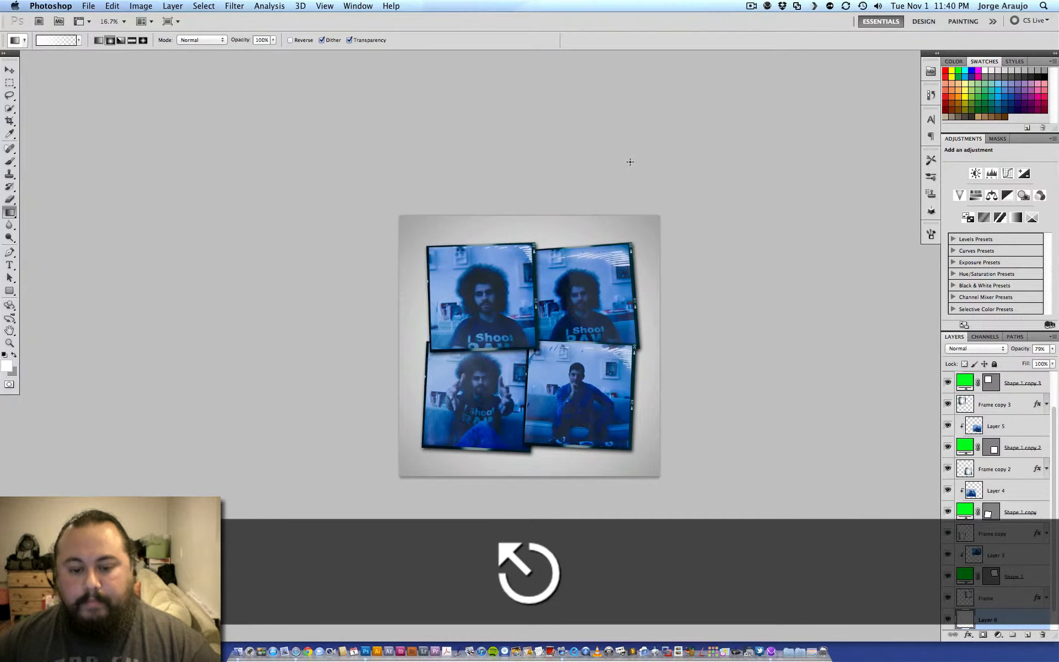
key("super+equal")
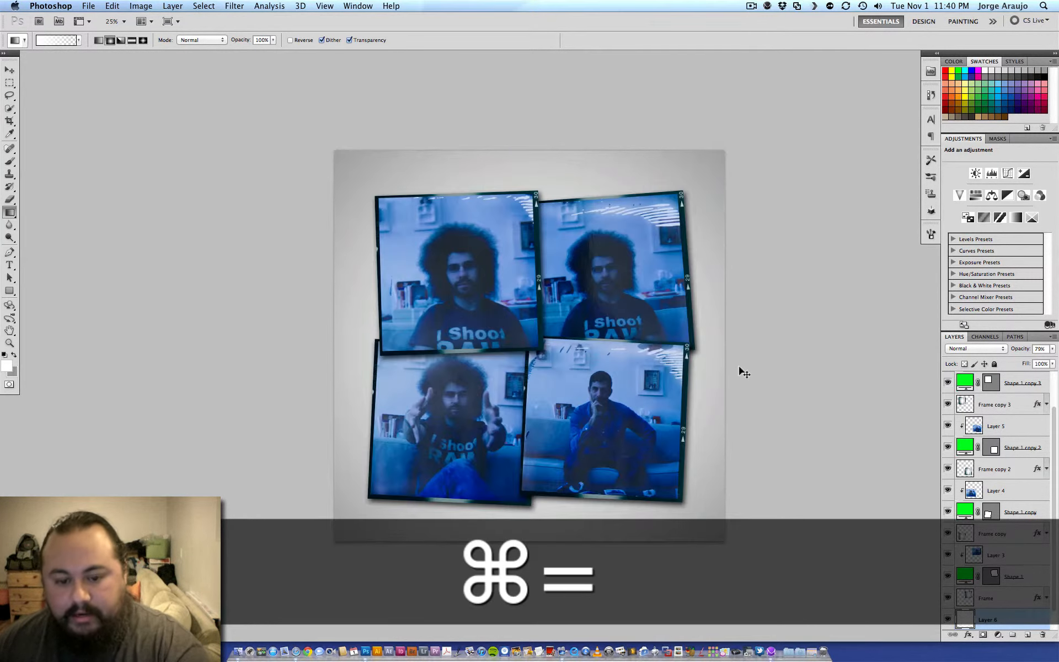
Darken the grey fill on Layer 1 with Levels, setting the shadow input level to 58.
scroll(1057, 586, "down", 1)
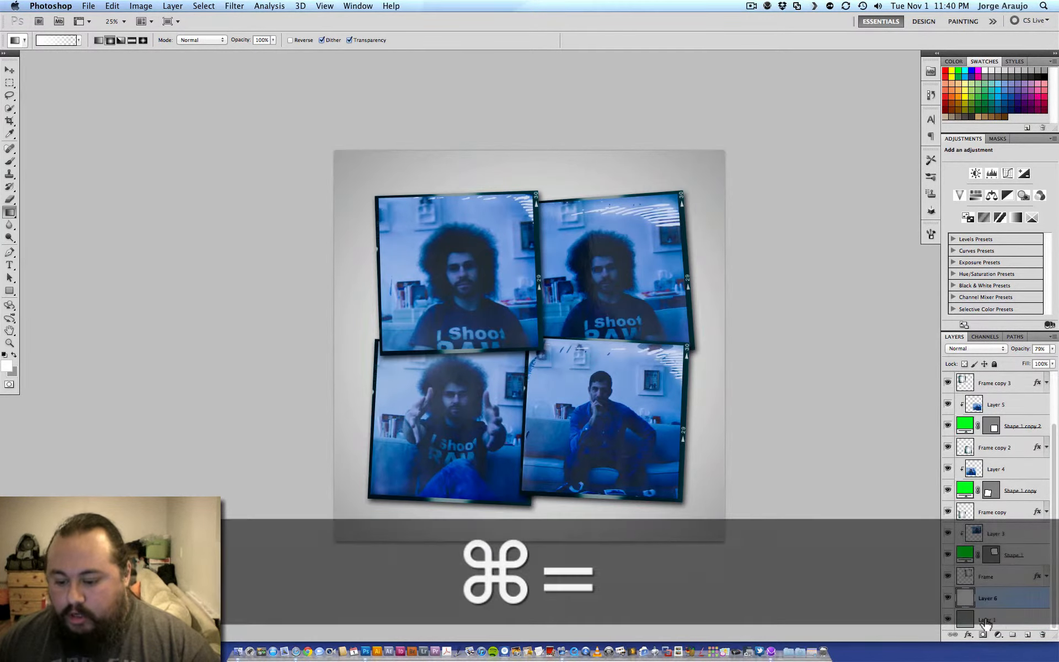
left_click(982, 609)
key("super+l")
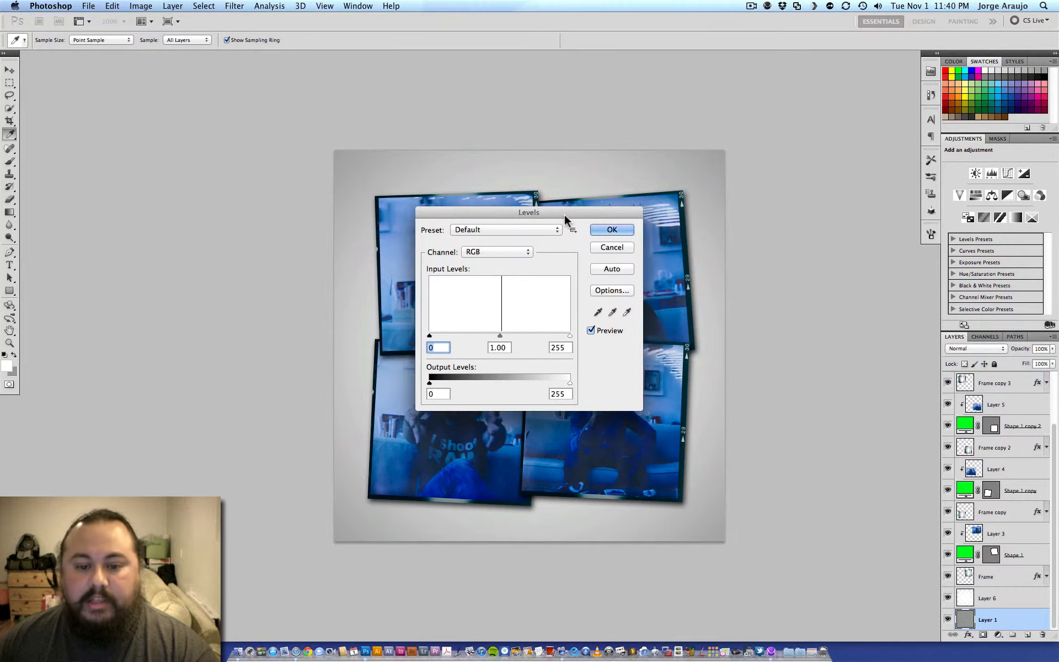
left_click_drag(564, 215, 806, 134)
left_click_drag(671, 254, 703, 255)
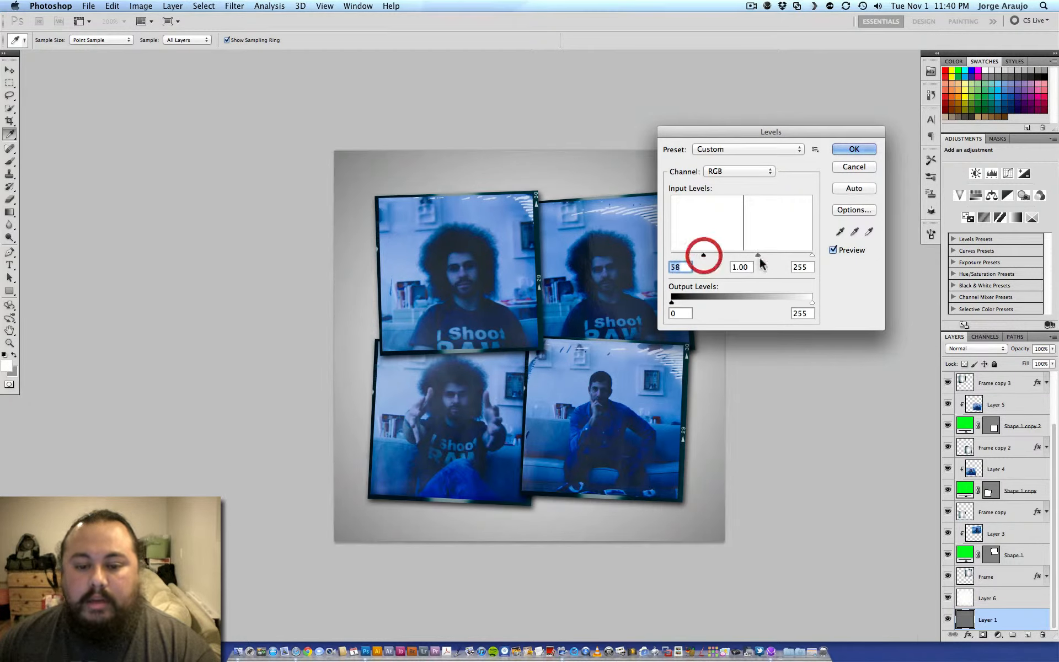
left_click(853, 149)
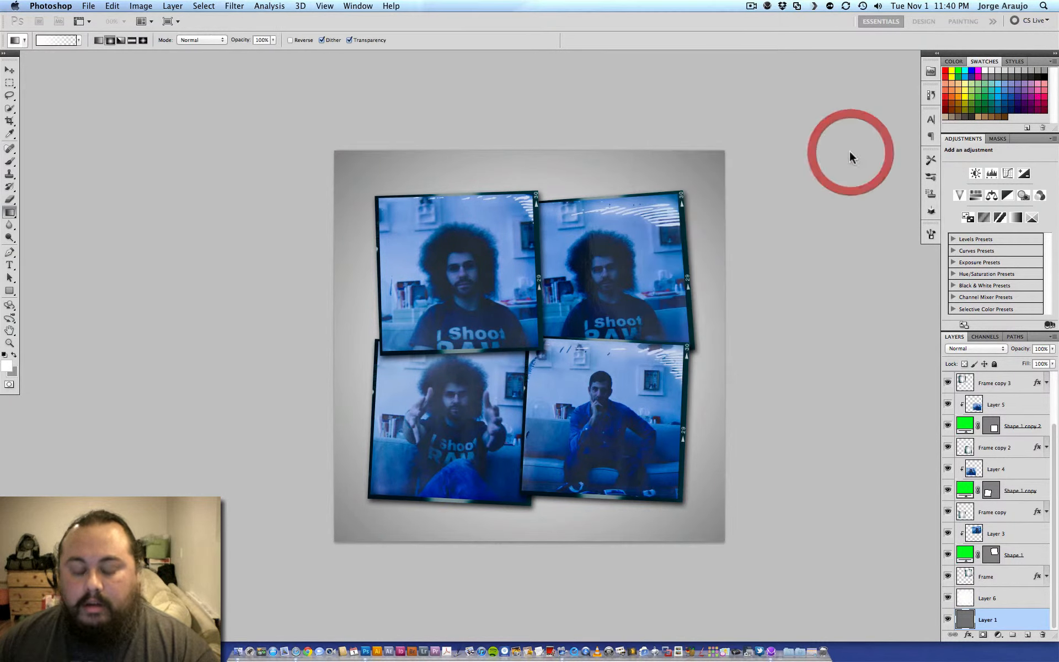
Colorize the background fill on Layer 1 to blue-grey with Hue/Saturation, using hue 231 and saturation 14.
key("super+u")
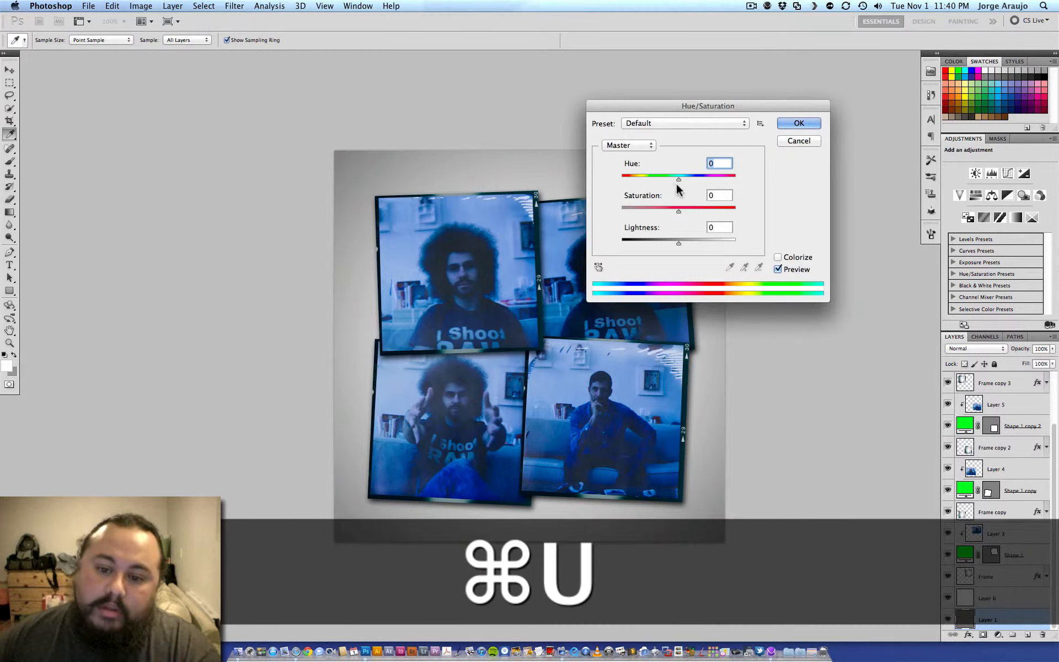
left_click_drag(679, 177, 664, 182)
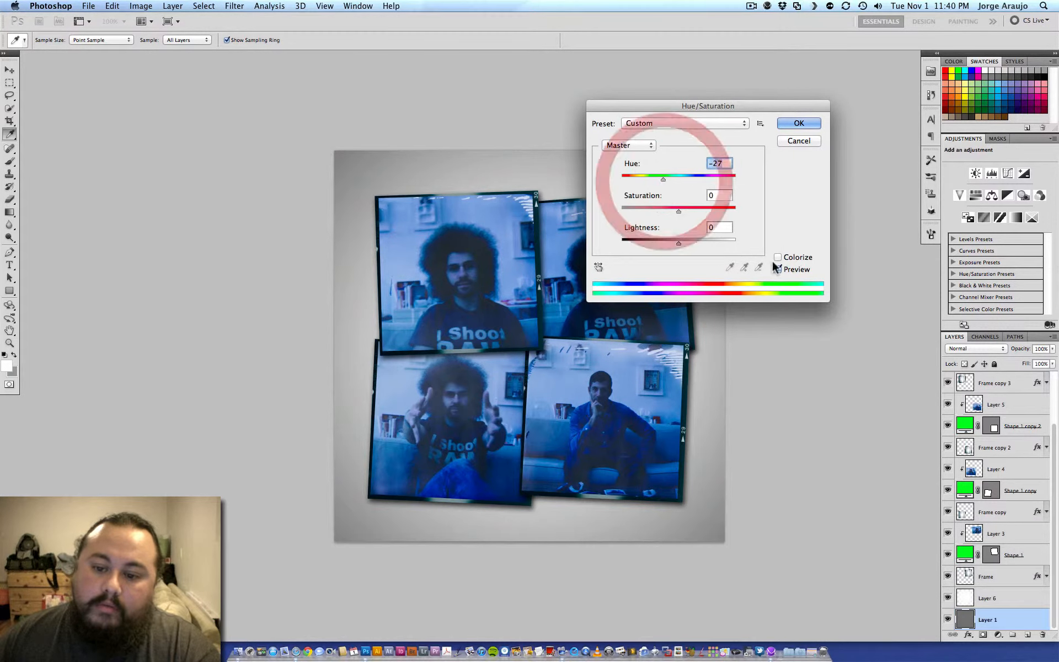
left_click(778, 257)
left_click_drag(624, 177, 633, 211)
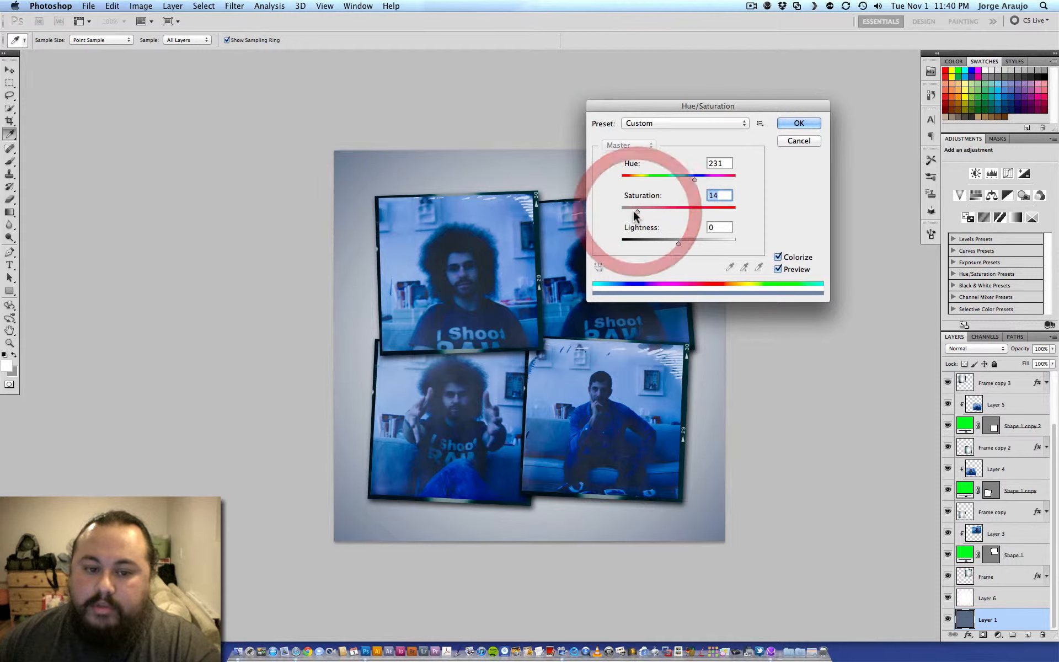
left_click(799, 123)
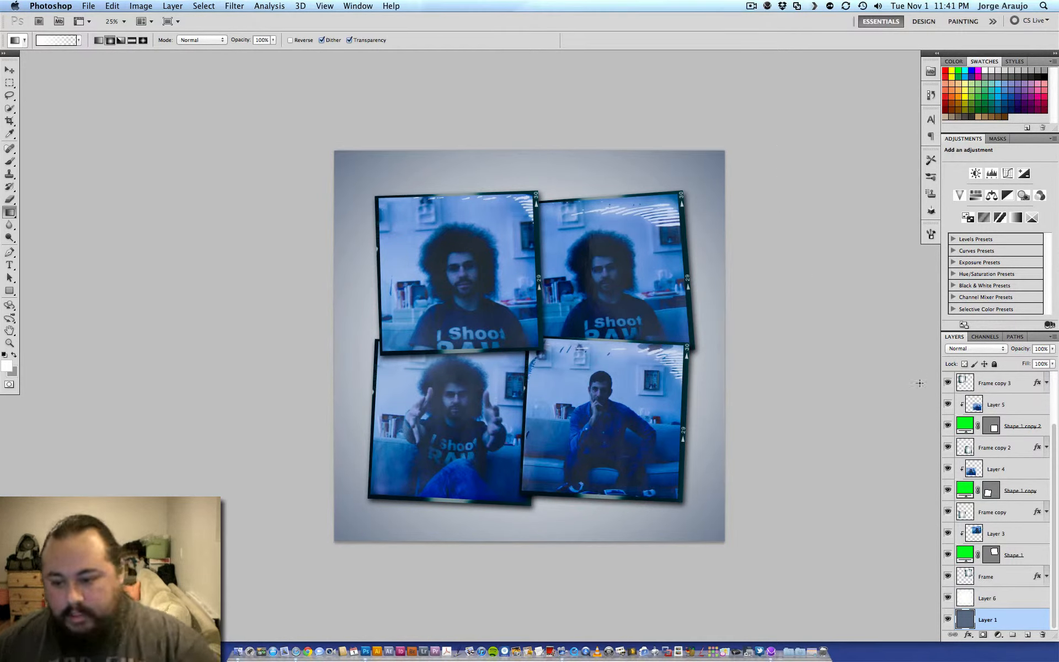
Select all the photo, shape and frame layers from Layer 2 down to Frame.
left_click_drag(1052, 435, 1044, 513)
left_click(997, 577, "shift")
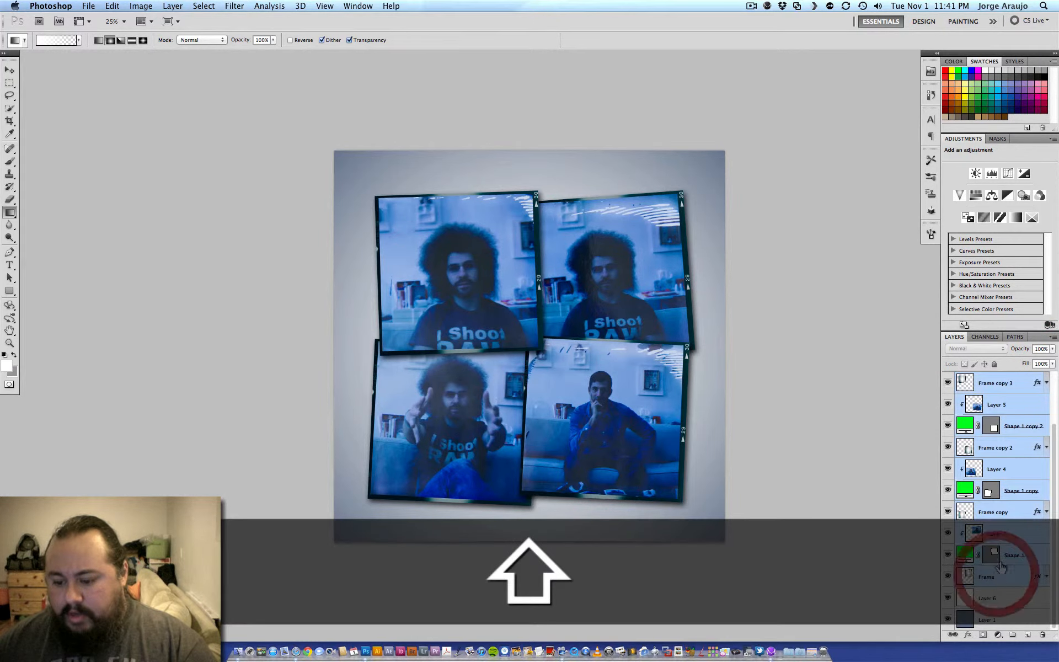
left_click(1053, 341)
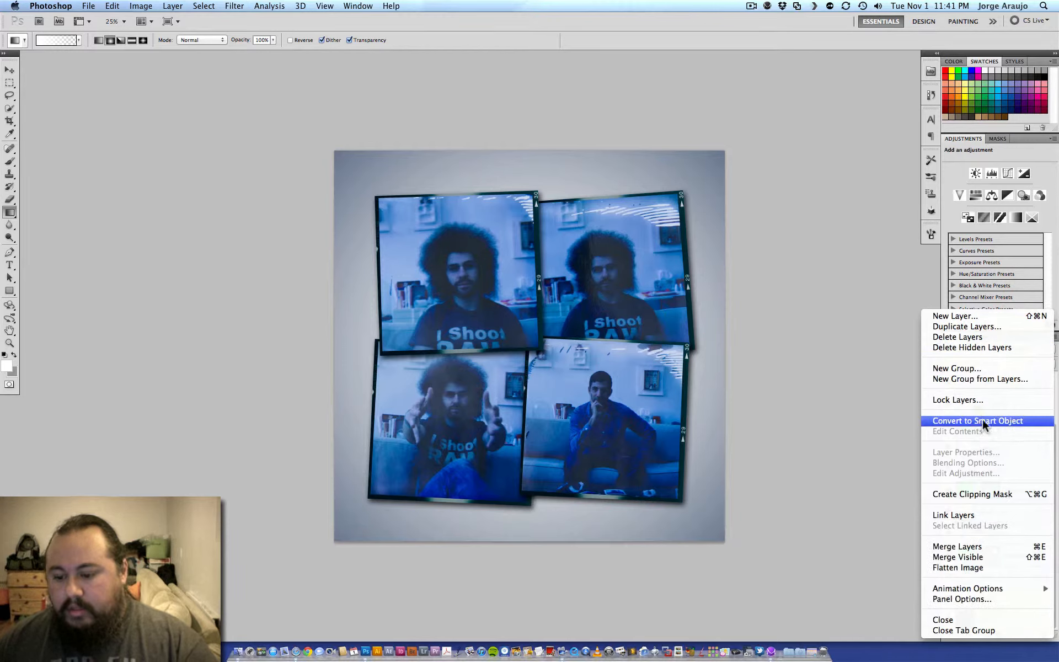
key("Escape")
left_click(1013, 638)
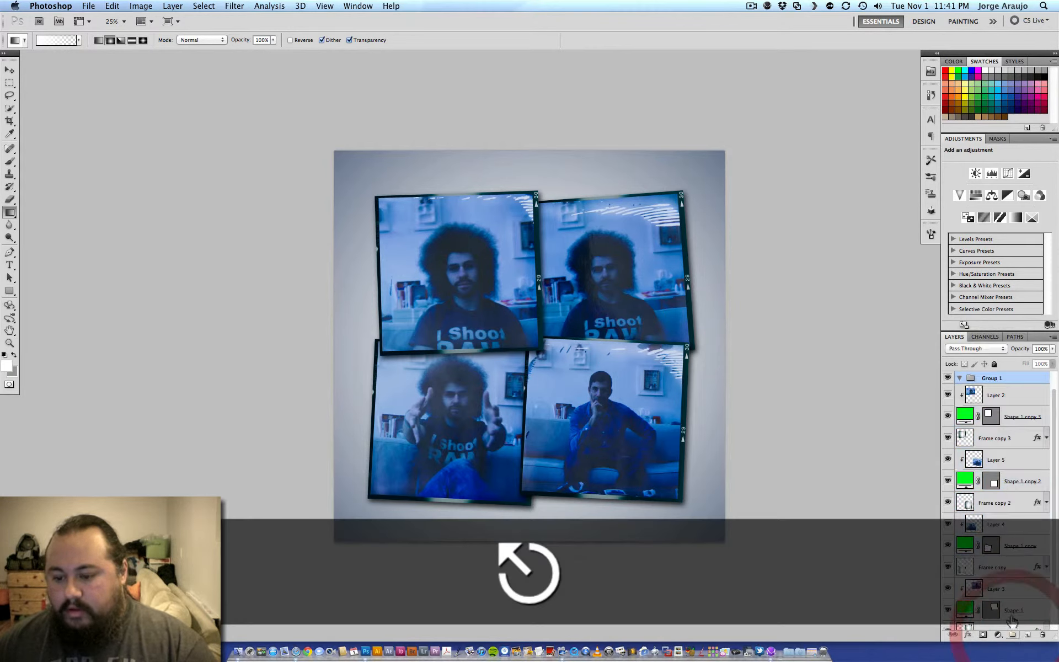
key("super+z")
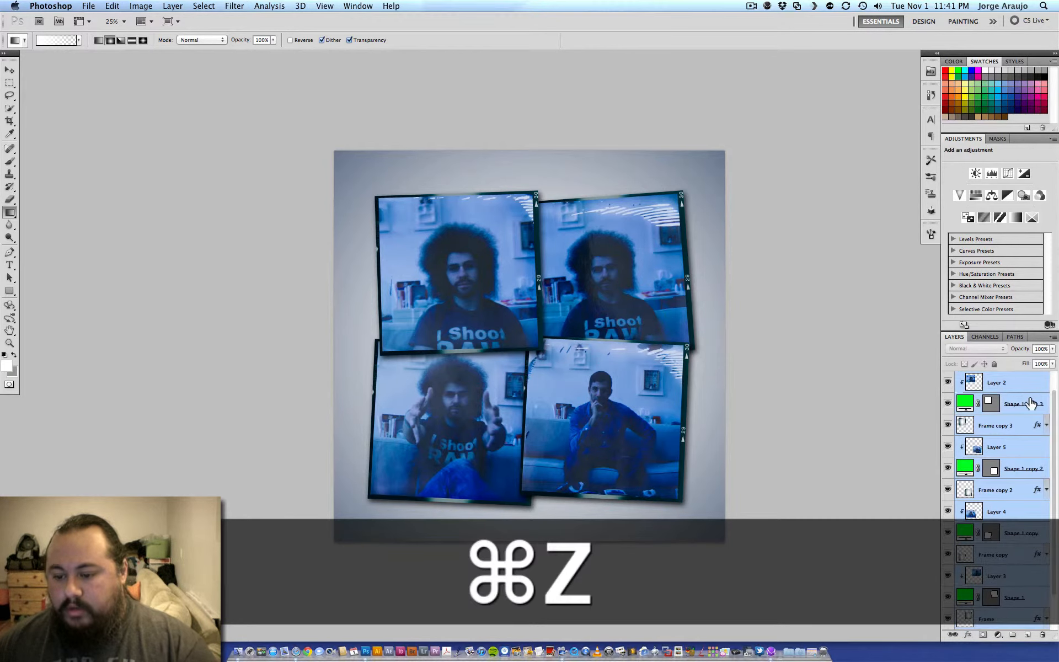
left_click(1012, 634, "alt")
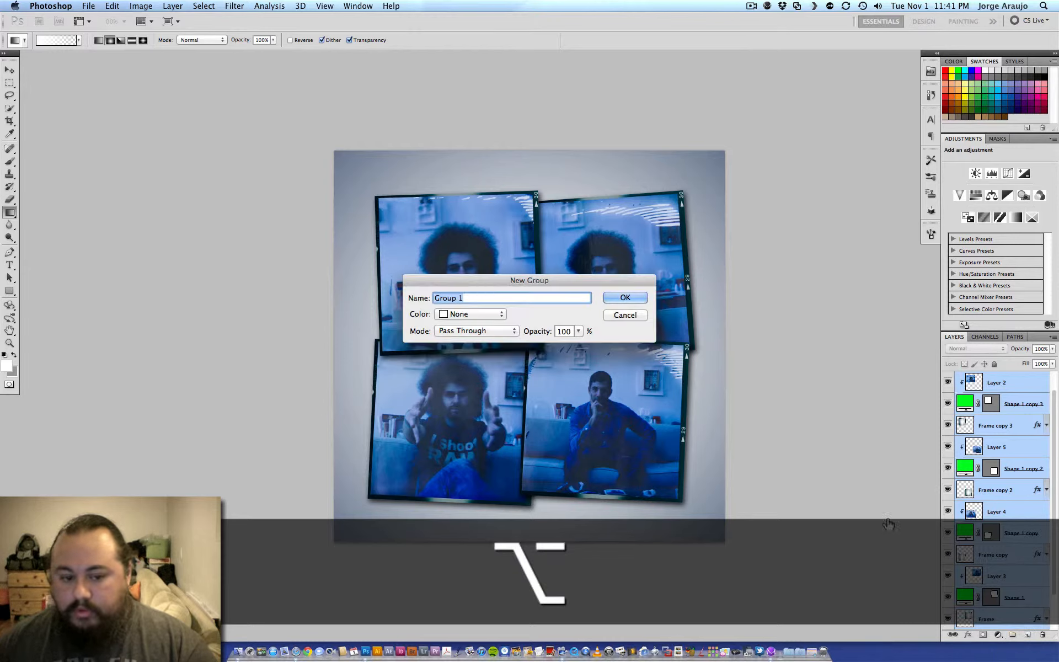
left_click(625, 315)
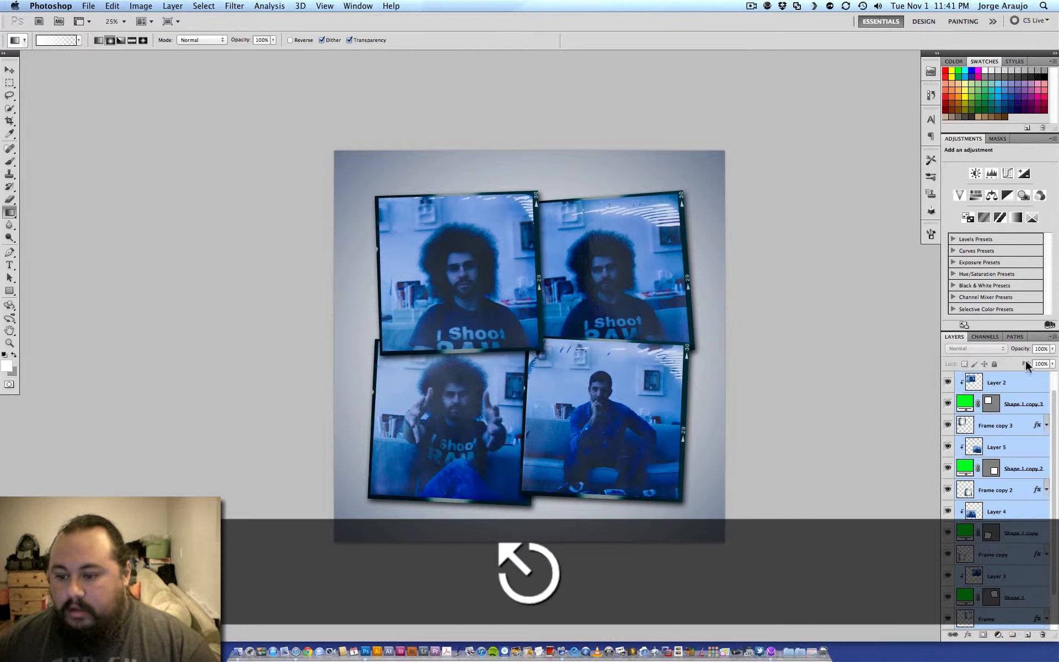
key("ctrl")
Create a new group from the selected photo, shape and frame layers and name it Images.
left_click(1054, 338)
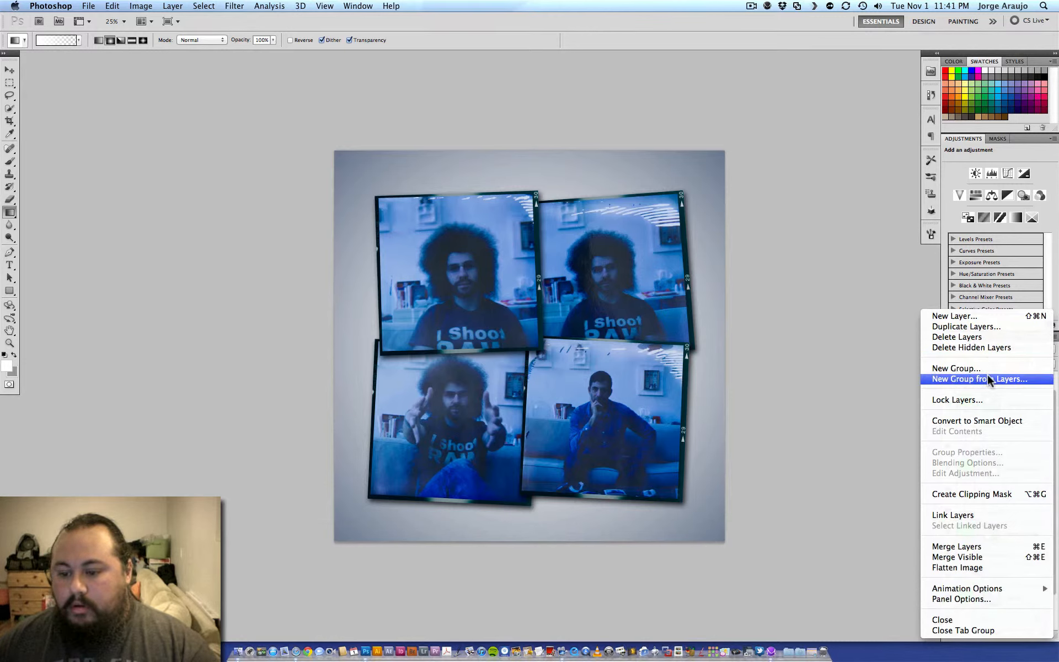
left_click(987, 379)
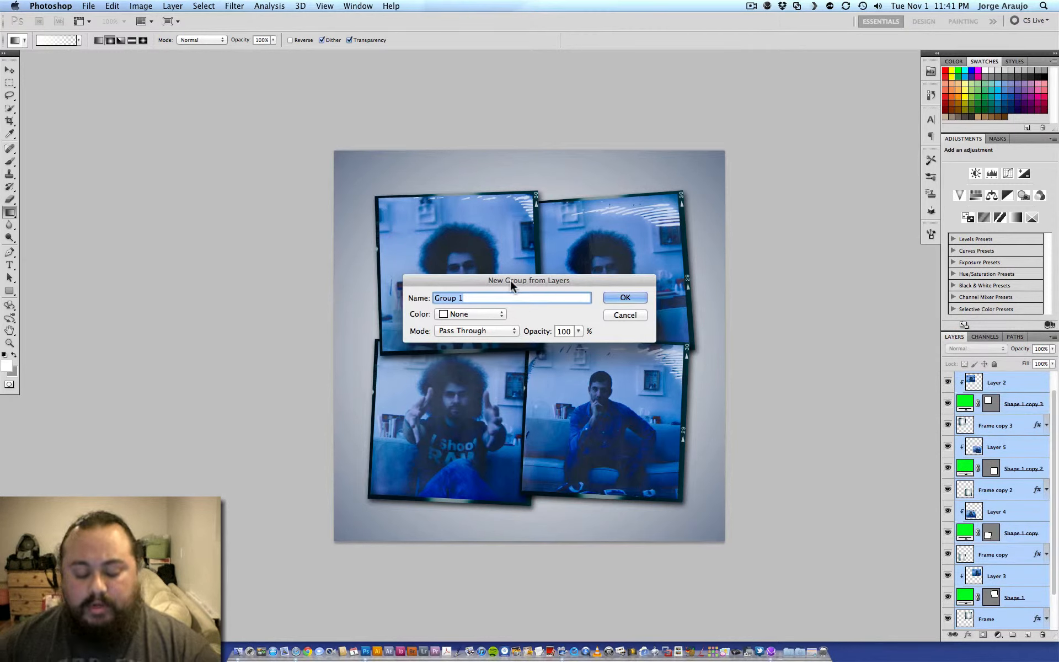
key("shift")
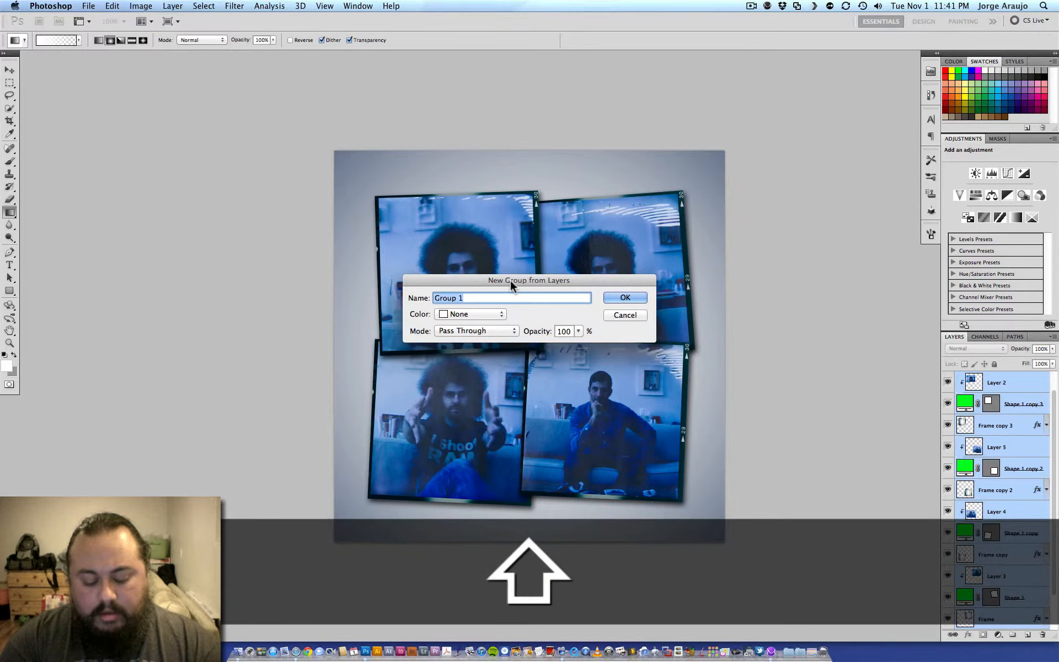
type("Images")
key("Return")
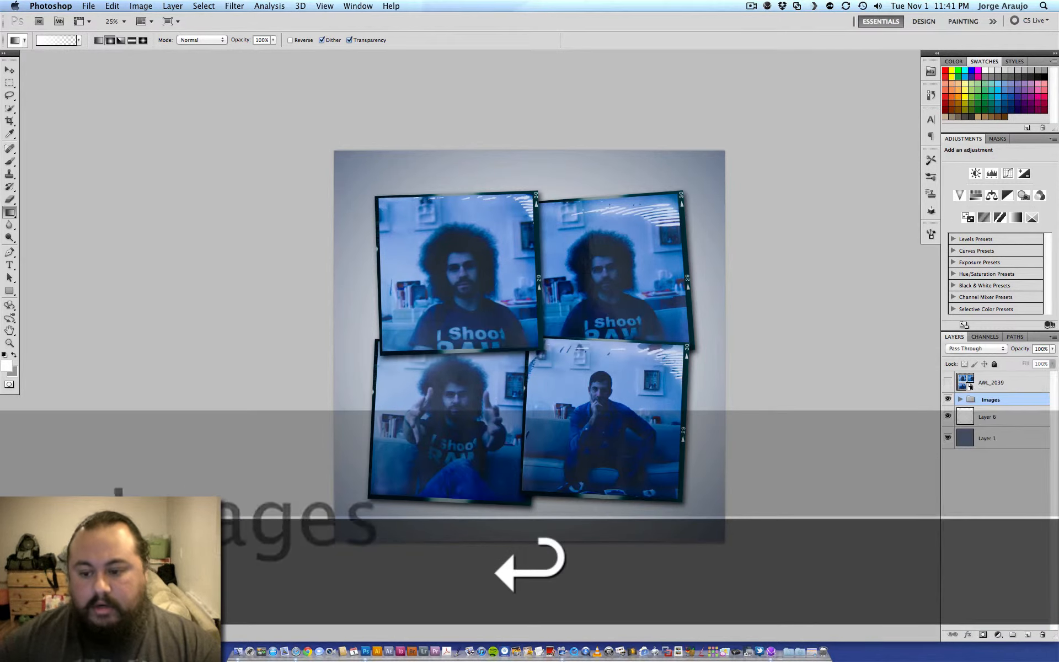
Compare the composition with the Images group hidden and shown.
left_click(949, 400)
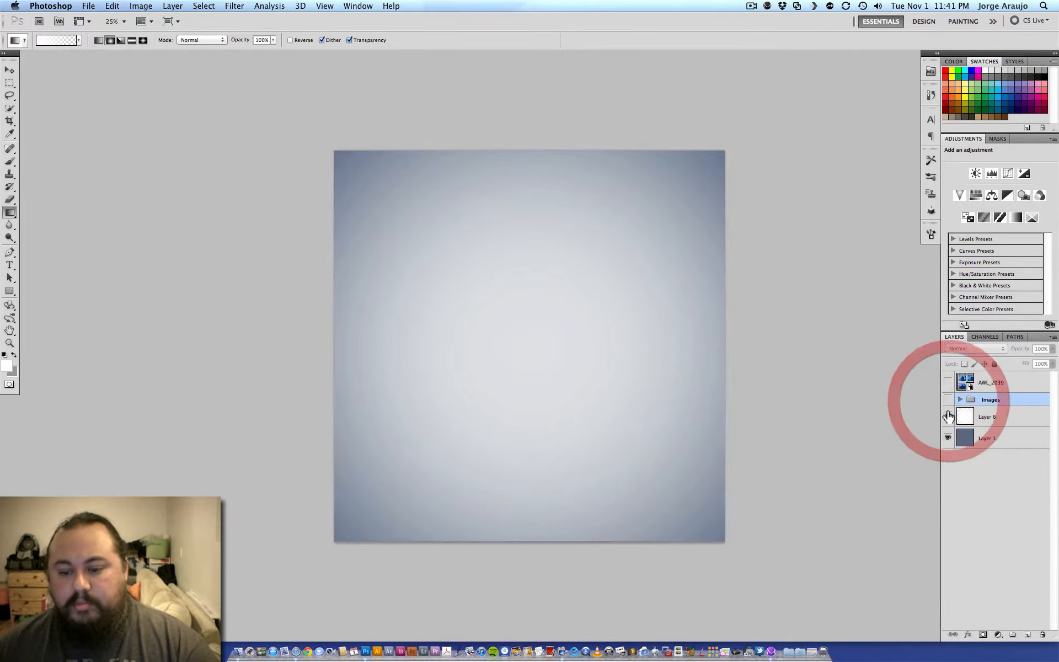
left_click(948, 400)
left_click(948, 401)
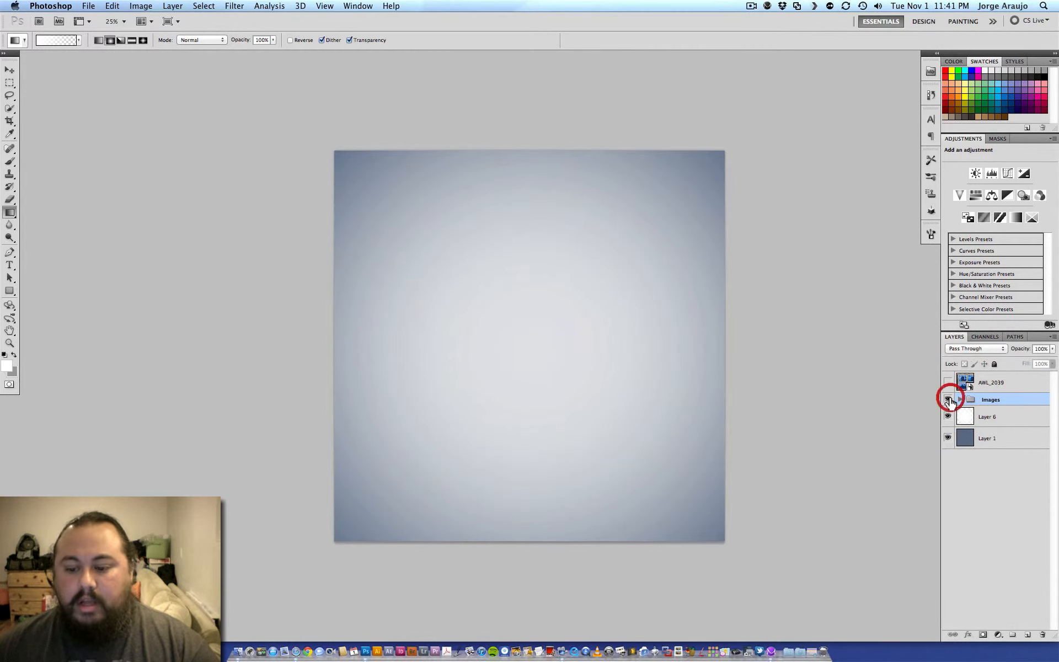
left_click(948, 401)
Expand the Images group and change its blend mode from Pass Through to Normal.
left_click(960, 399)
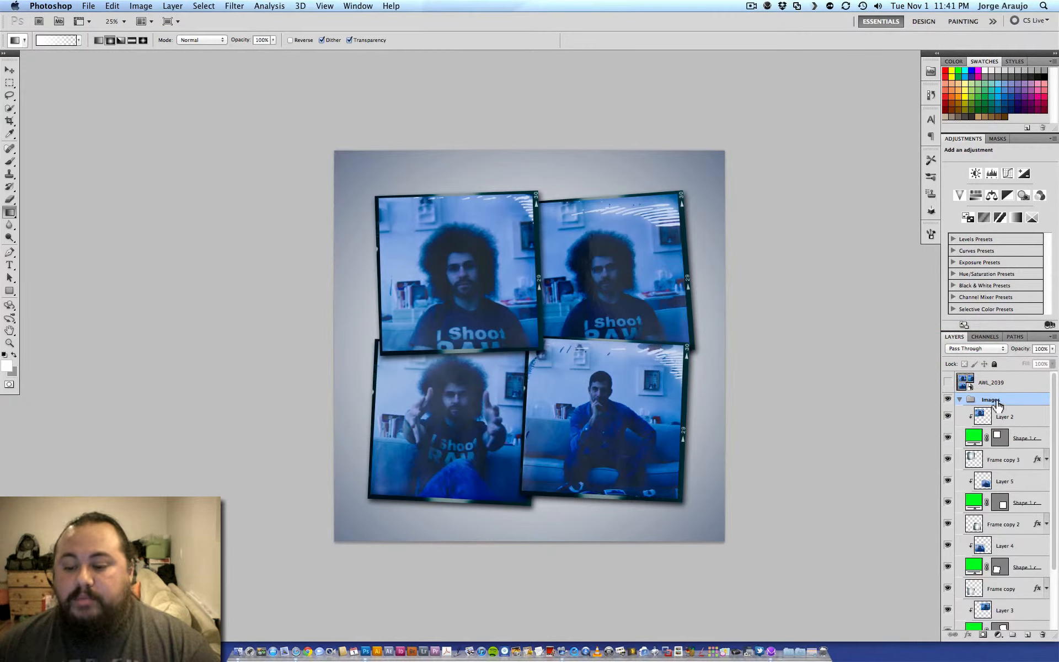
left_click(979, 349)
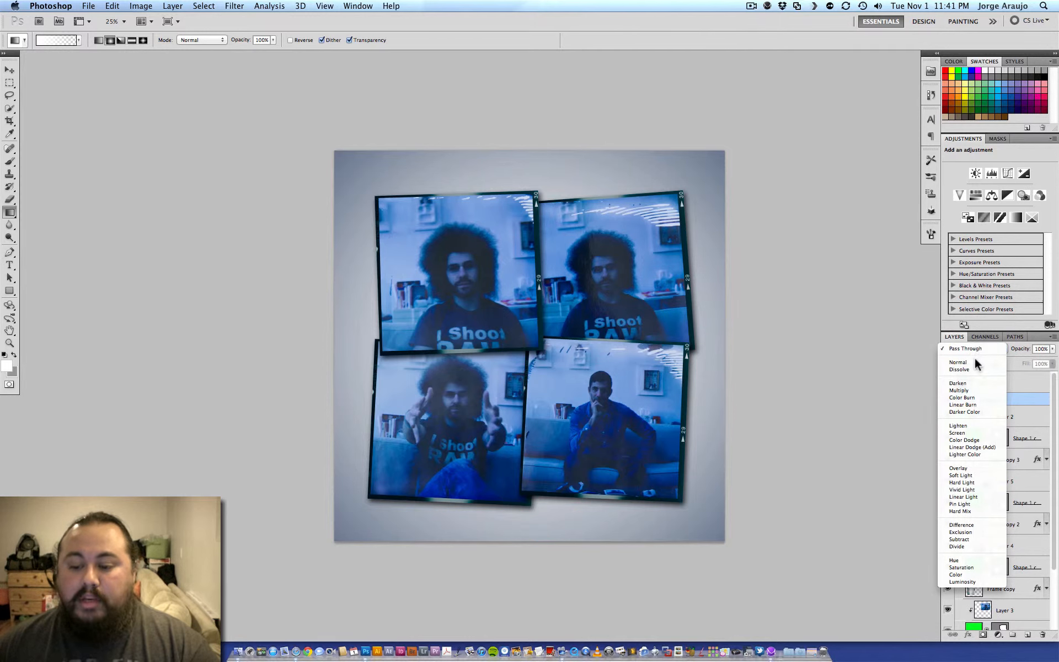
left_click(974, 359)
Add a Gradient Map adjustment above Layer 2 inside the Images group, using the Black, White preset.
left_click(1016, 416)
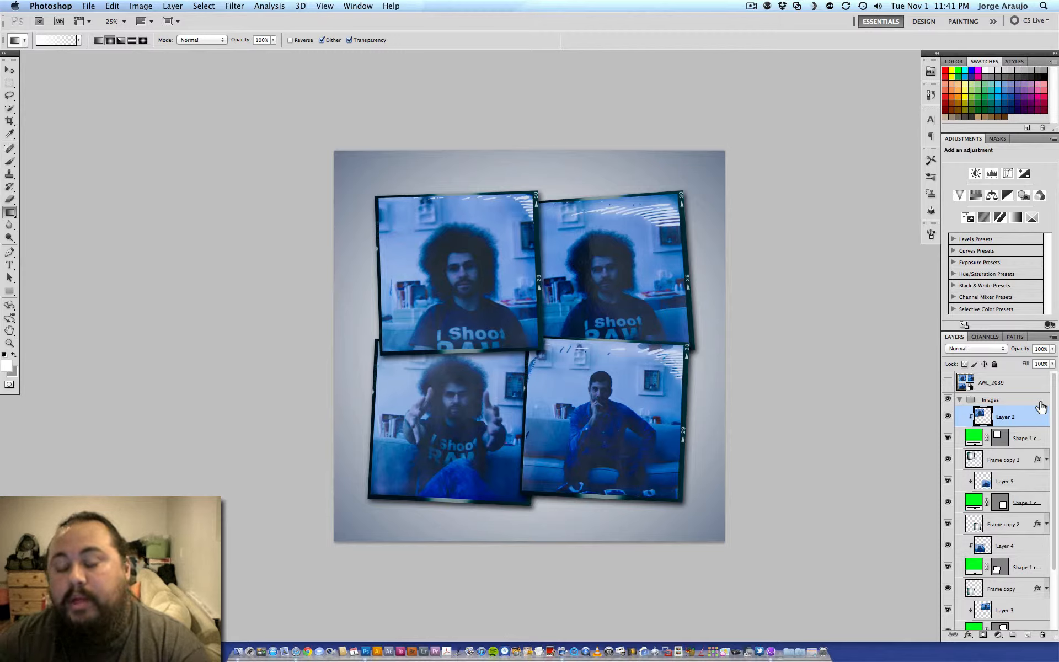
left_click(999, 635)
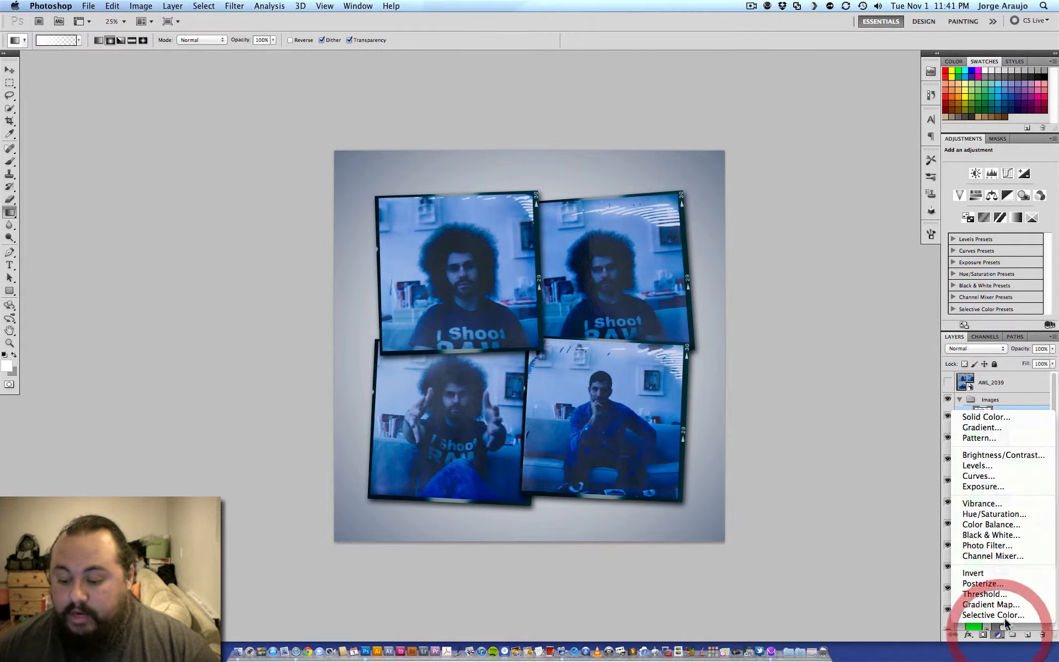
left_click(1005, 604)
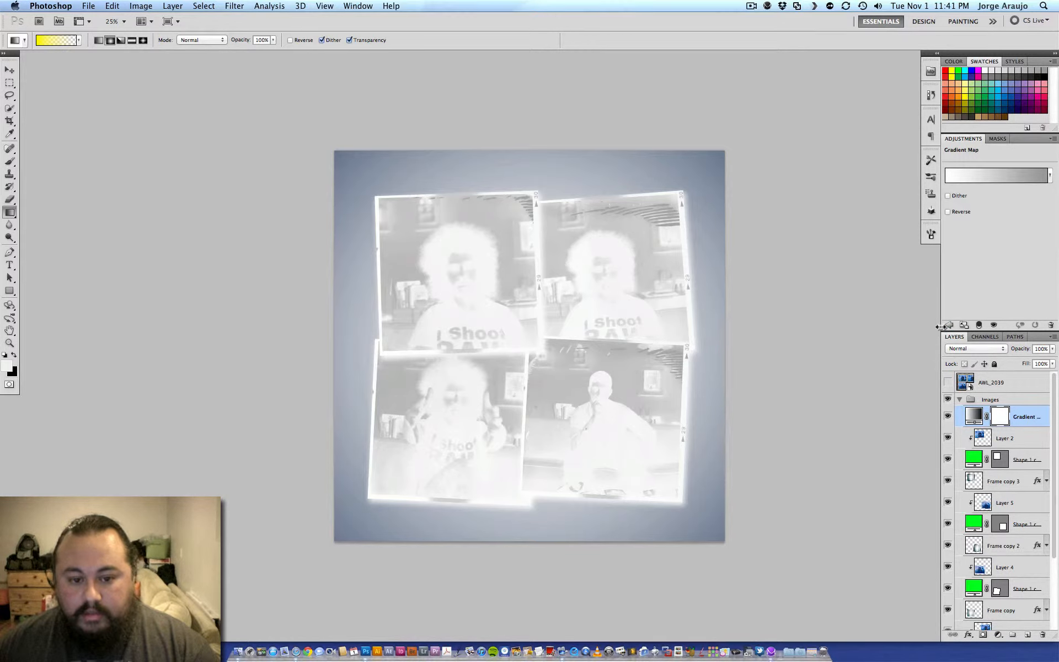
left_click(1002, 178)
left_click(439, 118)
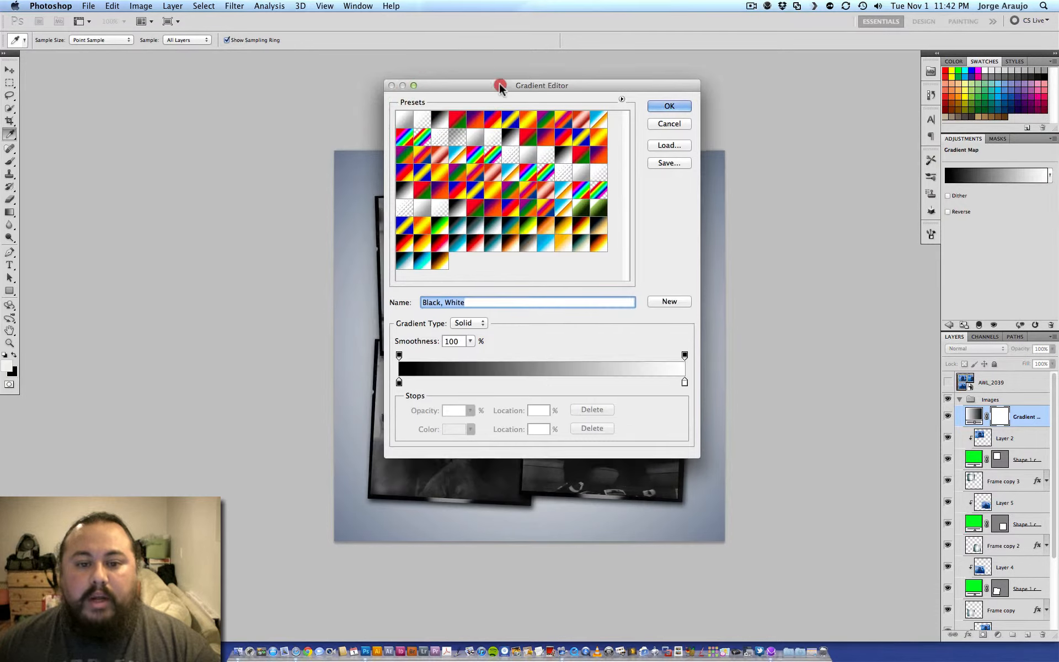
left_click_drag(500, 87, 876, 77)
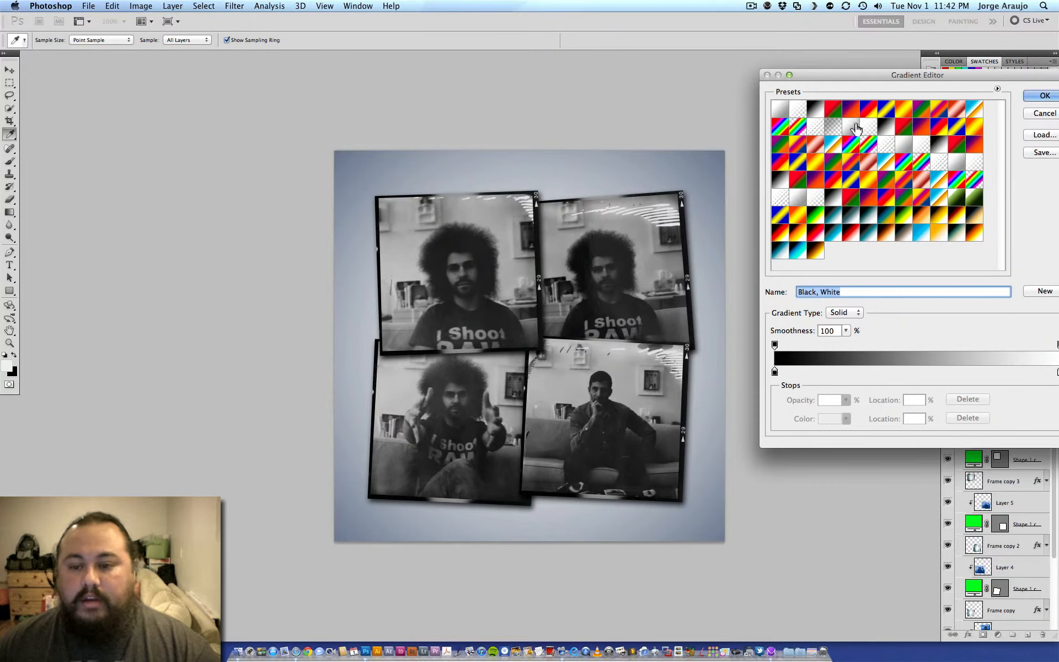
Try orange, yellow, red and other presets for the gradient map, settling on the dark teal, brown and white one.
left_click(885, 235)
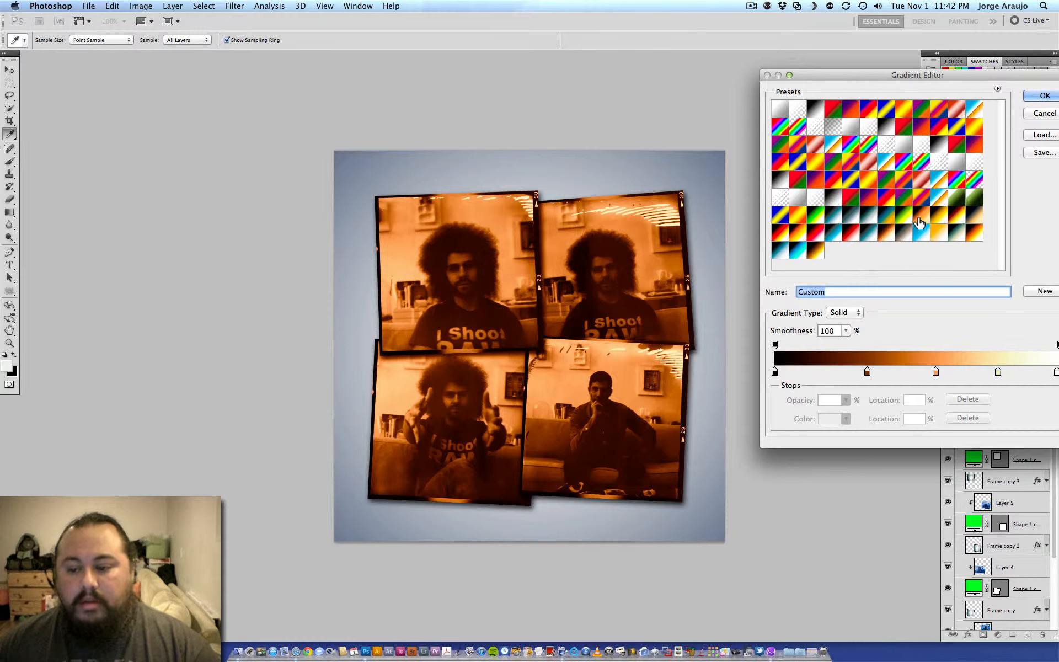
left_click(974, 222)
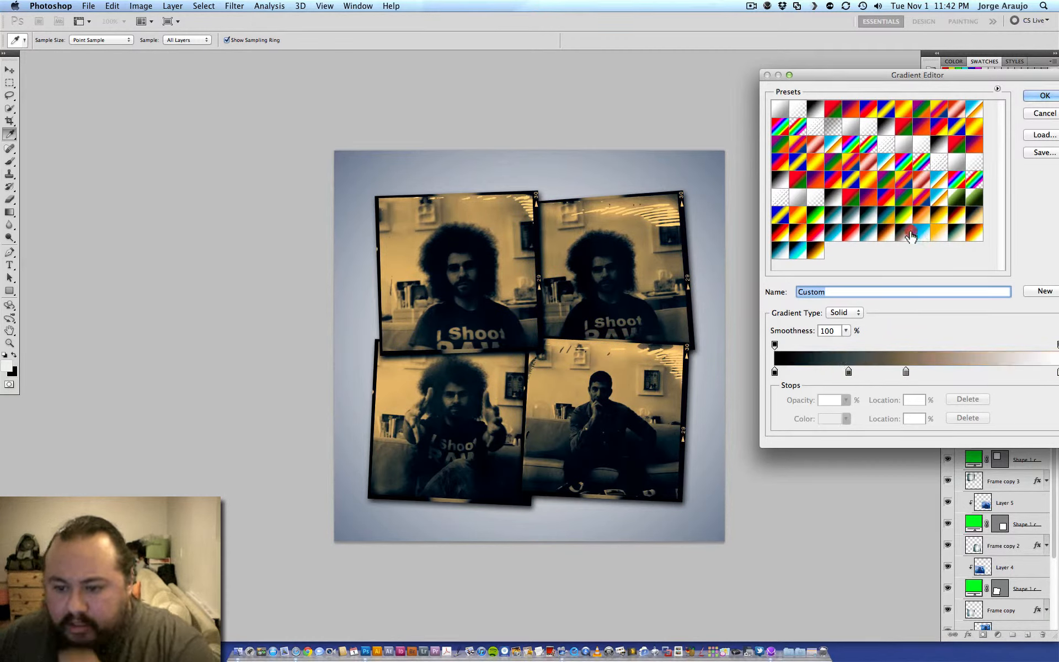
left_click(912, 235)
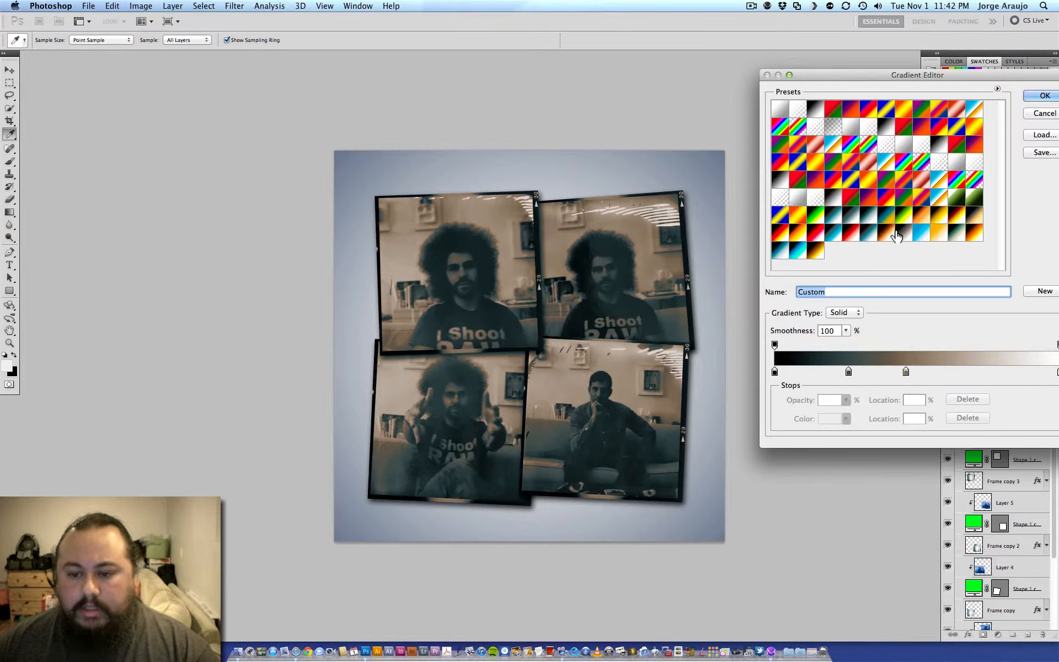
left_click(807, 251)
left_click(851, 233)
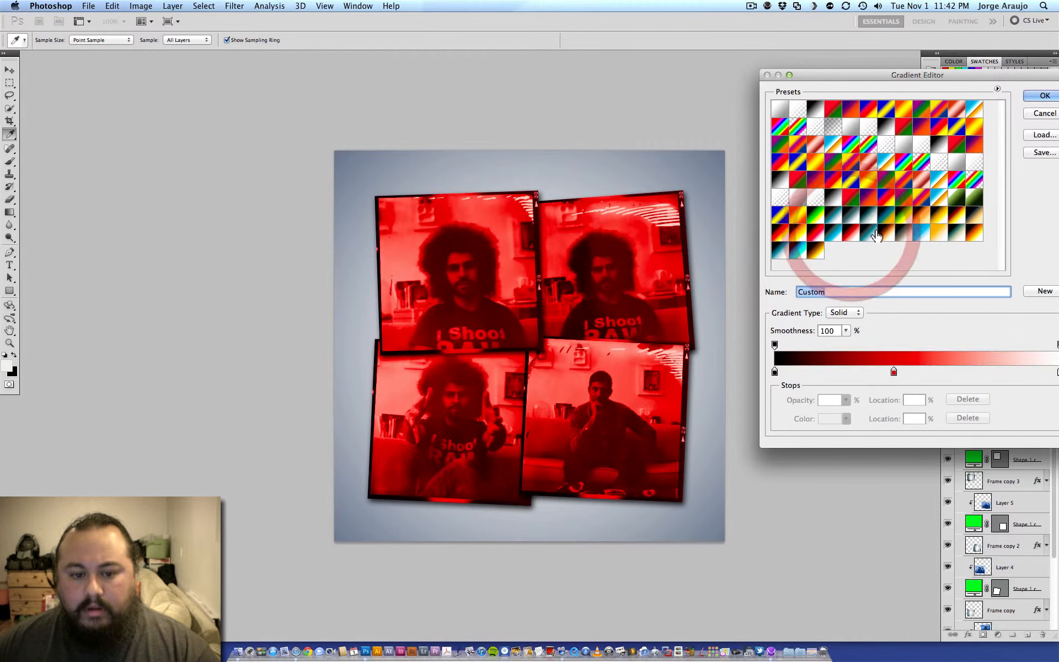
left_click(877, 236)
left_click(898, 236)
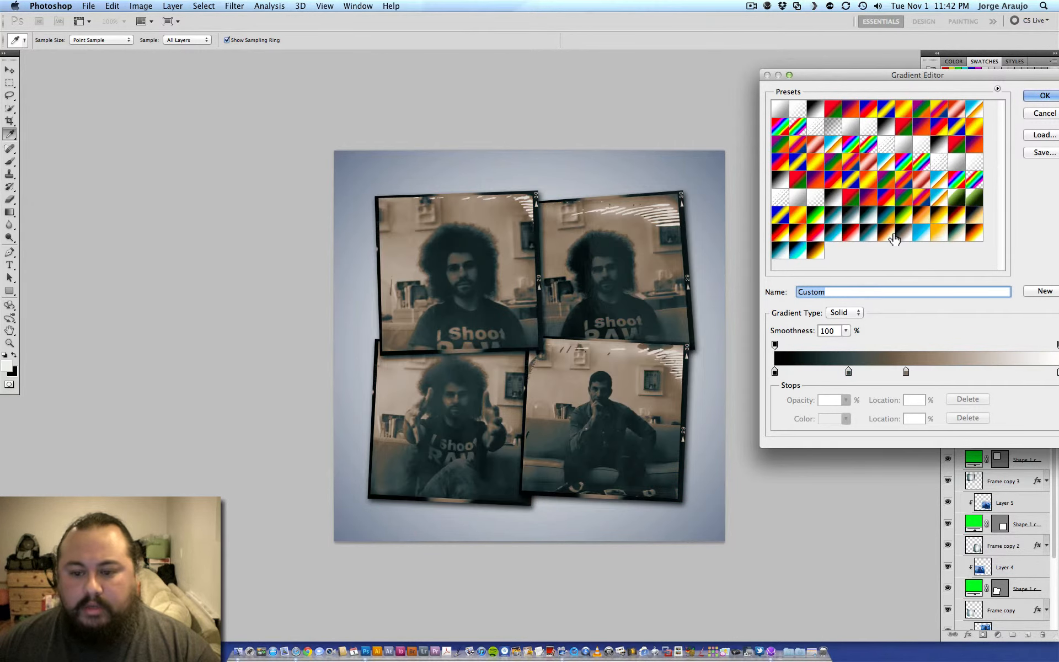
left_click(900, 237)
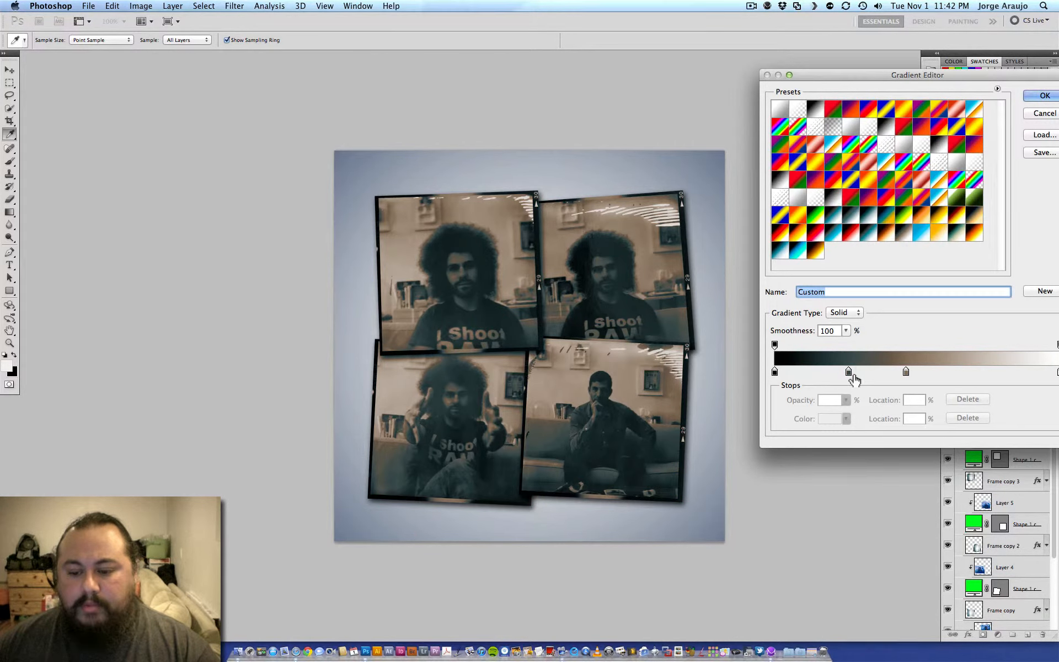
Move the gradient map's dark teal stop slightly toward black and its brown stop to 36%, and apply the gradient.
left_click_drag(928, 79, 883, 75)
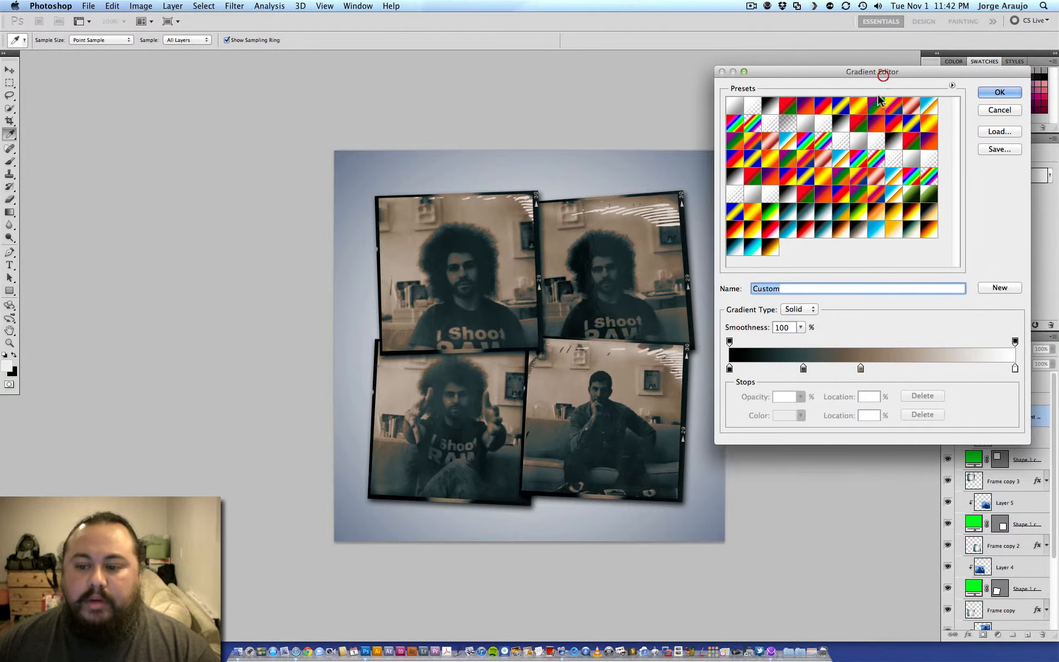
left_click_drag(860, 368, 890, 368)
mouse_move(803, 369)
left_mouse_down()
mouse_move(879, 371)
mouse_move(792, 373)
left_mouse_up()
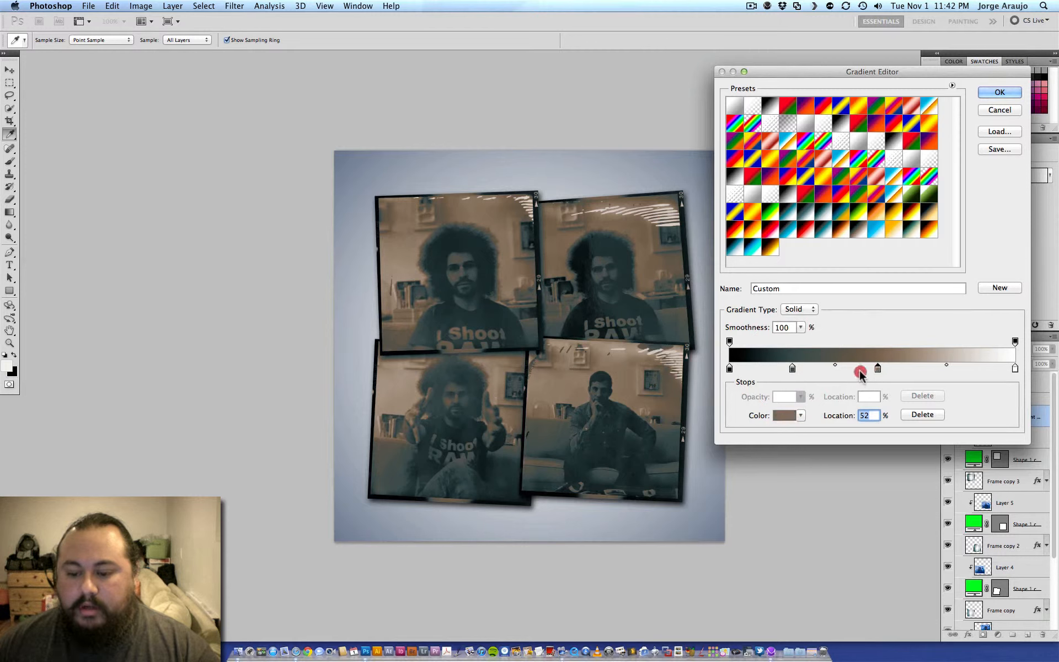
left_click_drag(859, 370, 833, 371)
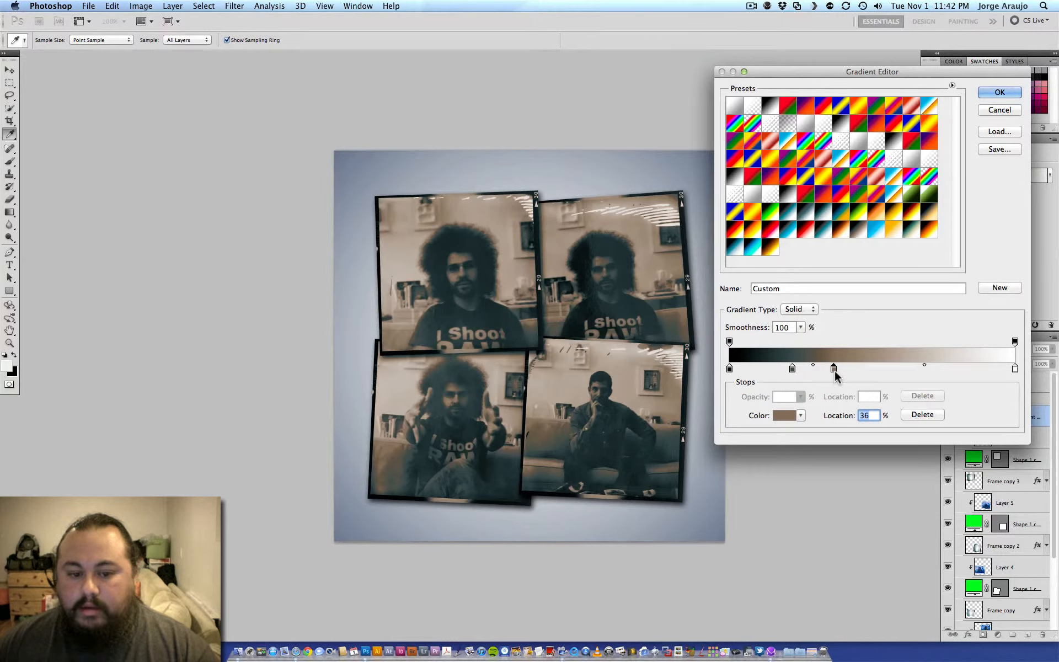
left_click(998, 93)
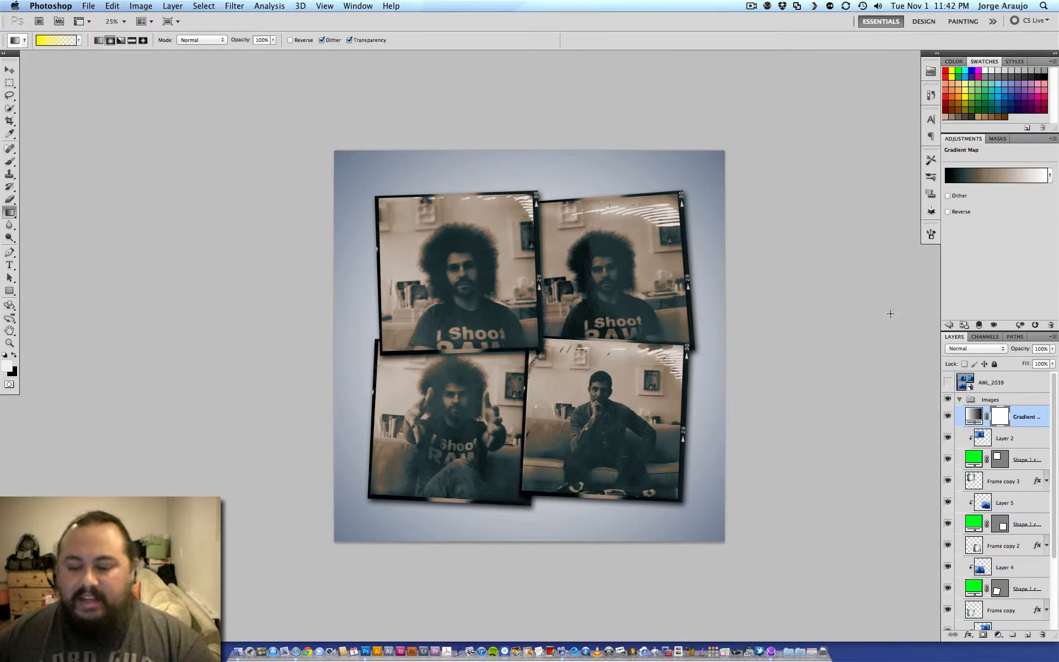
Change the gradient map above Layer 2 to the black, dark green, cream and white preset.
left_click(970, 175)
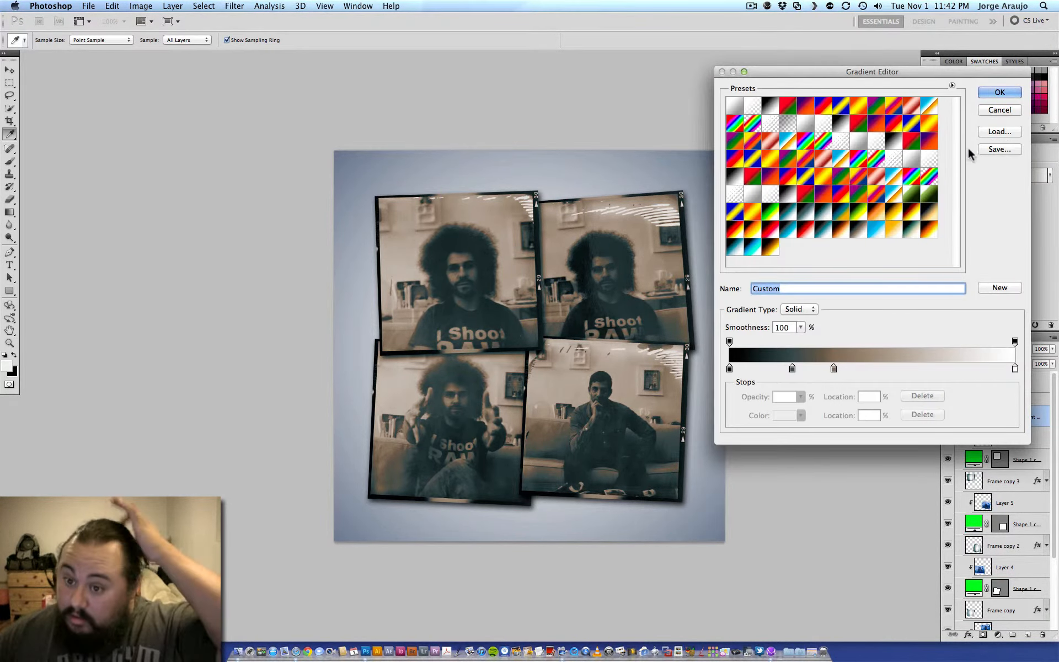
left_click(917, 230)
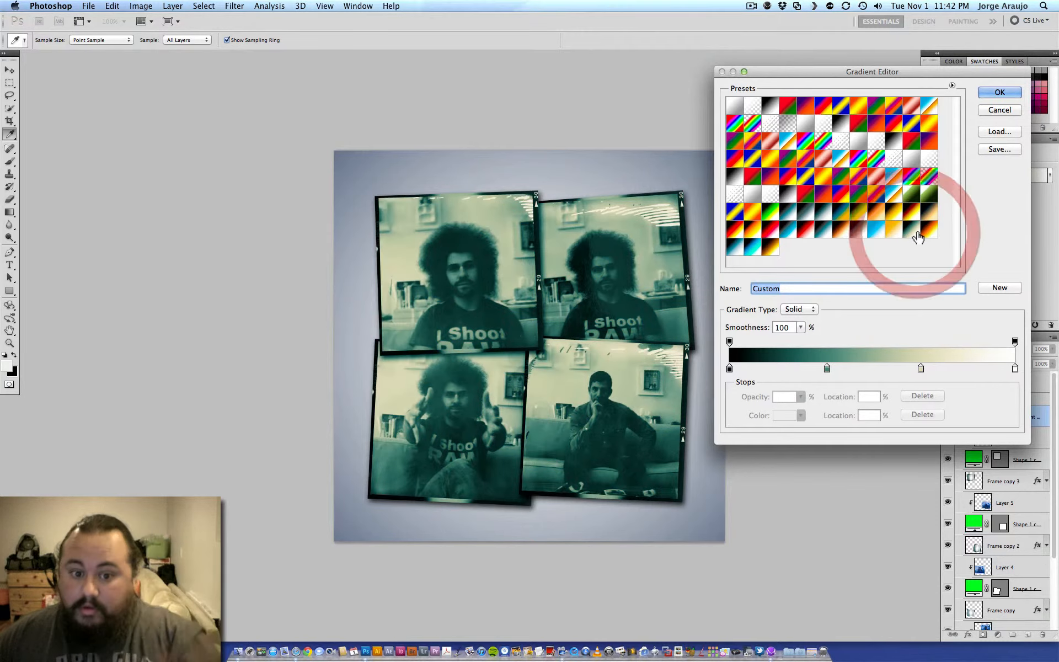
left_click(997, 93)
Try the Overlay blend mode on the gradient map layer and undo it.
left_click(974, 350)
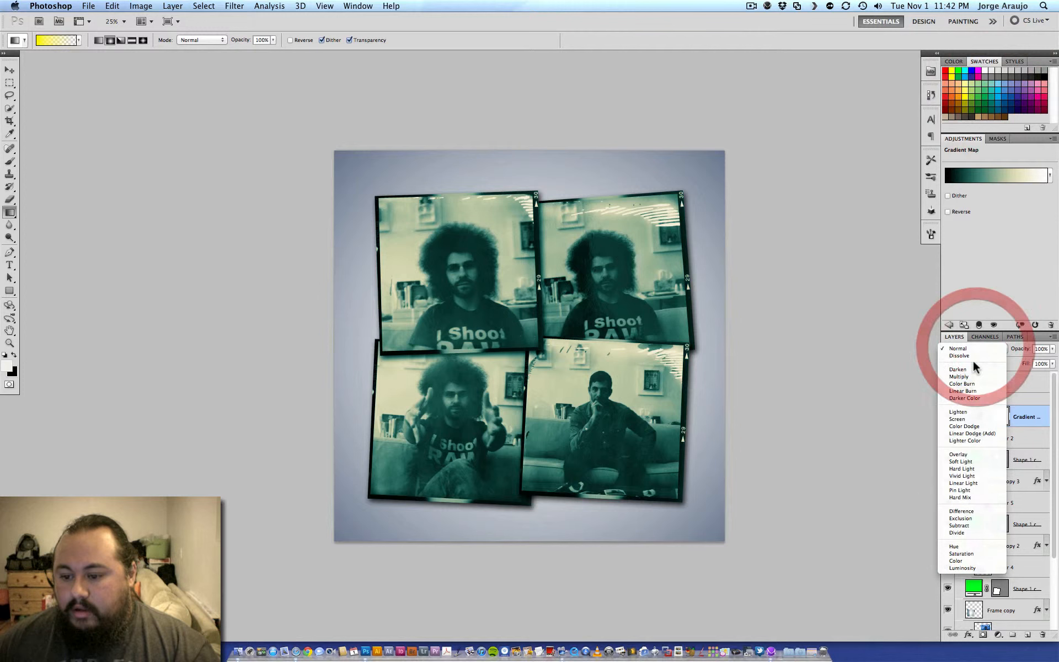
left_click(969, 454)
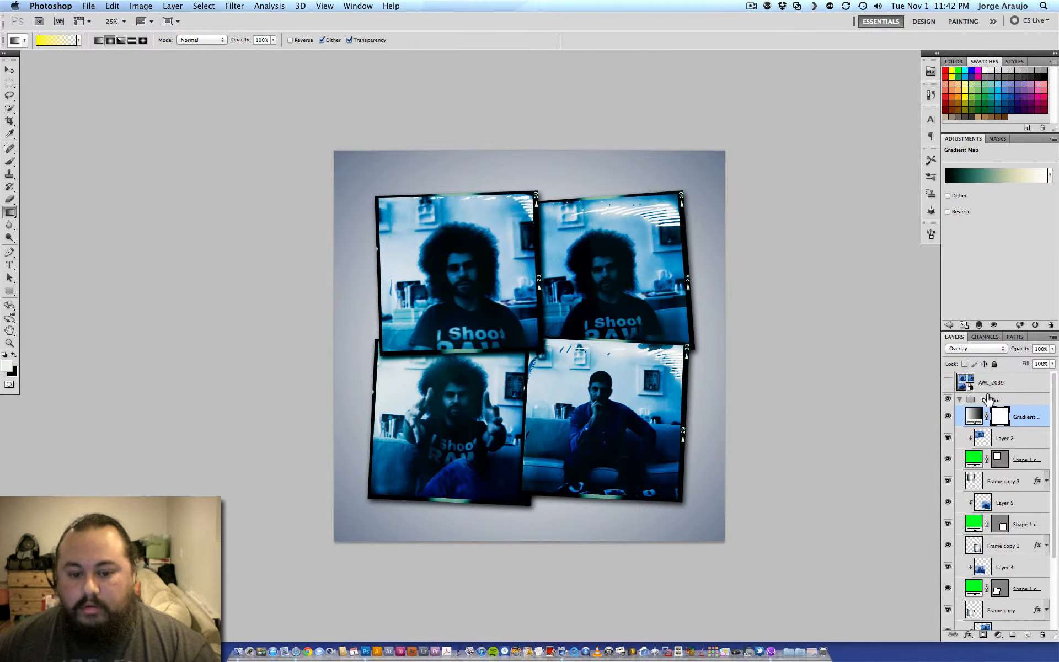
key("super+z")
mouse_move(1052, 349)
left_mouse_down()
mouse_move(1027, 364)
mouse_move(1055, 361)
left_mouse_up()
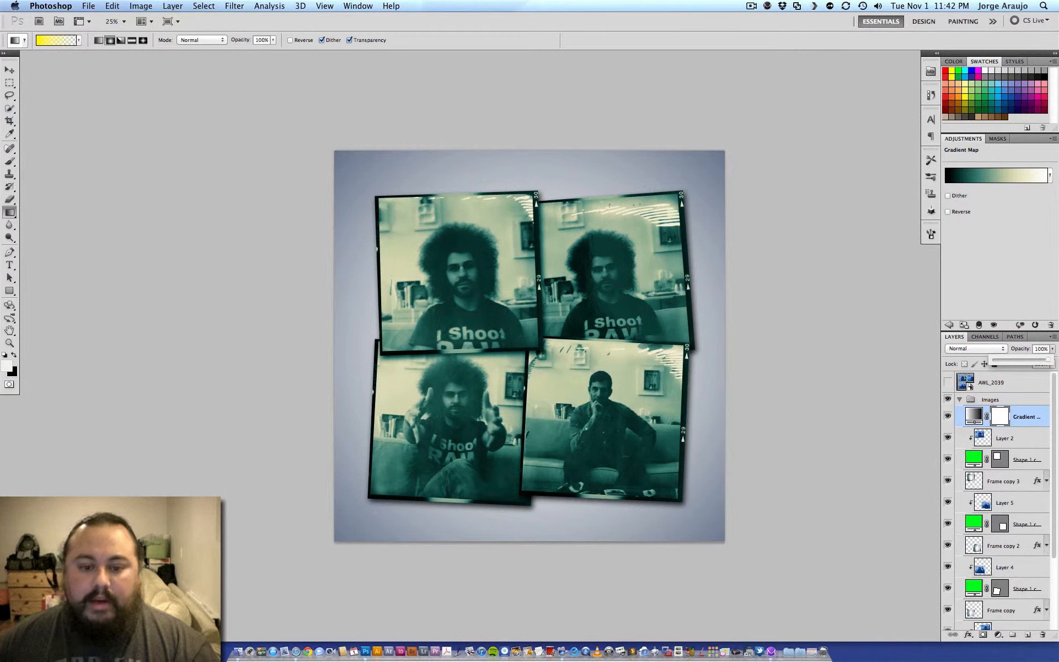
key("super+equal")
key("super+equal")
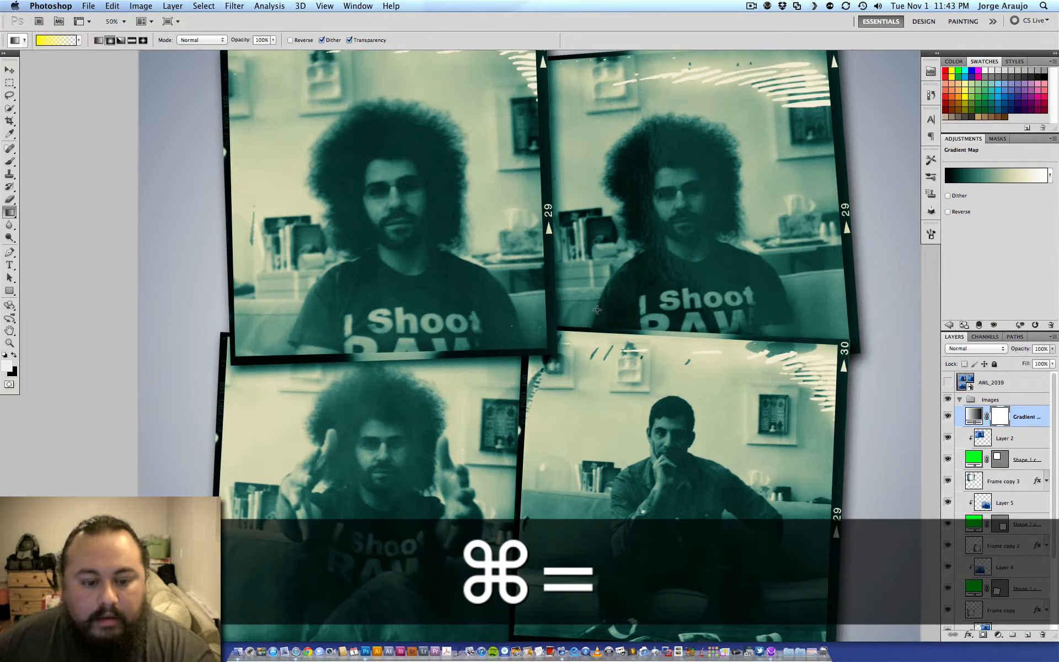
key("super+minus")
key("super+minus")
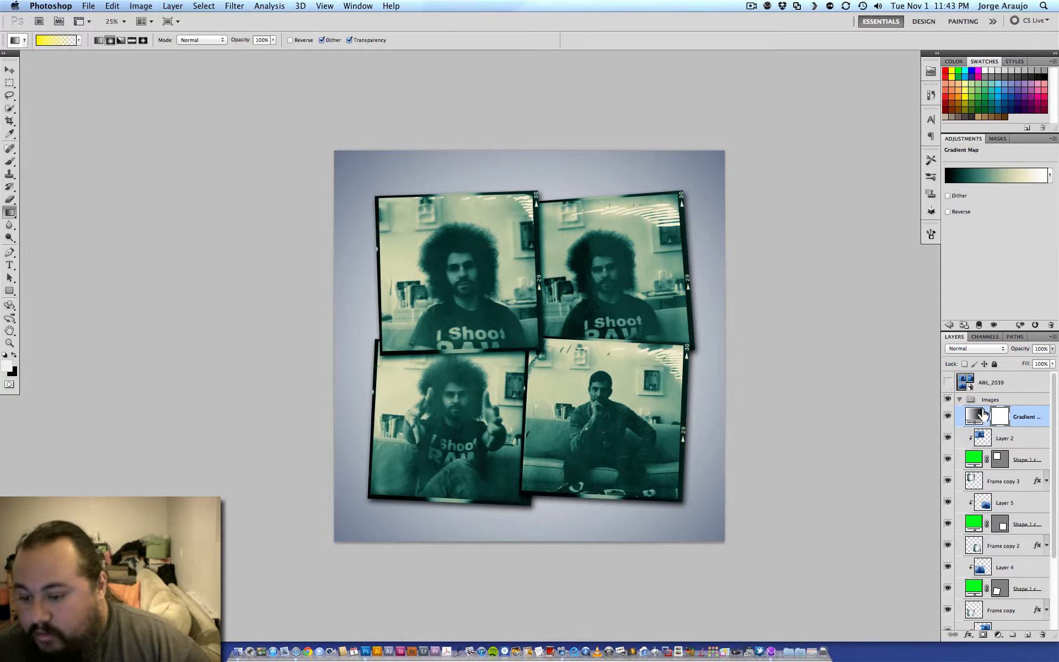
Clip the green gradient map to Layer 2 so that it tones only that photo.
mouse_move(1027, 418)
left_mouse_down()
mouse_move(1026, 601)
mouse_move(1026, 404)
left_mouse_up()
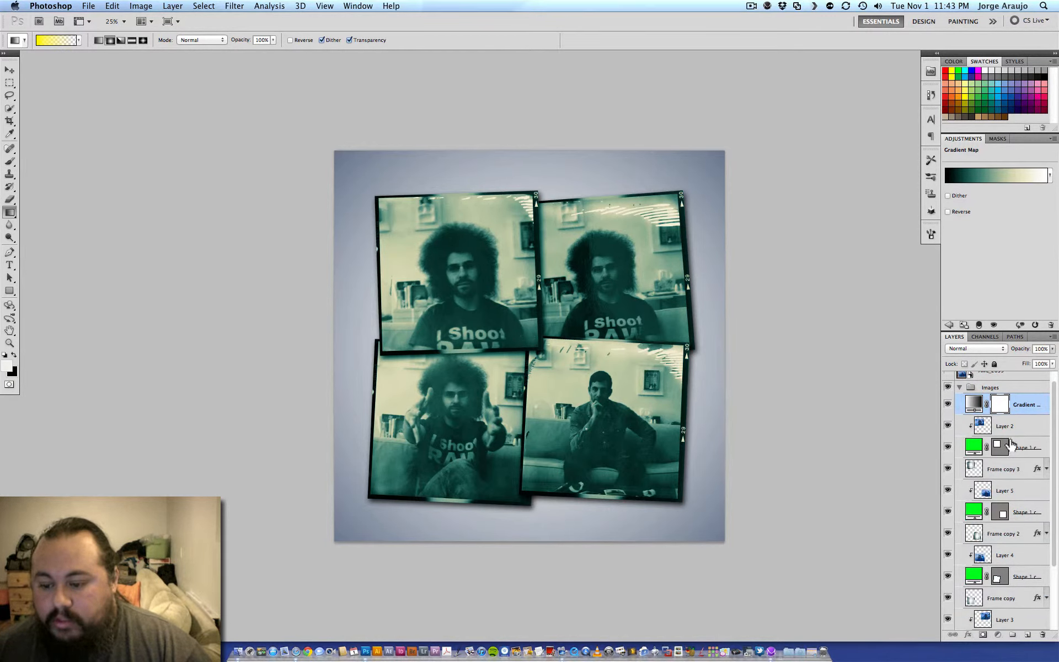
left_click(1019, 415, "alt")
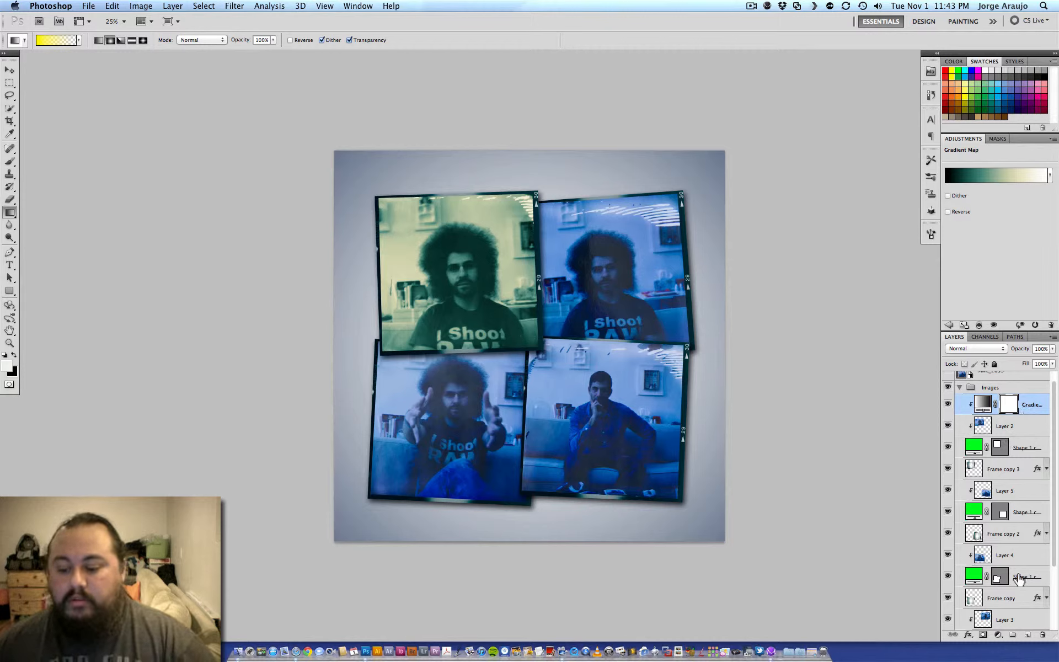
Add a Gradient Map adjustment directly above Layer 5.
left_click(1005, 486)
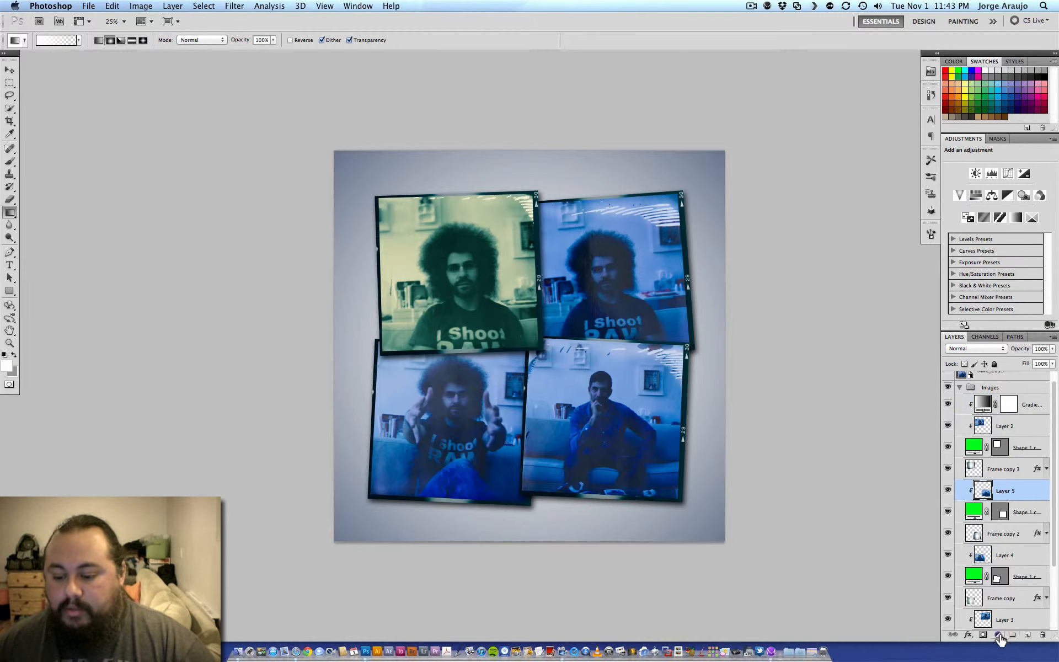
left_click(1000, 635)
left_click(1015, 600)
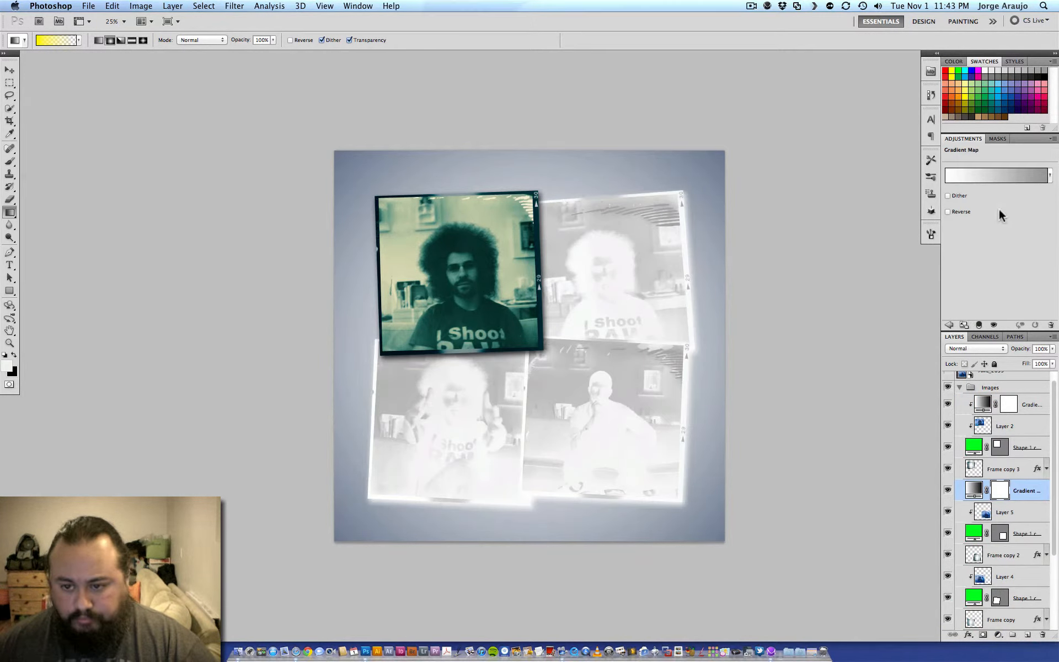
Try the red preset, settle on the black, orange and pale yellow one, and clip the gradient map to Layer 5.
left_click(998, 175)
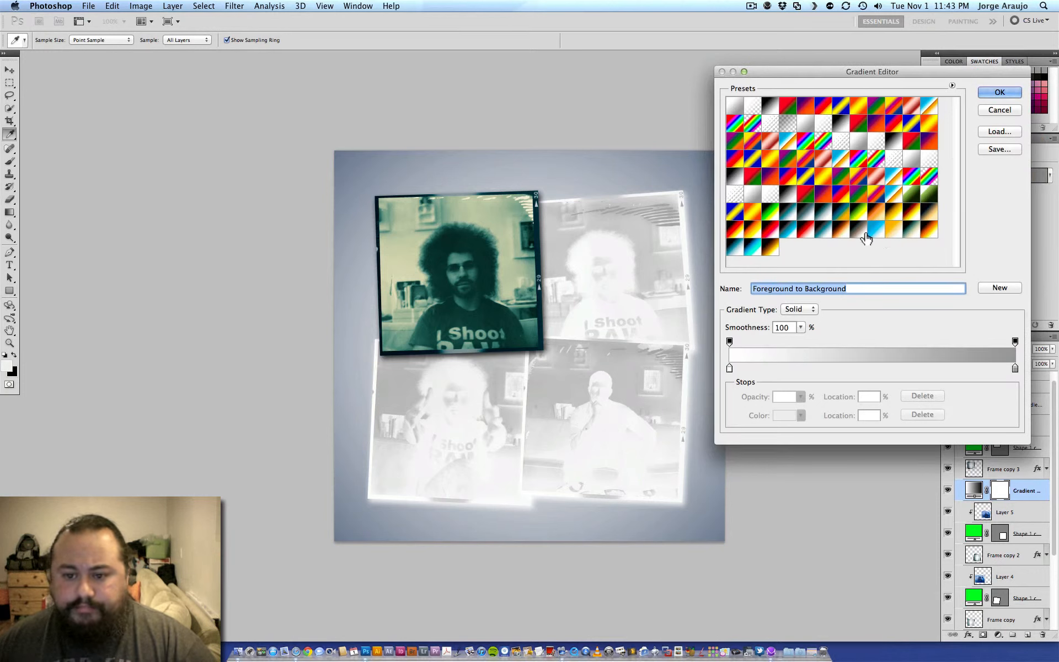
left_click(804, 231)
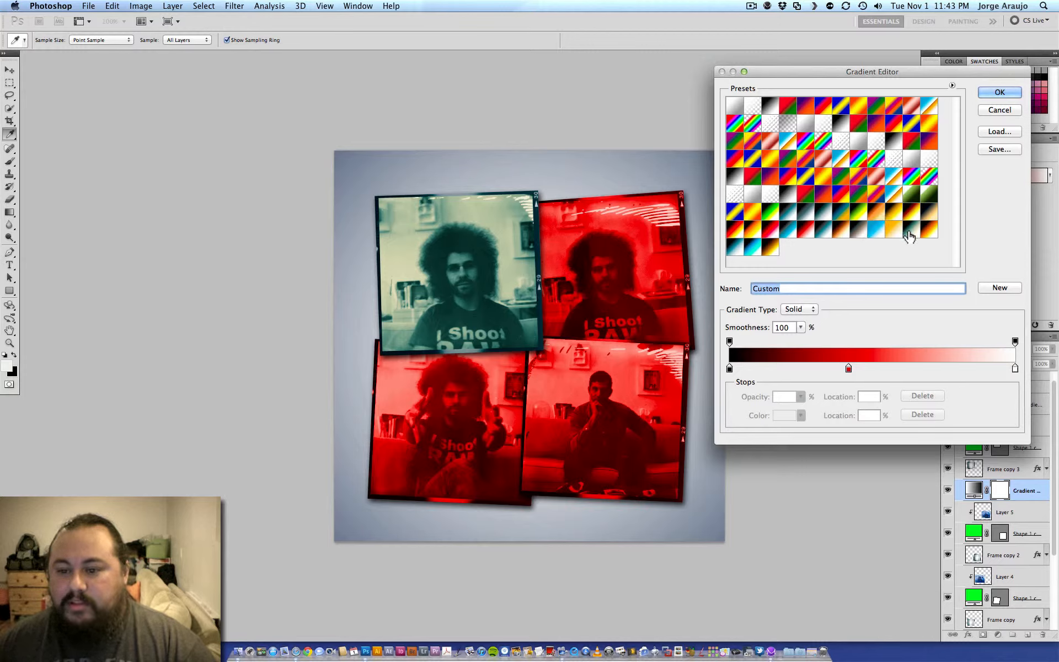
left_click(876, 219)
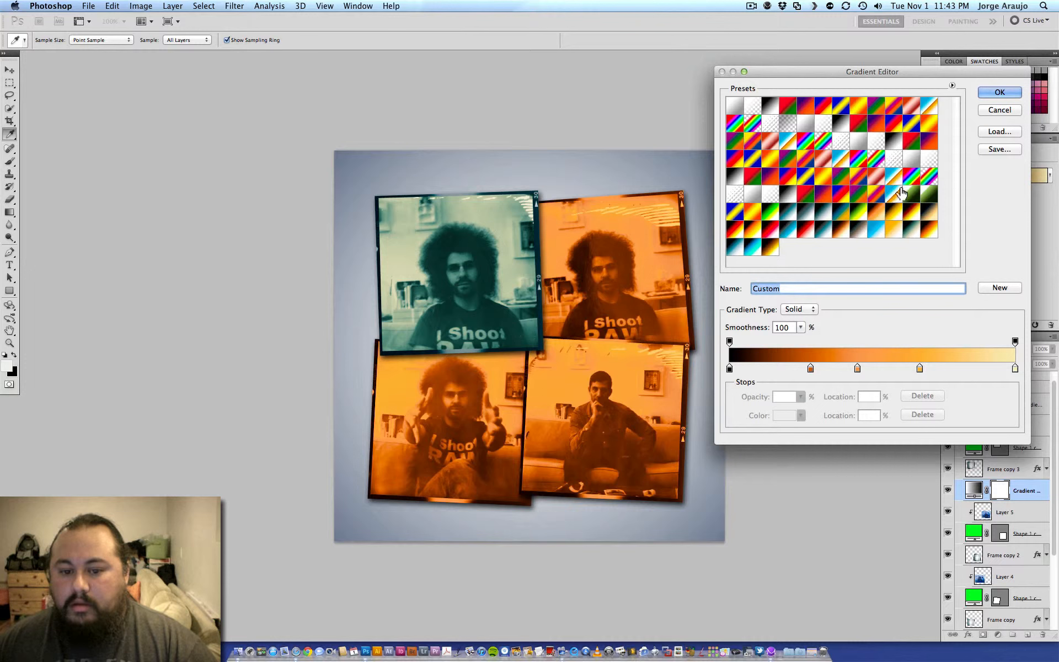
left_click(999, 92)
left_click(1027, 501, "alt")
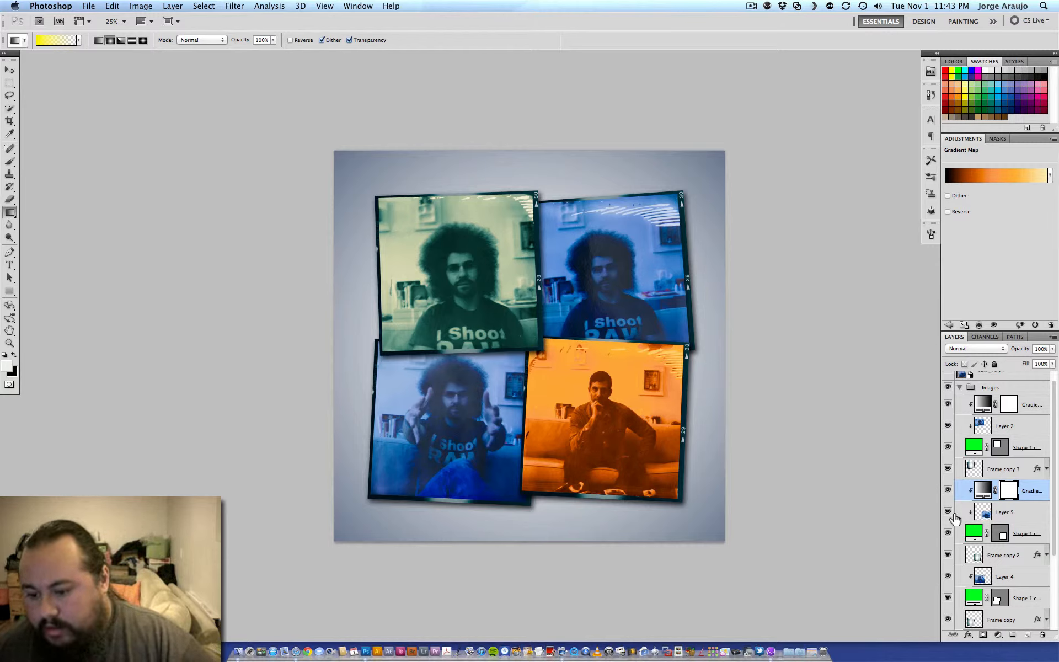
Check which photo Layer 3 holds by toggling its visibility, and add a Gradient Map adjustment above it.
scroll(1048, 477, "down", 5)
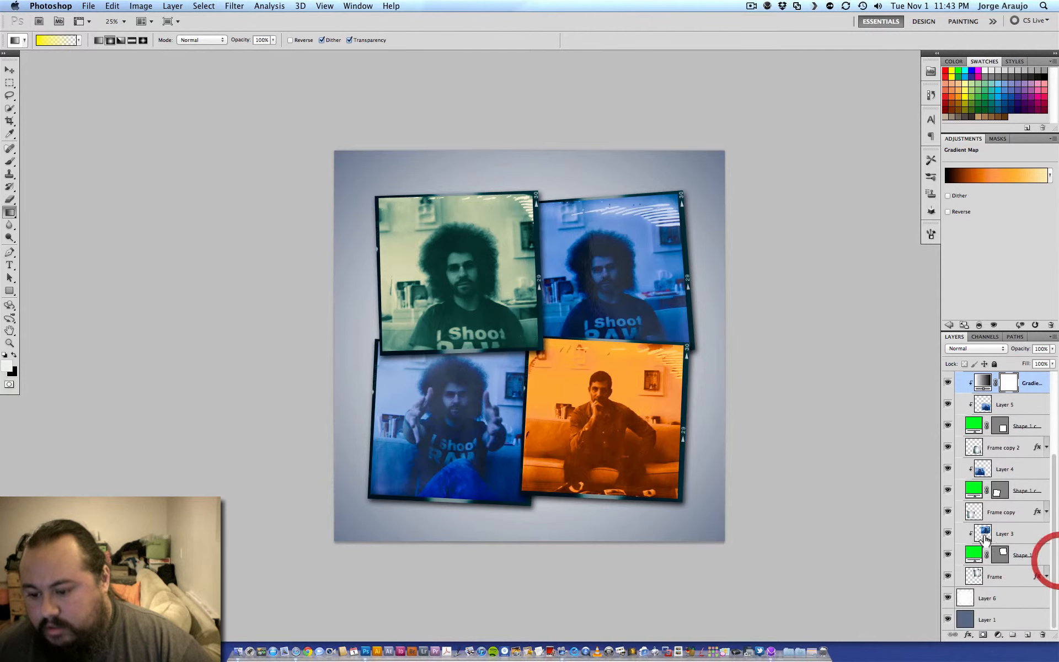
left_click(948, 533)
left_click(948, 534)
left_click(1006, 533)
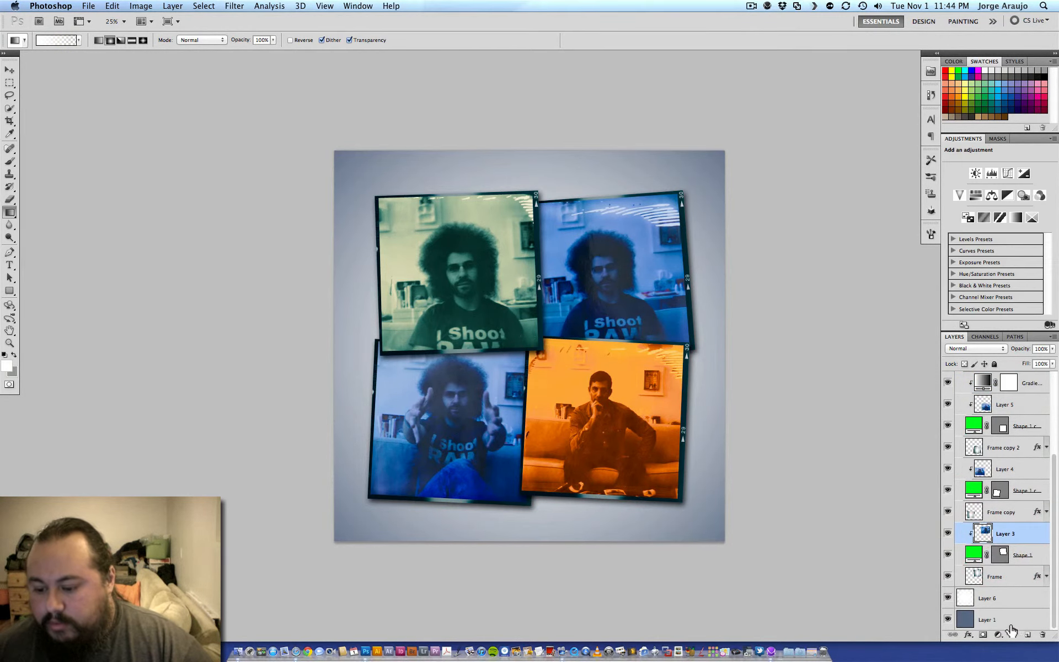
left_click(998, 635)
left_click(1006, 606)
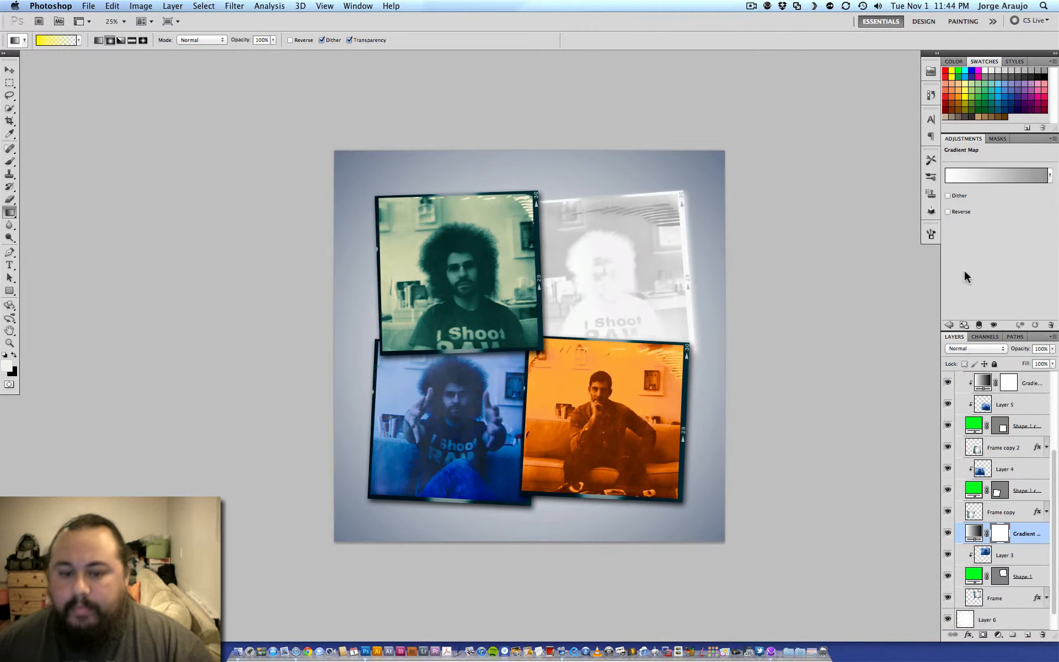
Try red, brown, cyan, teal, orange, Greens and yellow presets for Layer 3's gradient map, settling on Black, White.
left_click(992, 177)
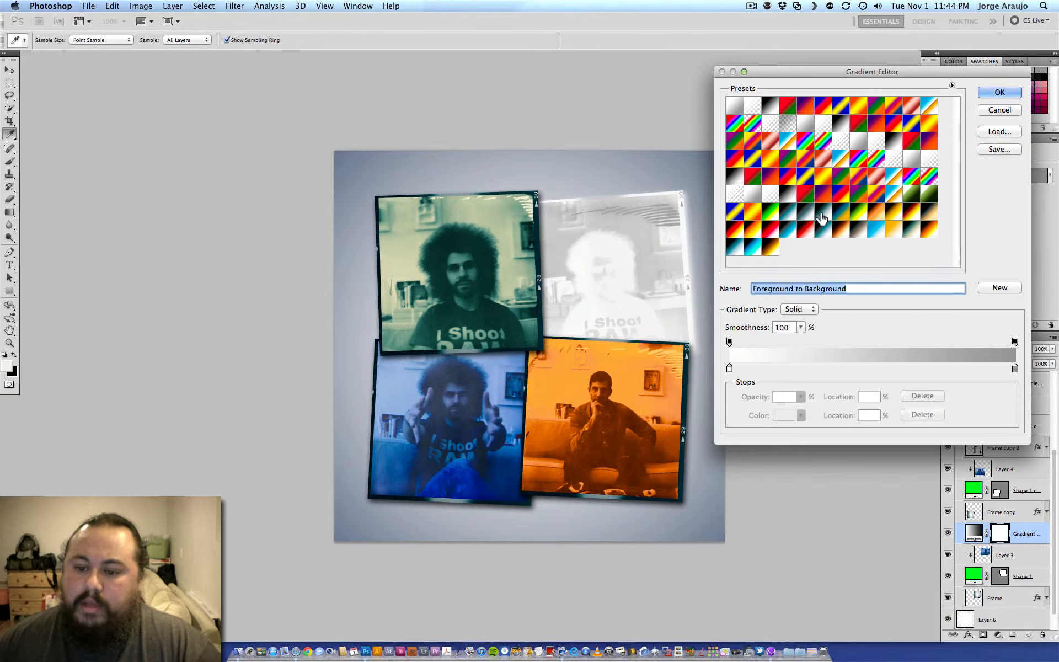
left_click(808, 230)
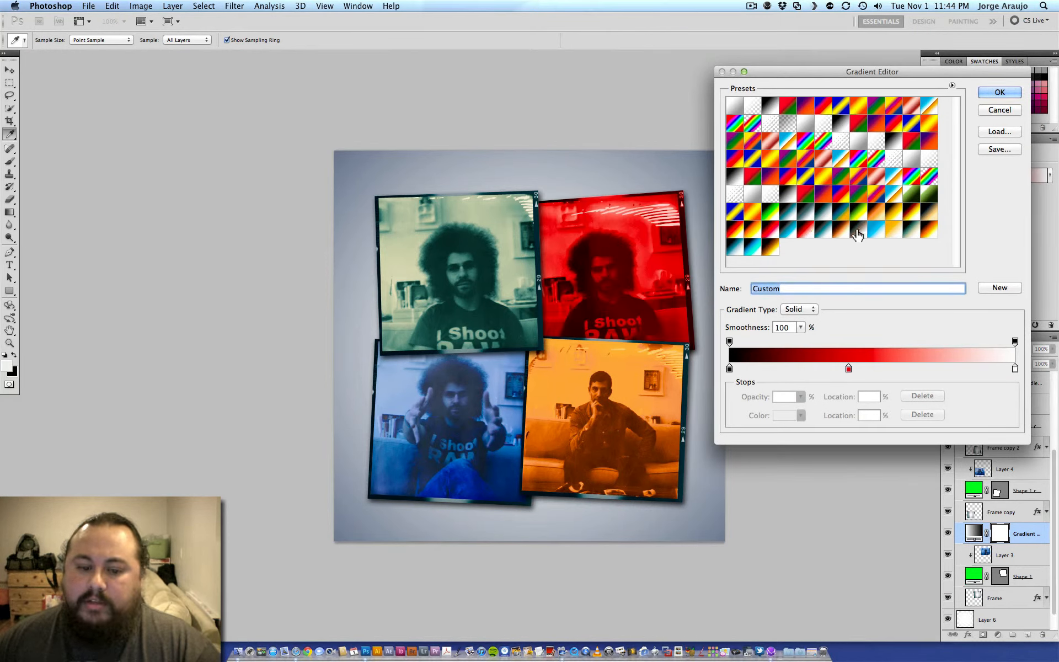
left_click(857, 234)
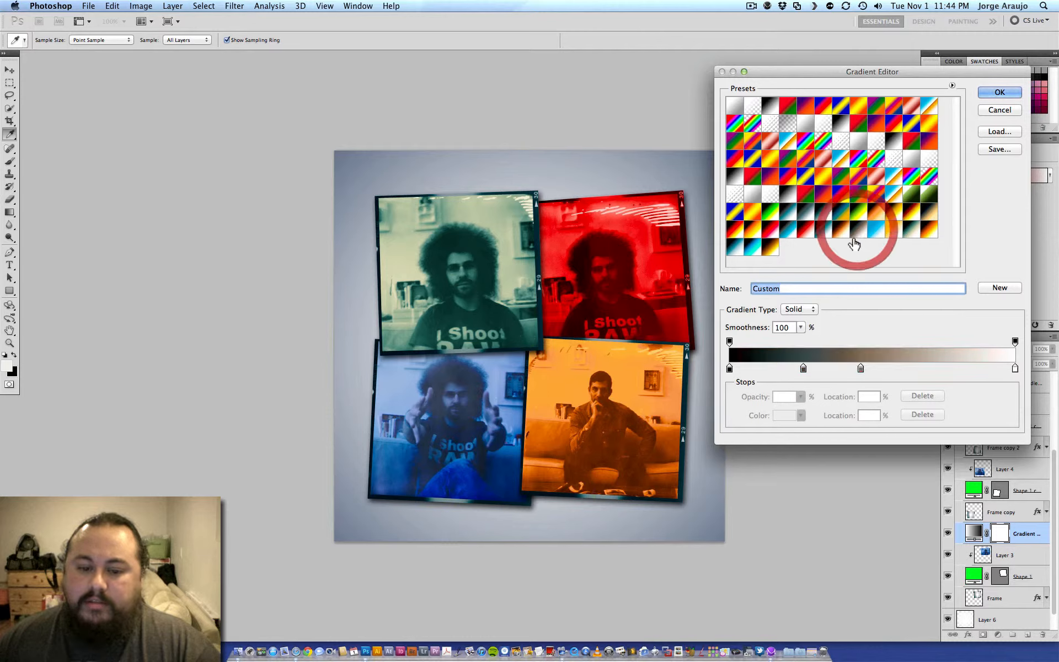
left_click(754, 252)
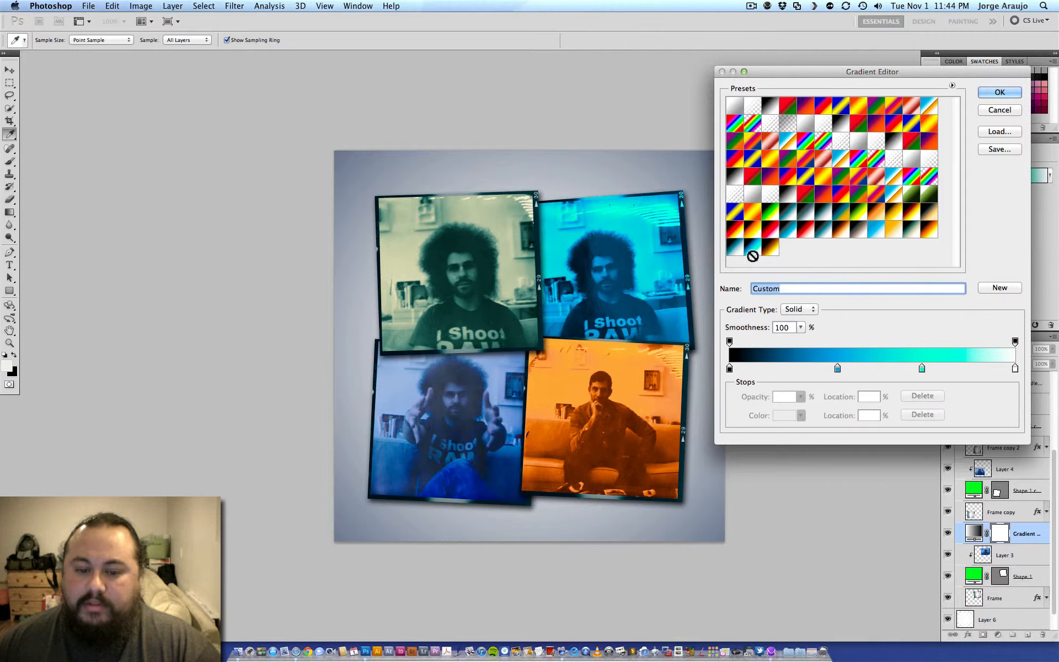
left_click(740, 250)
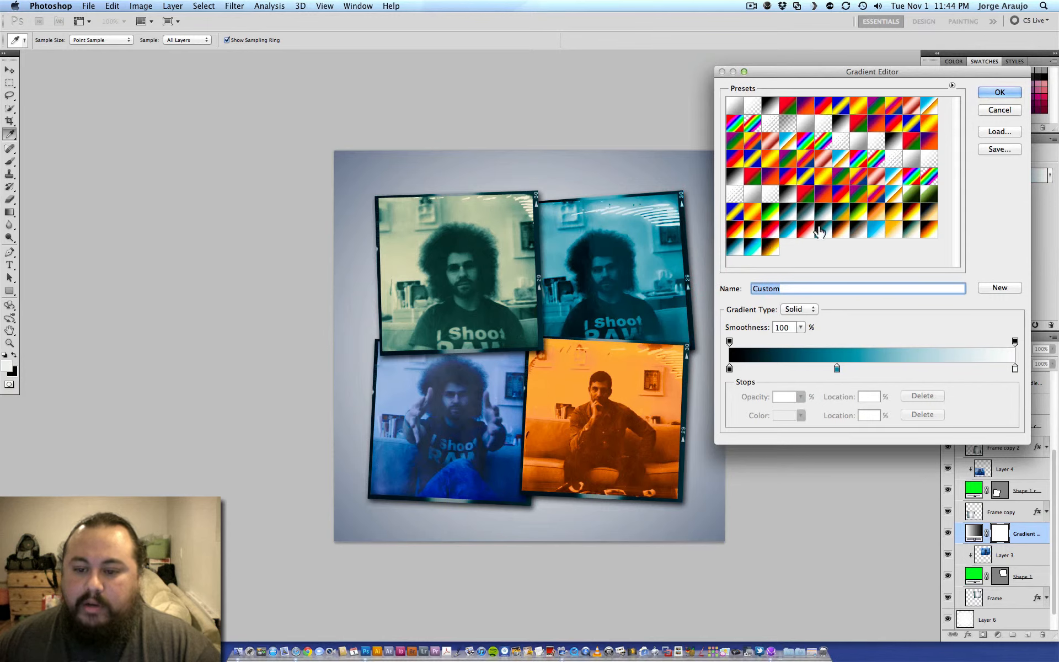
left_click(840, 235)
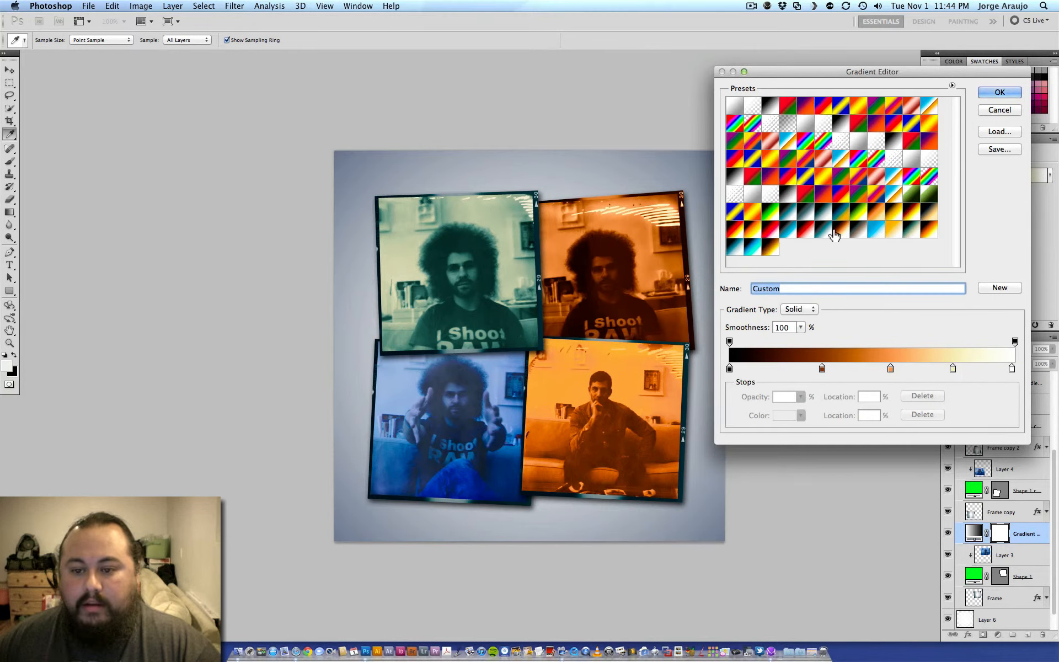
left_click(772, 215)
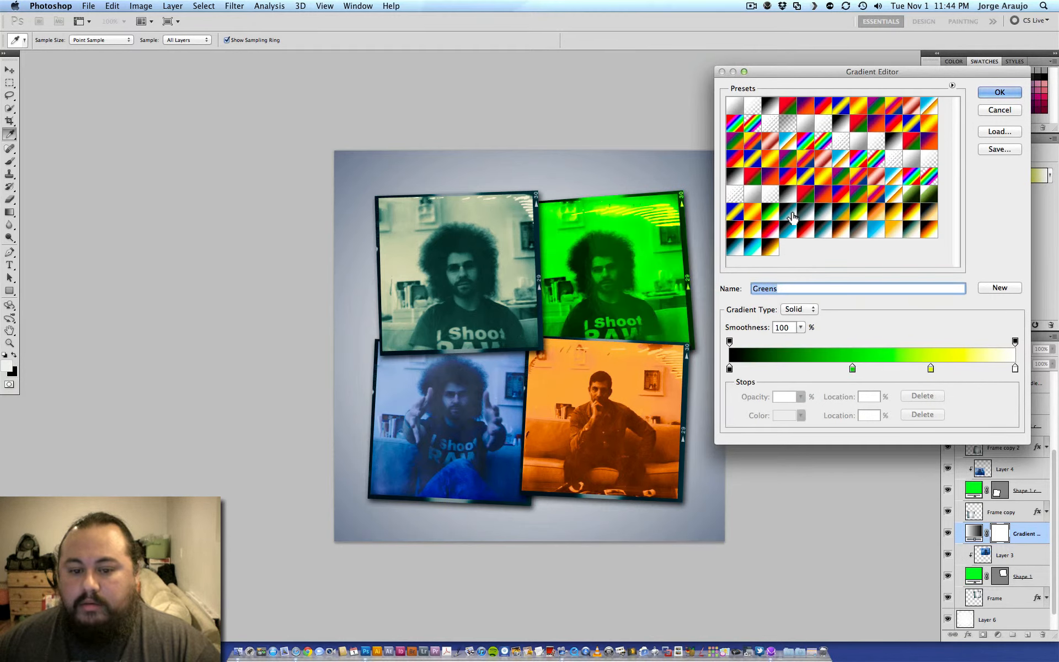
left_click(791, 218)
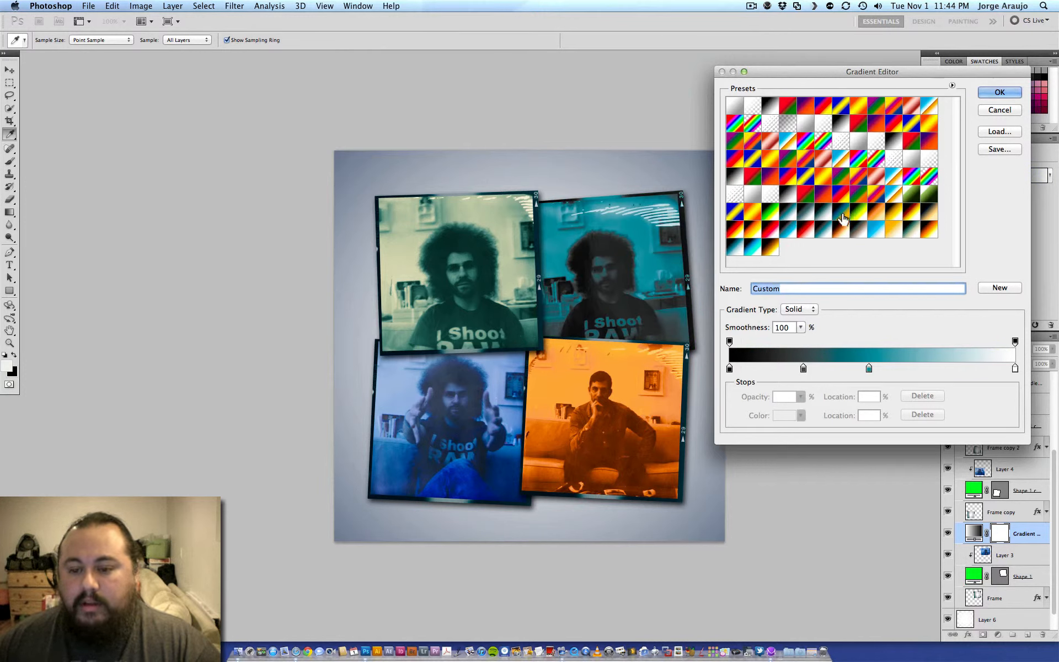
left_click(810, 231)
left_click(858, 231)
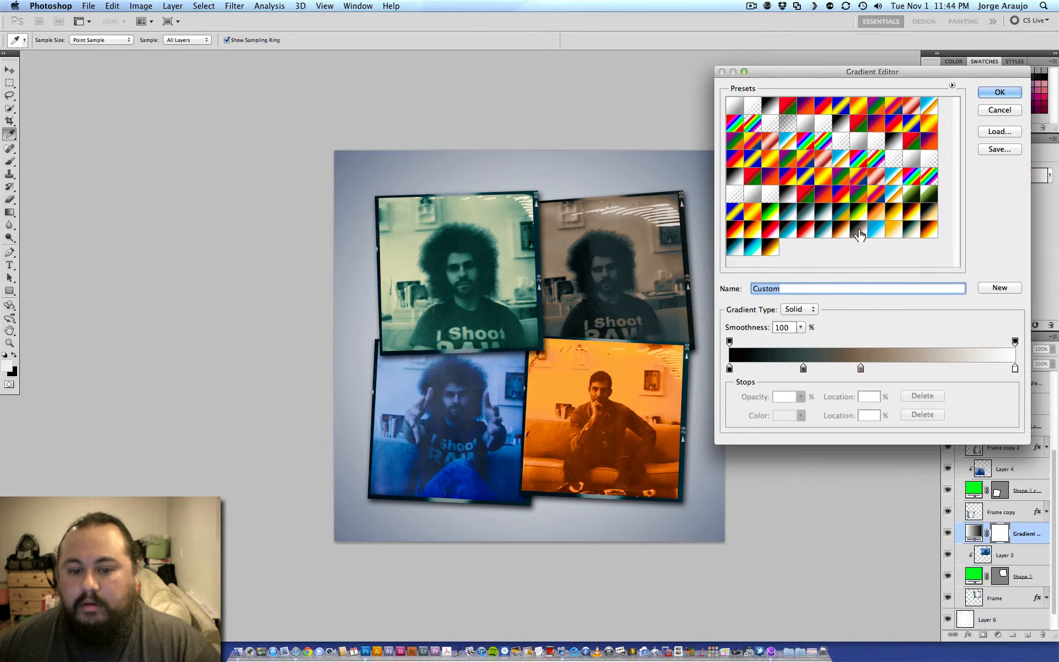
left_click(902, 232)
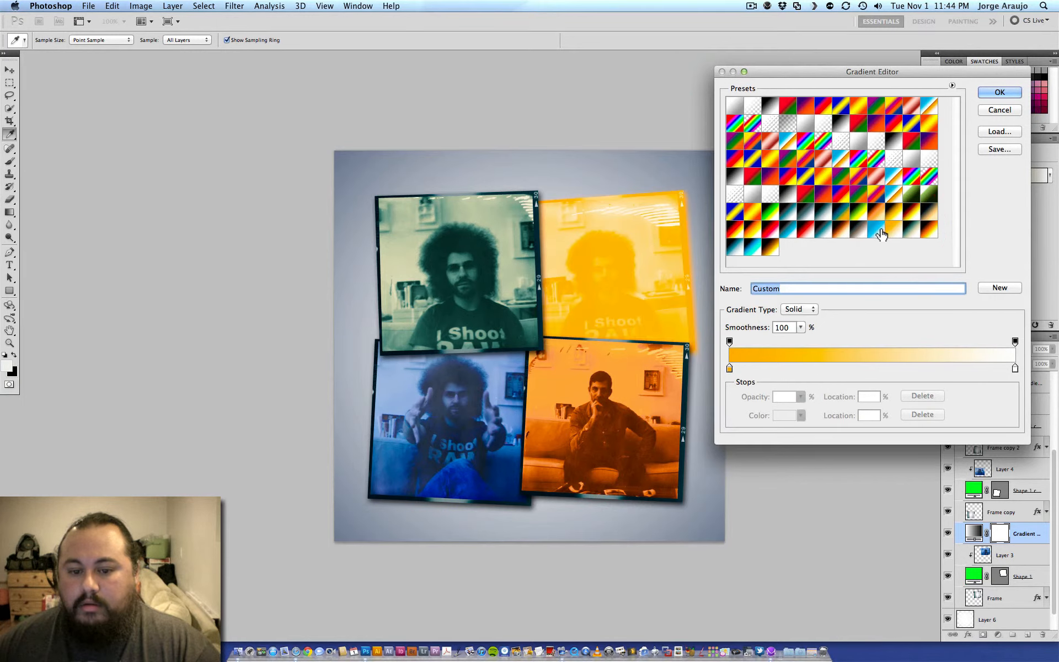
left_click(882, 232)
left_click(896, 216)
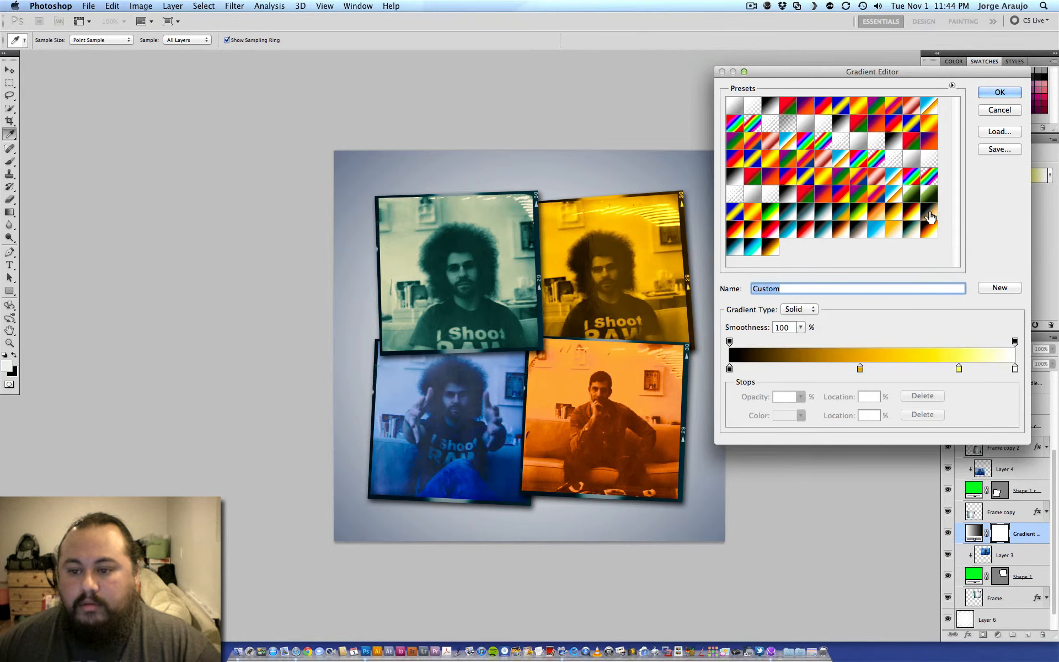
left_click(922, 211)
left_click(790, 196)
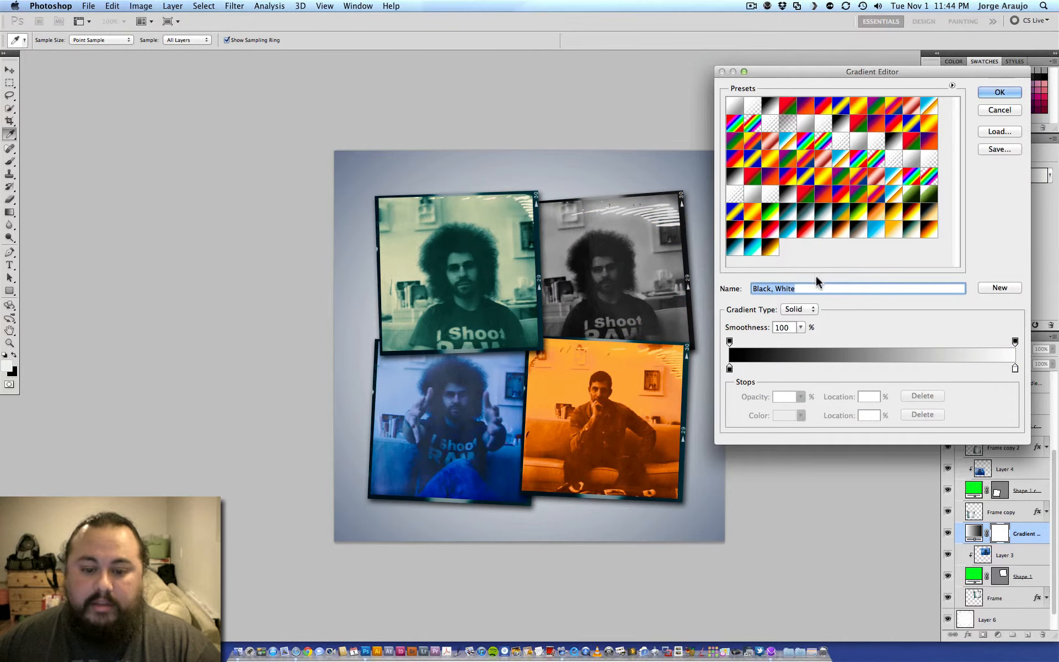
Apply the Black, White gradient and clip its adjustment layer to Layer 3.
left_click(998, 92)
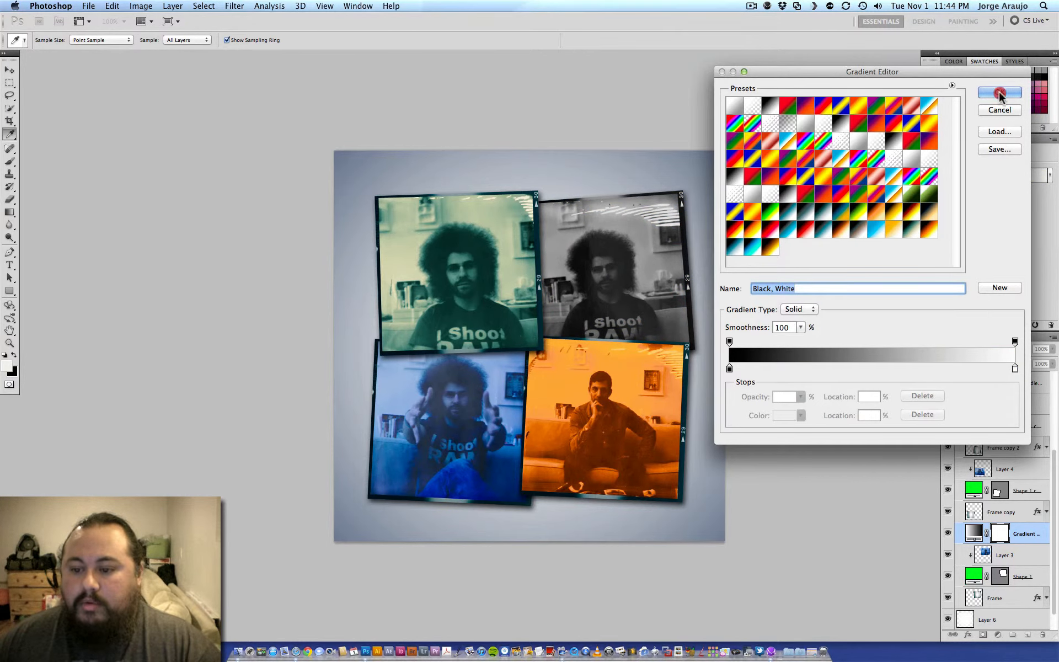
left_click(1023, 544, "alt")
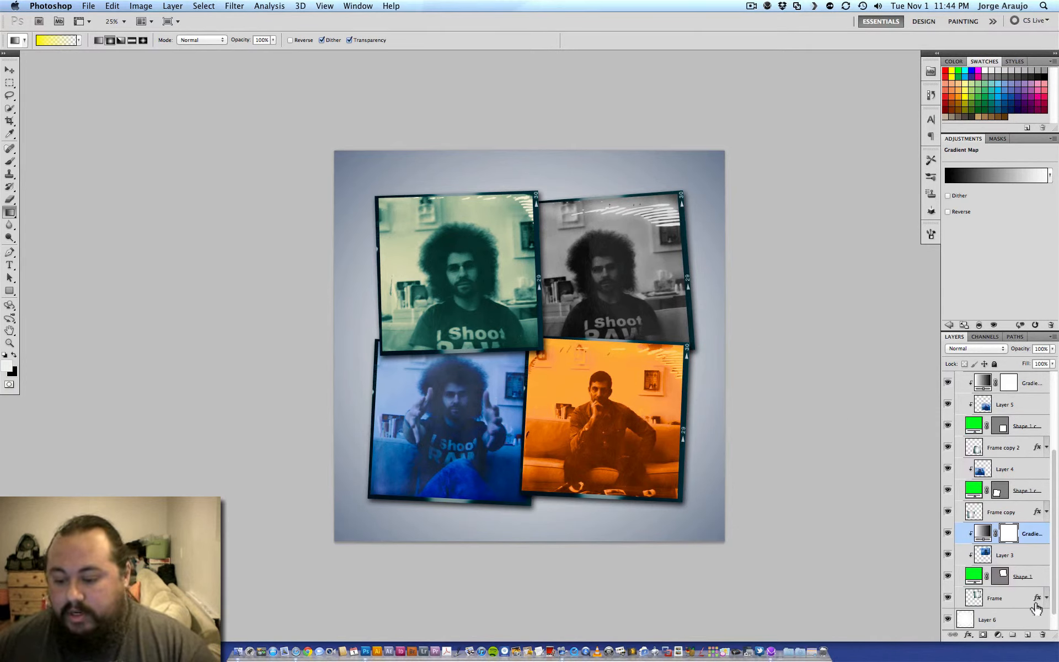
Add a Curves adjustment above Layer 3's black and white gradient map and select it.
left_click(998, 636)
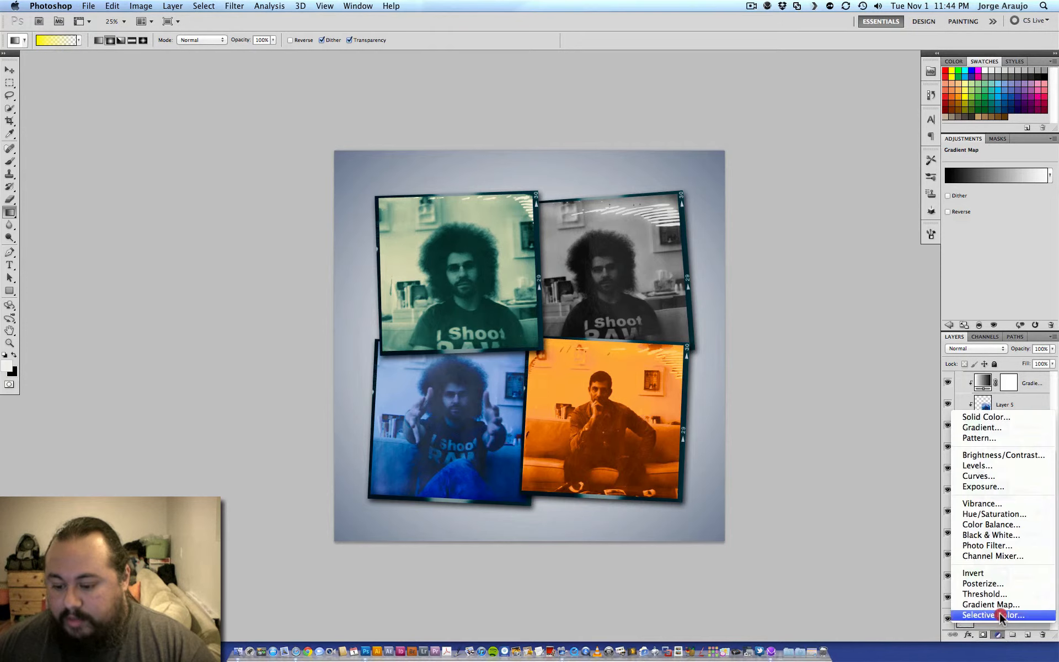
left_click(1002, 477)
left_click(751, 6)
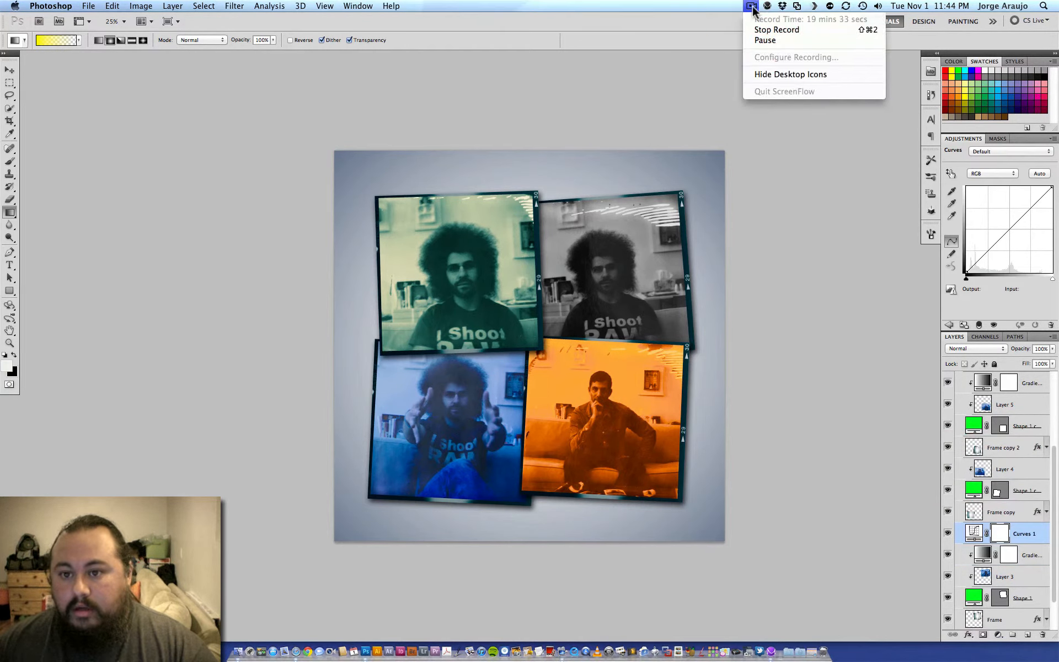
left_click(1019, 533)
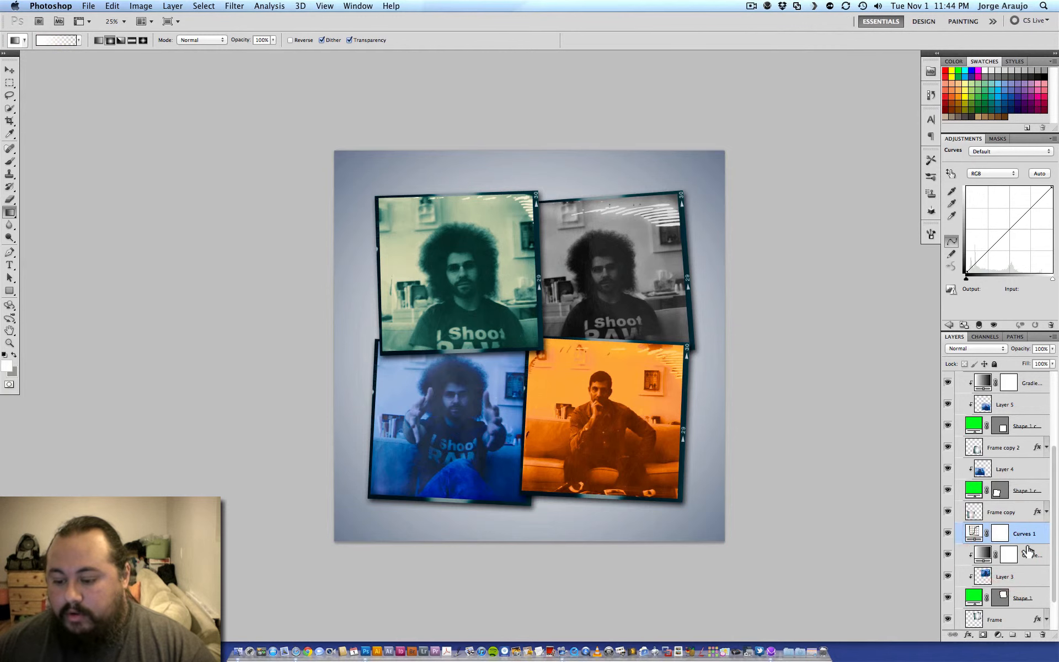
Clip the Curves 1 adjustment to Layer 3's gradient map and lift its midtones from input 107 to output 140.
left_click(1027, 544, "alt")
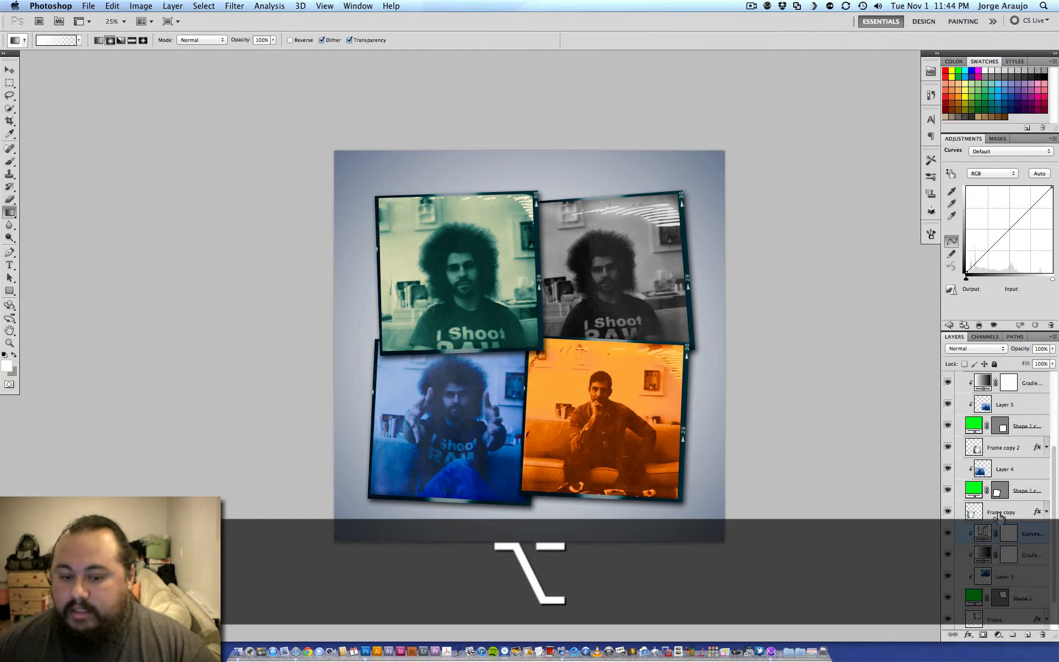
left_click_drag(1006, 232, 1002, 225)
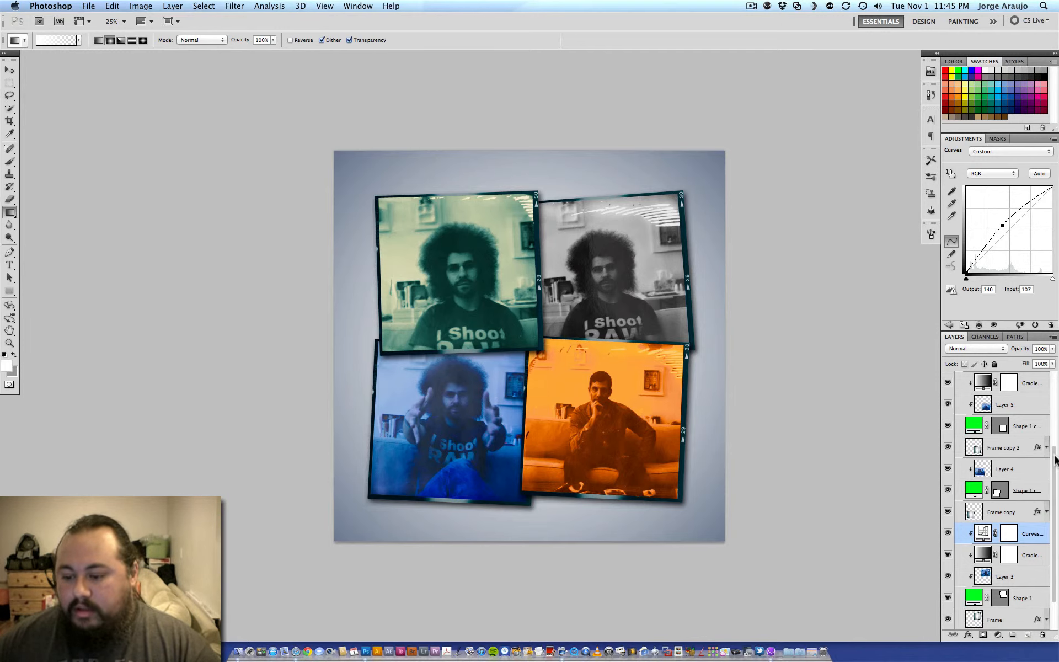
Collapse the Images group and scale it up proportionally about its centre so the four frames nearly fill the canvas.
left_click_drag(1054, 459, 1054, 369)
left_click(961, 401)
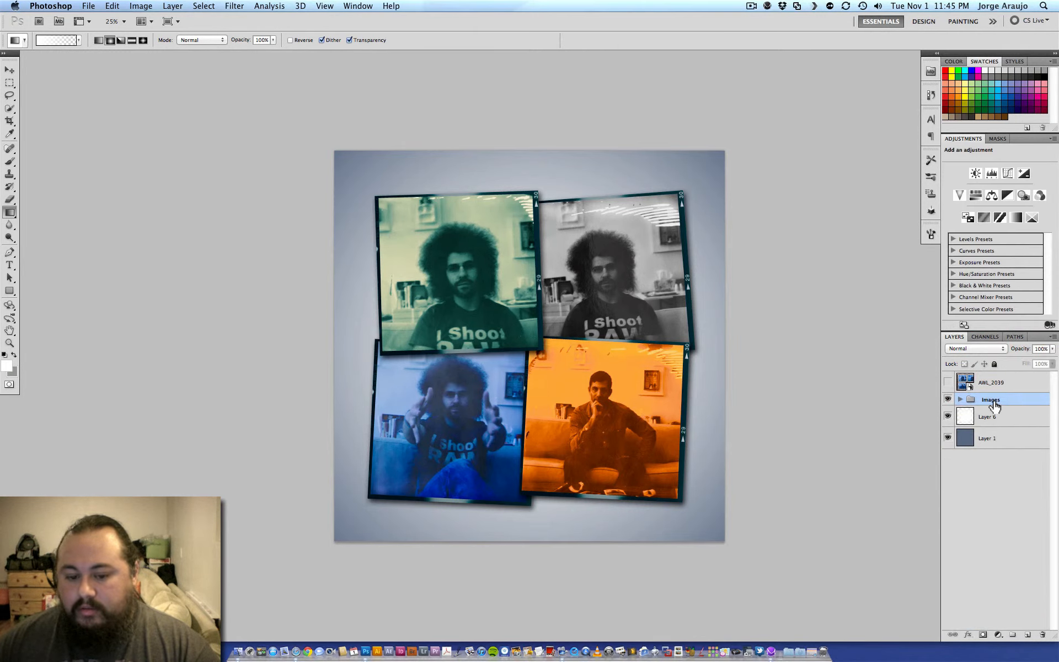
key("super+t")
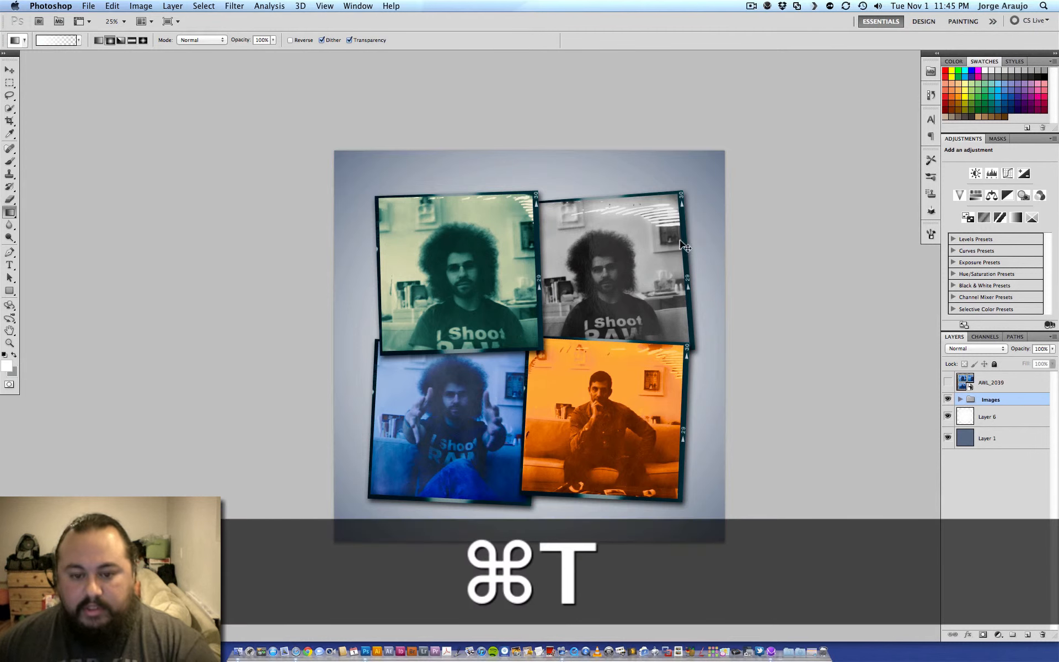
left_click_drag(718, 183, 739, 164)
key("Return")
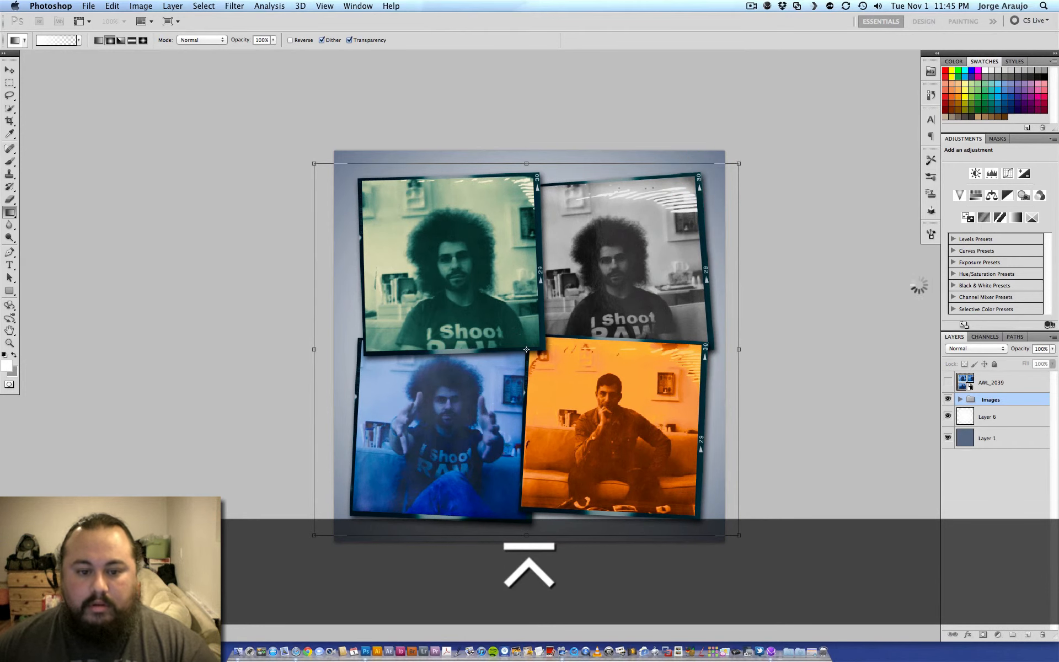
Preview the composition in full screen, return to a floating document window, and enlarge it to show the whole canvas.
key("f")
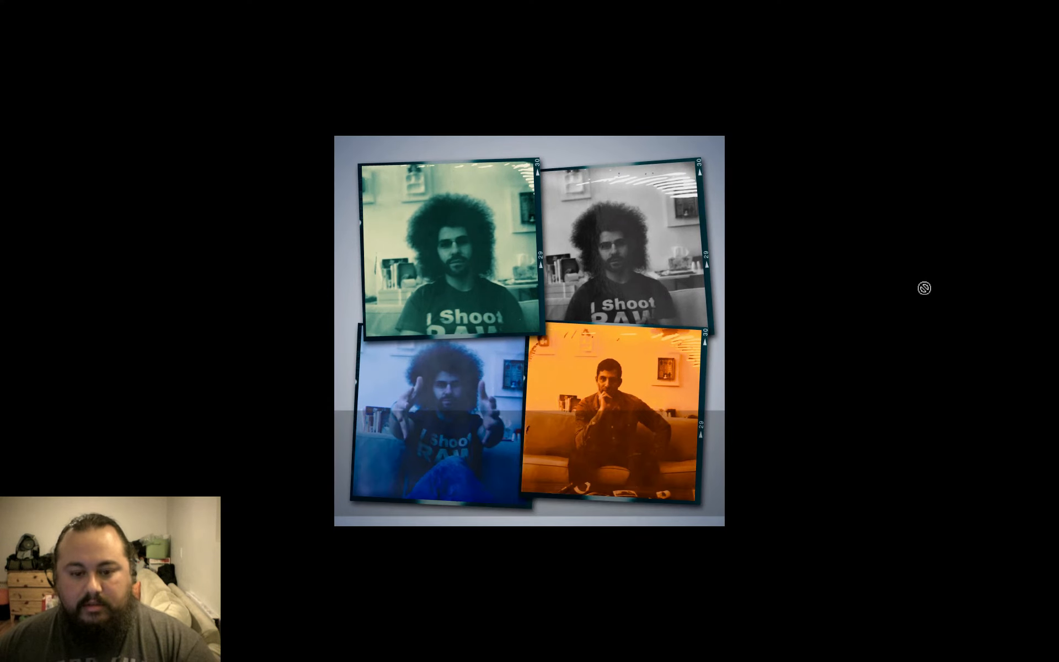
key("f")
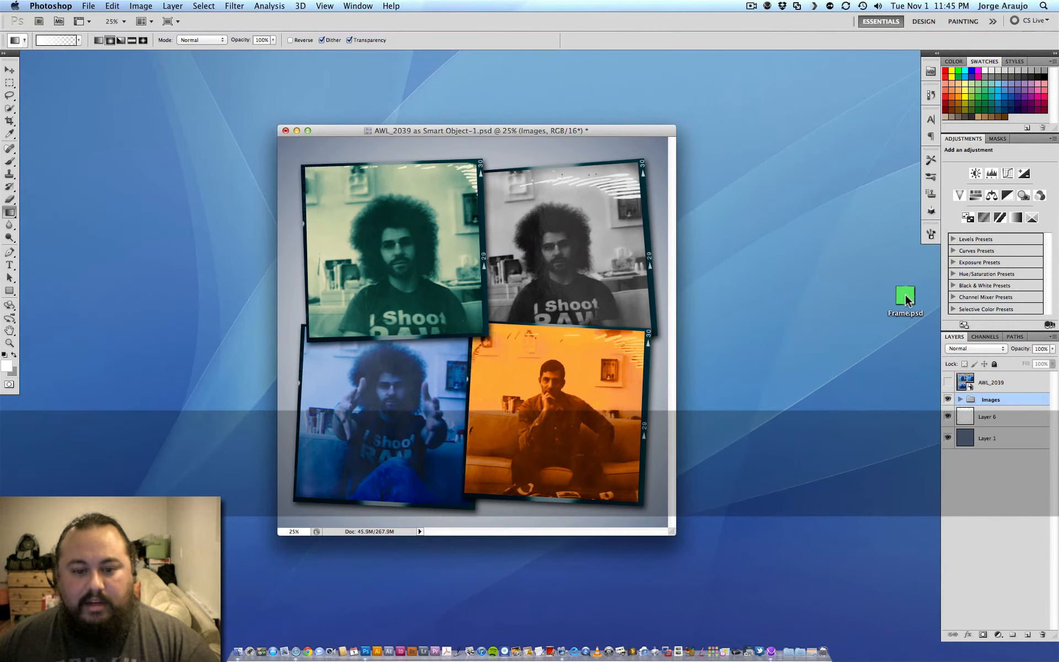
left_click_drag(672, 531, 790, 598)
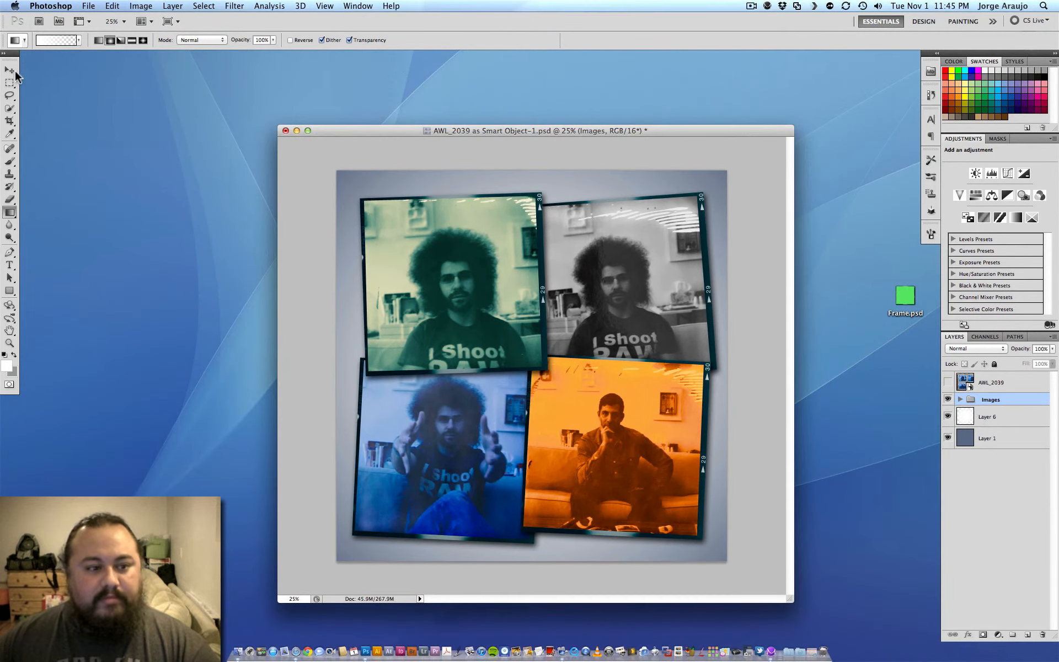
left_click(10, 71)
left_click_drag(469, 130, 434, 104)
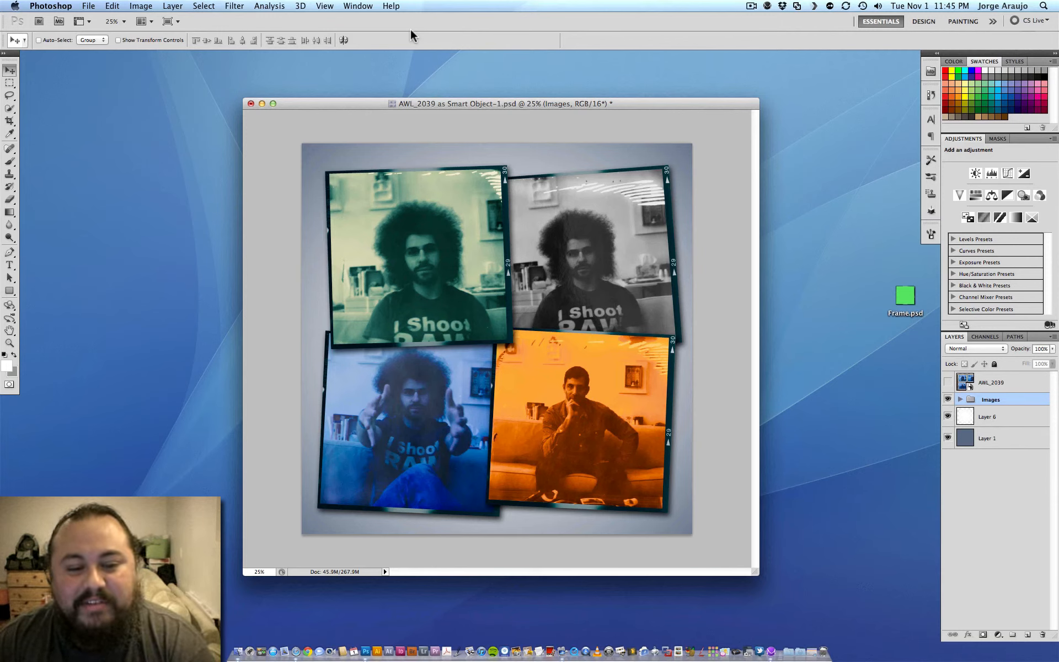
Expand the Images group and check the effect of Layer 5's gradient map by toggling its visibility.
left_click(960, 400)
left_click_drag(1052, 464, 1048, 503)
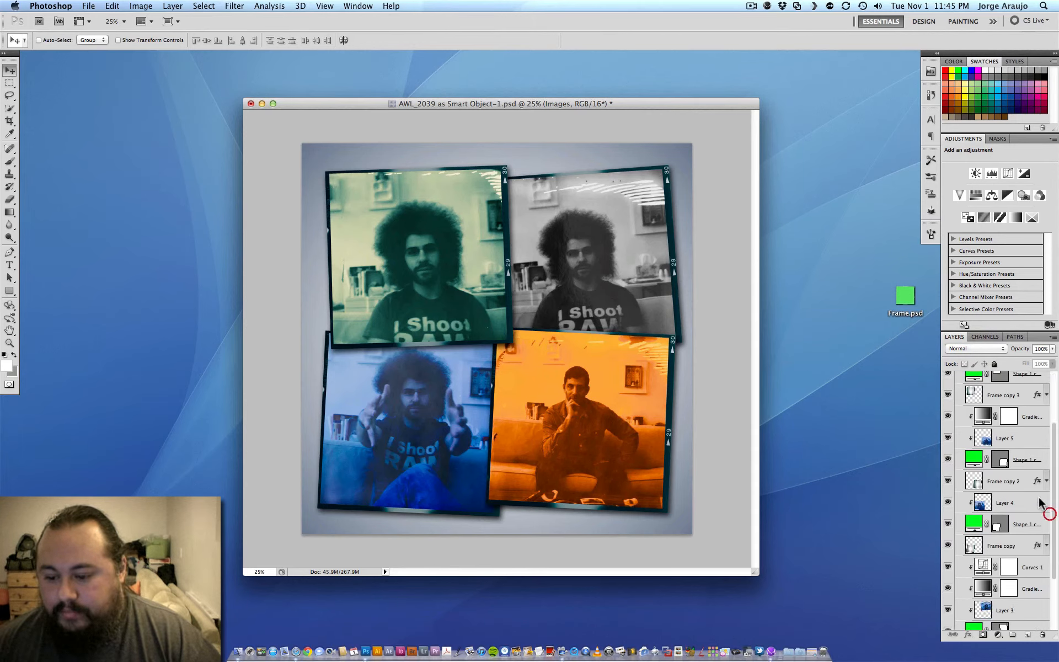
left_click(948, 417)
left_click(948, 417)
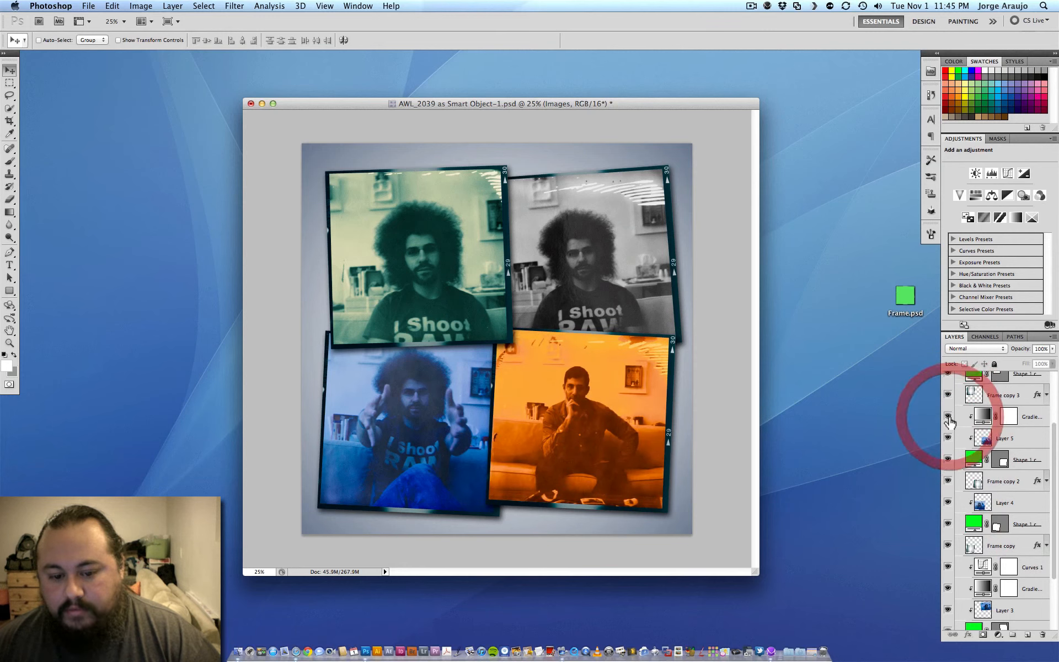
Add a clipped Curves adjustment above Layer 5's orange gradient map, lifting the midtones from input 120 to output 140.
left_click(1008, 417)
left_click(998, 634, "alt")
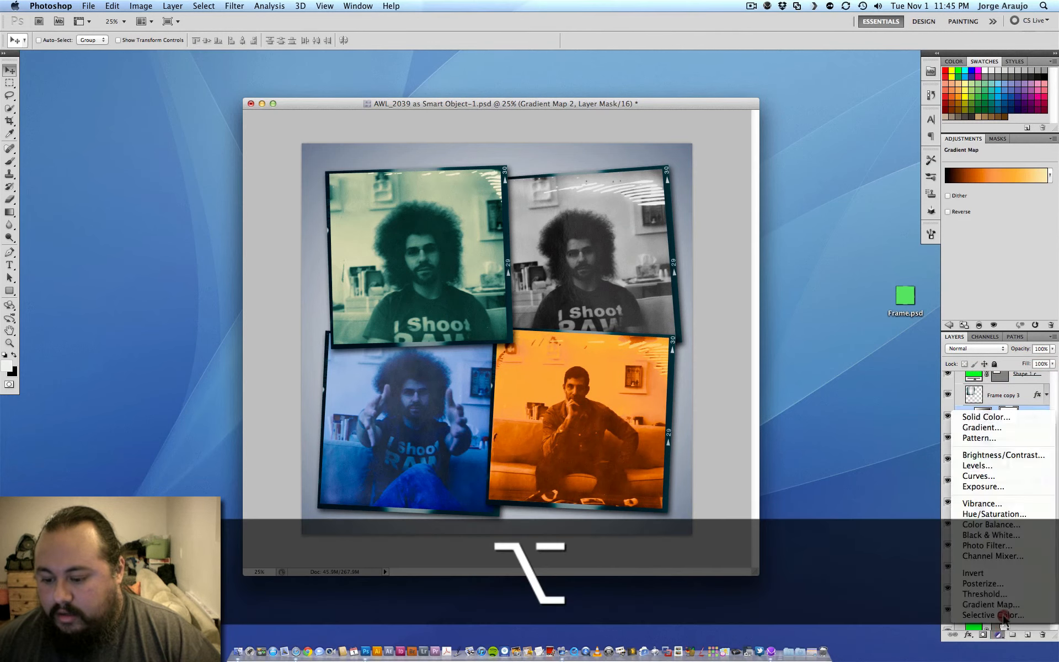
left_click(986, 477, "alt")
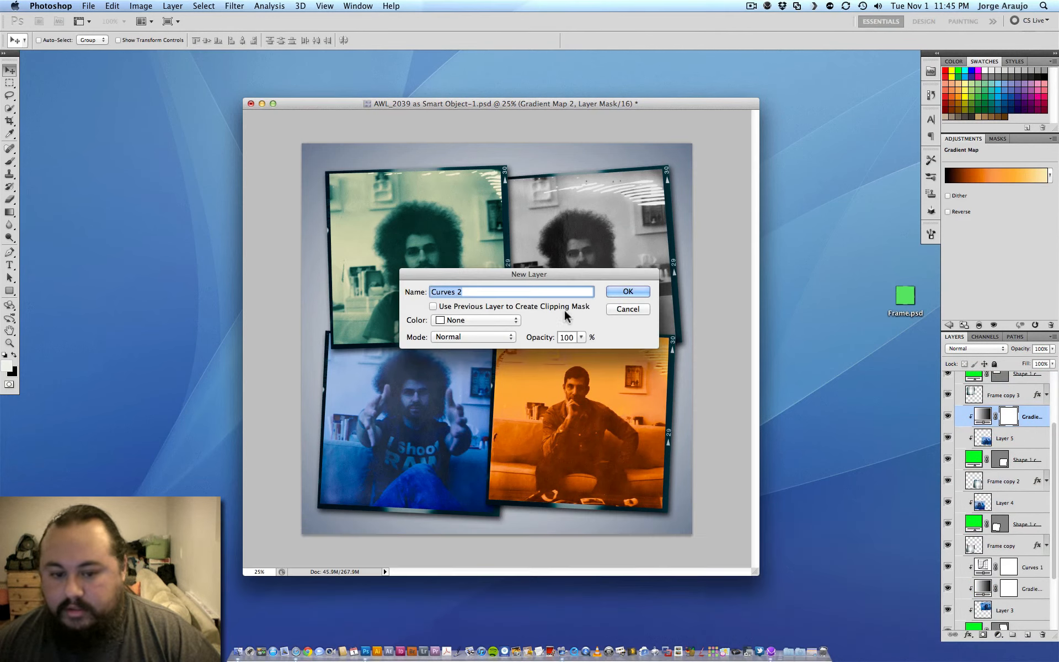
left_click(626, 292)
left_click_drag(1010, 229, 1006, 226)
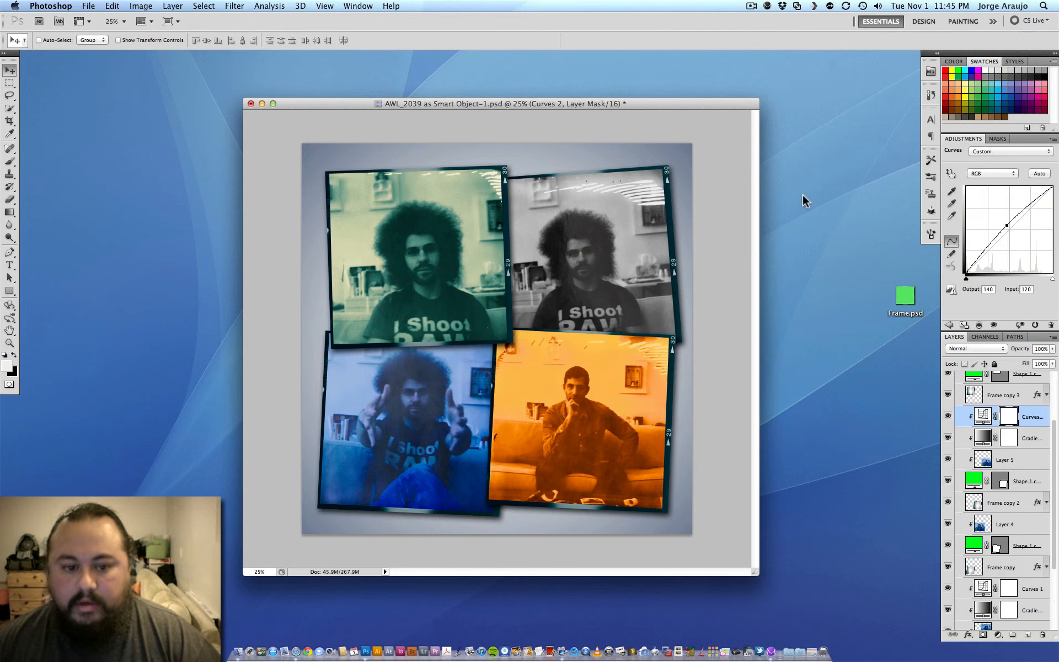
left_click_drag(617, 104, 620, 96)
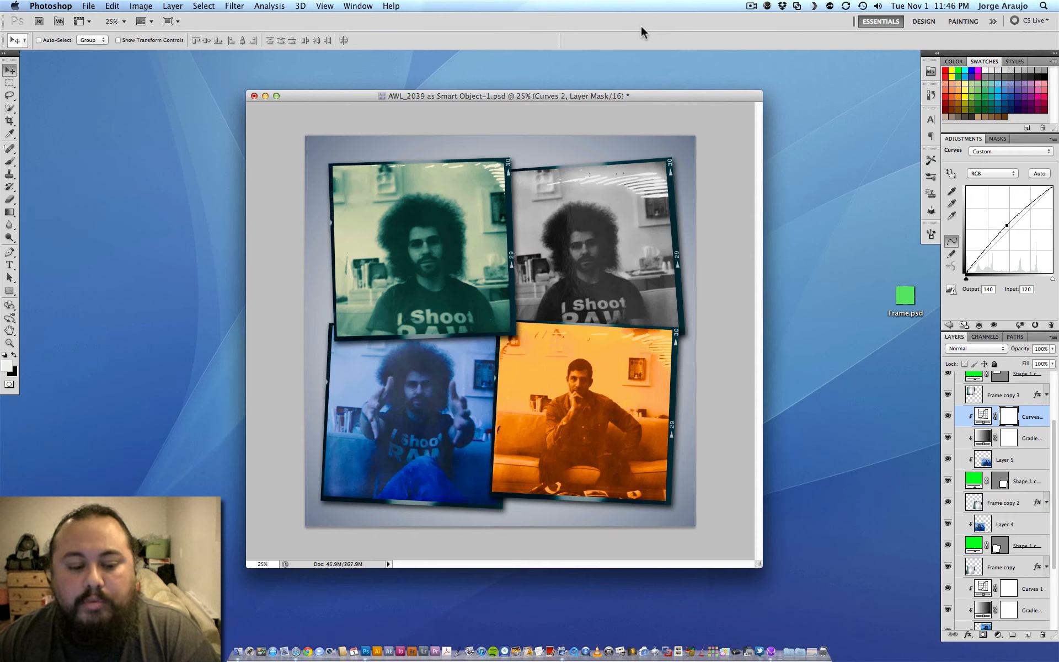
left_click(751, 7)
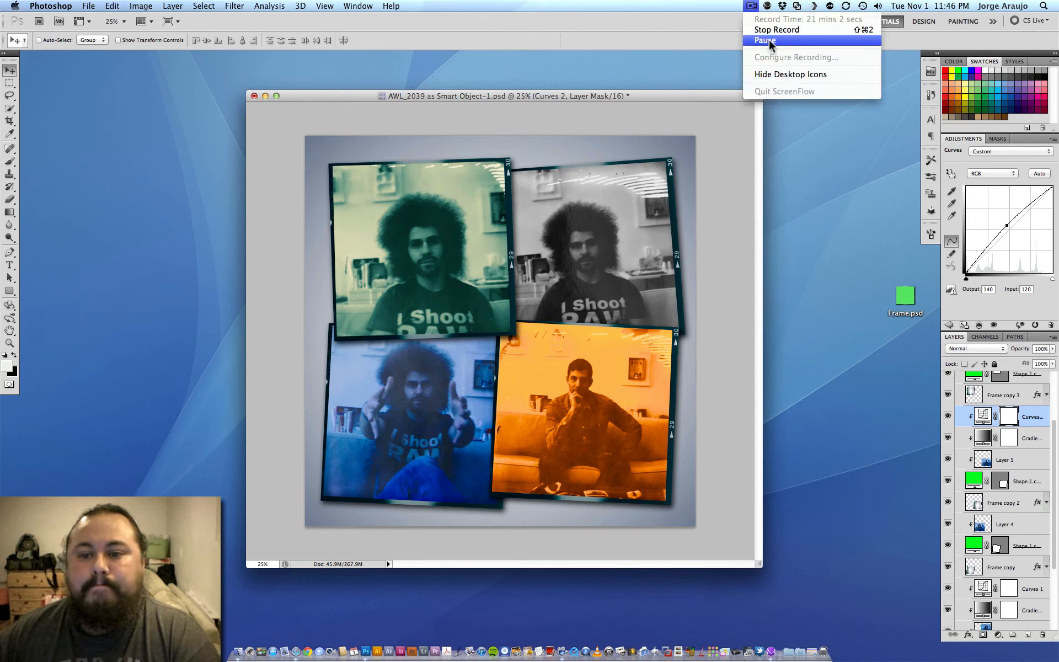